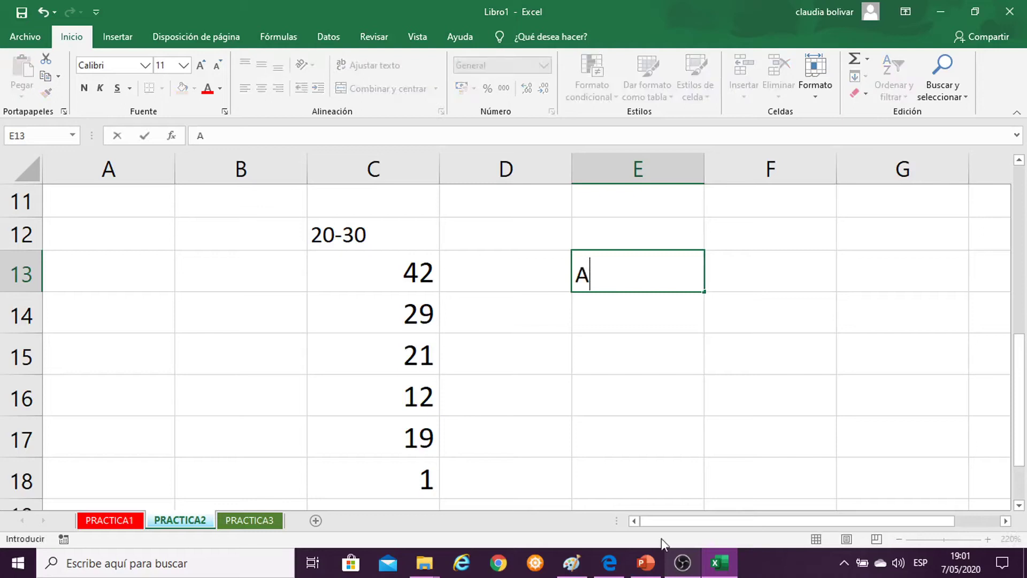
# Empty cell E13 of its stray letter and view C13's =ALEATORIO.ENTRE(1;45) formula.
pyautogui.press('BackSpace')
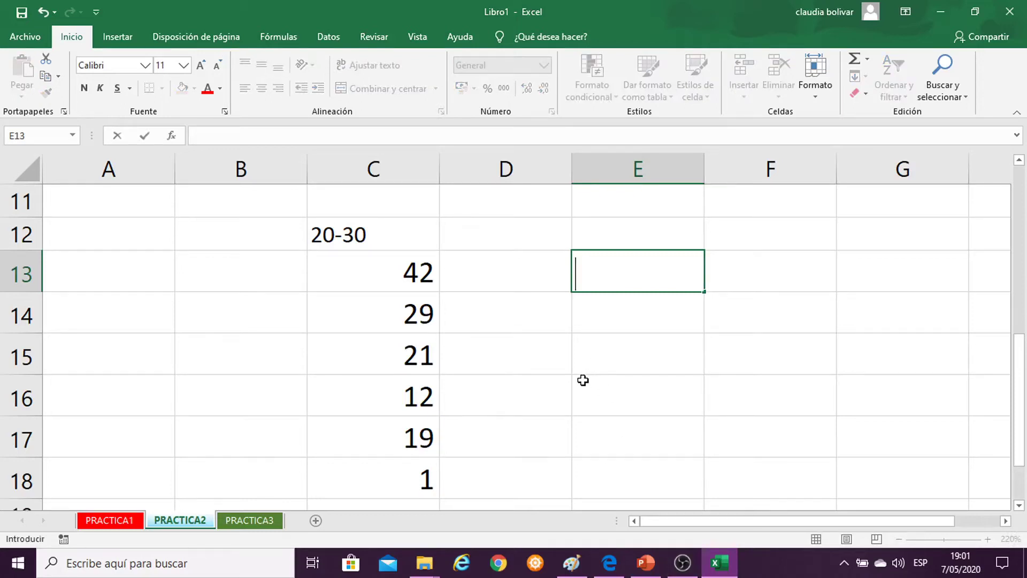
pyautogui.press('Return')
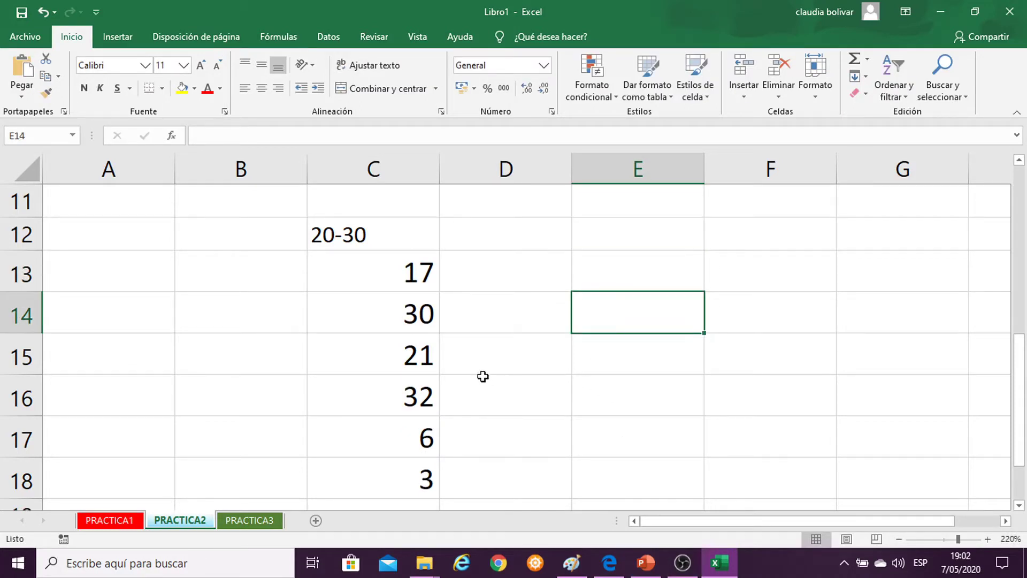
pyautogui.click(379, 269)
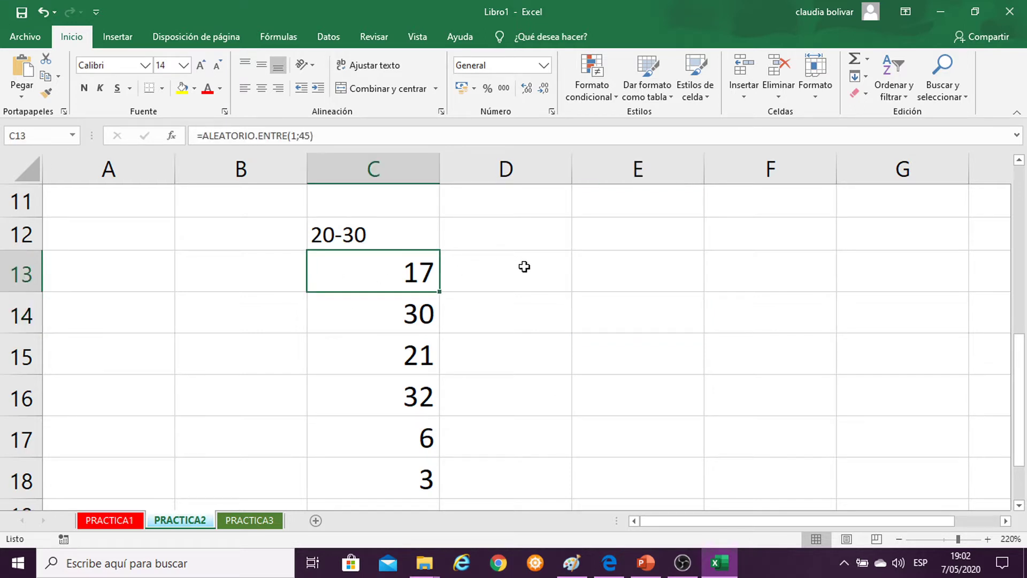
# Recalculate the random numbers in C13:C18 twice with F9, then reselect E13.
pyautogui.press('F9')
pyautogui.press('F9')
pyautogui.press('F9')
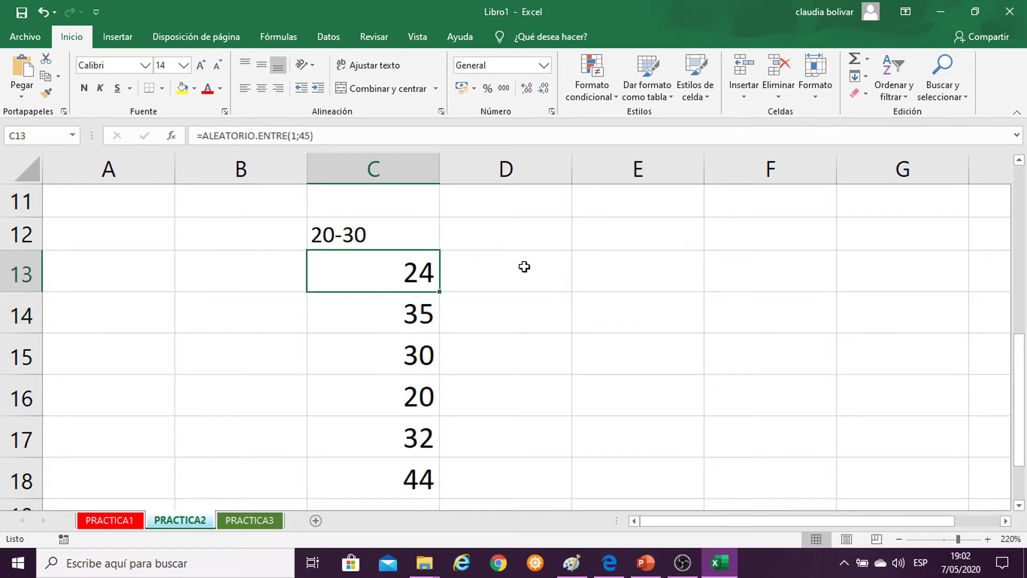
pyautogui.press('F9')
pyautogui.press('F9')
pyautogui.press('F9')
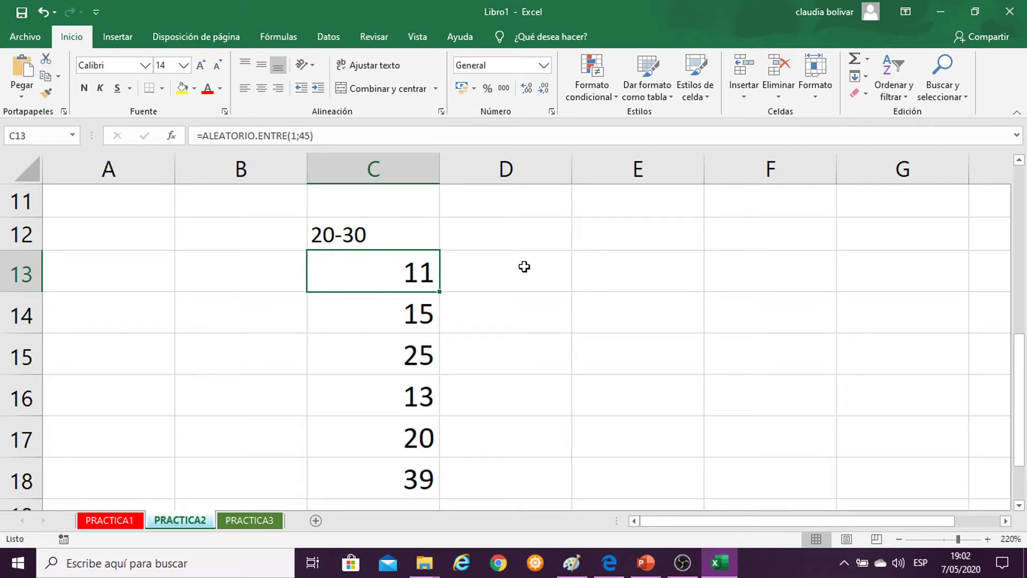
pyautogui.scroll(2, 550, 299)
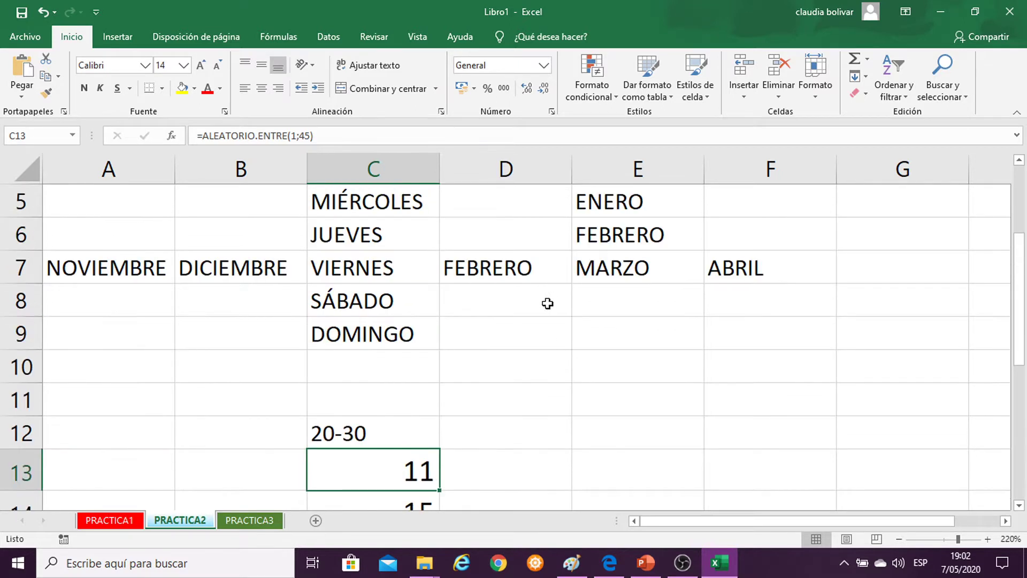
pyautogui.scroll(-2, 547, 303)
pyautogui.click(628, 273)
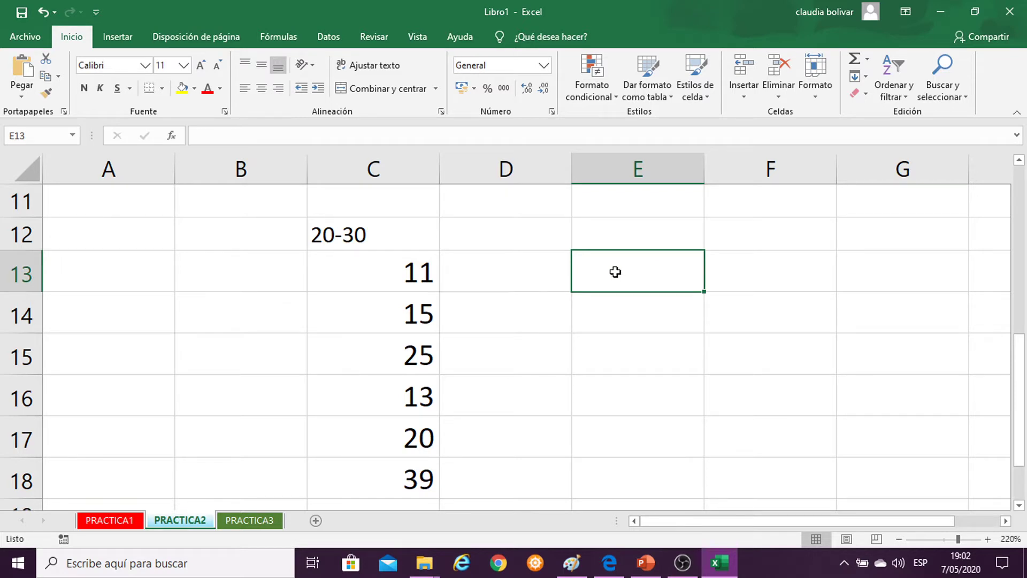
# Enter FLORIDA-KIKO-SOY VIDA in E13, then re-confirm C13's formula to get new random values.
pyautogui.write('FLOR')
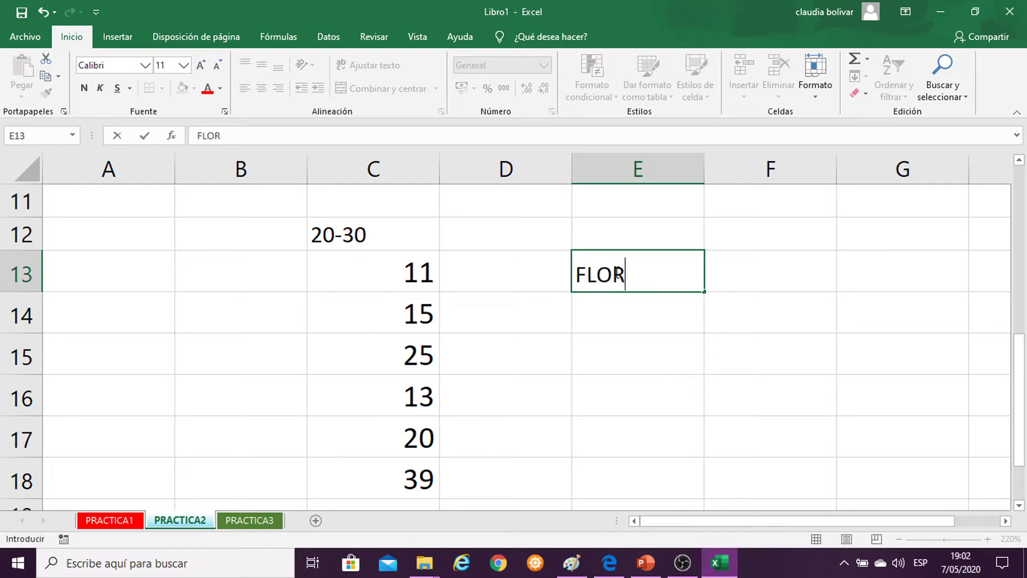
pyautogui.write('IDA-')
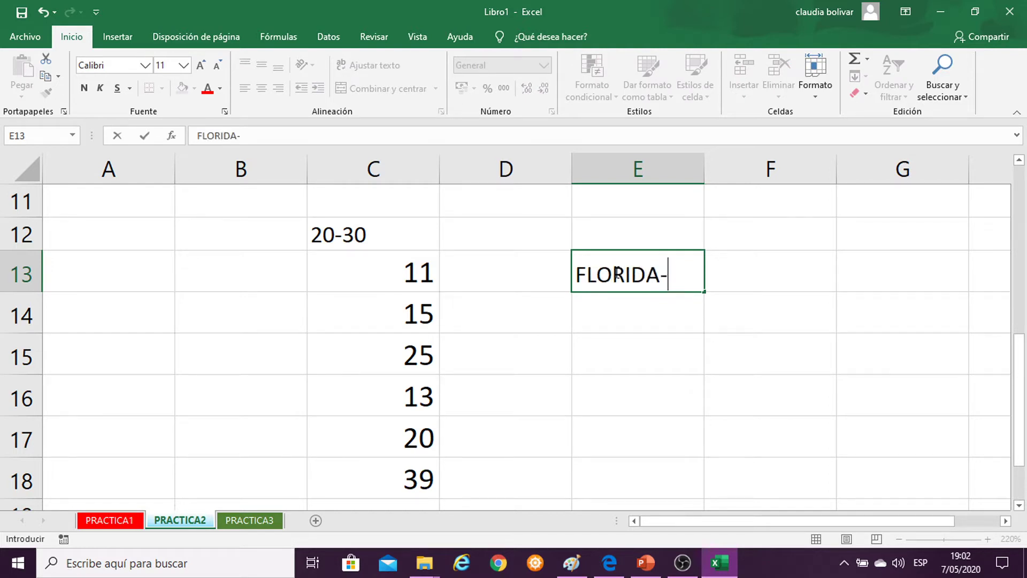
pyautogui.write('KIKO')
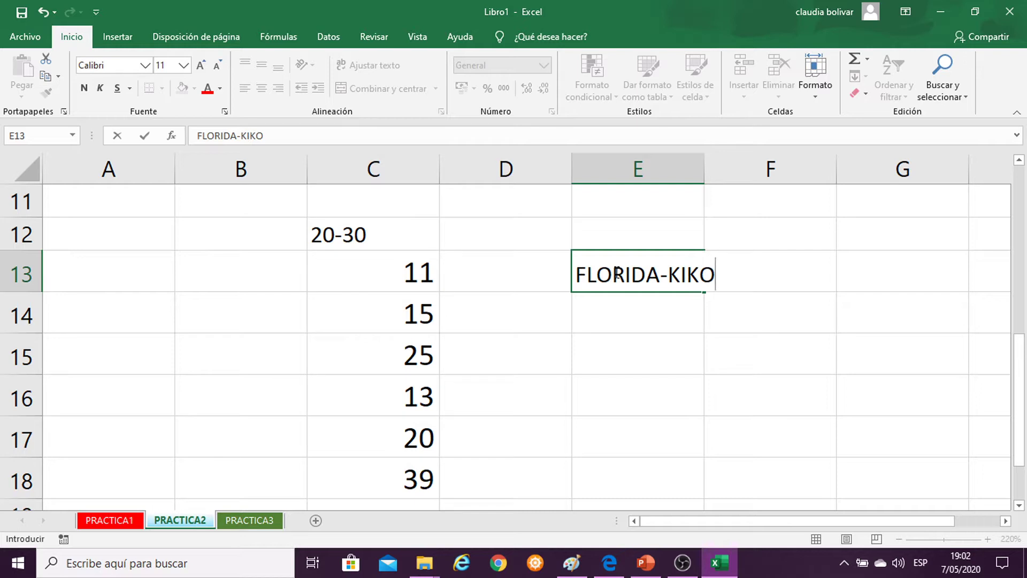
pyautogui.write('-SOY ')
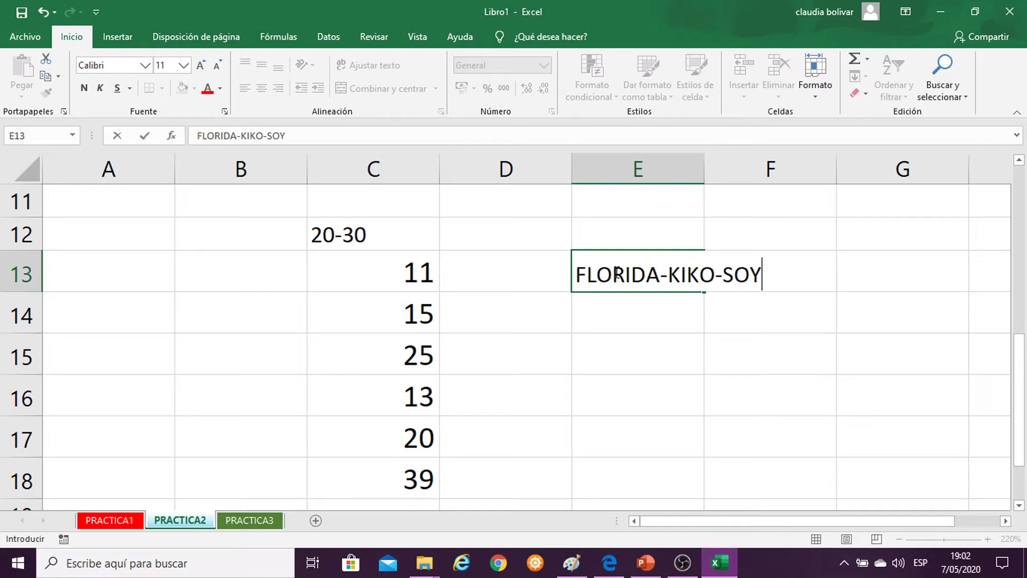
pyautogui.write('VIDA')
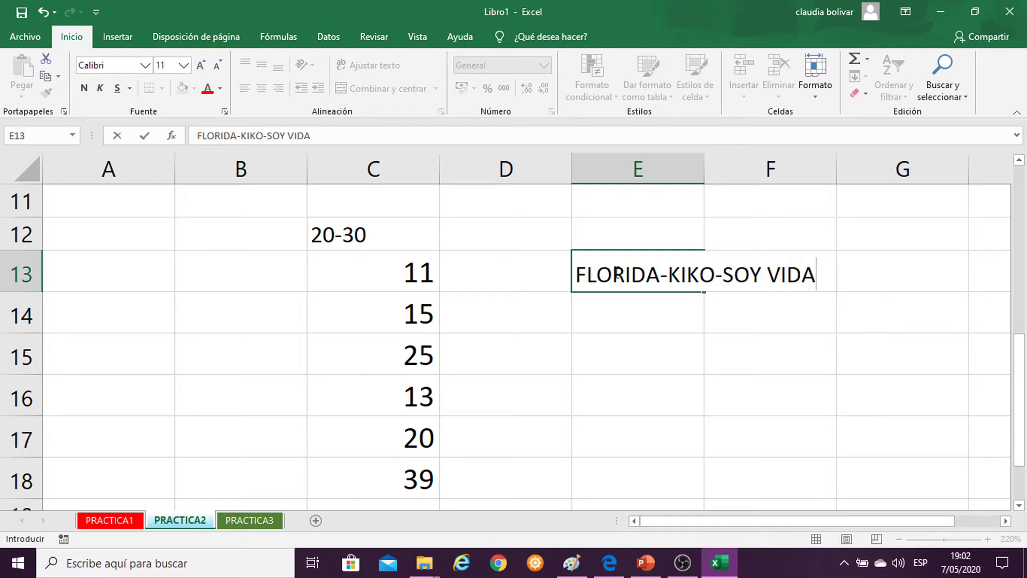
pyautogui.press('Return')
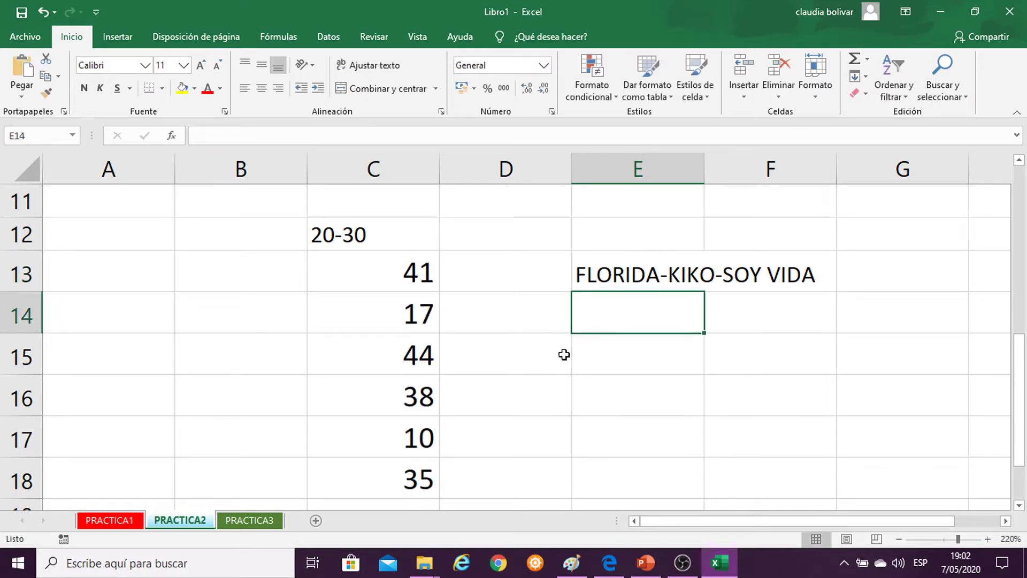
pyautogui.moveTo(411, 269); pyautogui.dragTo(398, 440)
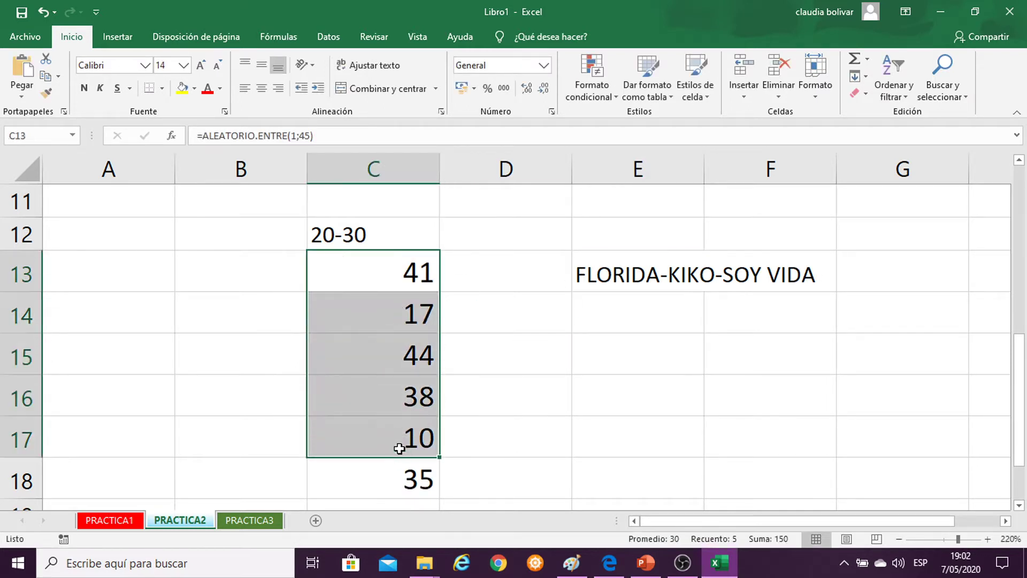
pyautogui.doubleClick(385, 272)
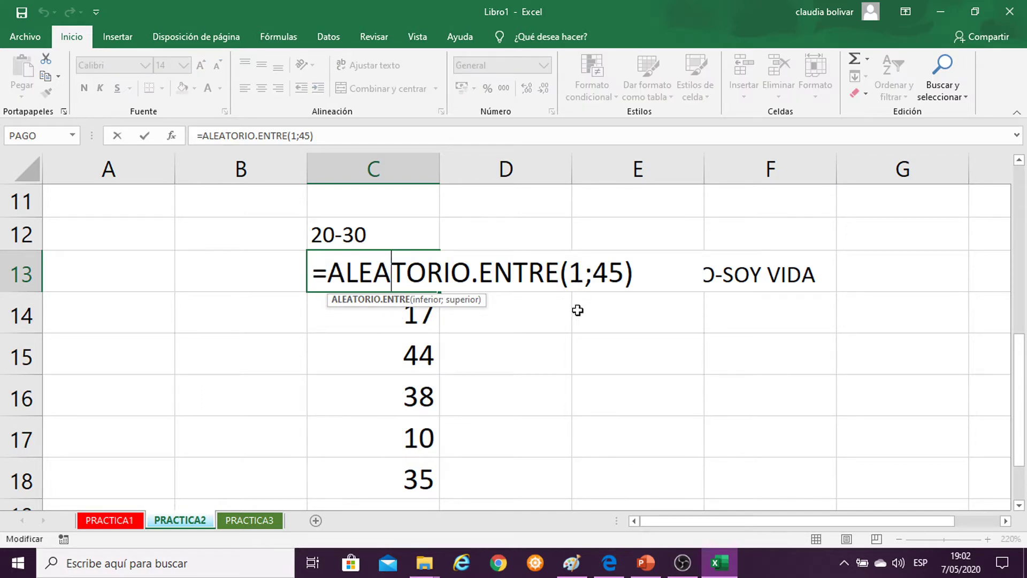
pyautogui.press('Return')
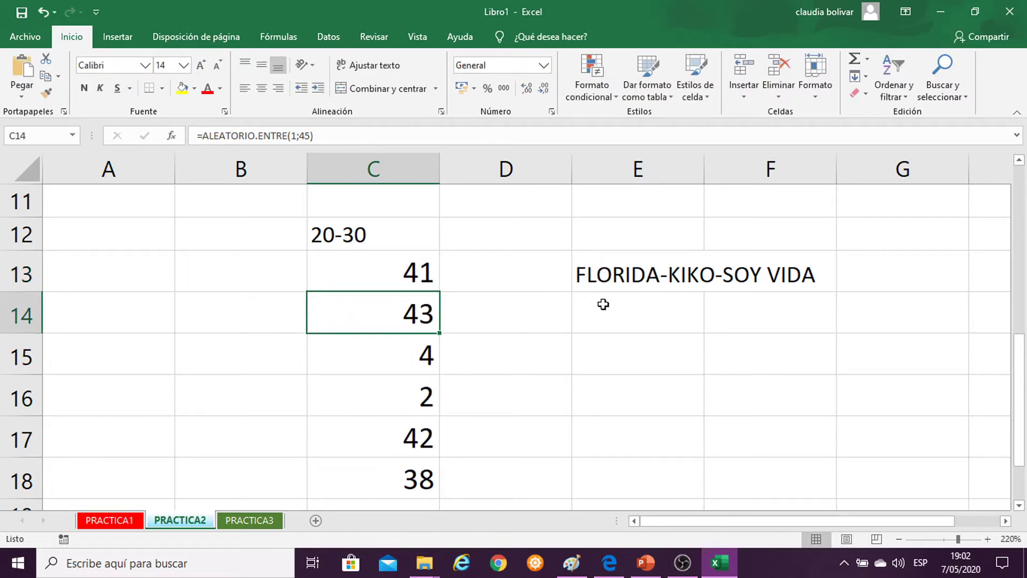
pyautogui.click(609, 275)
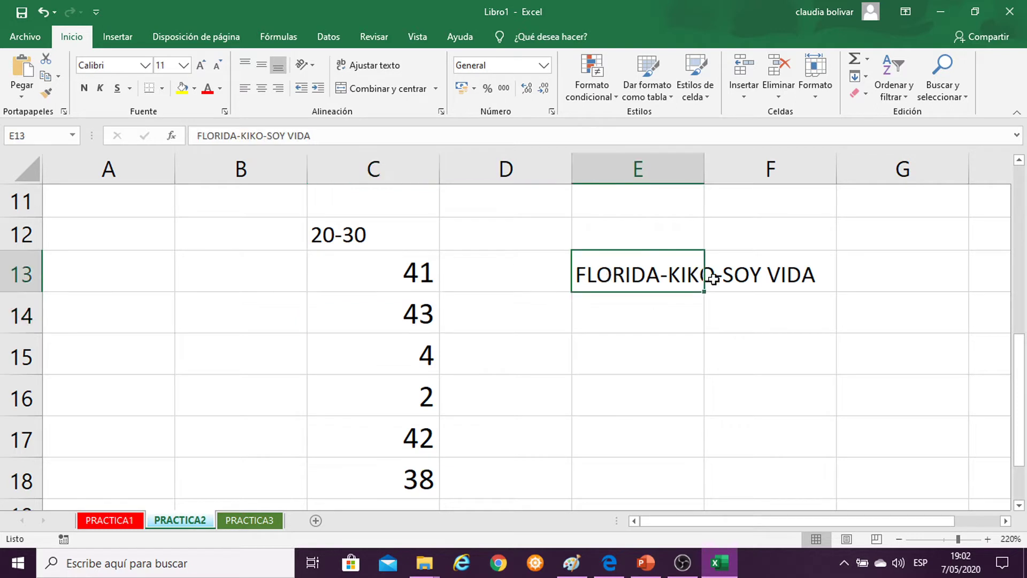
pyautogui.click(605, 313)
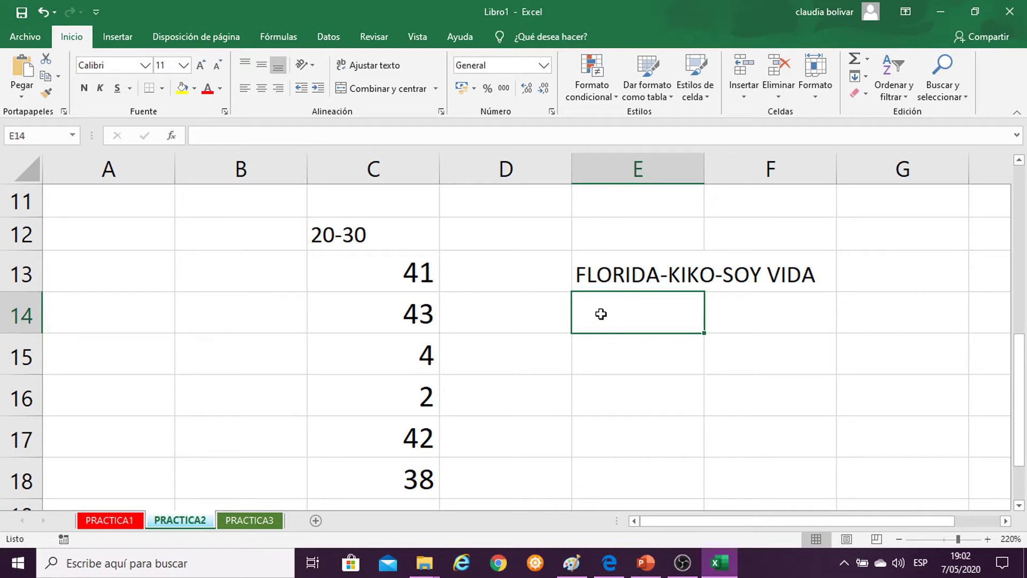
# Set cell E14's font size to 14 and start typing =ELEGIR in it.
pyautogui.click(184, 65)
pyautogui.click(163, 154)
pyautogui.write('=ELEG')
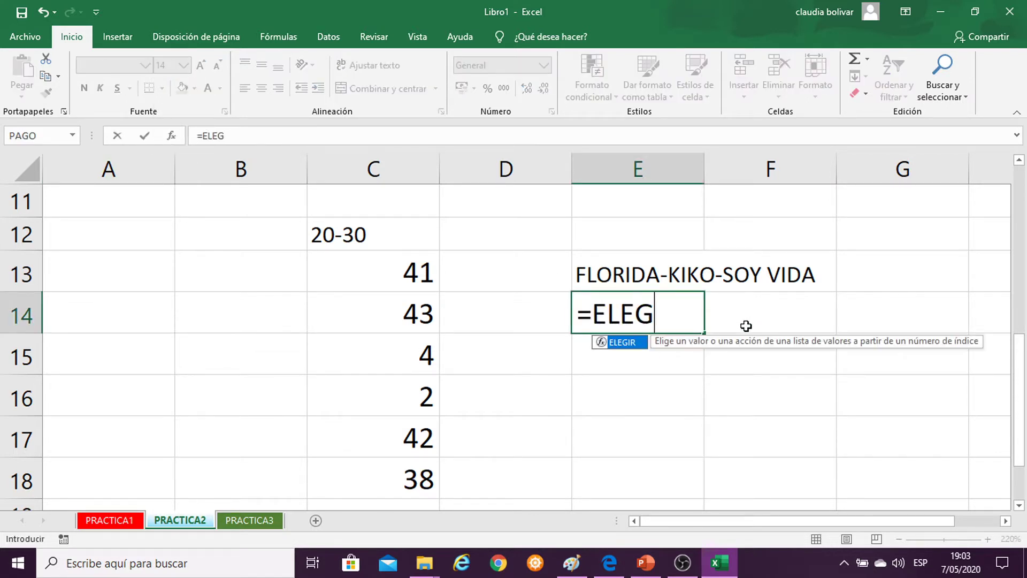
pyautogui.write('IR(')
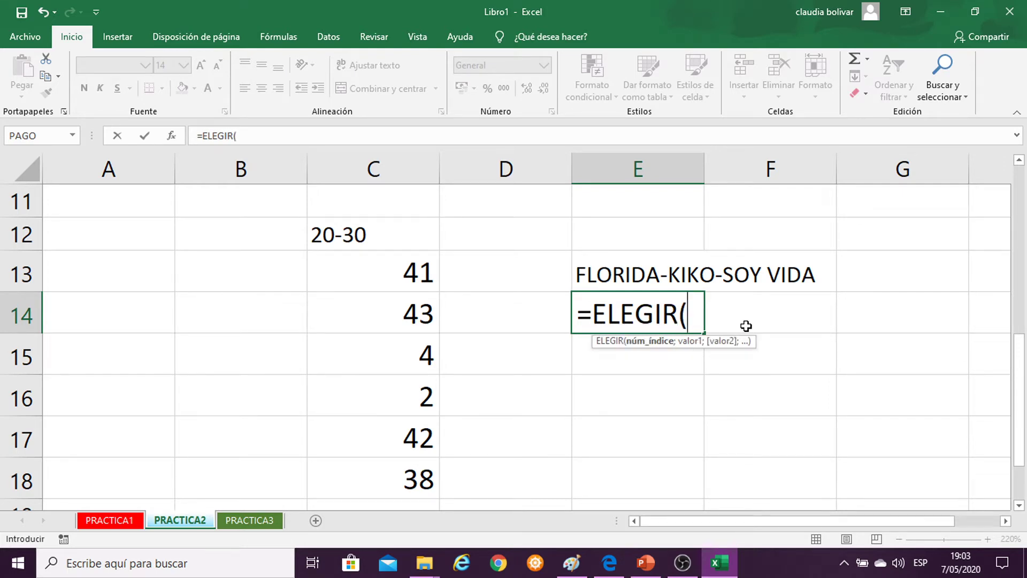
pyautogui.press('BackSpace')
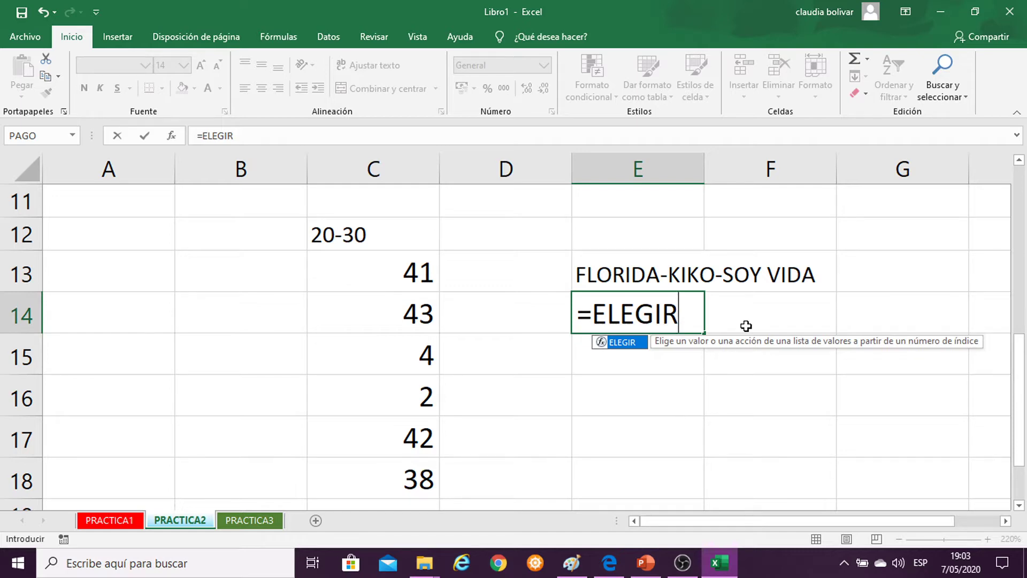
# Compare against the Paint screenshot while restoring the opening parenthesis of =ELEGIR(.
pyautogui.click(572, 562)
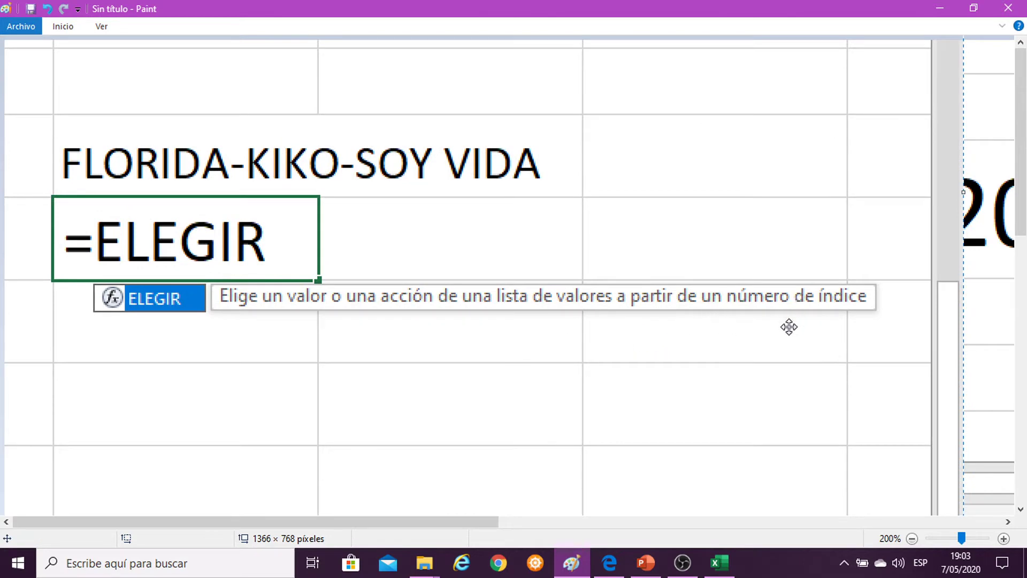
pyautogui.click(942, 13)
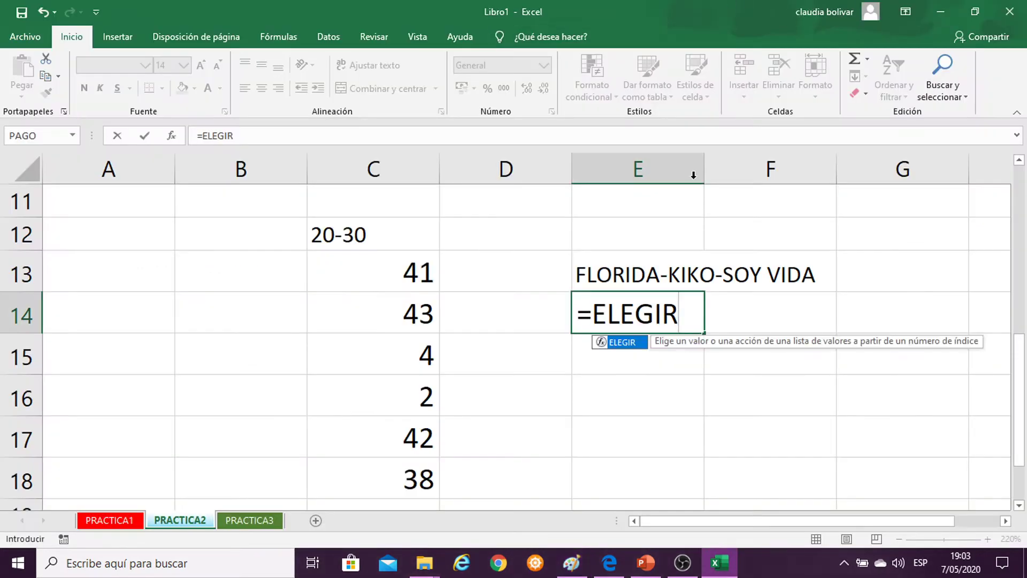
pyautogui.write('(')
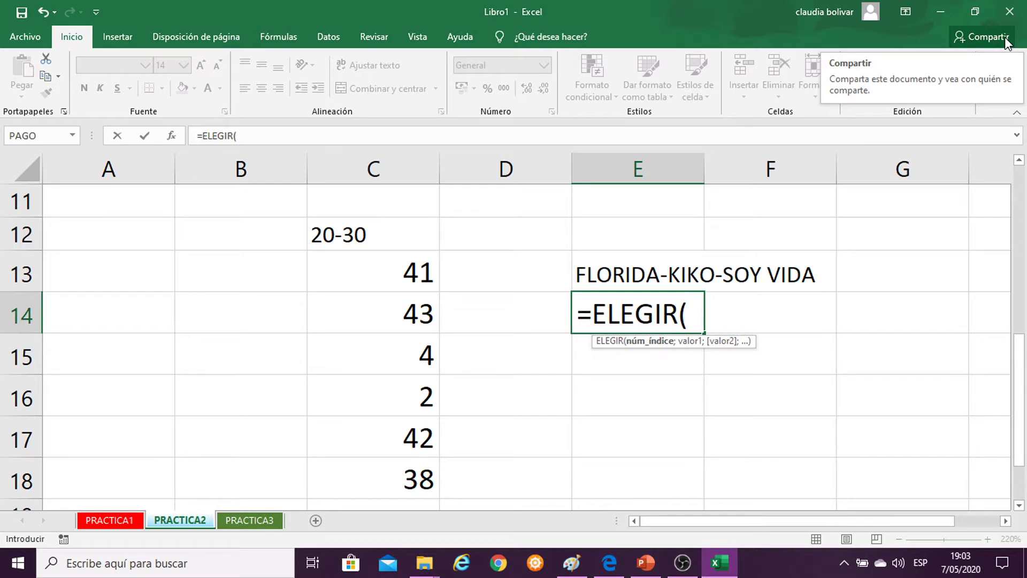
pyautogui.click(569, 567)
pyautogui.write('(')
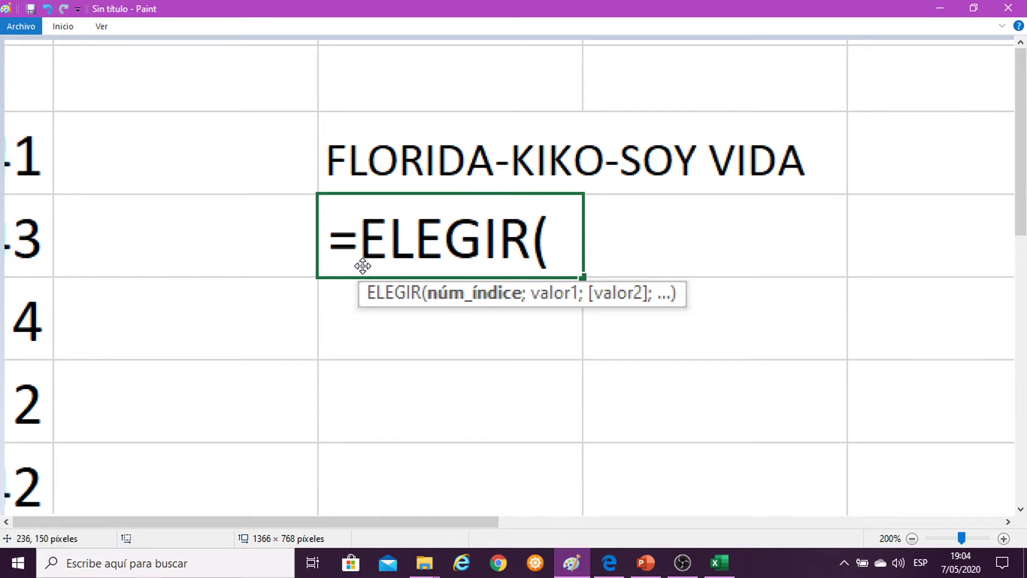
# Pan the Paint screenshot so the =ELEGIR( cell and its argument hint are in view.
pyautogui.moveTo(351, 265); pyautogui.dragTo(628, 259)
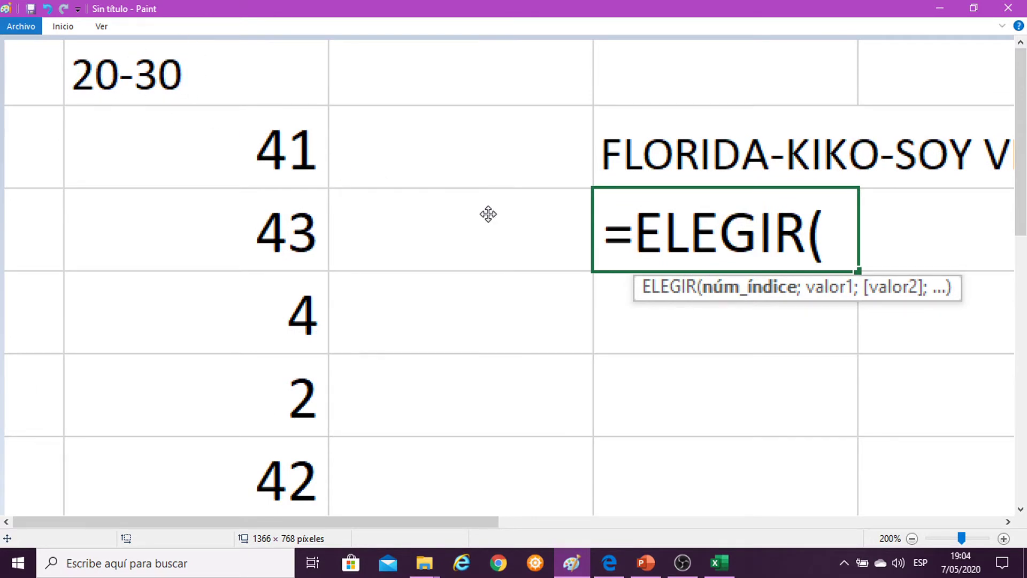
pyautogui.moveTo(486, 213); pyautogui.dragTo(473, 217)
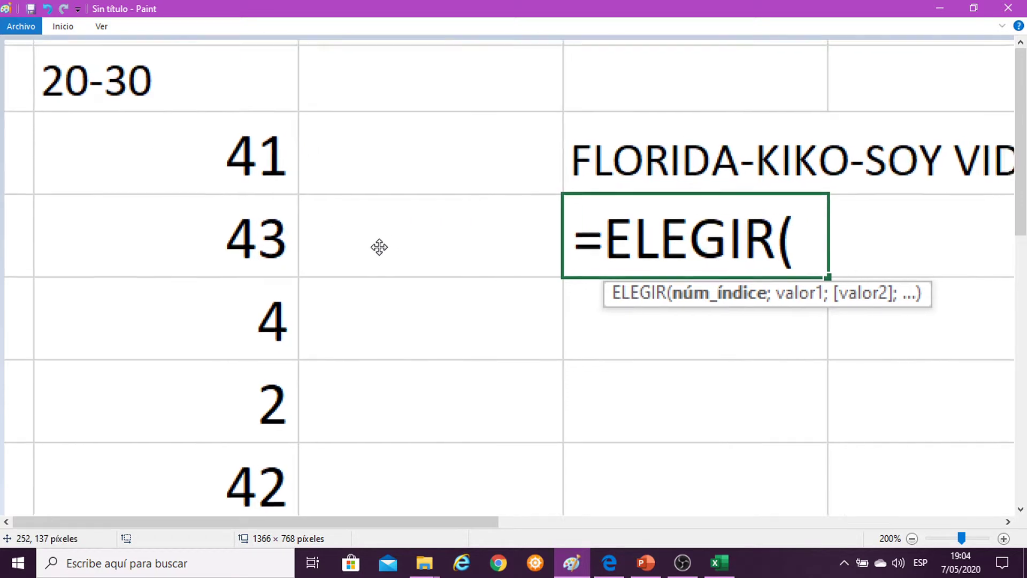
pyautogui.moveTo(378, 248); pyautogui.dragTo(184, 255)
pyautogui.moveTo(378, 236); pyautogui.dragTo(343, 242)
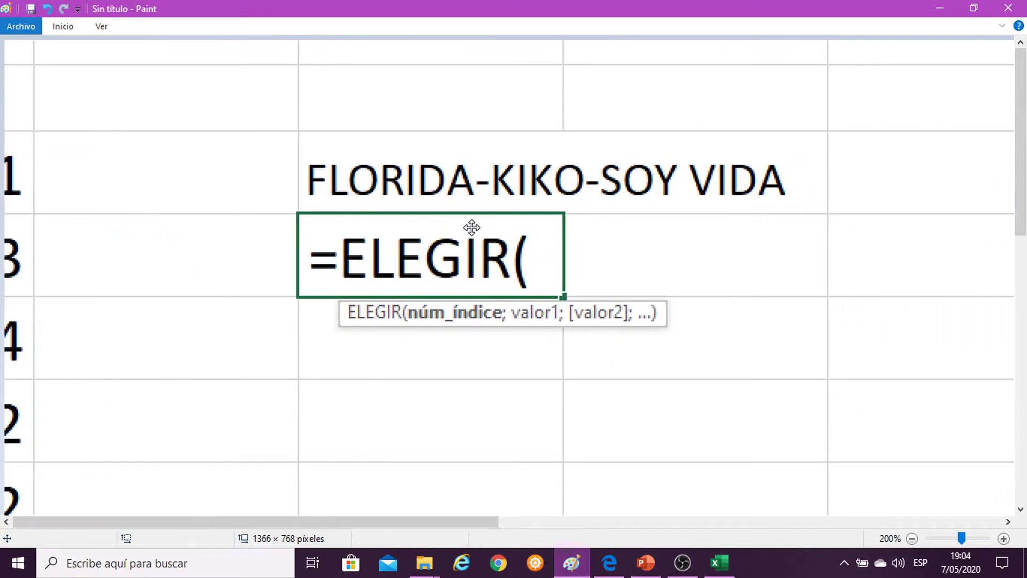
pyautogui.moveTo(513, 252); pyautogui.dragTo(450, 258)
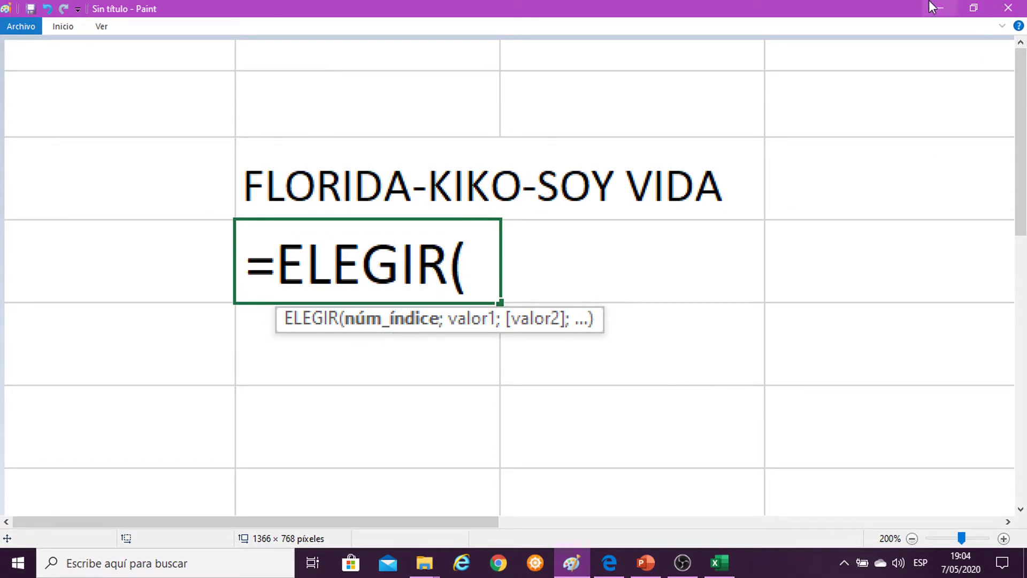
# Insert ALEATORIO.ENTRE after =ELEGIR( in E14 using the ALEA autocomplete list.
pyautogui.click(940, 8)
pyautogui.write('A')
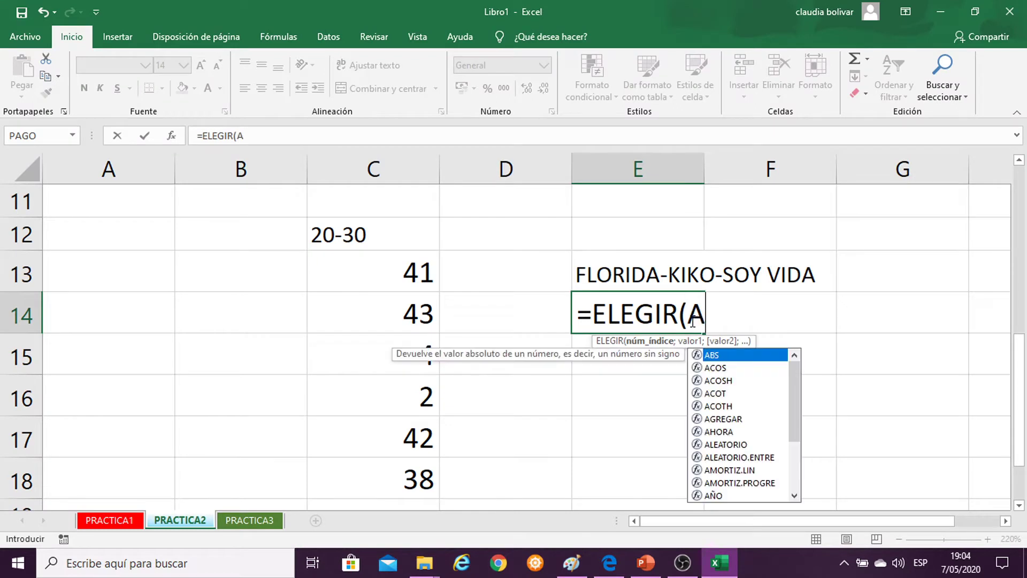
pyautogui.write('LEA')
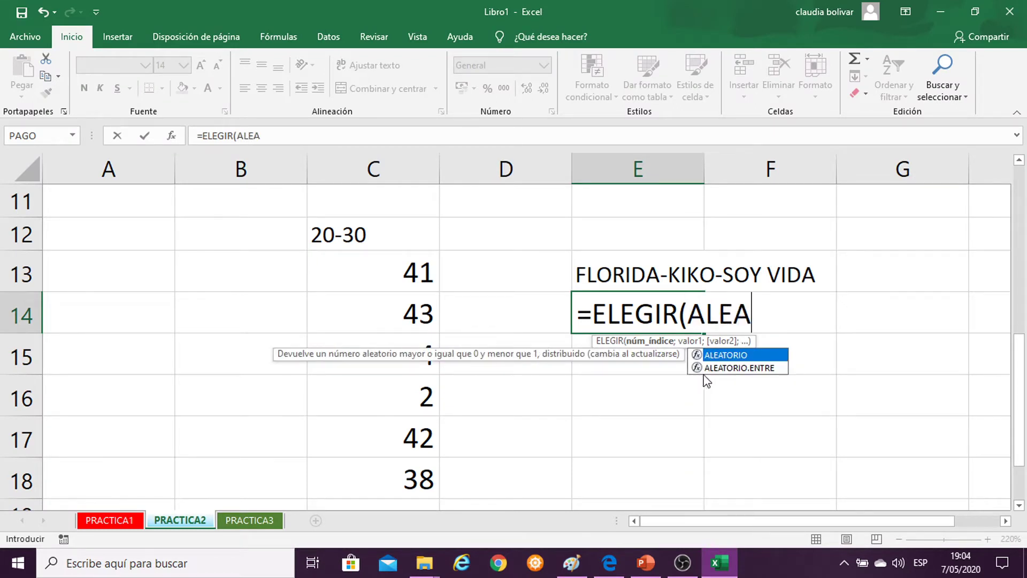
pyautogui.doubleClick(735, 369)
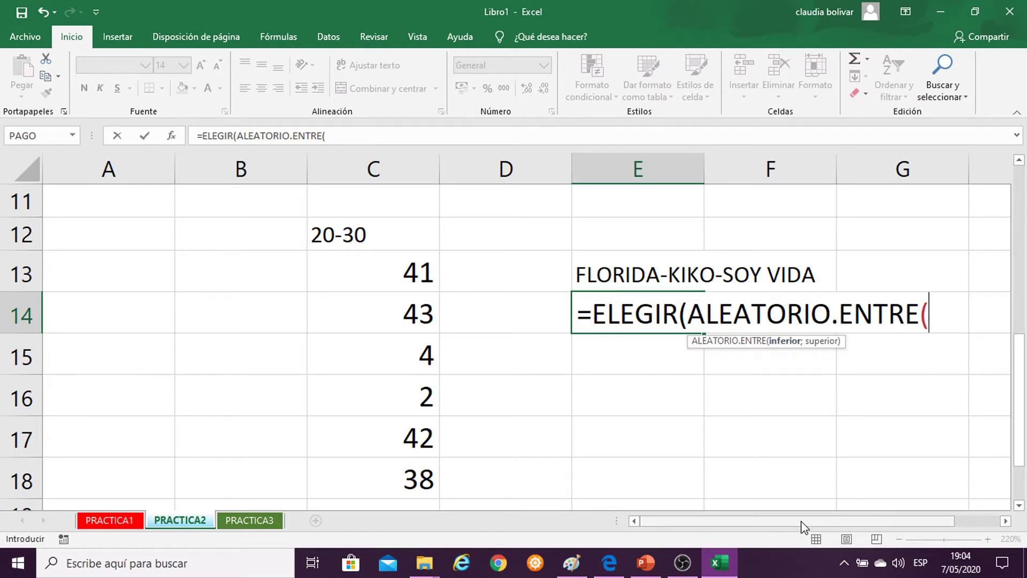
pyautogui.moveTo(806, 522); pyautogui.dragTo(853, 523)
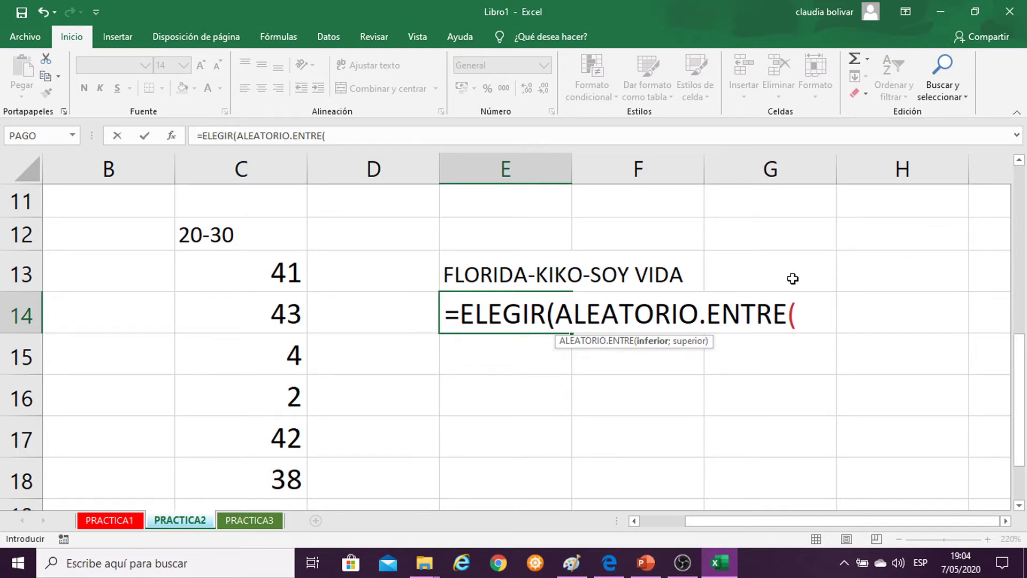
pyautogui.click(569, 314)
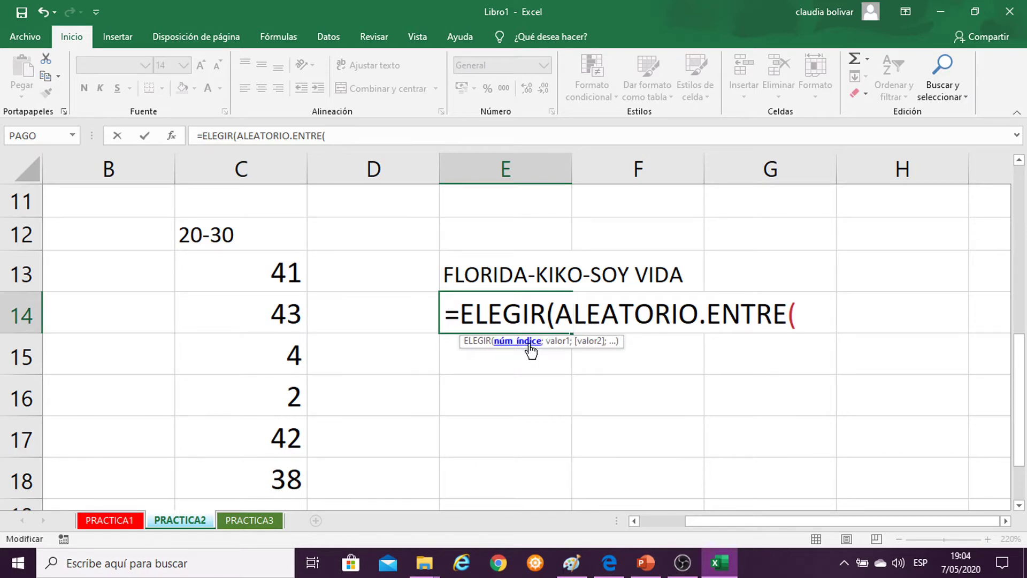
# After checking the Paint snapshot, complete the index argument as ALEATORIO.ENTRE(1;3); in E14.
pyautogui.click(572, 563)
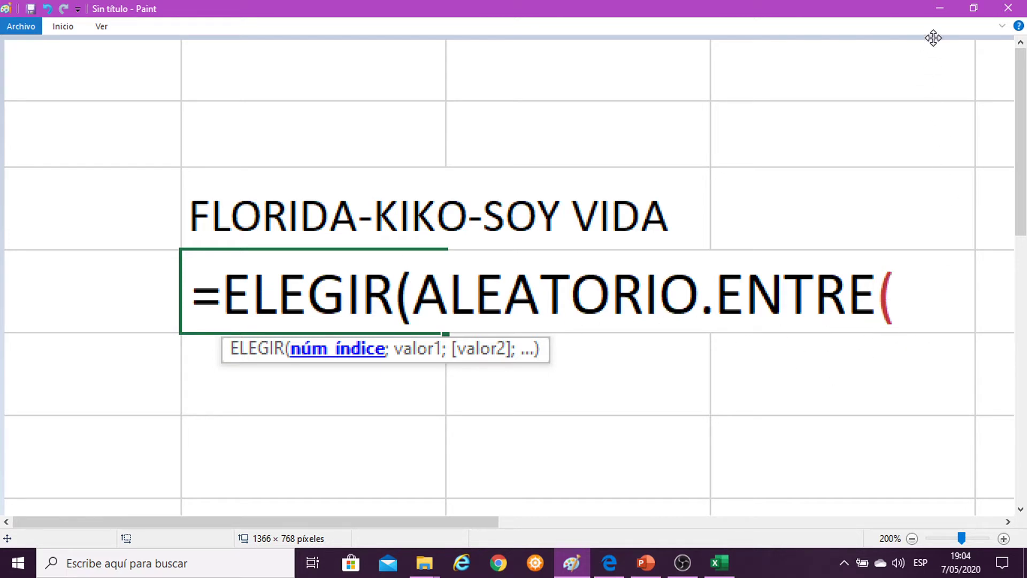
pyautogui.click(940, 9)
pyautogui.click(808, 321)
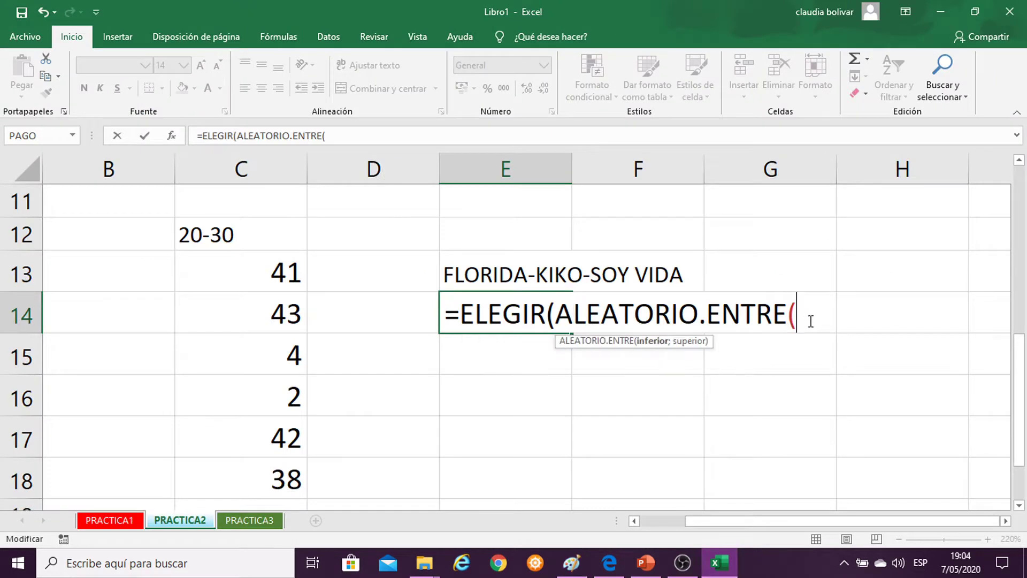
pyautogui.write('1;')
pyautogui.write('3')
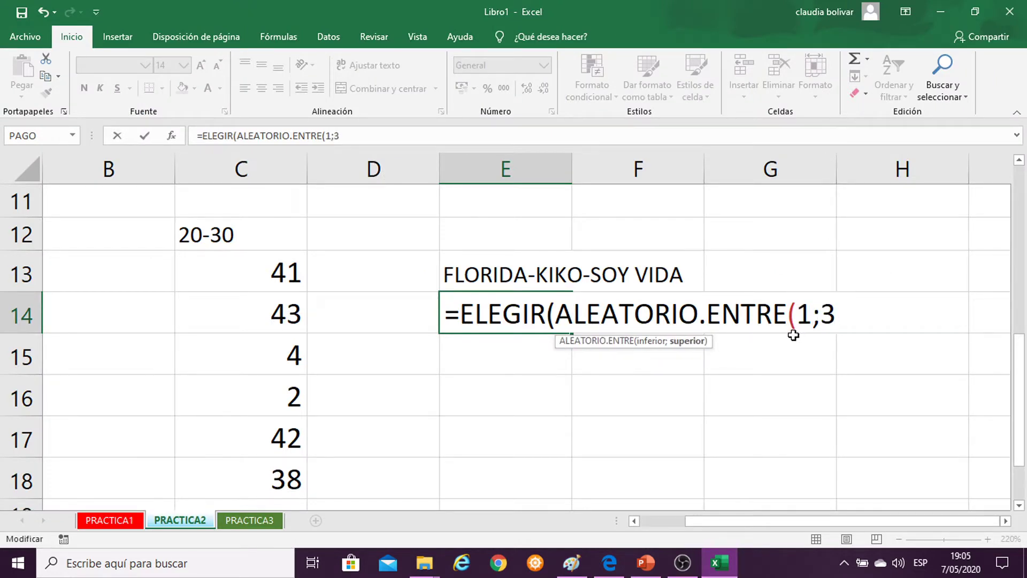
pyautogui.write(')')
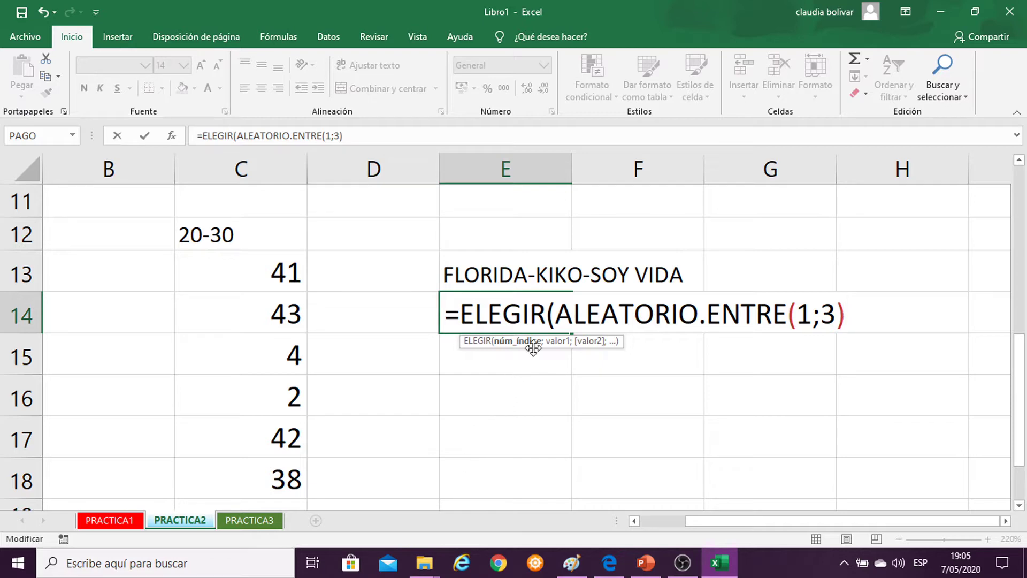
pyautogui.write(';')
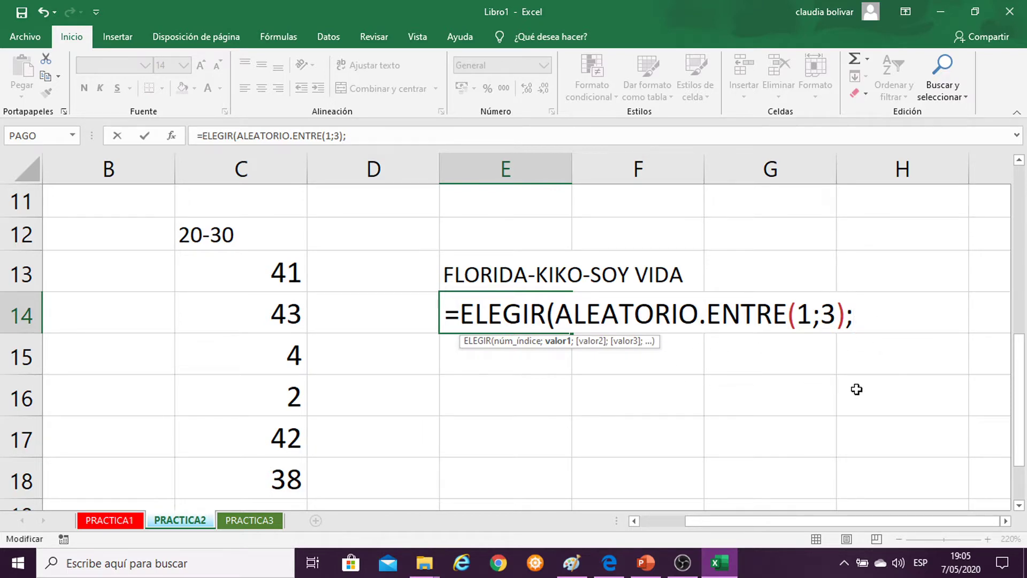
# Extend E14's formula to =ELEGIR(ALEATORIO.ENTRE(1;3);"FLORIDA"; with FLORIDA as the first option.
pyautogui.click(572, 563)
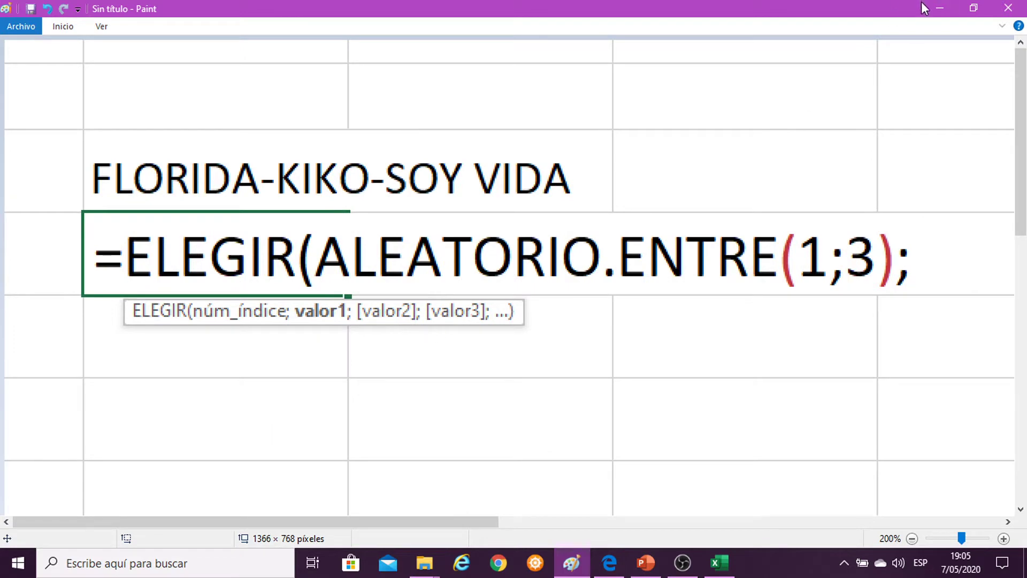
pyautogui.click(937, 8)
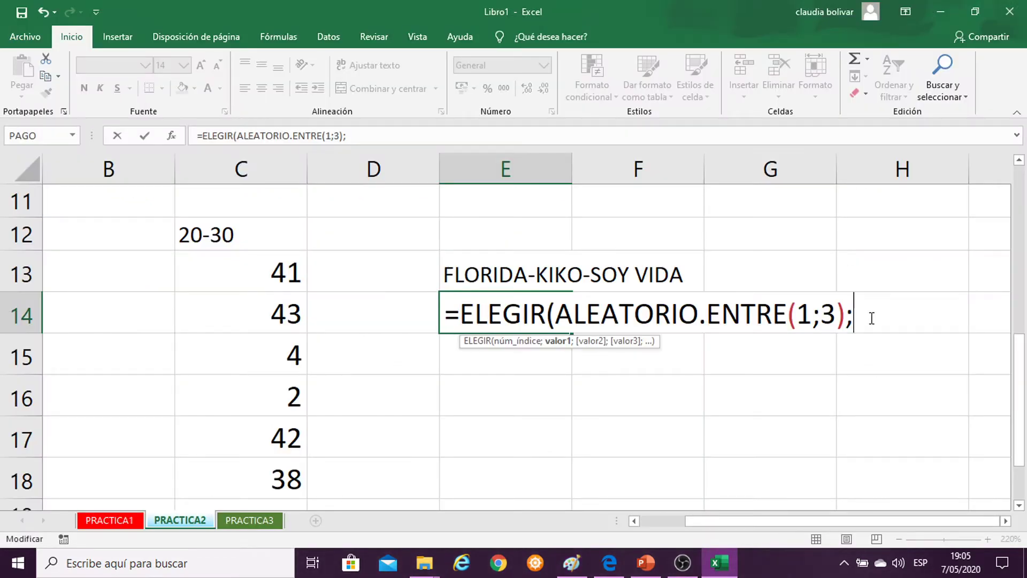
pyautogui.write('"')
pyautogui.write('F')
pyautogui.write('LORIDA')
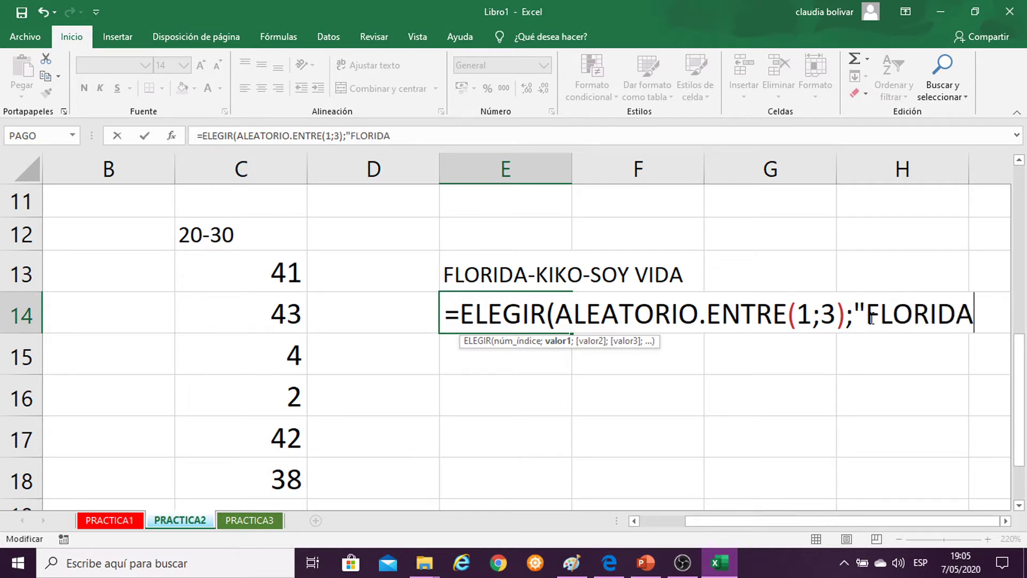
pyautogui.write('"')
pyautogui.write(';')
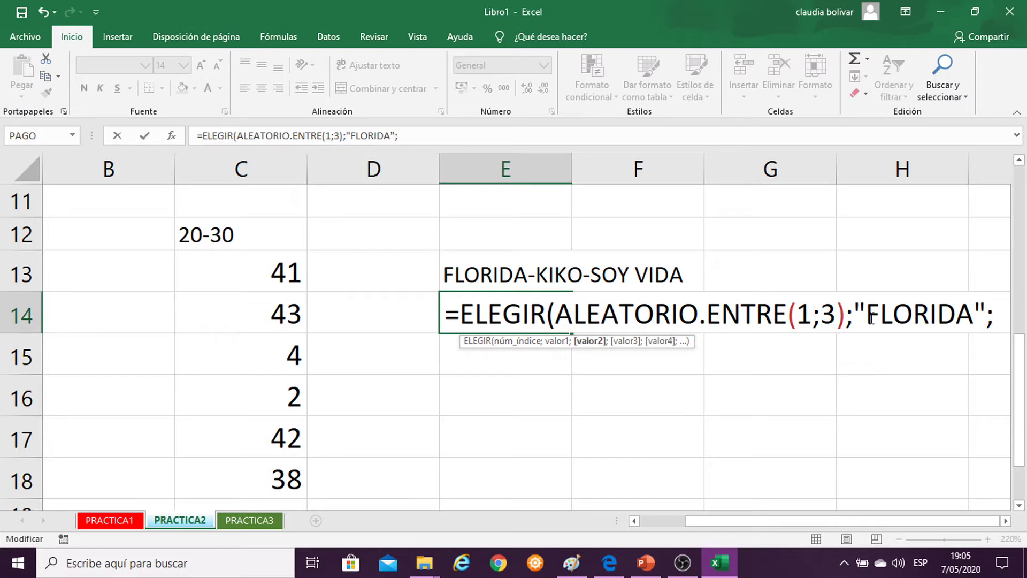
pyautogui.write('"')
# Paste the latest formula screenshot into Paint and shift it so the [valor2] hint shows.
pyautogui.click(572, 563)
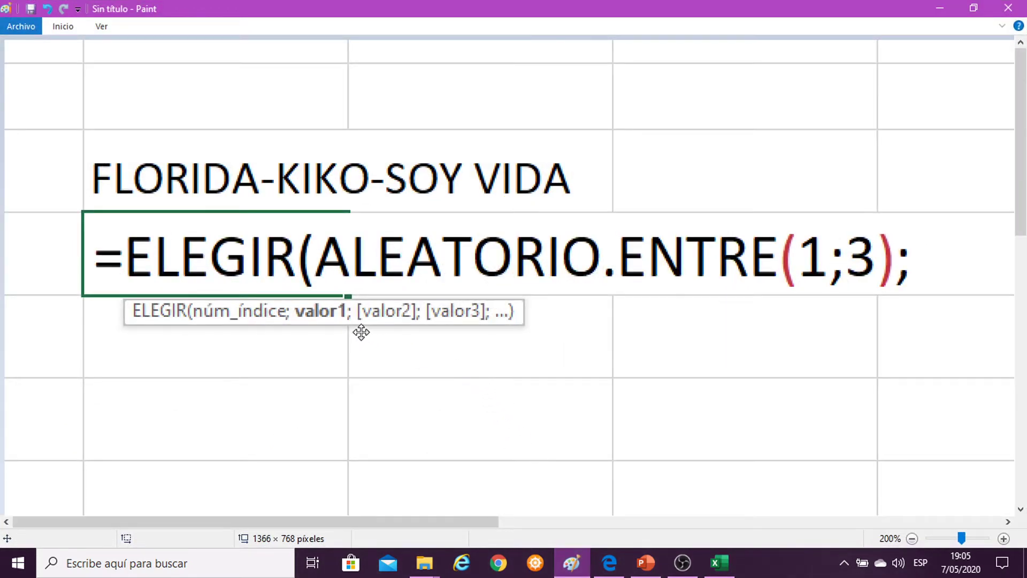
pyautogui.hotkey('ctrl', 'v')
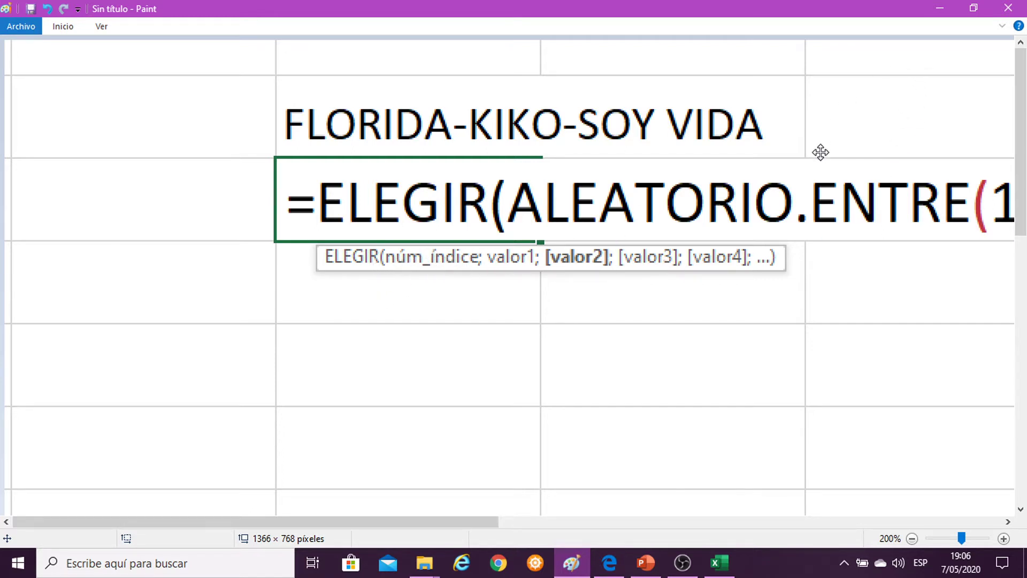
pyautogui.moveTo(821, 152)
pyautogui.mouseDown()
pyautogui.moveTo(576, 179)
pyautogui.moveTo(334, 173)
pyautogui.moveTo(849, 161)
pyautogui.mouseUp()
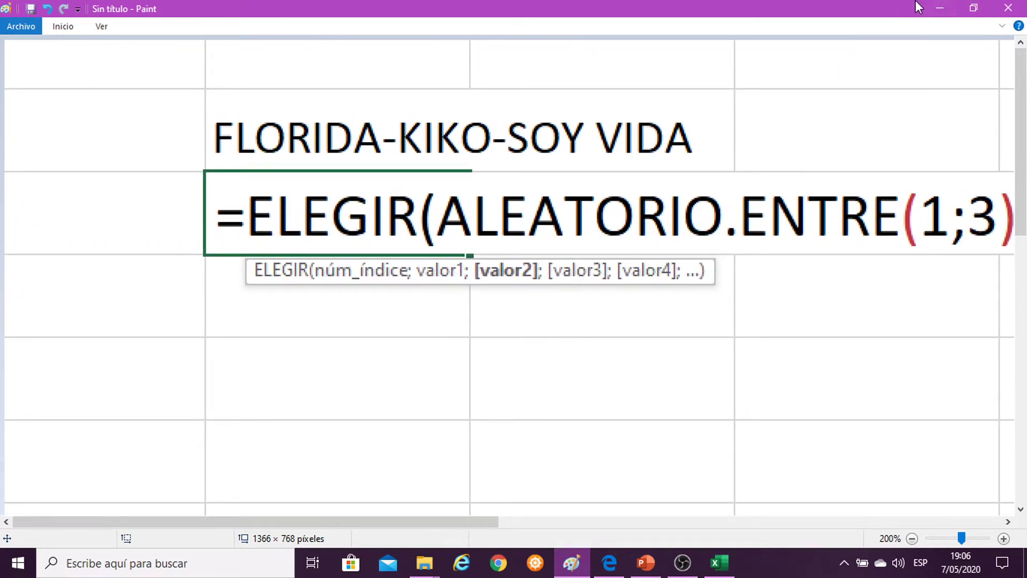
# Close the formula with "KIKO";"SOY VIDA") and commit it, so E14 displays SOY VIDA.
pyautogui.click(941, 7)
pyautogui.write('K')
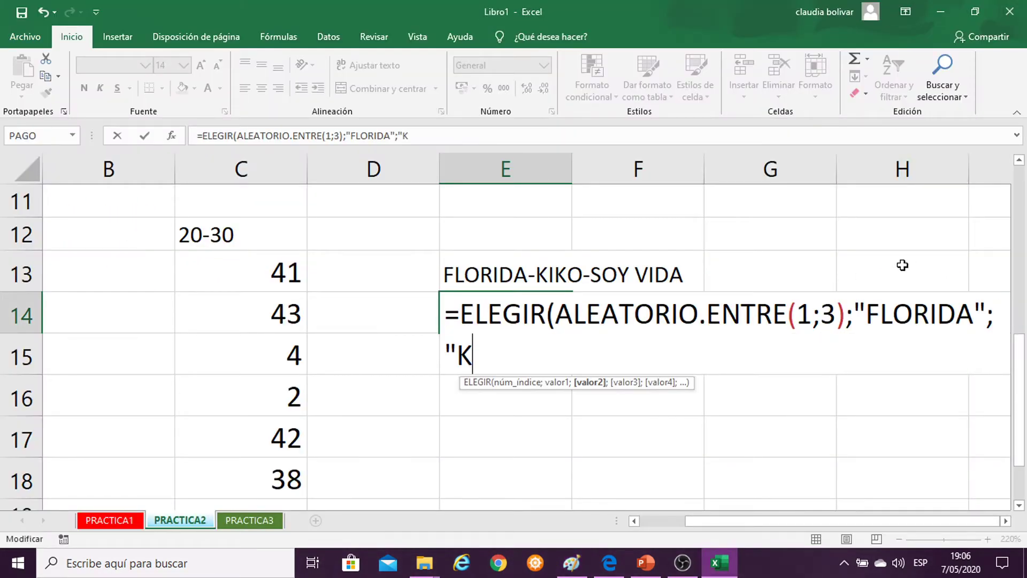
pyautogui.write('IKO"')
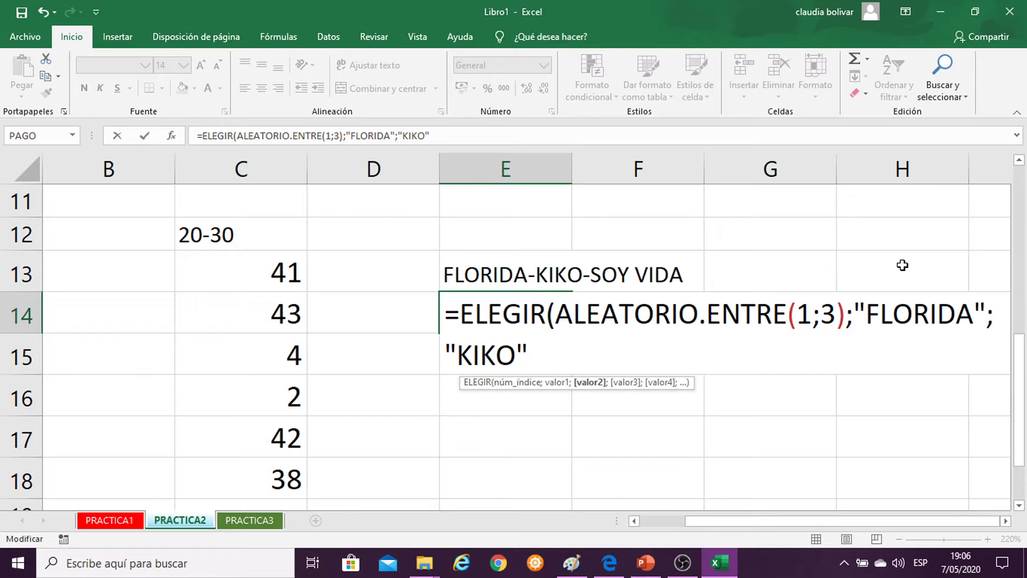
pyautogui.write(';')
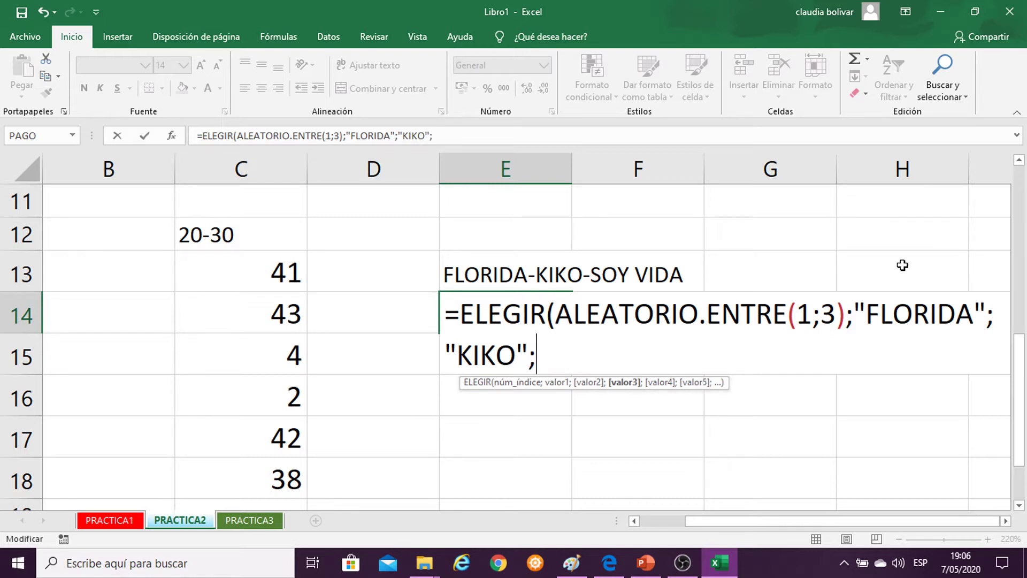
pyautogui.write('"SOY ')
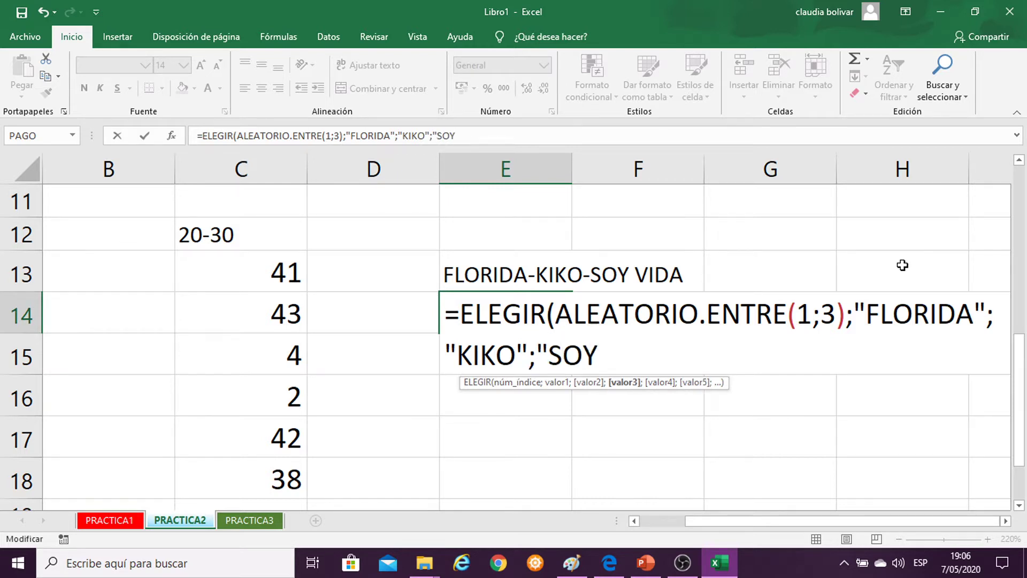
pyautogui.write('VIDA')
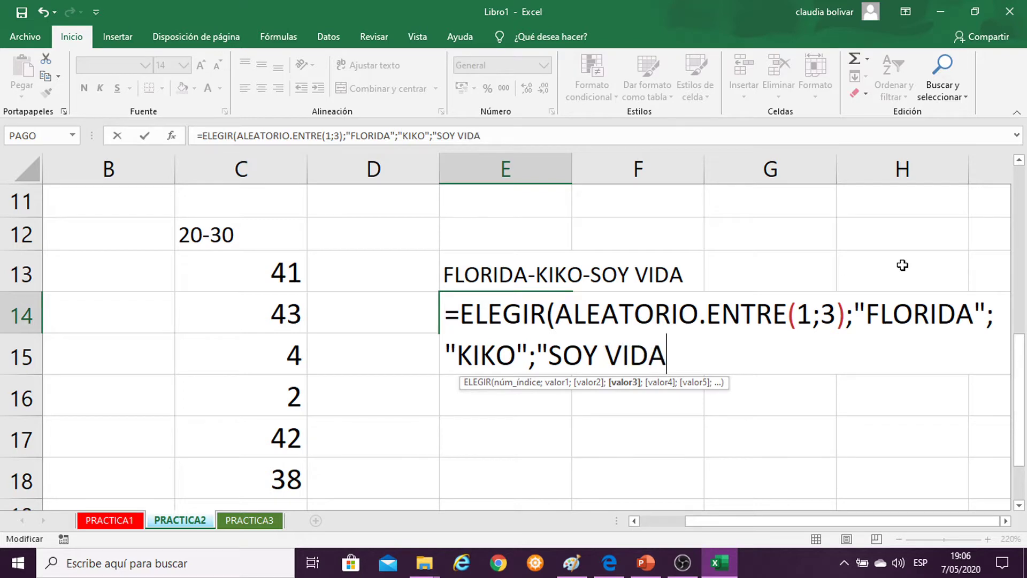
pyautogui.write('"')
pyautogui.write(')')
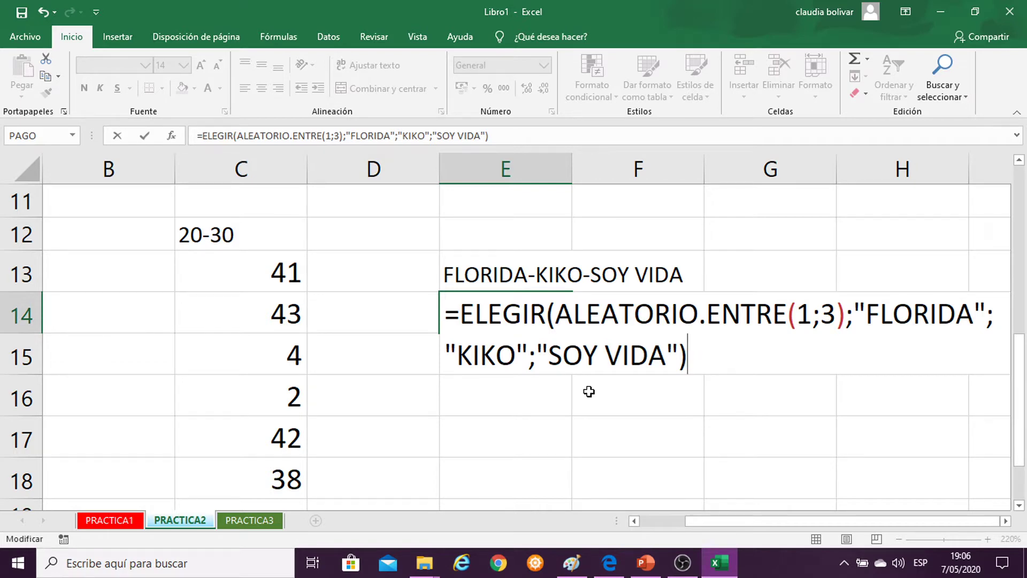
pyautogui.press('Return')
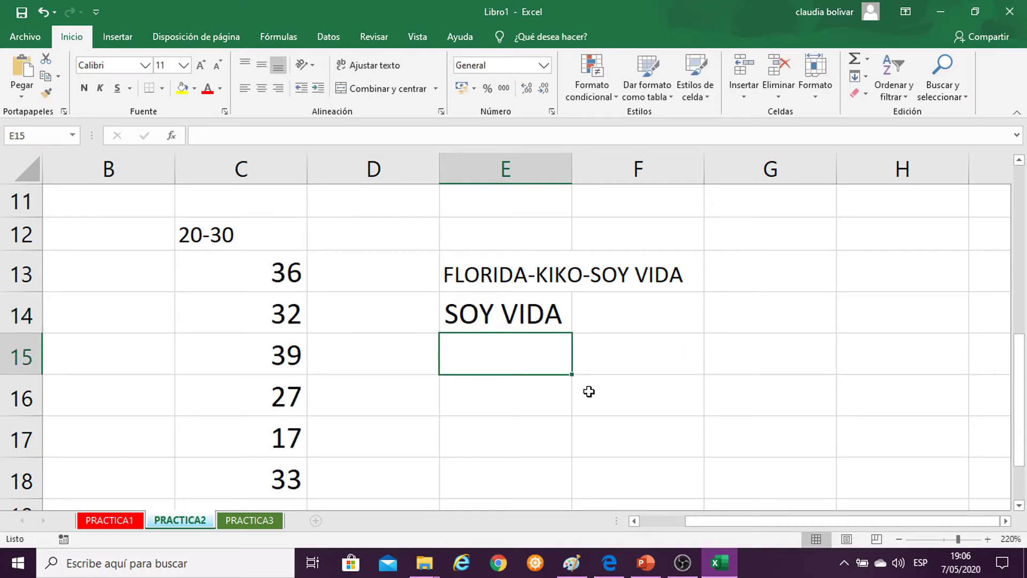
# Fill E14's ELEGIR formula down through E19 with the fill handle.
pyautogui.click(507, 312)
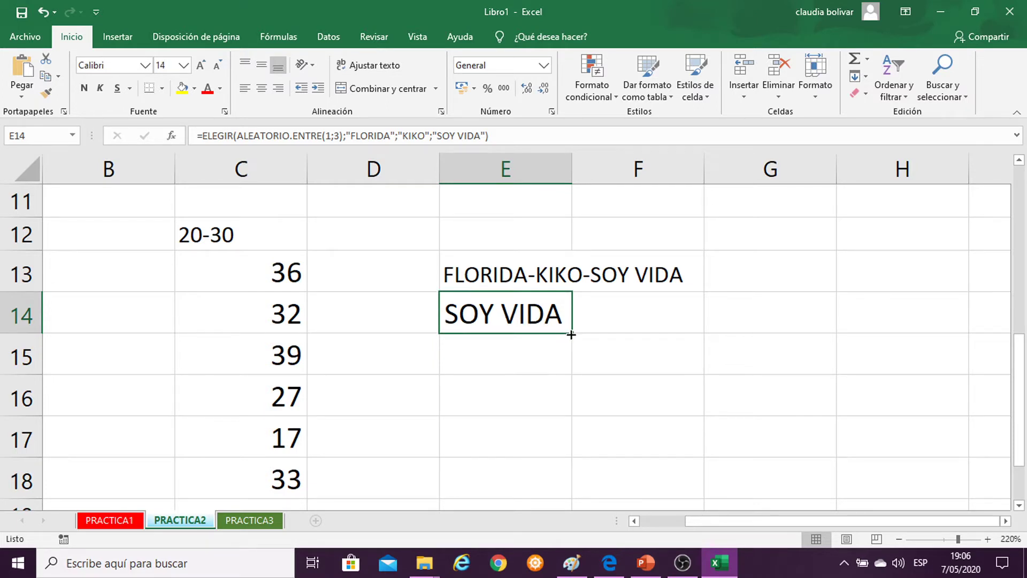
pyautogui.moveTo(572, 335); pyautogui.dragTo(577, 524)
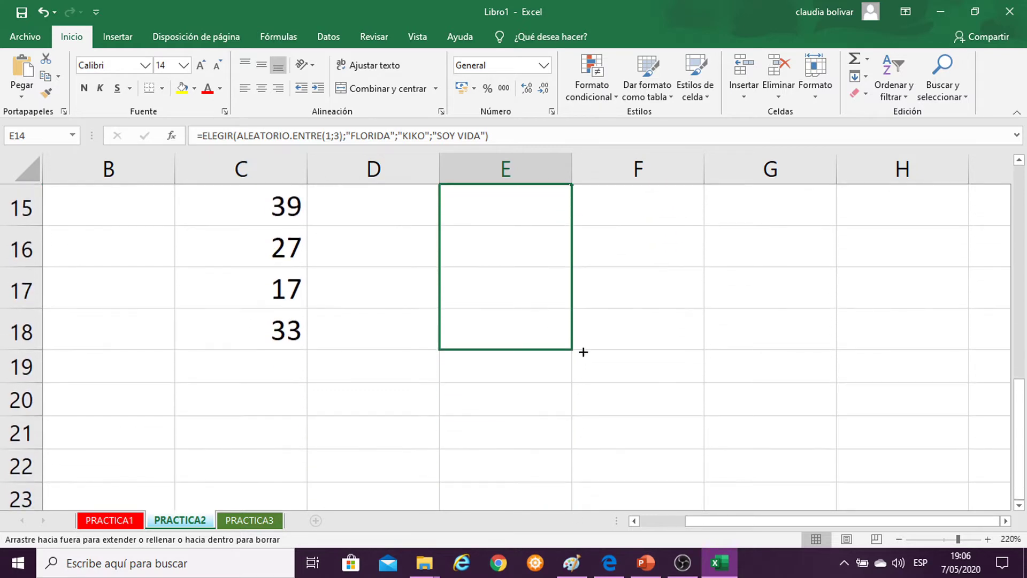
pyautogui.moveTo(577, 524); pyautogui.dragTo(582, 351)
pyautogui.scroll(2, 582, 351)
pyautogui.scroll(-1, 573, 339)
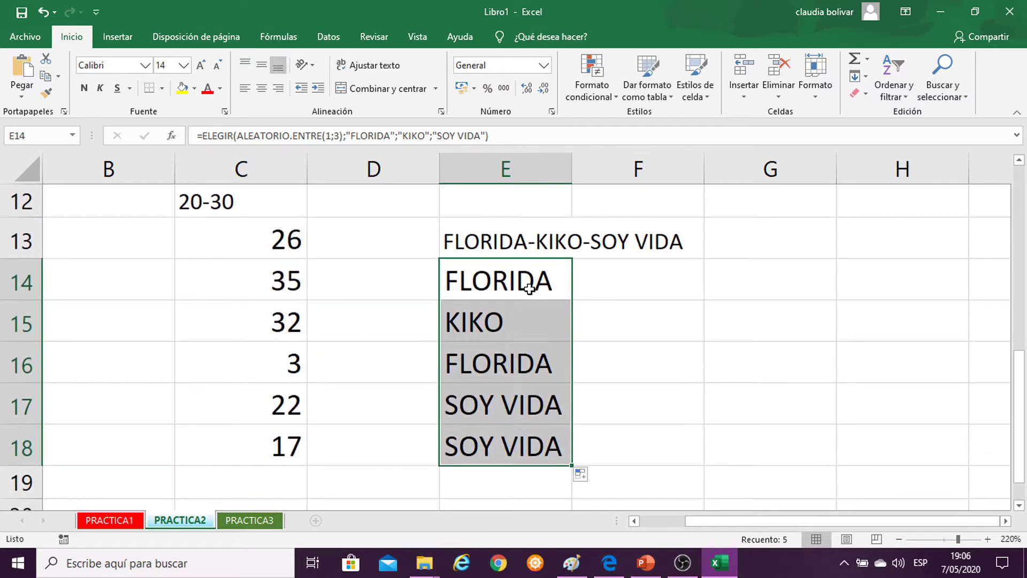
pyautogui.moveTo(571, 465); pyautogui.dragTo(572, 495)
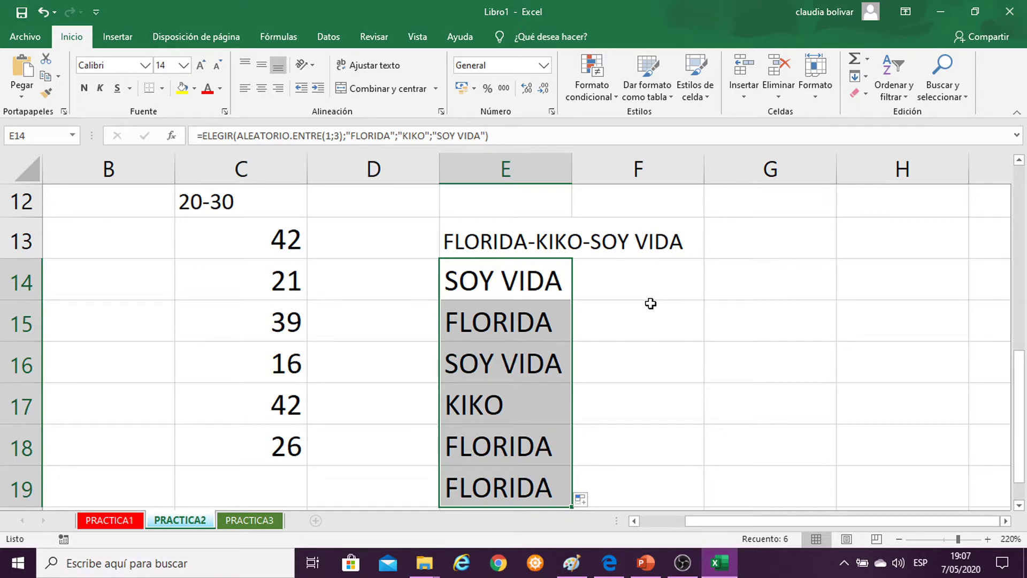
# Recalculate twice with F9, then select E14 to inspect its ELEGIR formula.
pyautogui.press('F9')
pyautogui.press('F9')
pyautogui.press('F9')
pyautogui.press('F9')
pyautogui.press('F9')
pyautogui.press('F9')
pyautogui.press('F9')
pyautogui.press('F9')
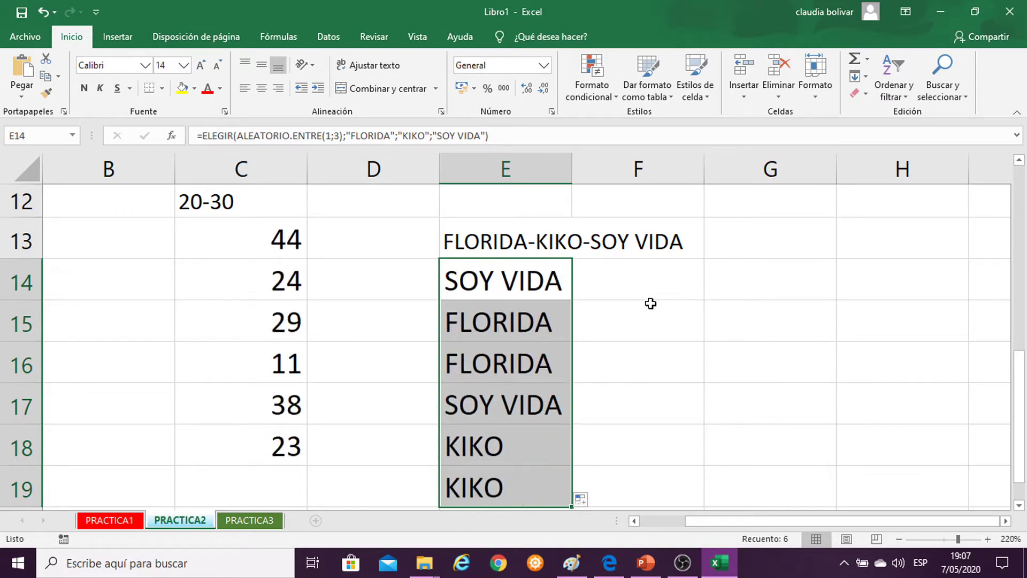
pyautogui.press('F9')
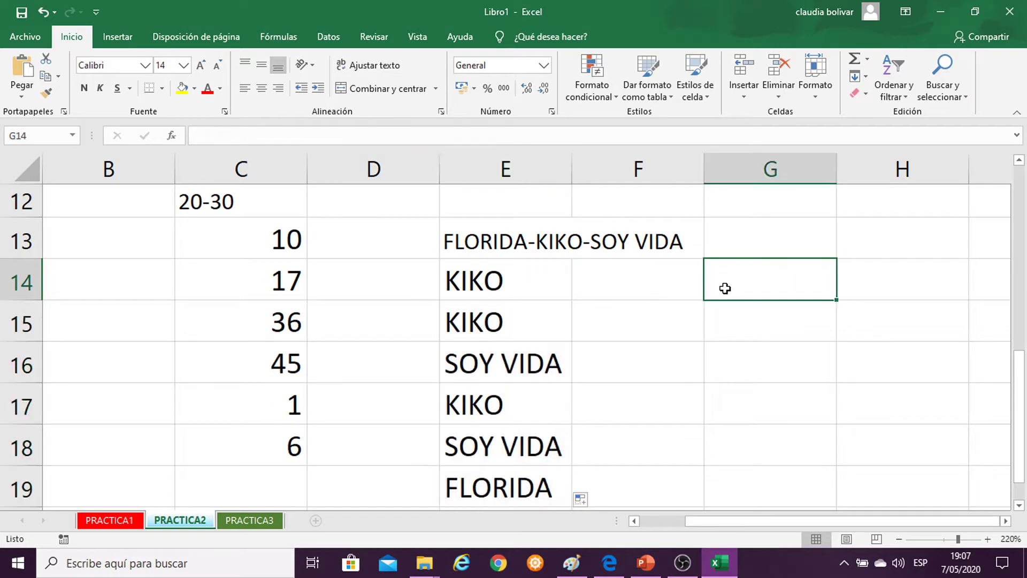
pyautogui.click(726, 289)
pyautogui.press('Return')
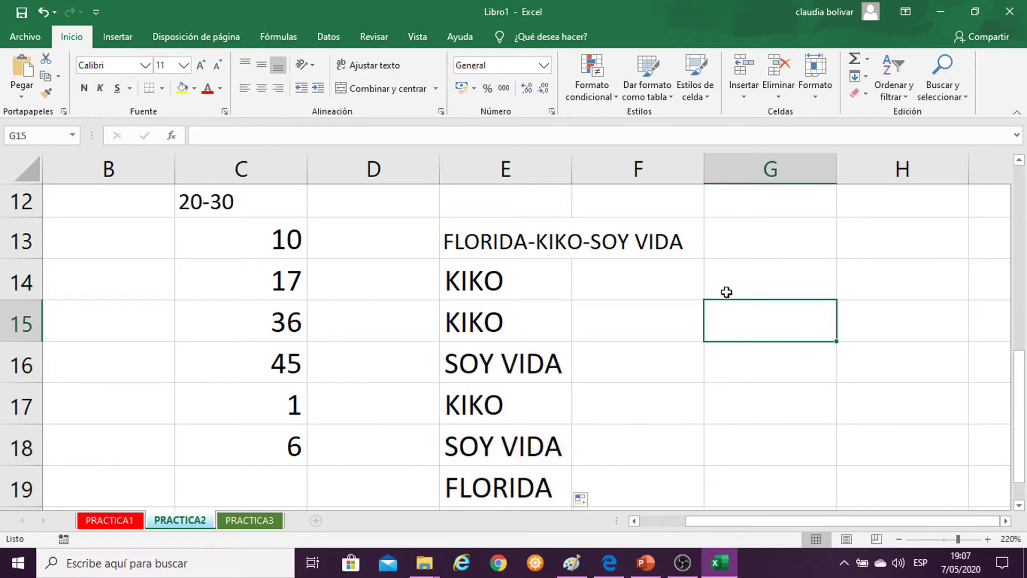
pyautogui.click(490, 274)
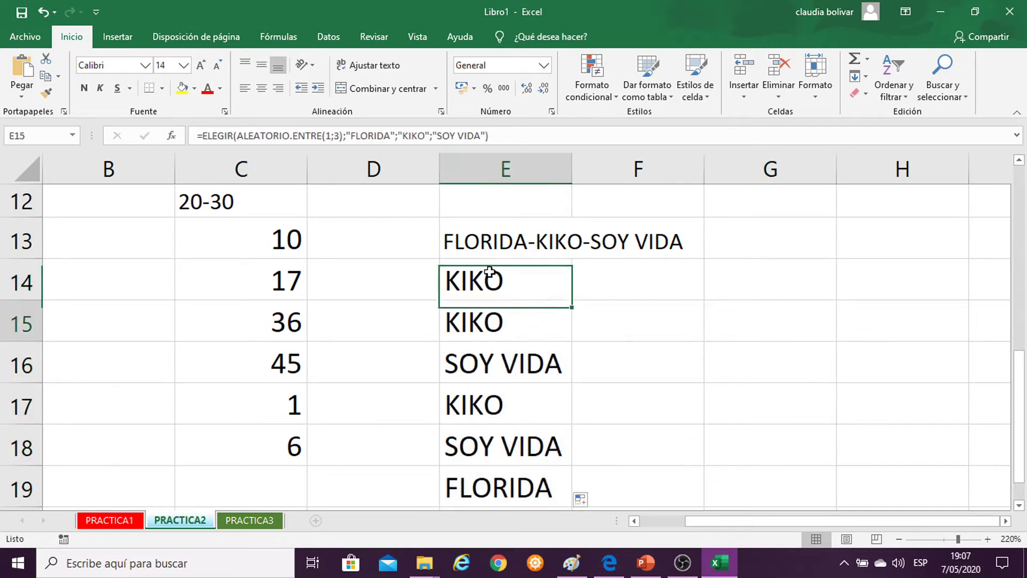
pyautogui.press('Return')
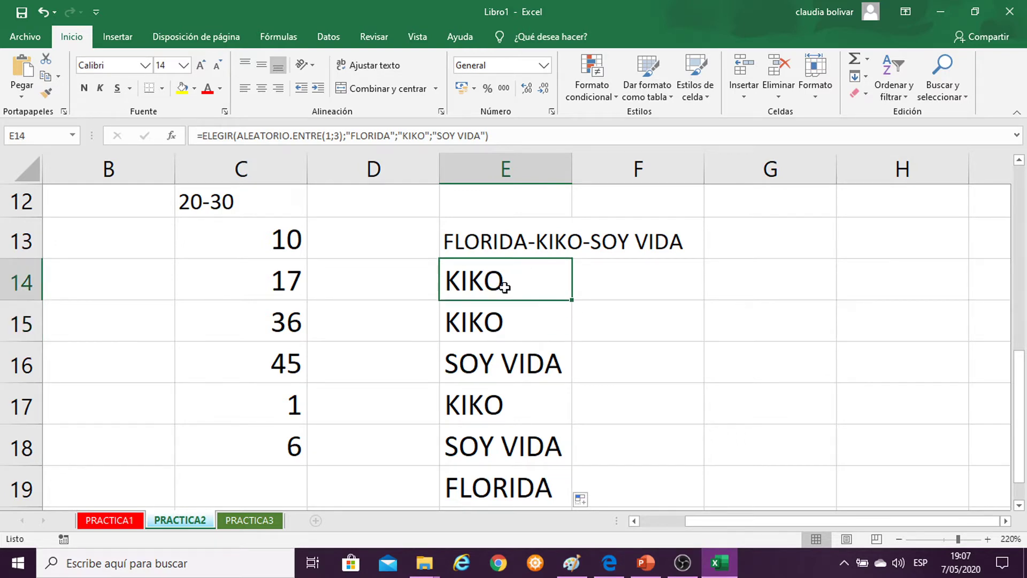
pyautogui.click(498, 287)
# Recalculate four more times, stepping from E14 to E15 and back.
pyautogui.press('F9')
pyautogui.press('F9')
pyautogui.press('F9')
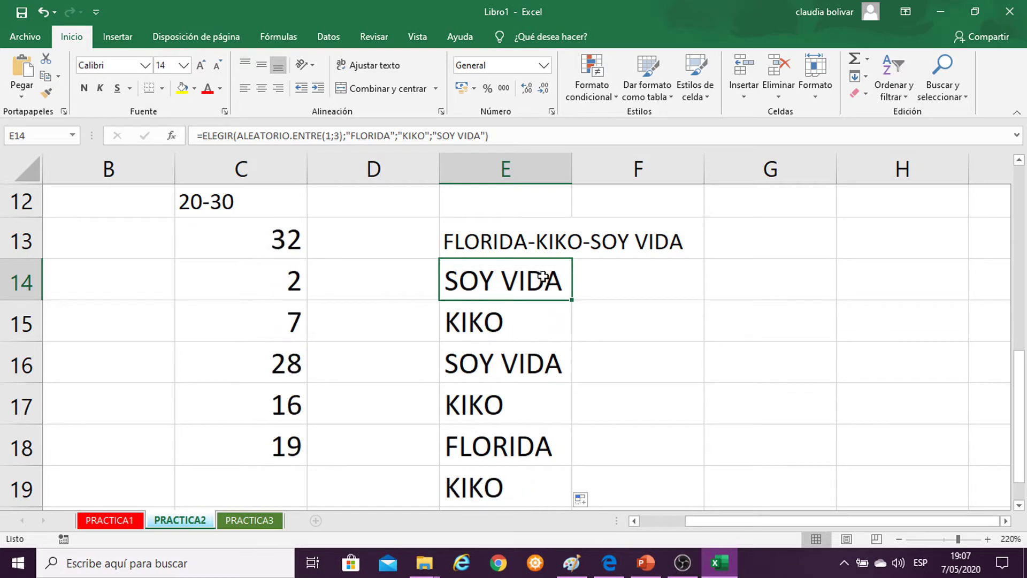
pyautogui.press('F9')
pyautogui.press('F9')
pyautogui.press('F9')
pyautogui.press('F9')
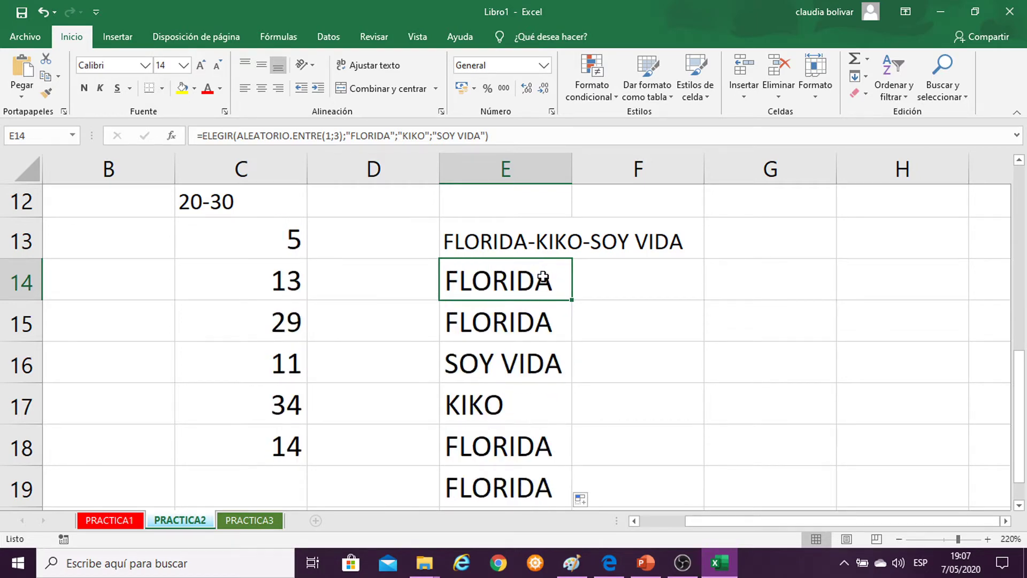
pyautogui.press('F9')
pyautogui.press('F9')
pyautogui.press('F9')
pyautogui.press('F9')
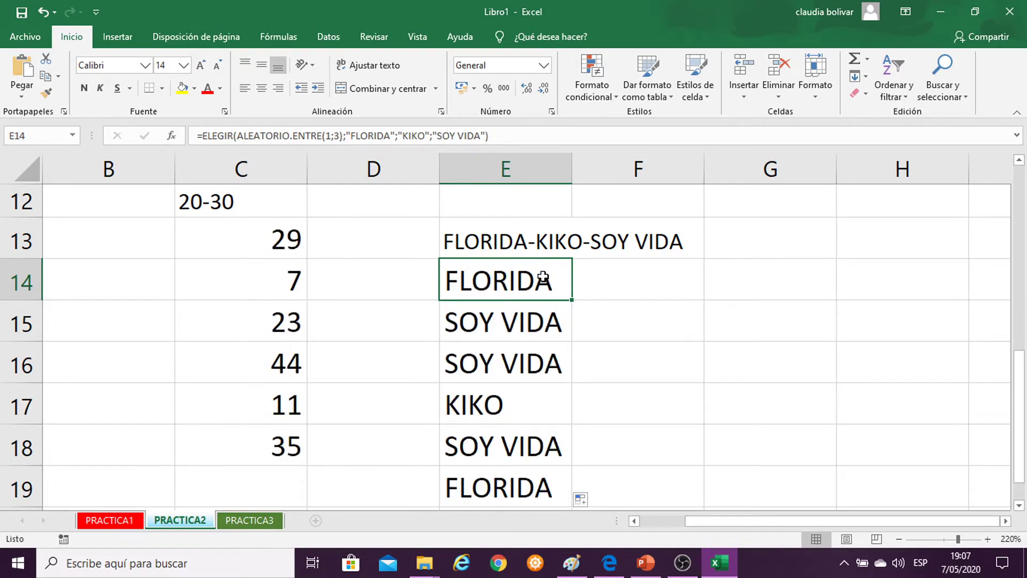
pyautogui.press('F9')
pyautogui.press('Down')
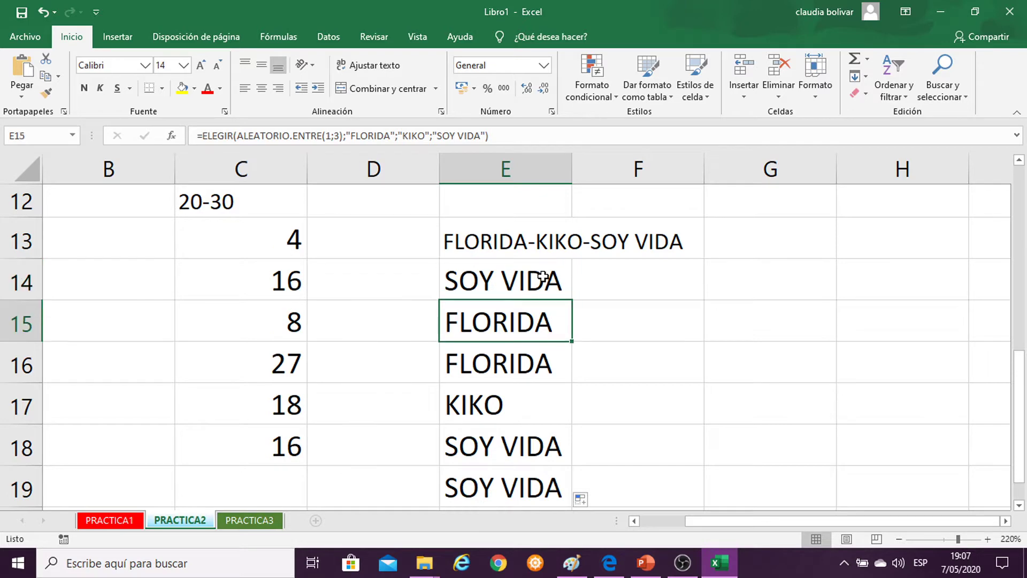
pyautogui.click(511, 284)
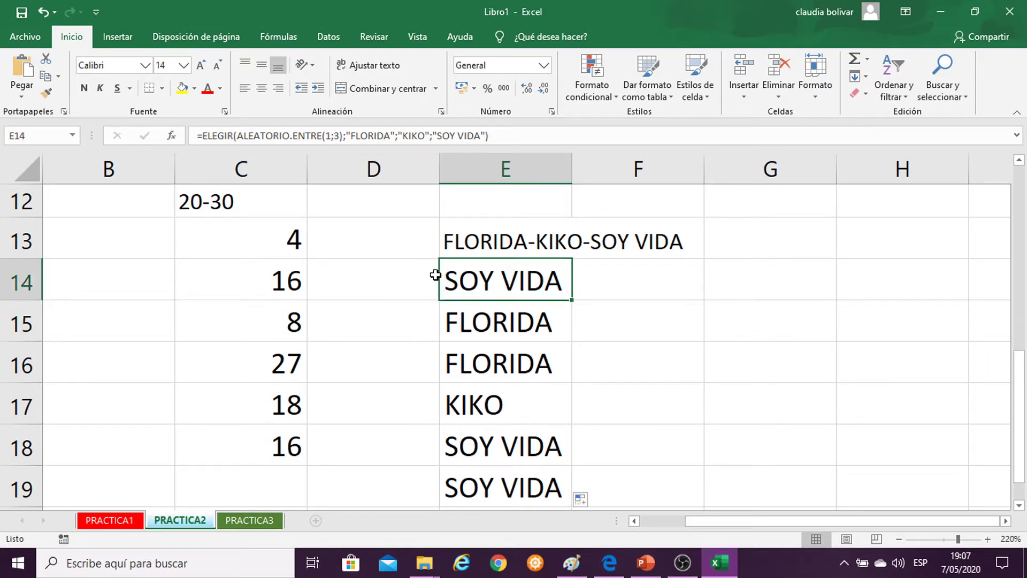
# Keep recalculating until E14:E19 read SOY VIDA four times, FLORIDA, SOY VIDA, then reselect E14.
pyautogui.press('F9')
pyautogui.press('F9')
pyautogui.press('F9')
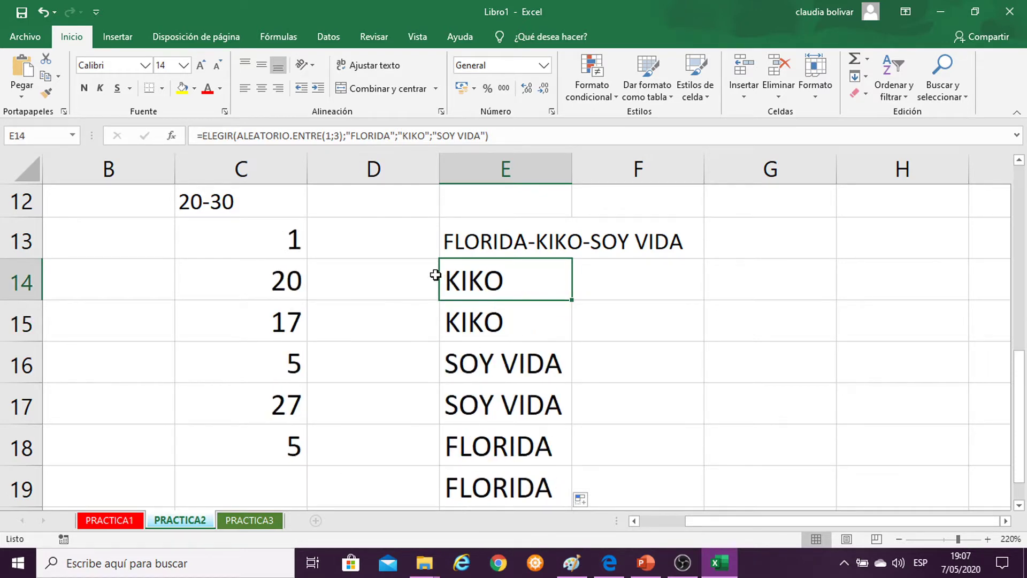
pyautogui.press('F9')
pyautogui.press('F9')
pyautogui.press('F9')
pyautogui.press('F9')
pyautogui.press('F9')
pyautogui.press('F9')
pyautogui.press('F9')
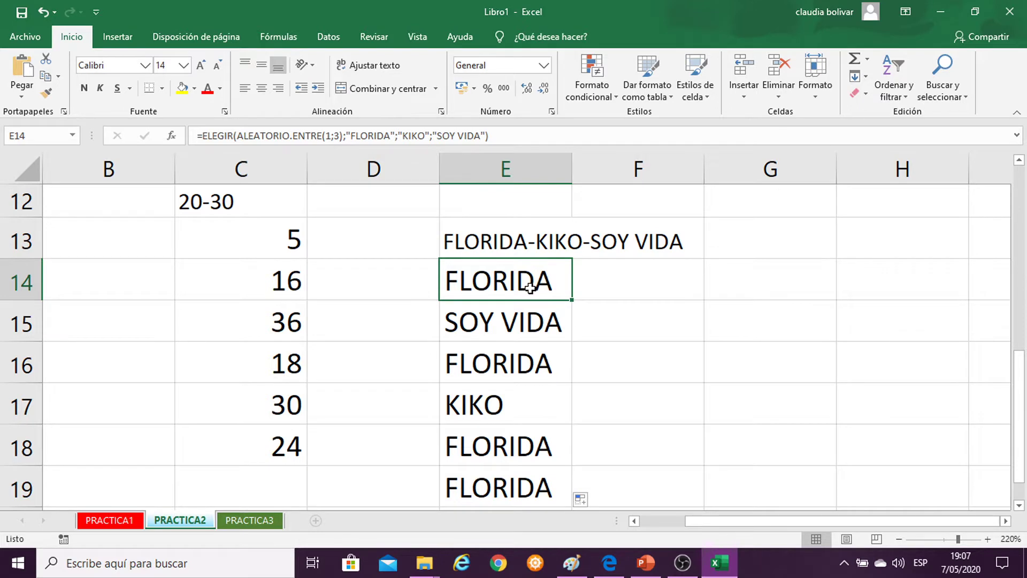
pyautogui.press('F9')
pyautogui.press('F9')
pyautogui.press('F9')
pyautogui.press('F9')
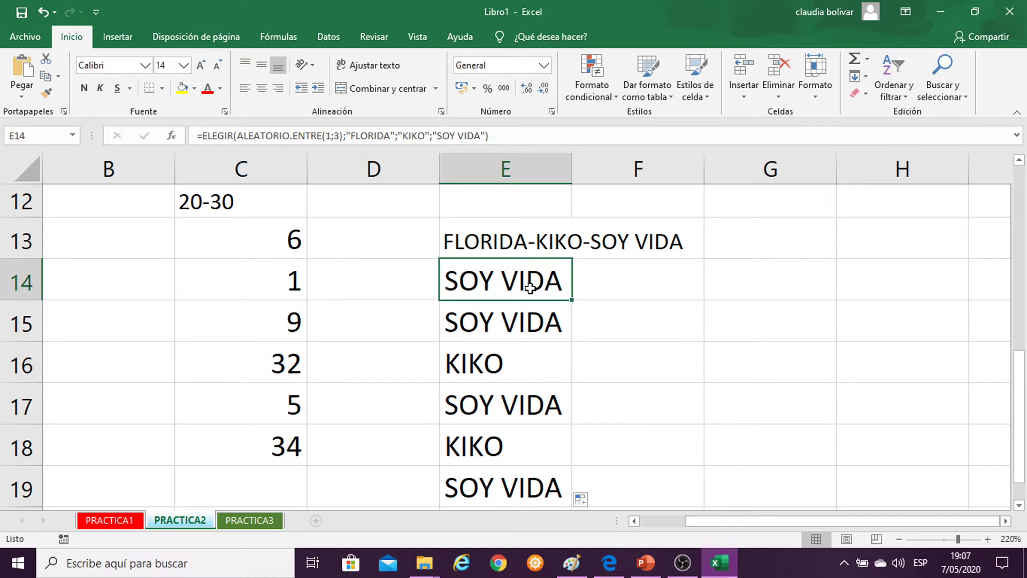
pyautogui.press('F9')
pyautogui.press('F9')
pyautogui.press('F9')
pyautogui.press('F9')
pyautogui.press('F9')
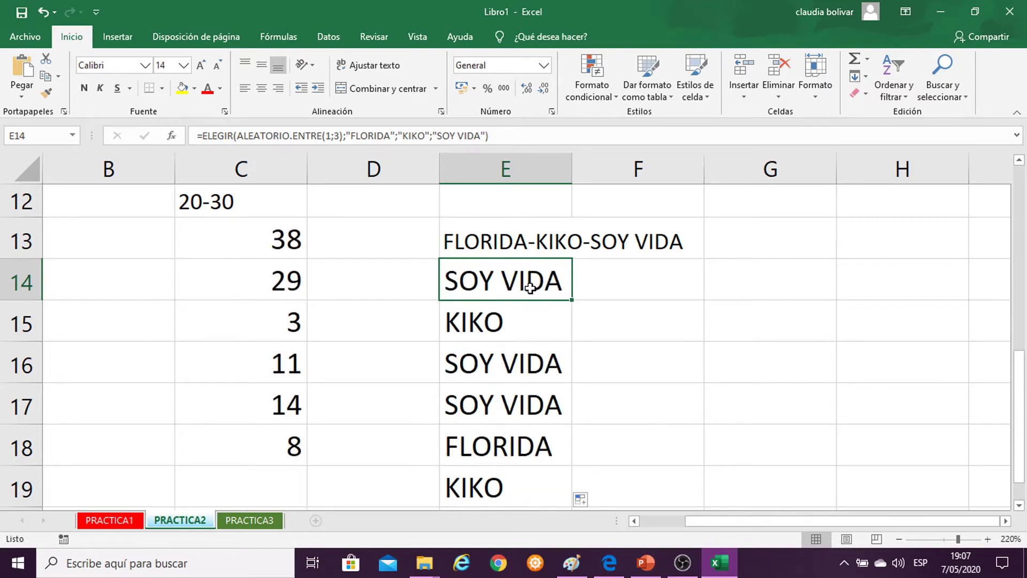
pyautogui.press('F9')
pyautogui.press('F9')
pyautogui.press('F9')
pyautogui.press('F9')
pyautogui.press('F9')
pyautogui.press('F9')
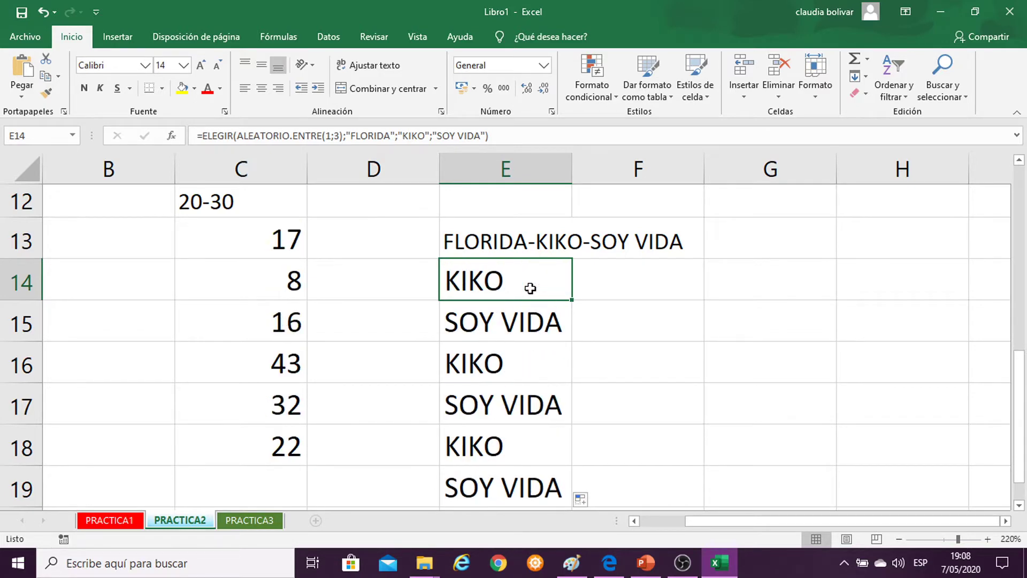
pyautogui.press('F9')
pyautogui.press('F9')
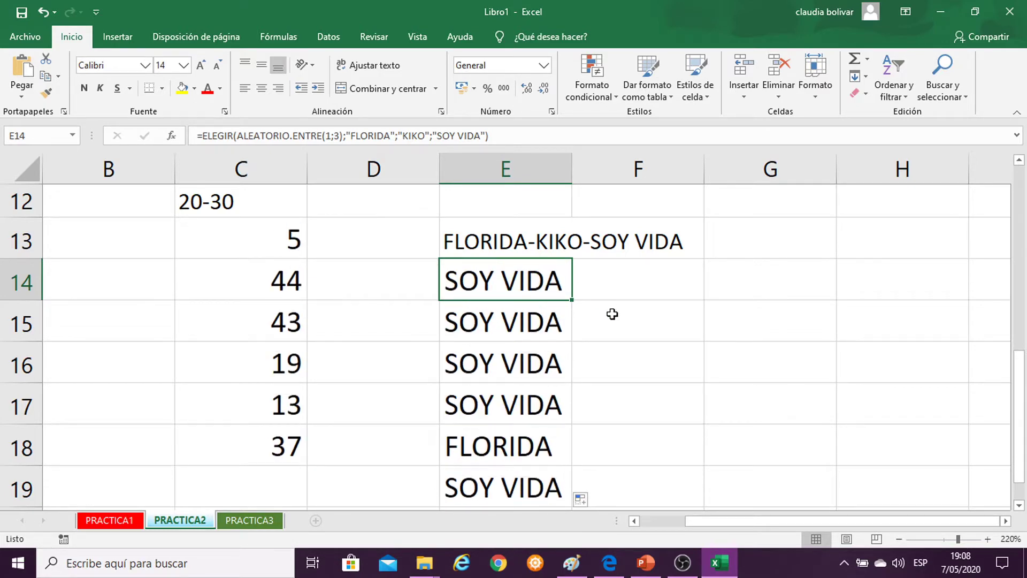
pyautogui.click(664, 345)
pyautogui.scroll(-1, 589, 349)
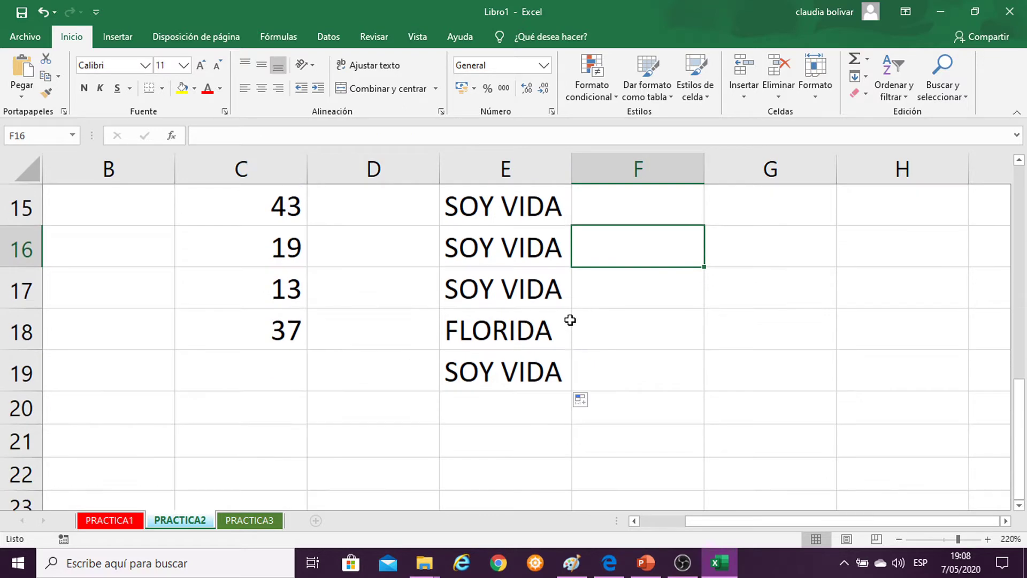
pyautogui.scroll(1, 566, 321)
pyautogui.click(485, 295)
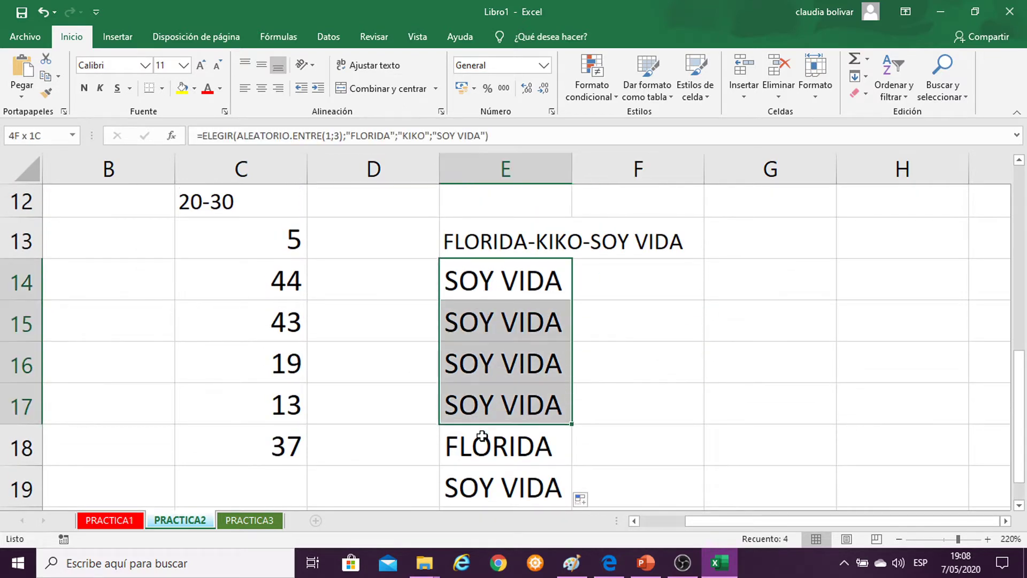
# Define the workbook-level name PRODUCTOS for the names in E14:E19.
pyautogui.moveTo(486, 300); pyautogui.dragTo(482, 490)
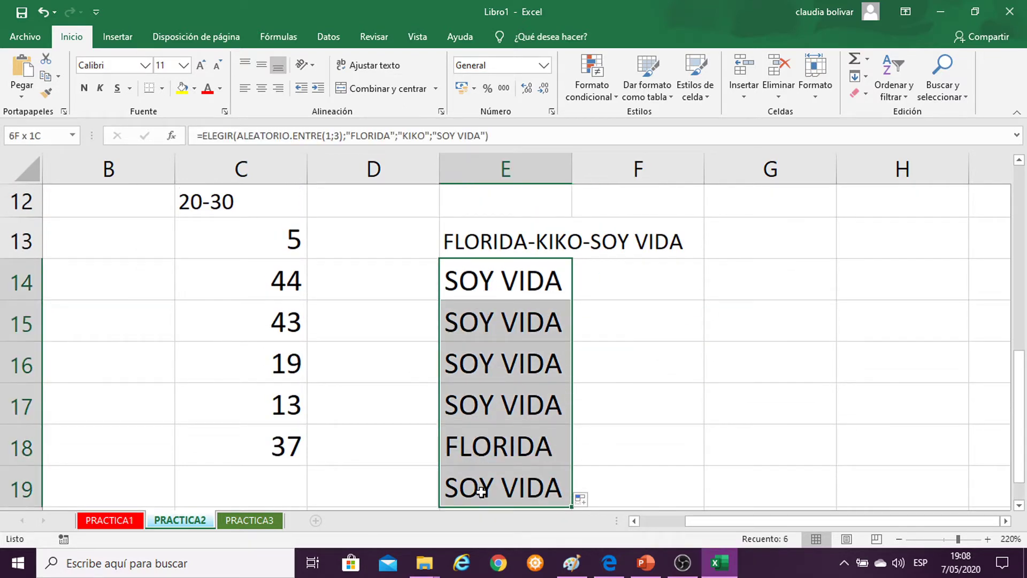
pyautogui.rightClick(494, 383)
pyautogui.press('Escape')
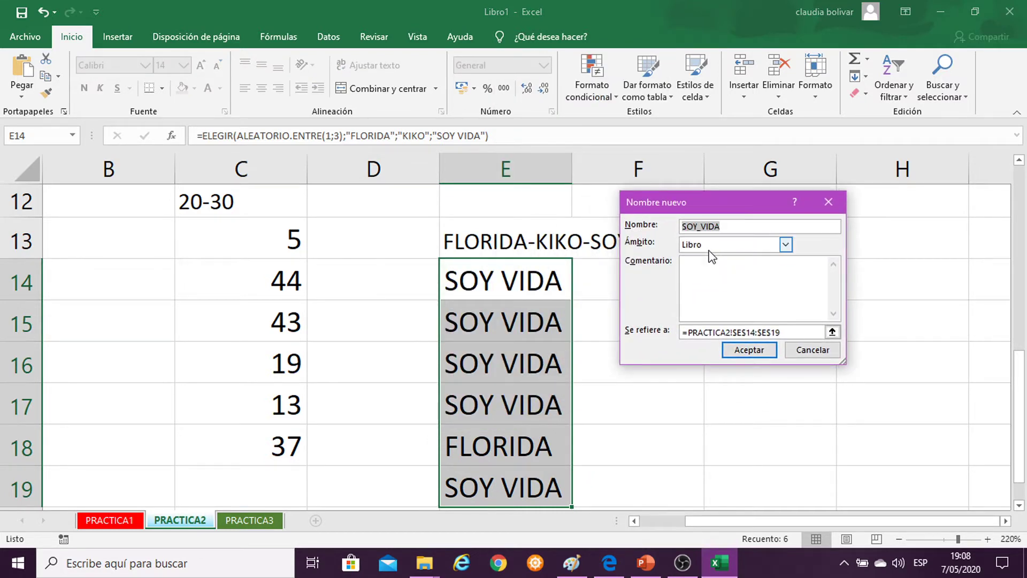
pyautogui.write('PRODUCTOS')
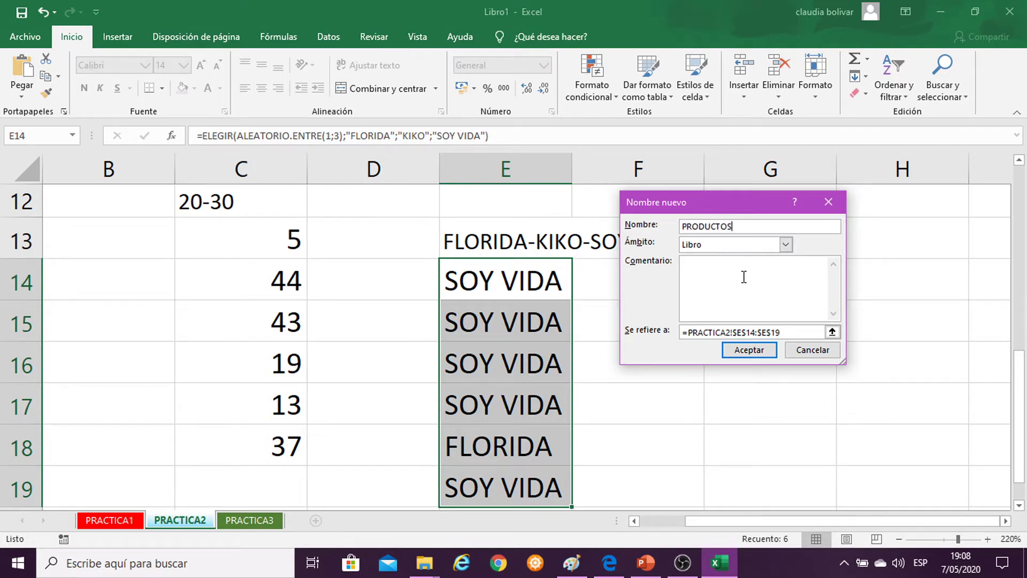
pyautogui.moveTo(737, 213); pyautogui.dragTo(663, 167)
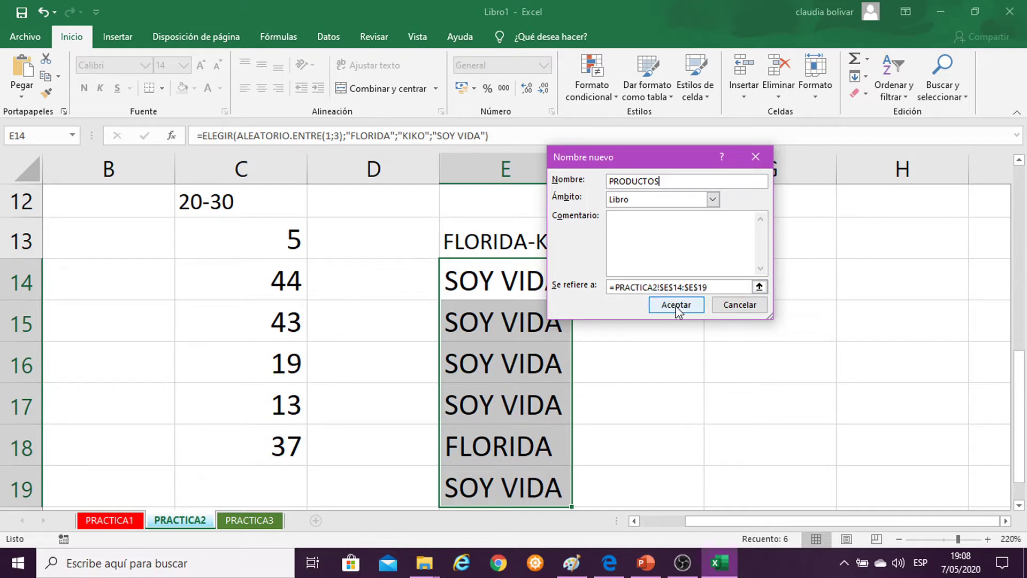
pyautogui.click(677, 306)
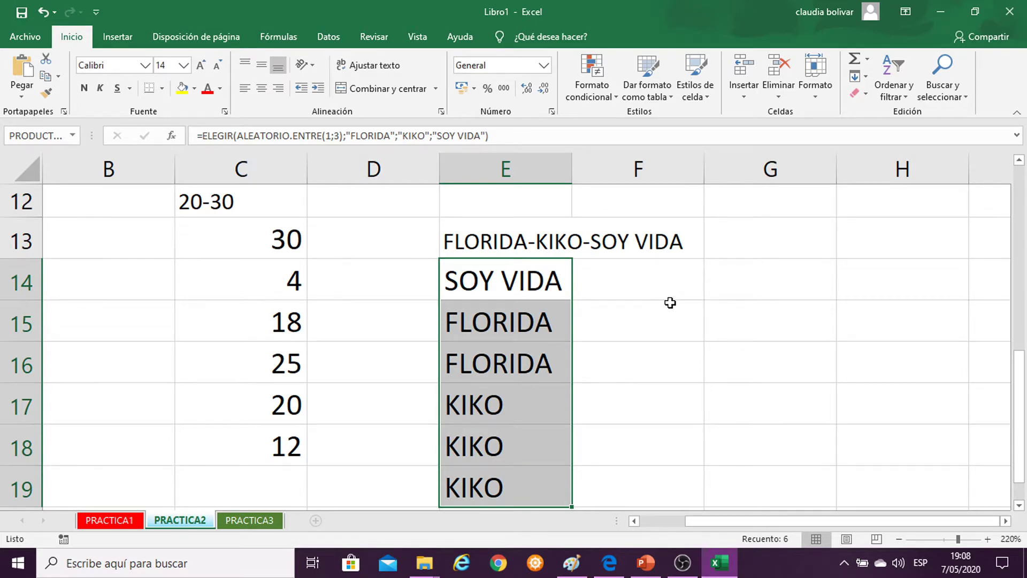
# Look over the PRACTICA1 sheet and its fill colour options.
pyautogui.scroll(3, 670, 302)
pyautogui.scroll(1, 670, 302)
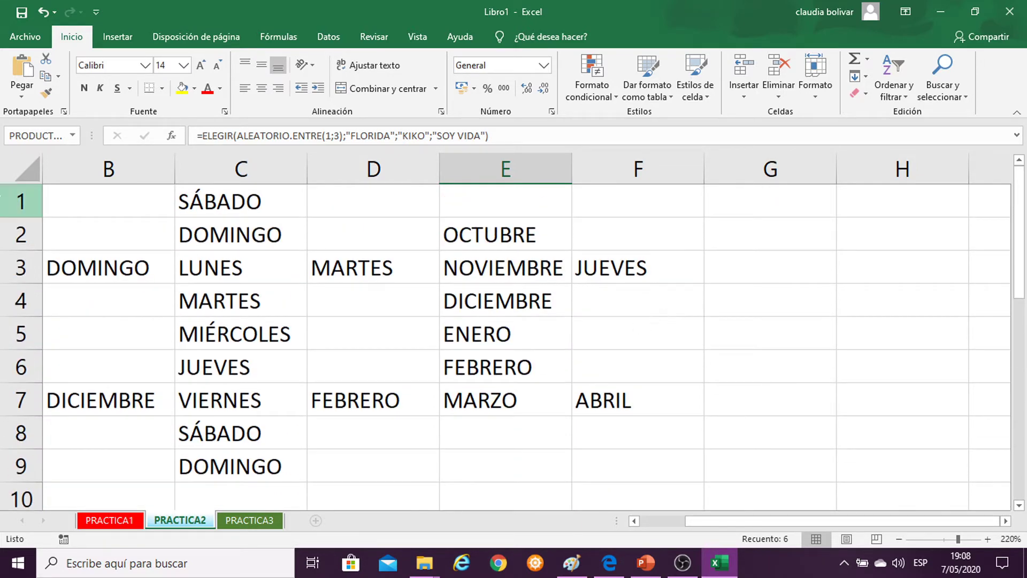
pyautogui.scroll(-2, 476, 277)
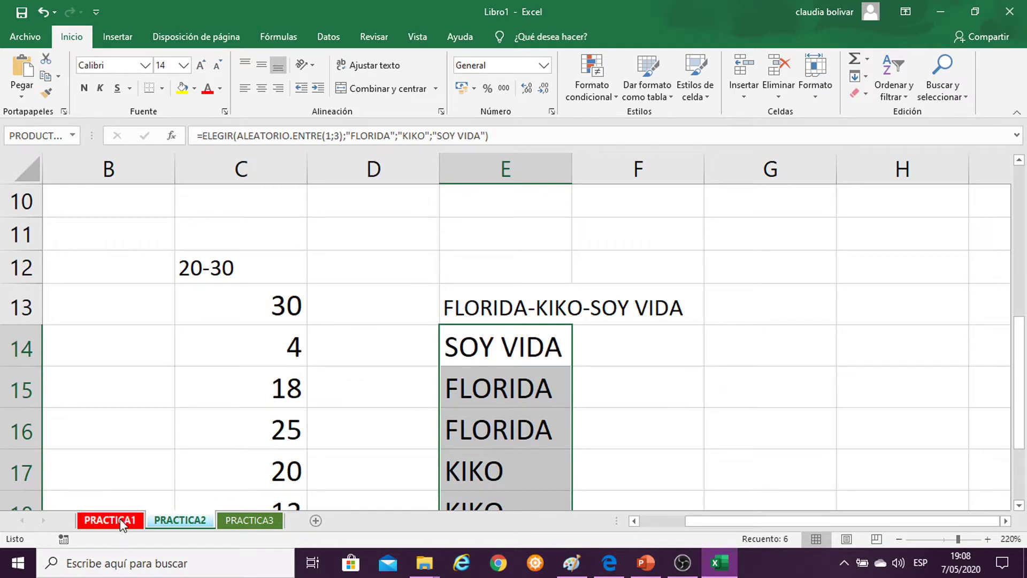
pyautogui.click(120, 518)
pyautogui.scroll(4, 542, 364)
pyautogui.scroll(2, 542, 367)
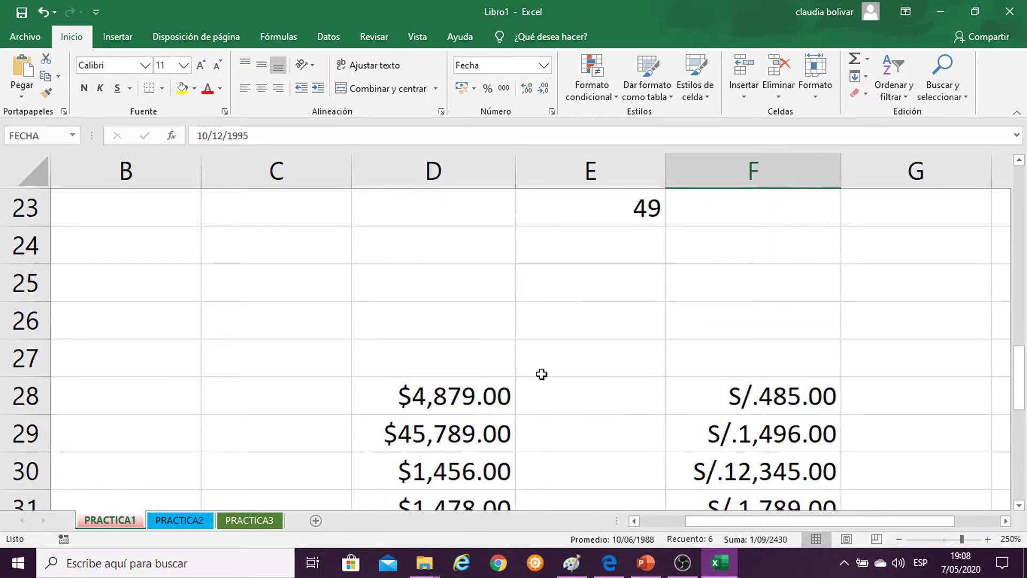
pyautogui.scroll(-2, 541, 374)
pyautogui.click(860, 77)
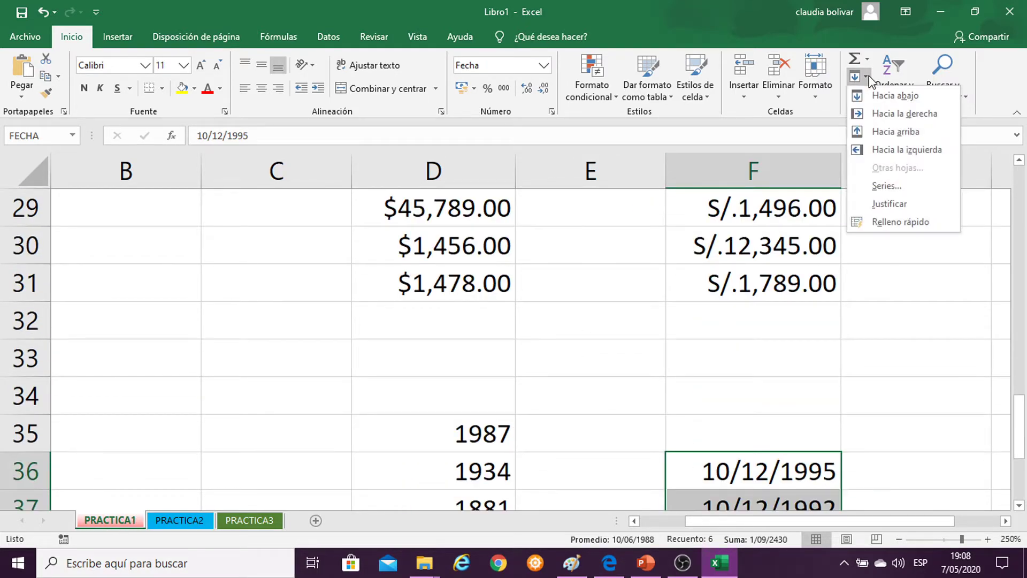
# Return to PRACTICA2 and scroll down to the empty rows below the column E list.
pyautogui.scroll(-3, 640, 341)
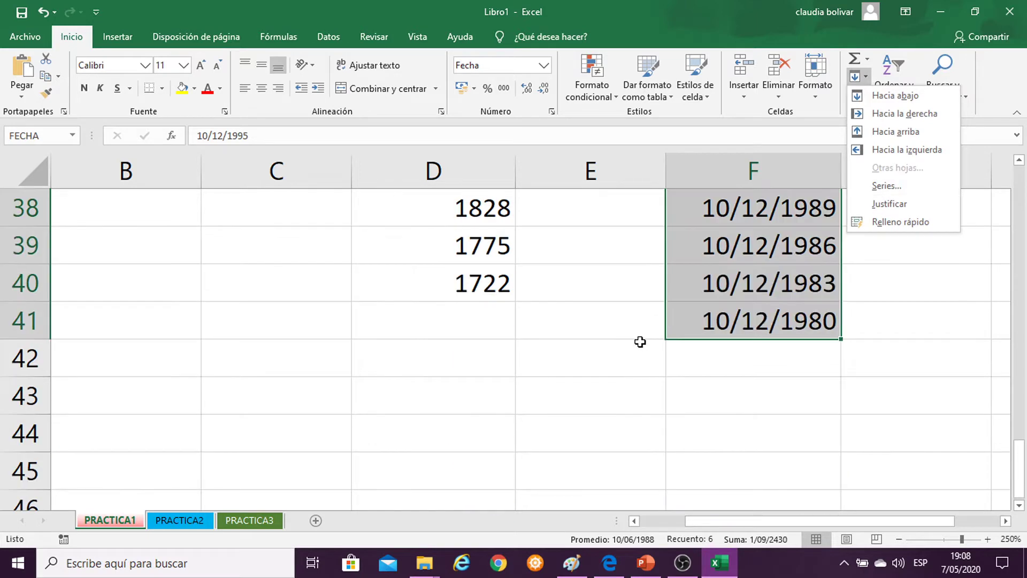
pyautogui.scroll(2, 570, 308)
pyautogui.scroll(2, 557, 314)
pyautogui.scroll(-1, 504, 241)
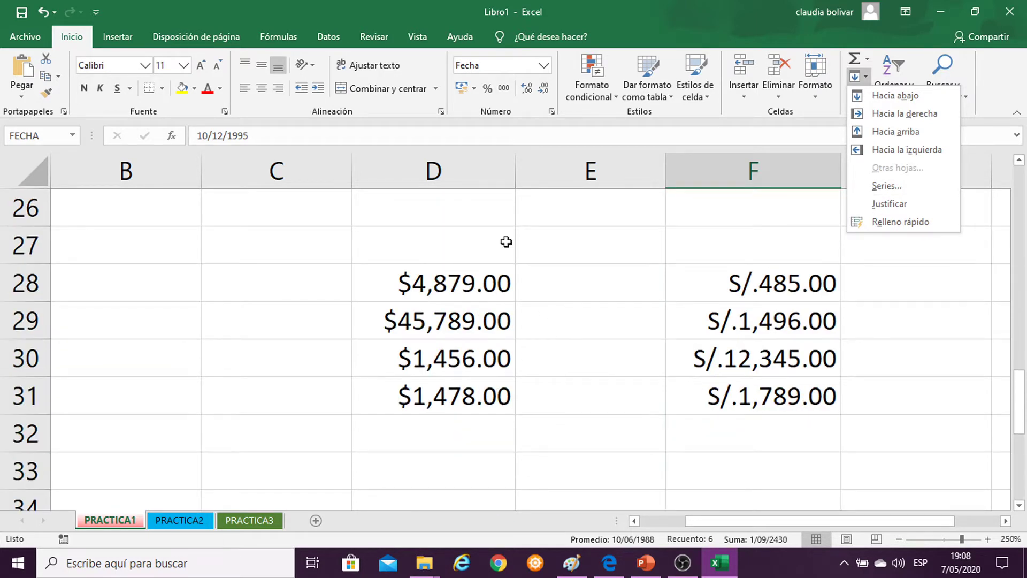
pyautogui.scroll(1, 499, 316)
pyautogui.scroll(1, 500, 321)
pyautogui.click(202, 520)
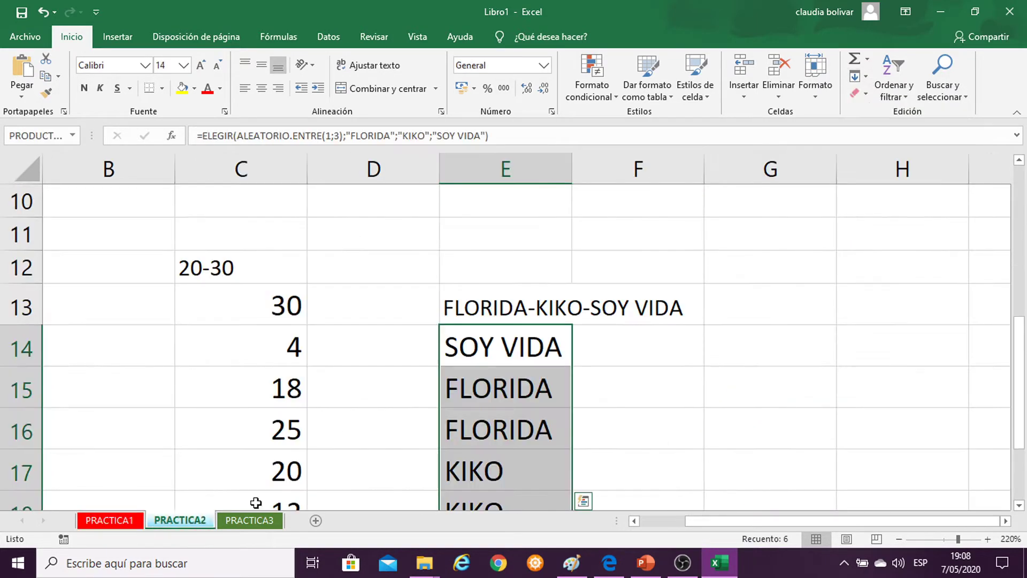
pyautogui.scroll(-2, 307, 463)
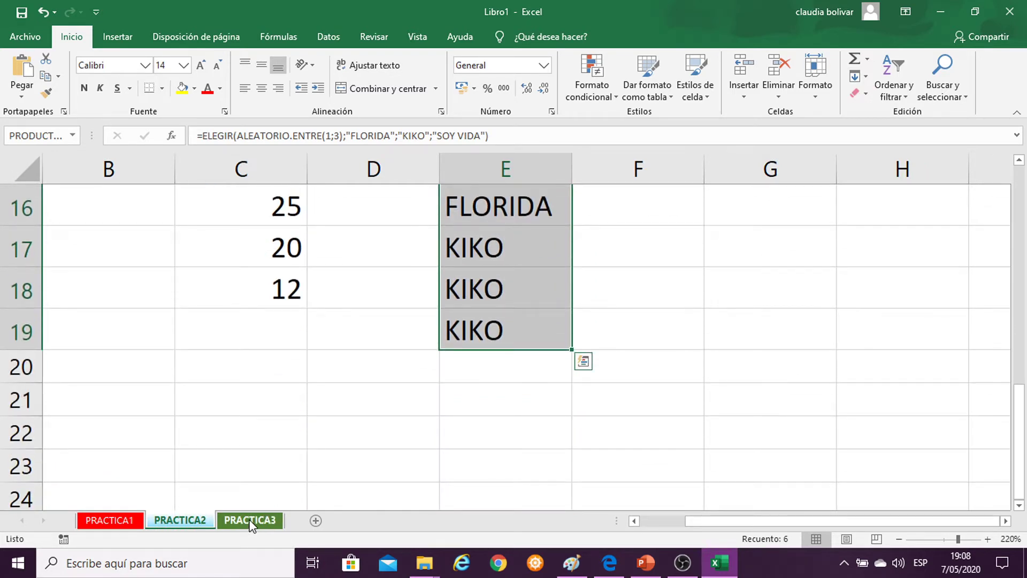
pyautogui.scroll(-1, 294, 469)
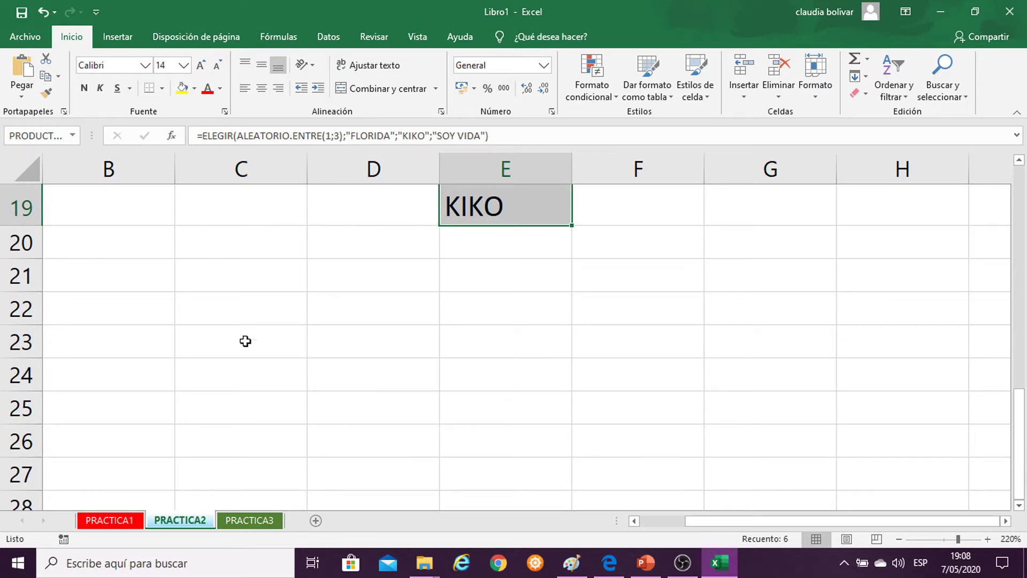
# Merge and centre C23:D23, then enter the heading NOMBRES Y APELLIDOS.
pyautogui.click(225, 344)
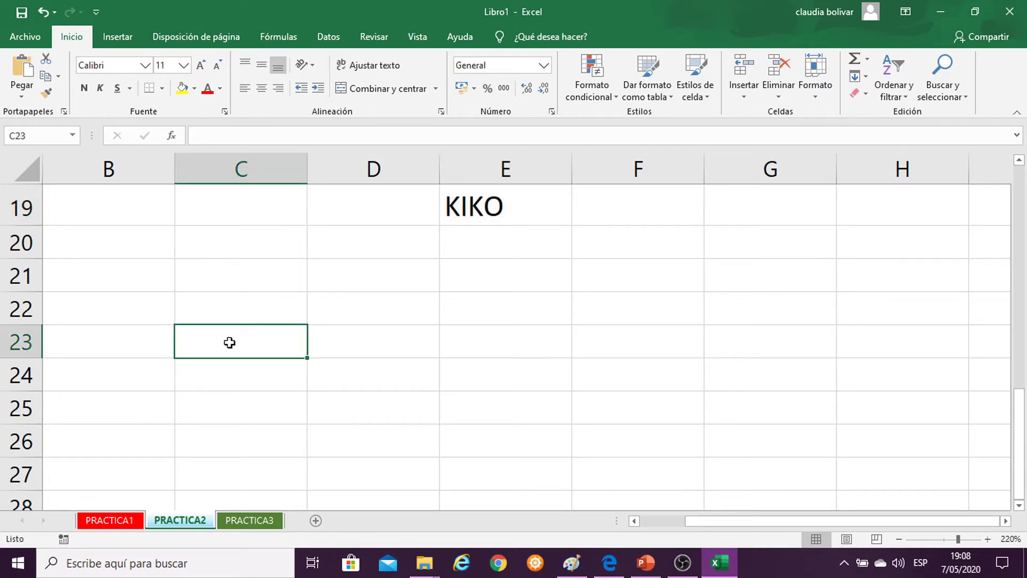
pyautogui.moveTo(229, 343); pyautogui.dragTo(649, 344)
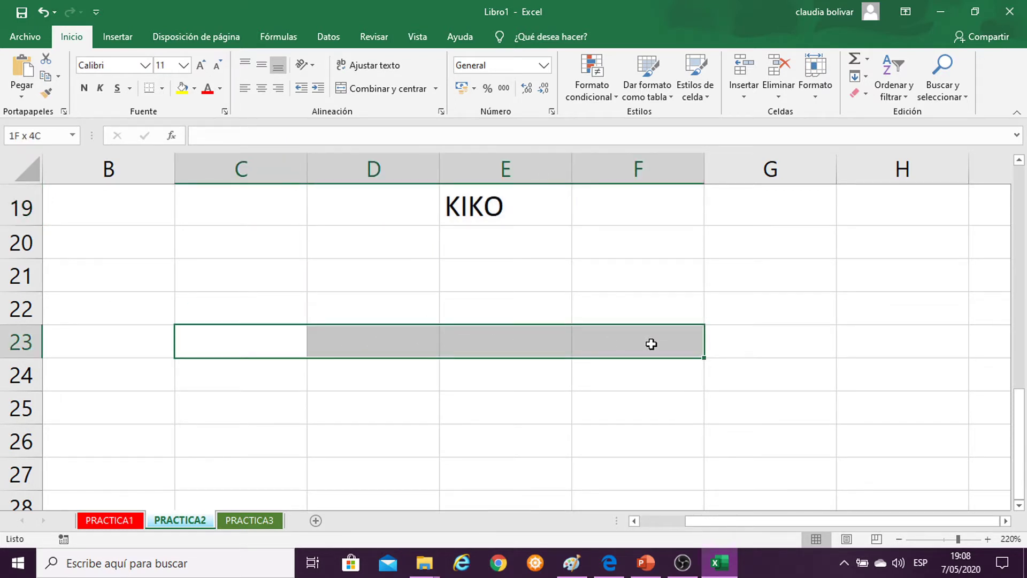
pyautogui.click(199, 345)
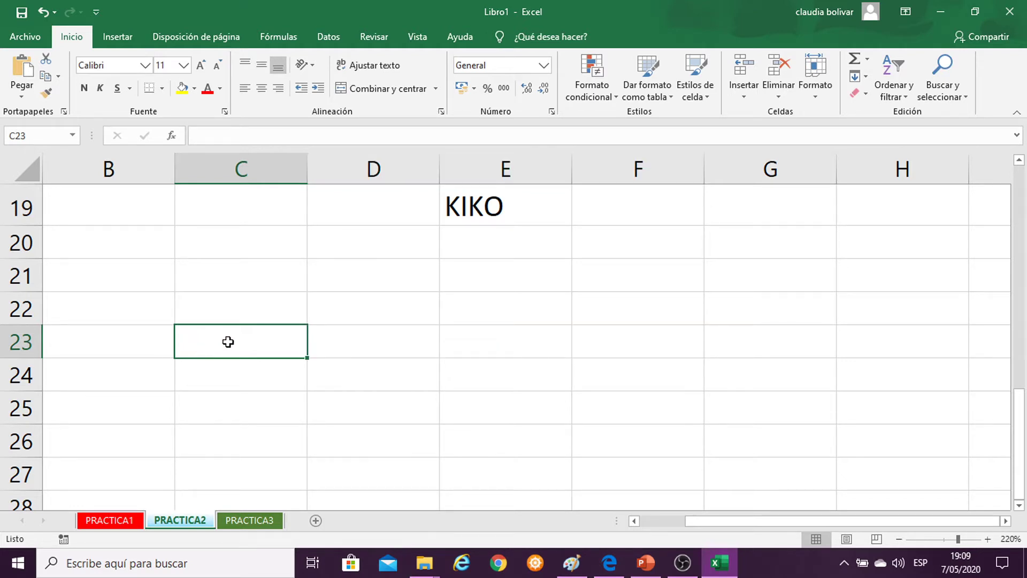
pyautogui.moveTo(228, 342); pyautogui.dragTo(389, 345)
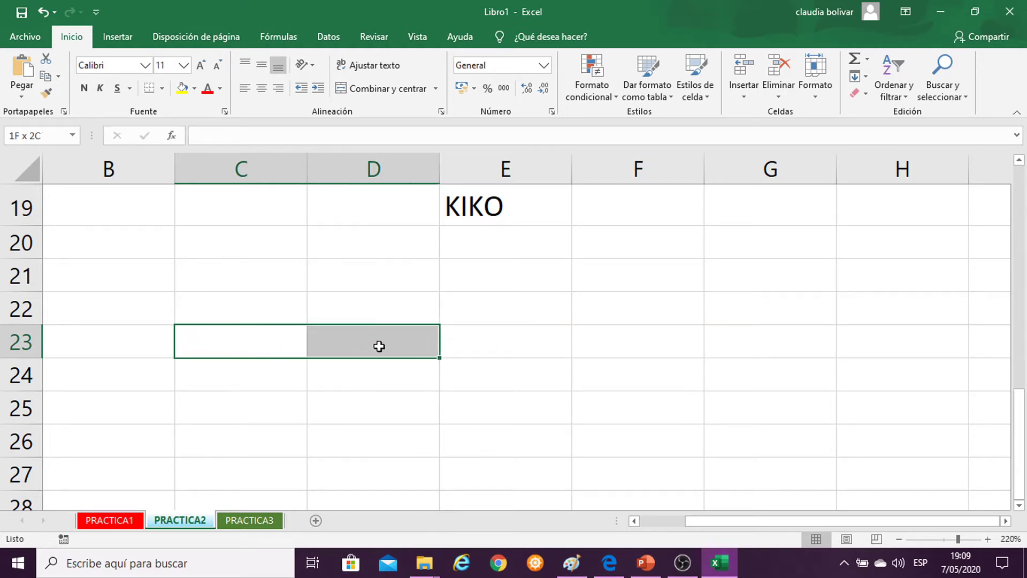
pyautogui.click(345, 91)
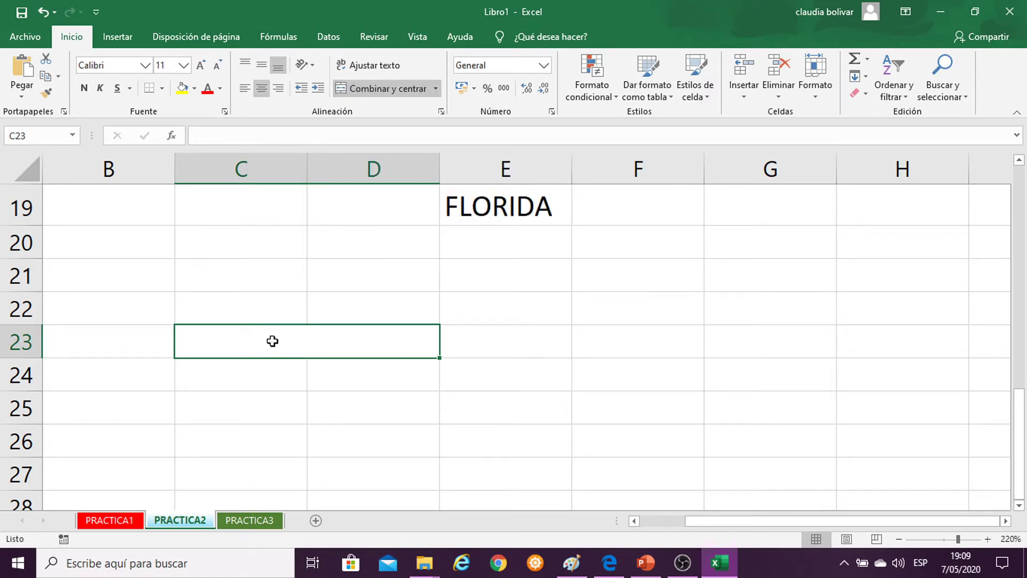
pyautogui.write('NOMB')
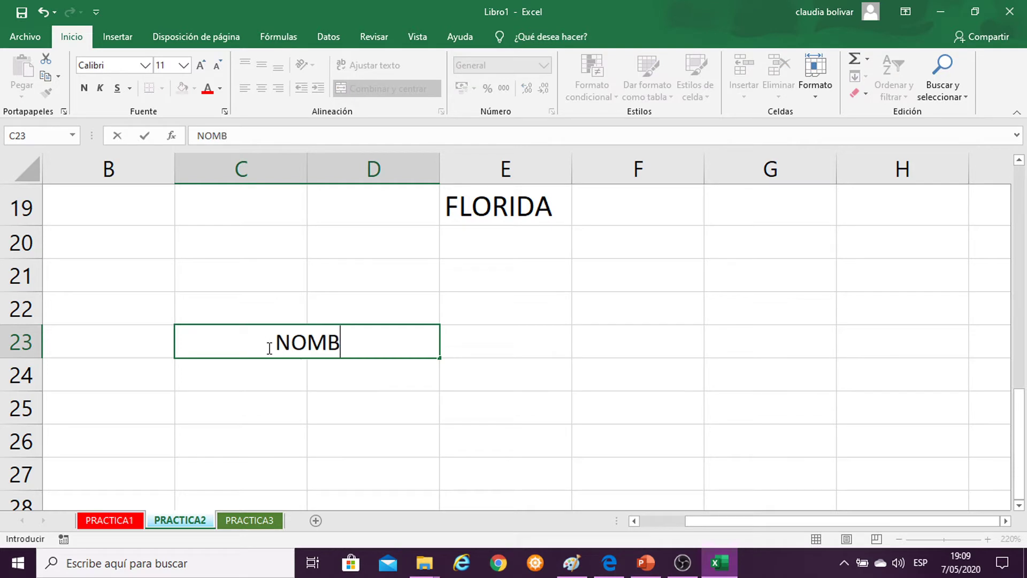
pyautogui.write('RE')
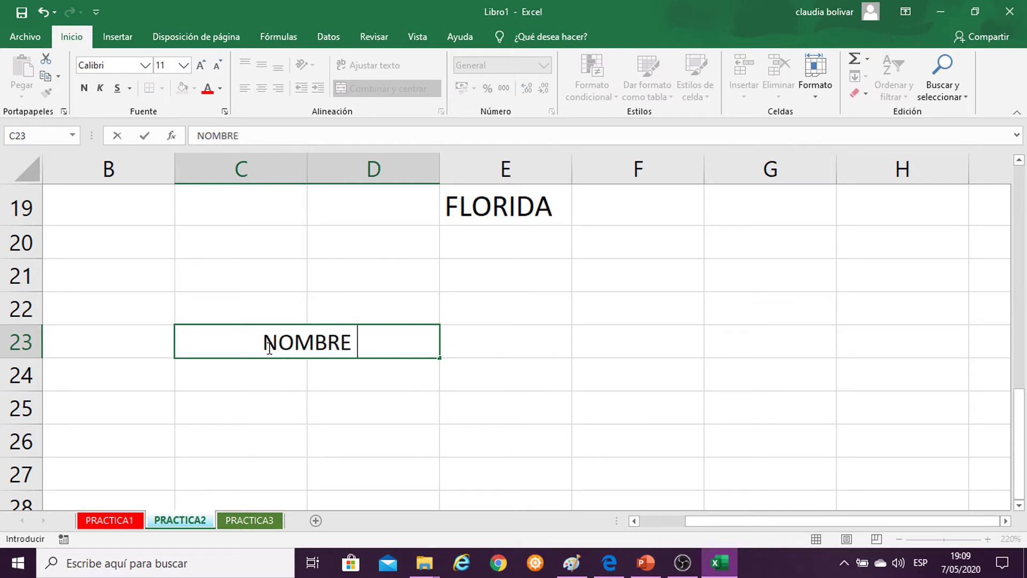
pyautogui.write('S Y')
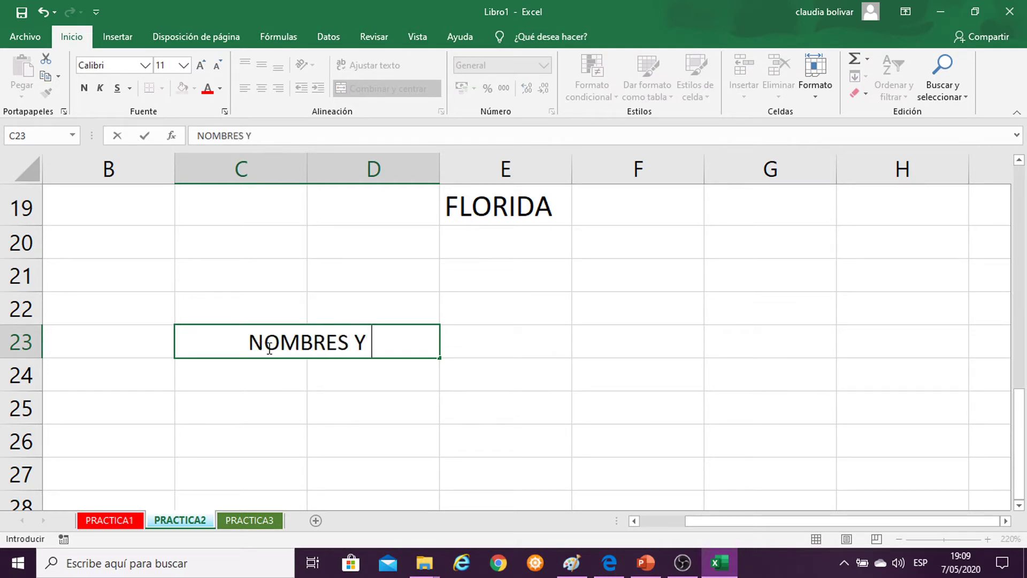
pyautogui.write(' APELLIDOS')
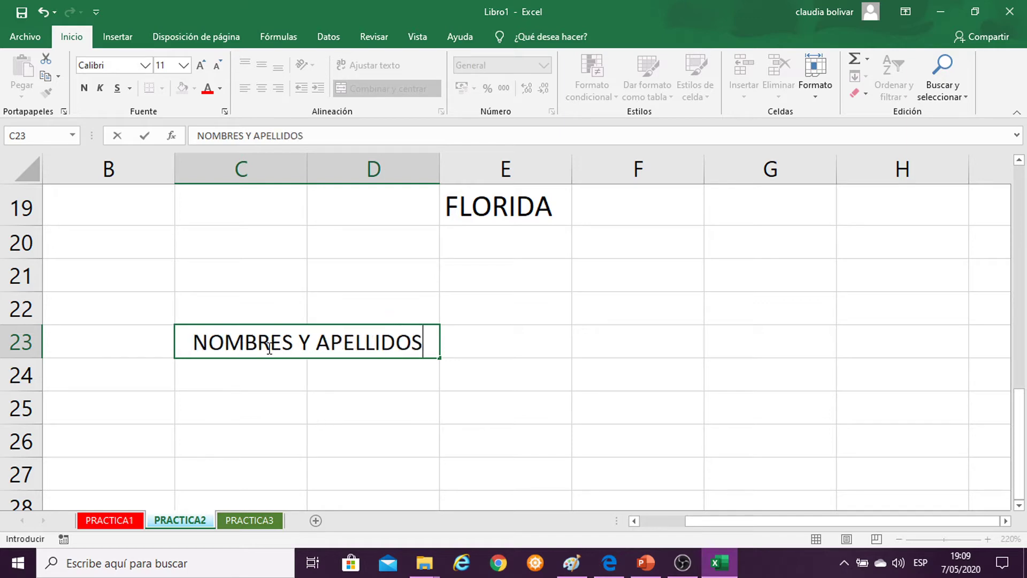
pyautogui.press('Return')
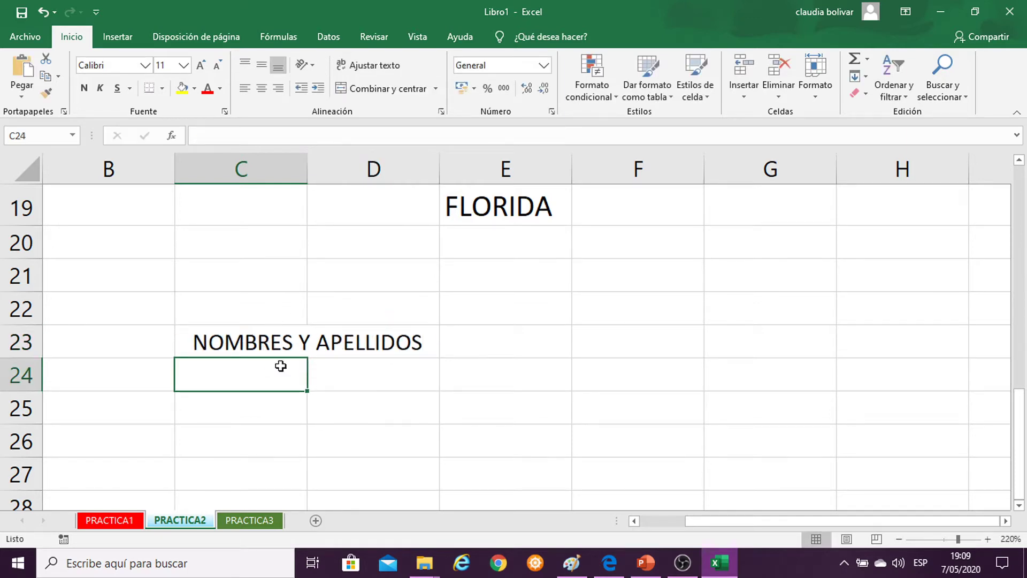
# Apply Todos los bordes to the block C23:D24.
pyautogui.click(370, 389)
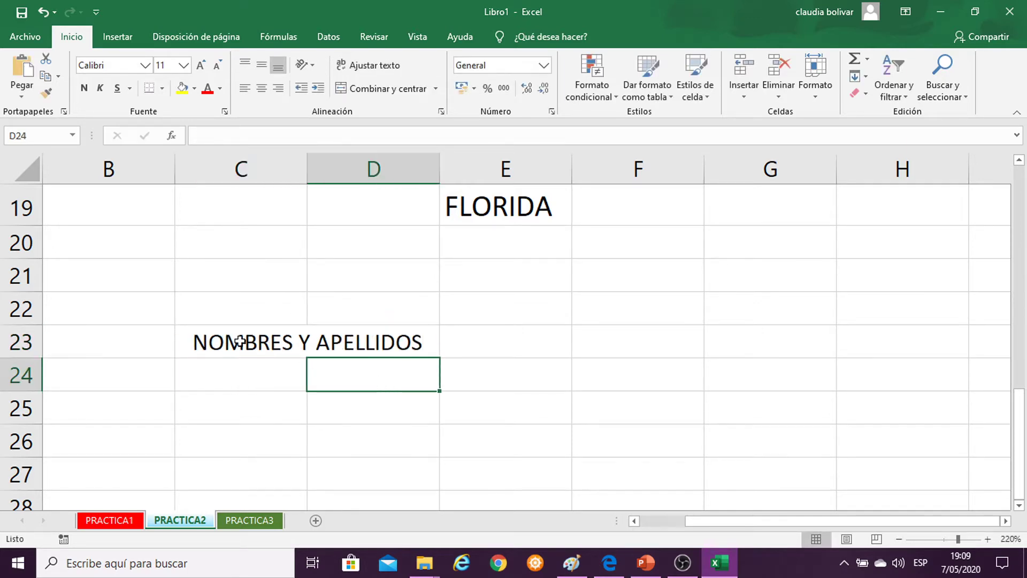
pyautogui.moveTo(239, 341)
pyautogui.mouseDown()
pyautogui.moveTo(294, 383)
pyautogui.moveTo(298, 365)
pyautogui.mouseUp()
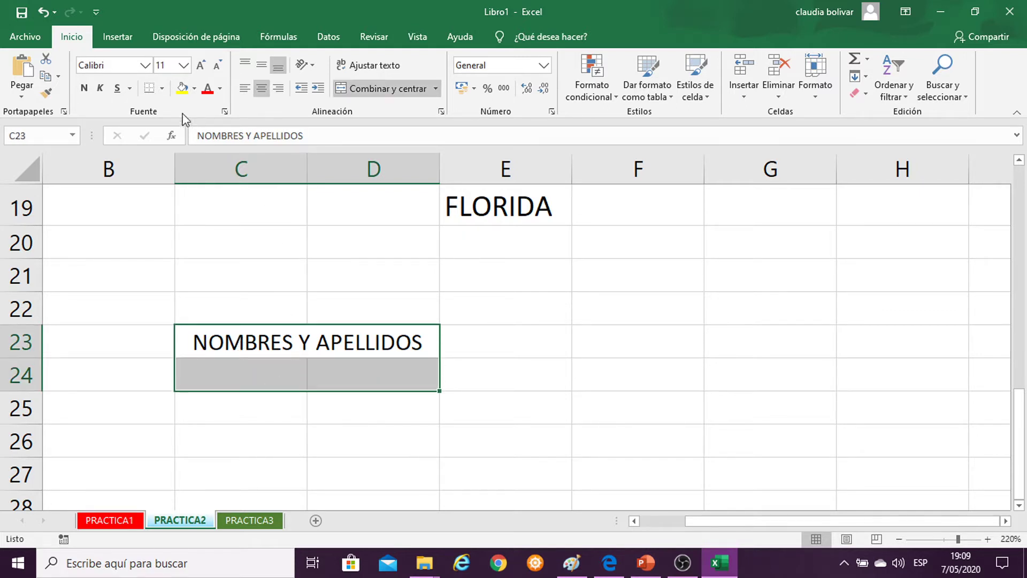
pyautogui.click(162, 88)
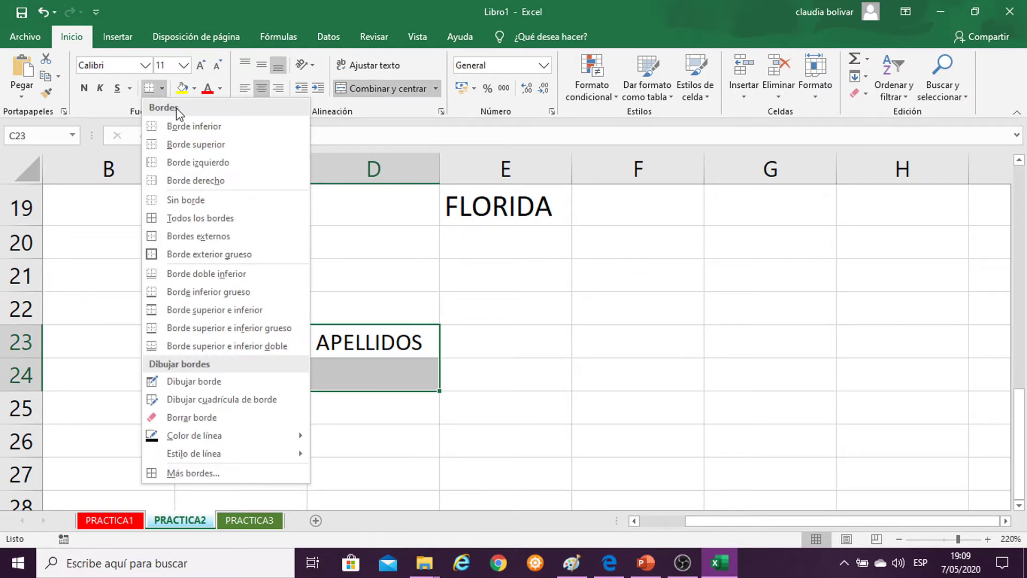
pyautogui.click(178, 217)
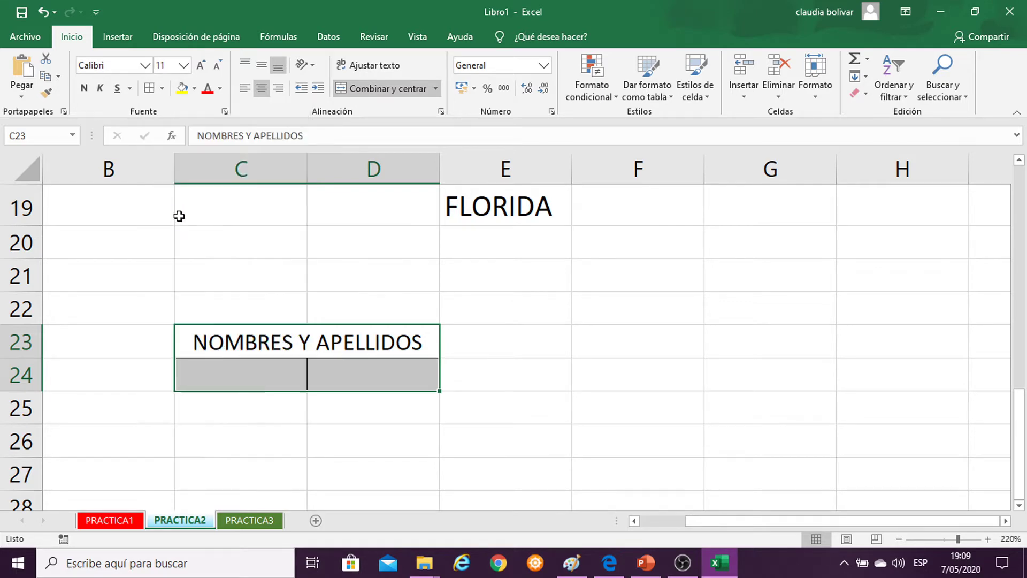
pyautogui.click(557, 403)
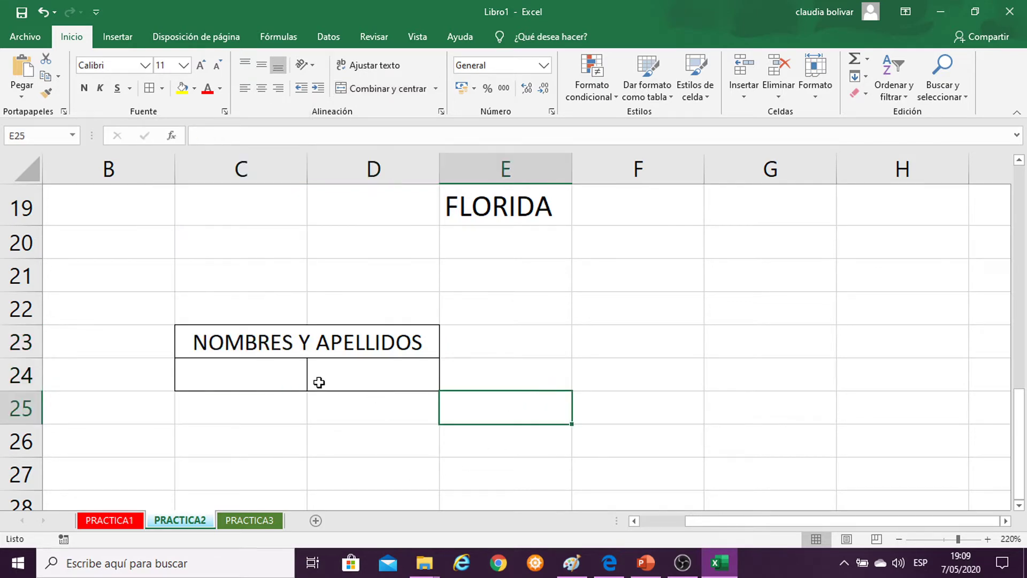
# Widen columns C and D to fit the NOMBRES Y APELLIDOS heading.
pyautogui.click(216, 377)
pyautogui.moveTo(306, 168); pyautogui.dragTo(362, 175)
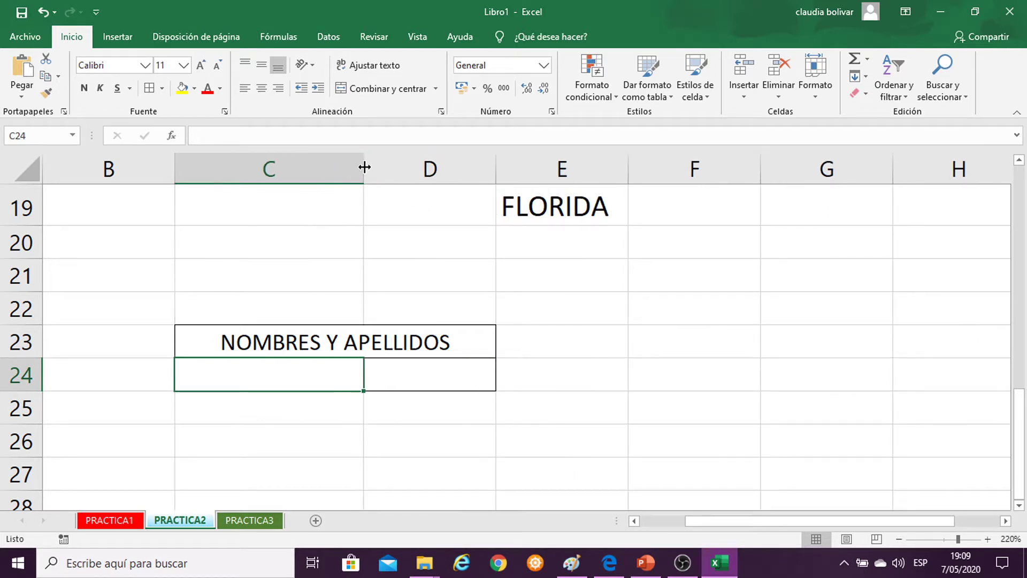
pyautogui.moveTo(364, 168); pyautogui.dragTo(367, 168)
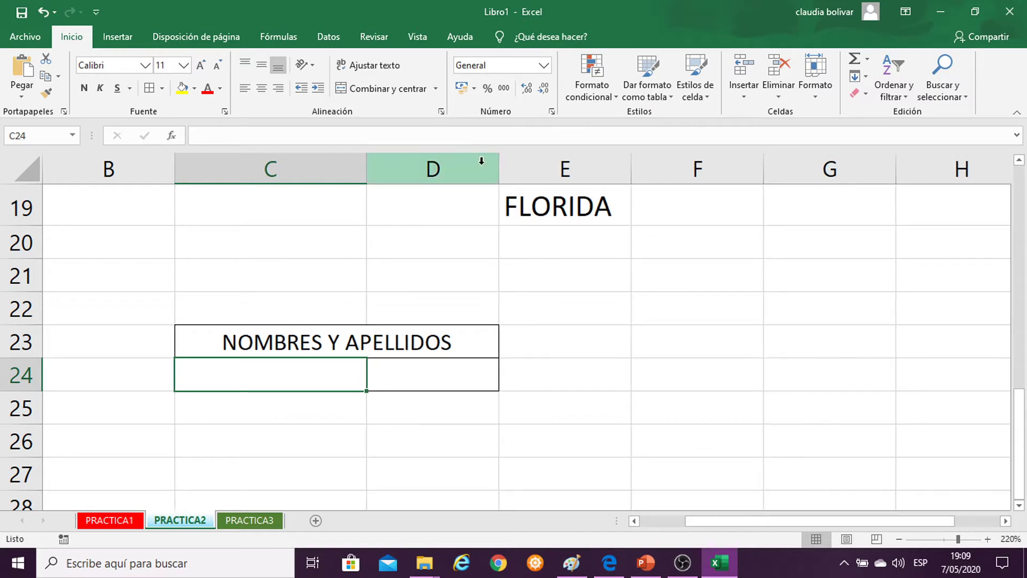
pyautogui.moveTo(499, 167); pyautogui.dragTo(565, 167)
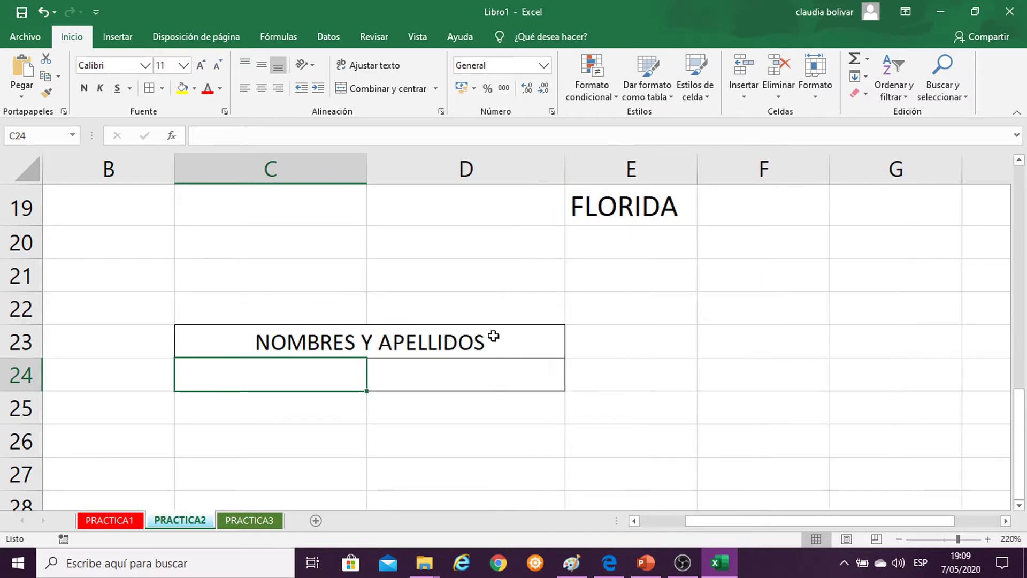
pyautogui.click(449, 382)
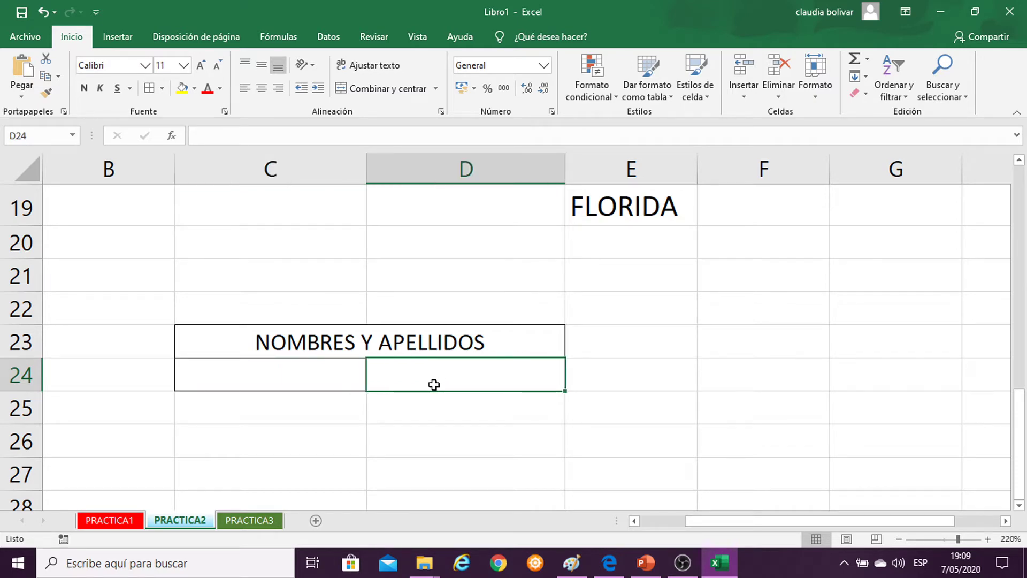
# Bring up the full border settings for C23:D24 from the Bordes list, then close them.
pyautogui.moveTo(223, 337); pyautogui.dragTo(429, 381)
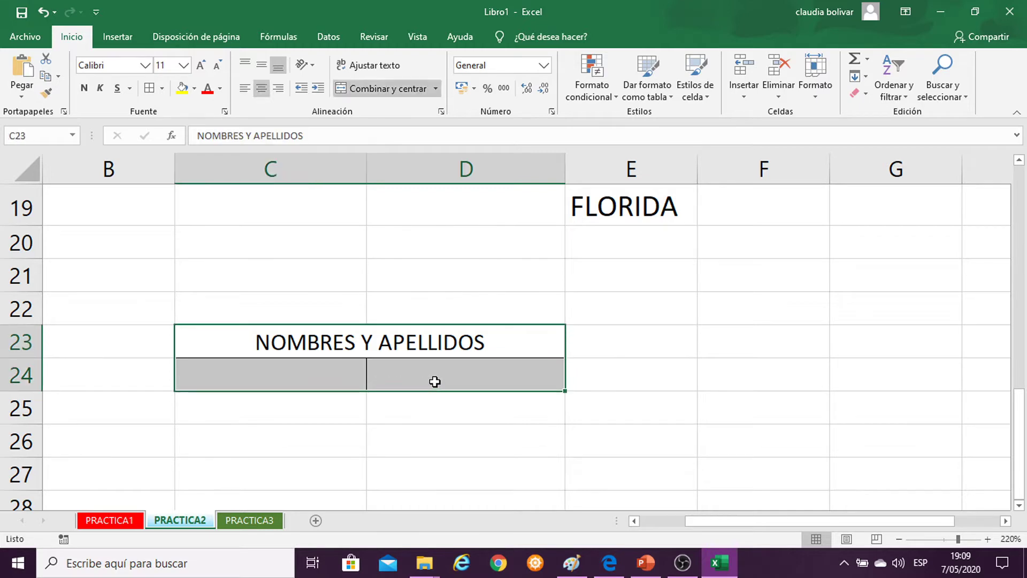
pyautogui.click(162, 88)
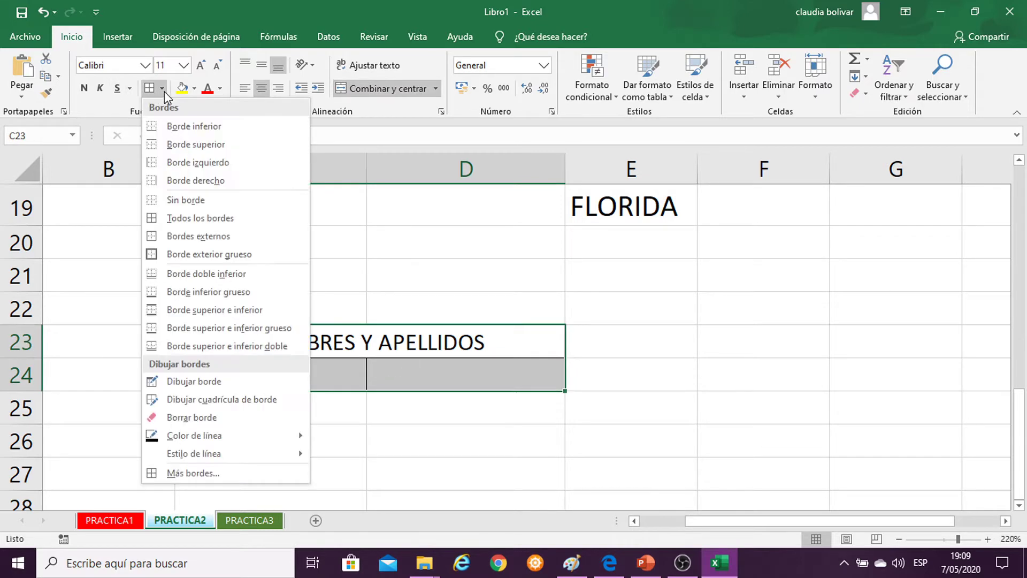
pyautogui.click(208, 474)
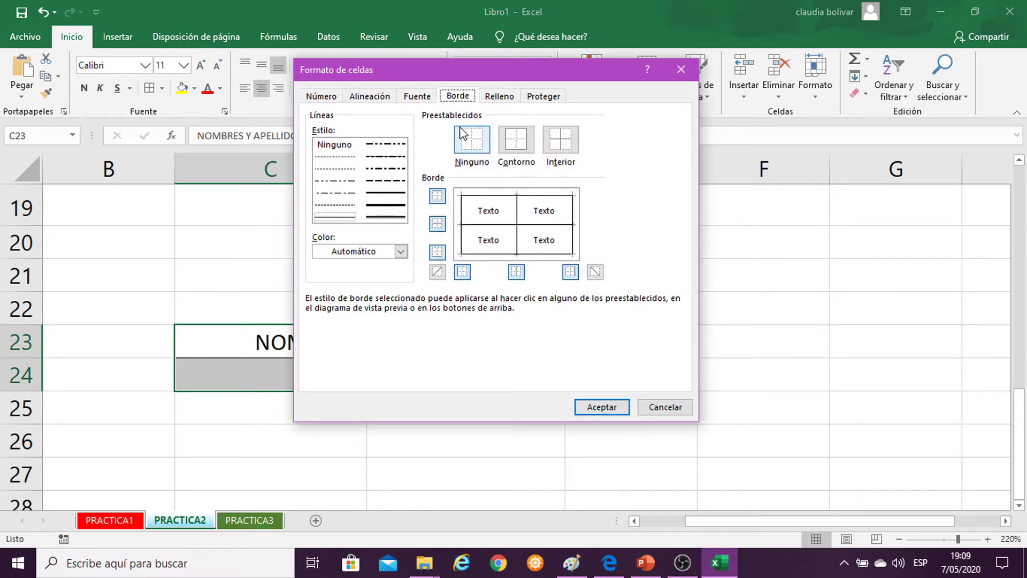
pyautogui.click(689, 73)
pyautogui.click(273, 38)
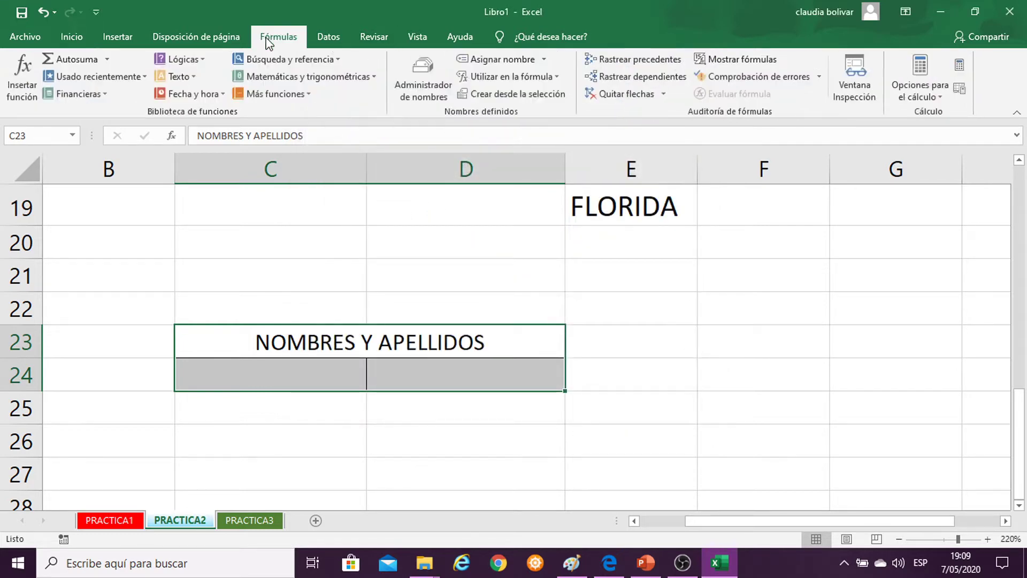
pyautogui.click(416, 37)
pyautogui.click(460, 36)
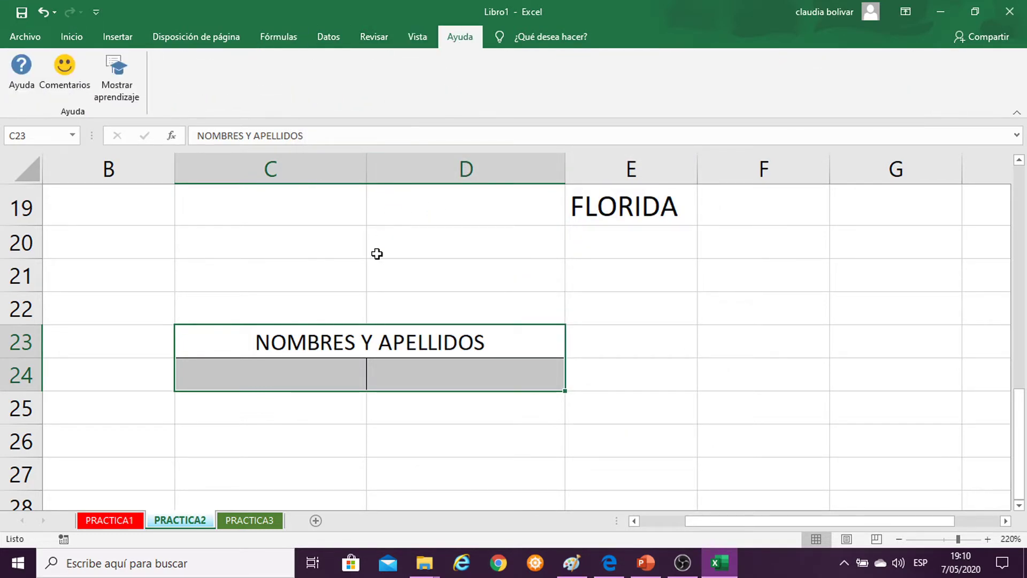
pyautogui.click(376, 252)
# Reach Formato de celdas for C23:D24 through the right-click menu, then dismiss it.
pyautogui.moveTo(213, 343)
pyautogui.mouseDown()
pyautogui.moveTo(437, 395)
pyautogui.moveTo(438, 377)
pyautogui.mouseUp()
pyautogui.rightClick(284, 369)
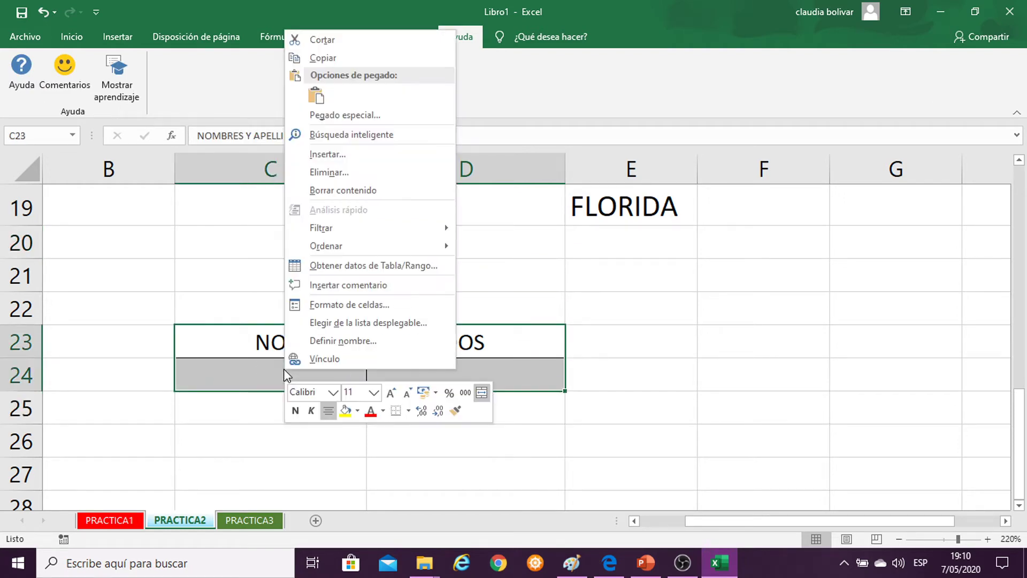
pyautogui.click(338, 305)
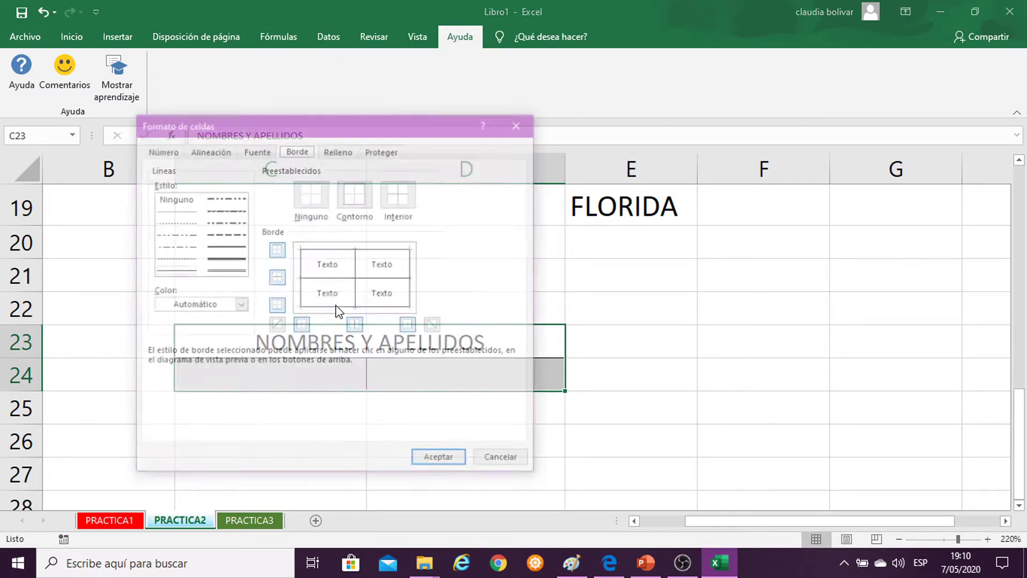
pyautogui.moveTo(363, 122); pyautogui.dragTo(711, 124)
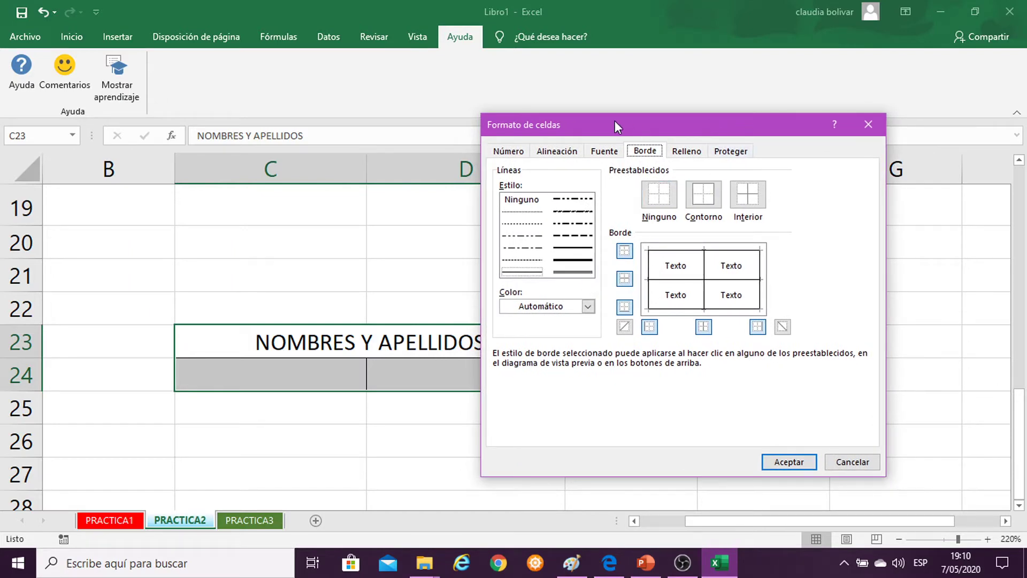
pyautogui.click(868, 124)
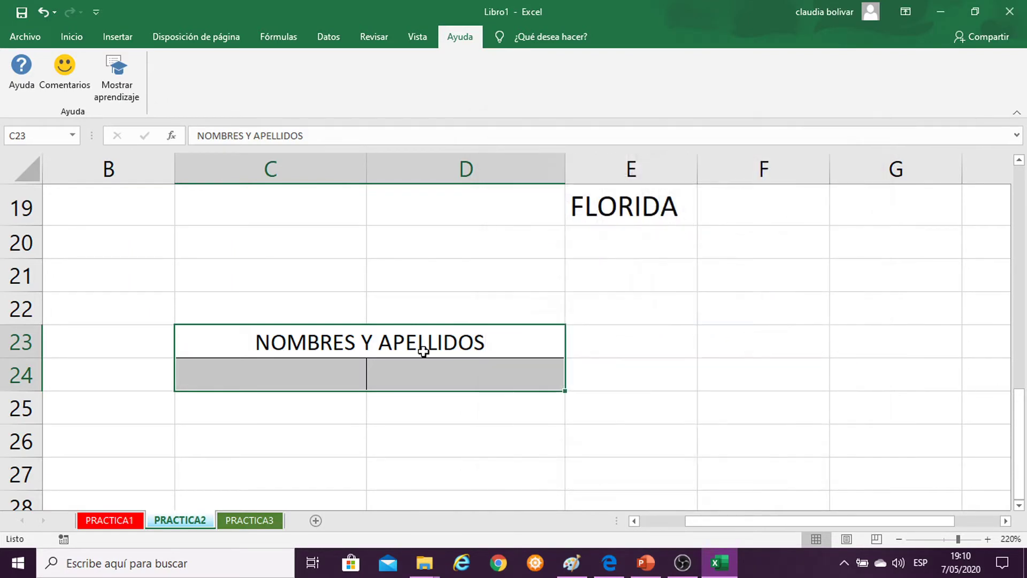
# Reselect C23:D24 and choose Formato de celdas from its right-click menu.
pyautogui.moveTo(241, 339); pyautogui.dragTo(370, 378)
pyautogui.click(328, 45)
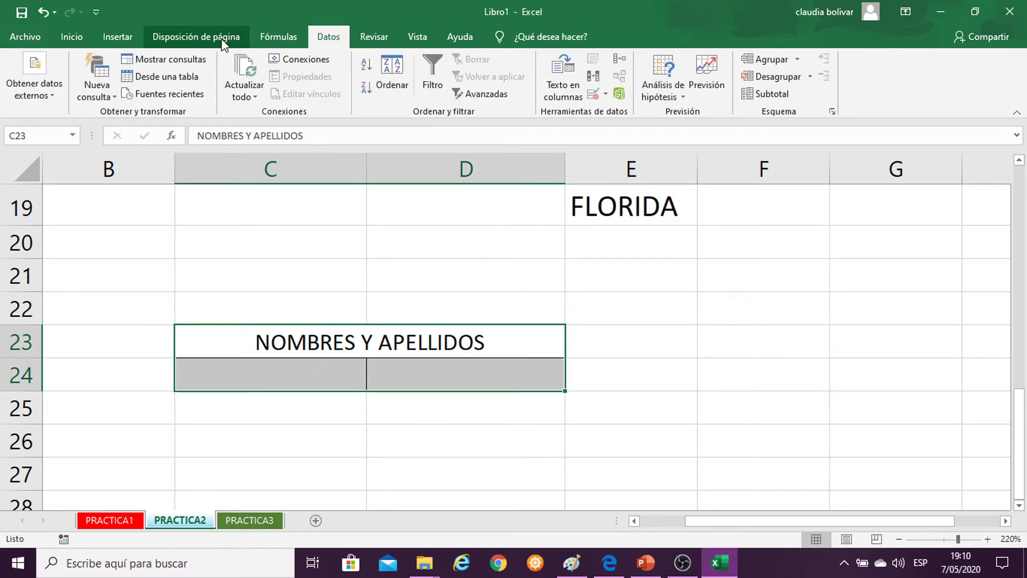
pyautogui.scroll(2, 77, 32)
pyautogui.scroll(2, 75, 38)
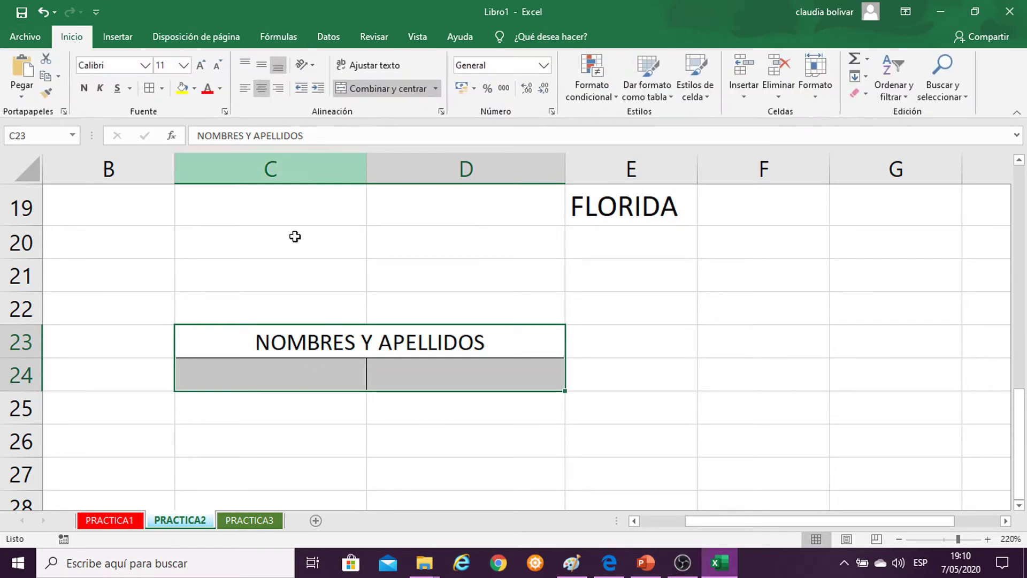
pyautogui.click(259, 340)
pyautogui.moveTo(354, 358); pyautogui.dragTo(439, 372)
pyautogui.rightClick(438, 371)
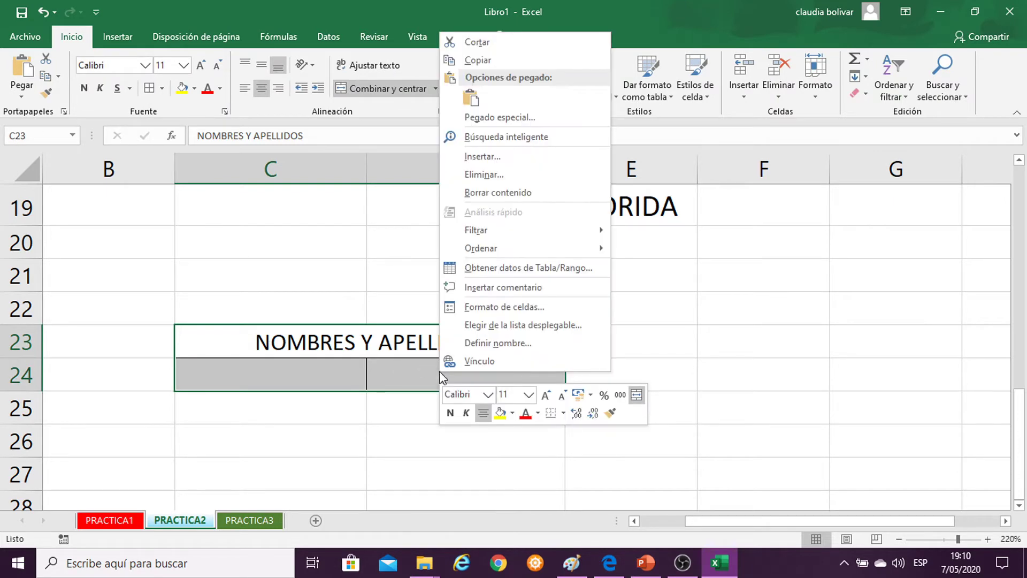
pyautogui.click(502, 307)
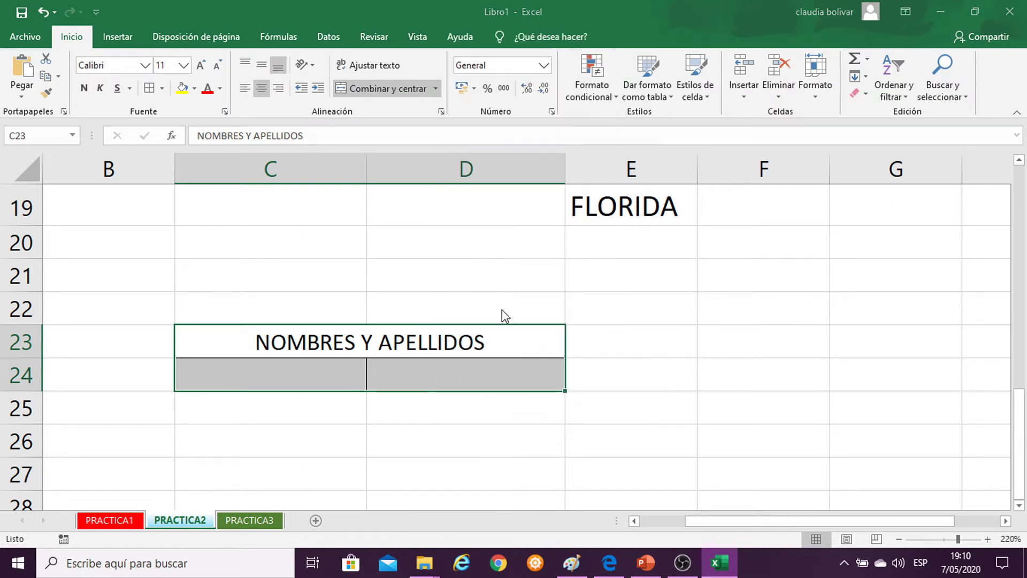
# Give C23:D24 a thick outer border and dashed inside borders.
pyautogui.moveTo(456, 140); pyautogui.dragTo(601, 142)
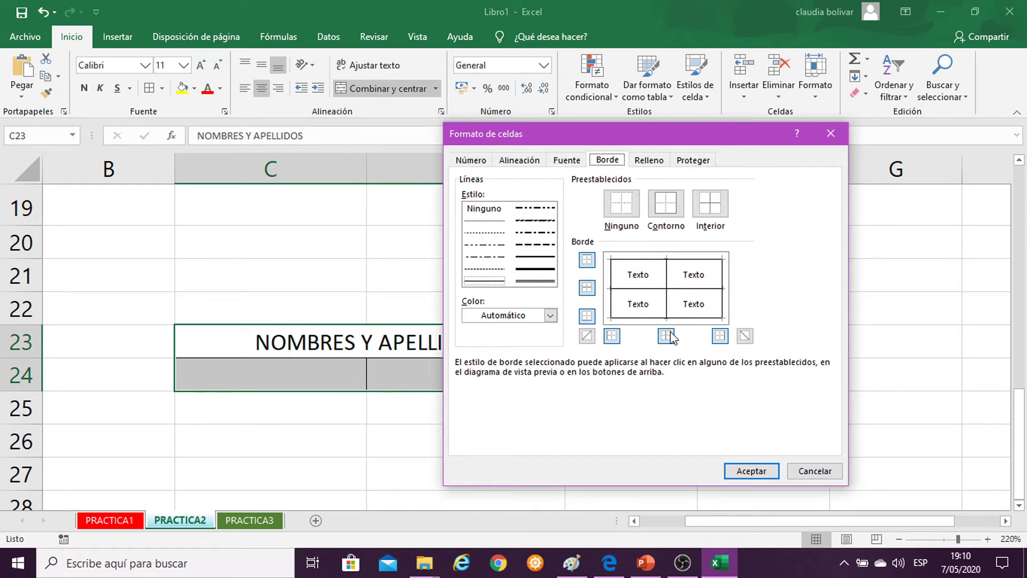
pyautogui.click(530, 281)
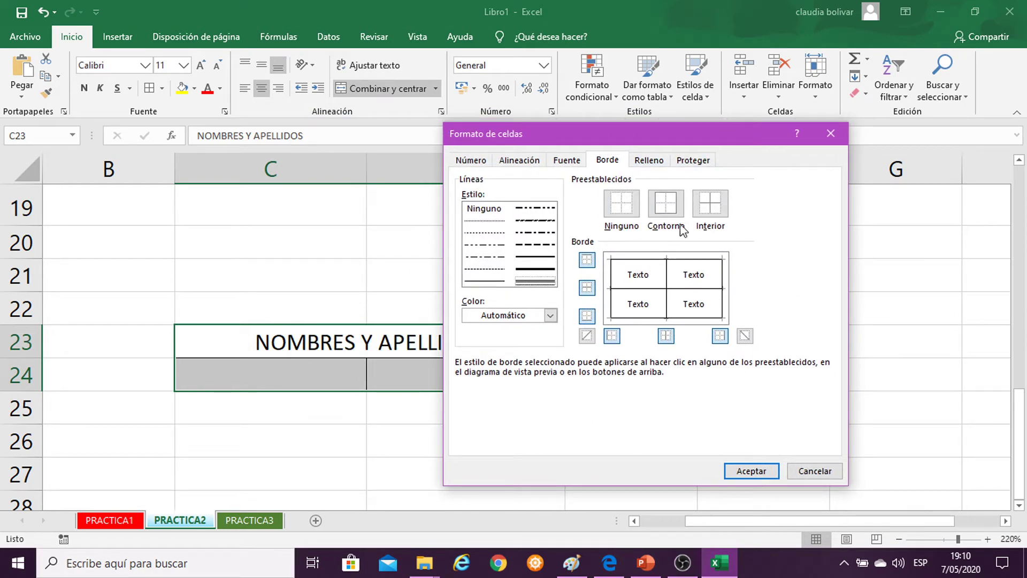
pyautogui.click(536, 269)
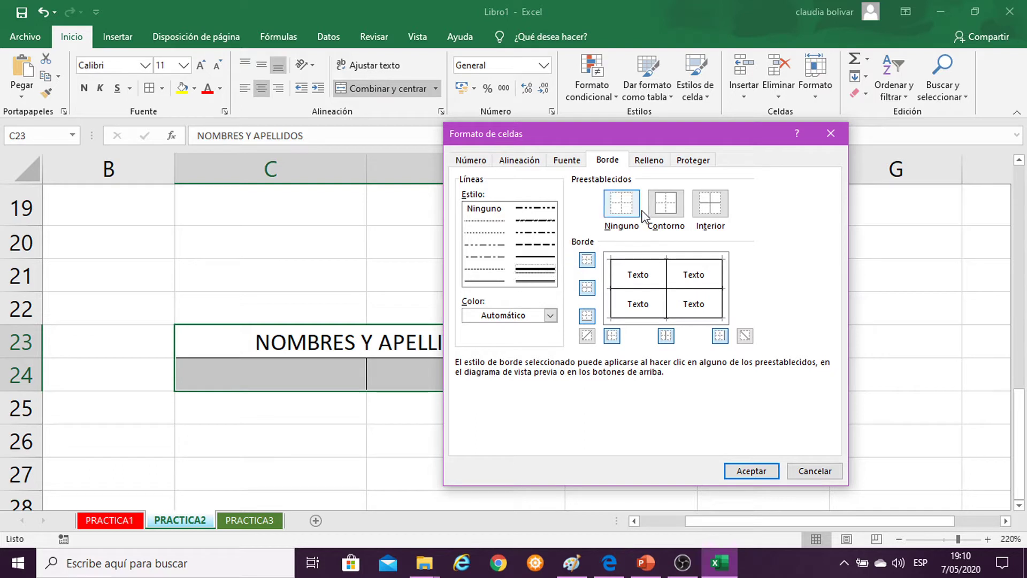
pyautogui.click(666, 203)
pyautogui.click(536, 245)
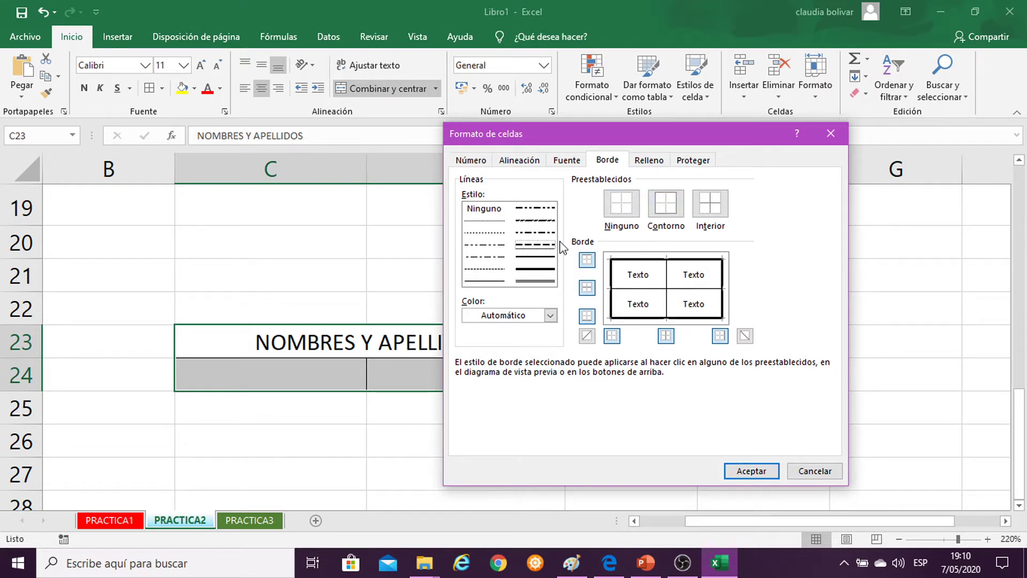
pyautogui.click(710, 203)
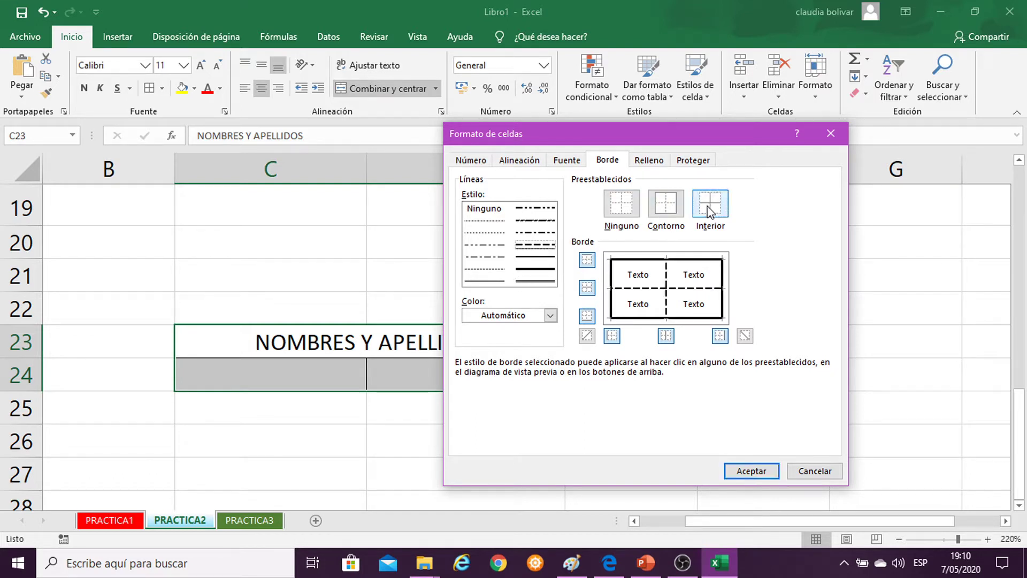
# Switch the colour to red, reapply a thick outline and dash-dot inside lines, and confirm.
pyautogui.click(550, 316)
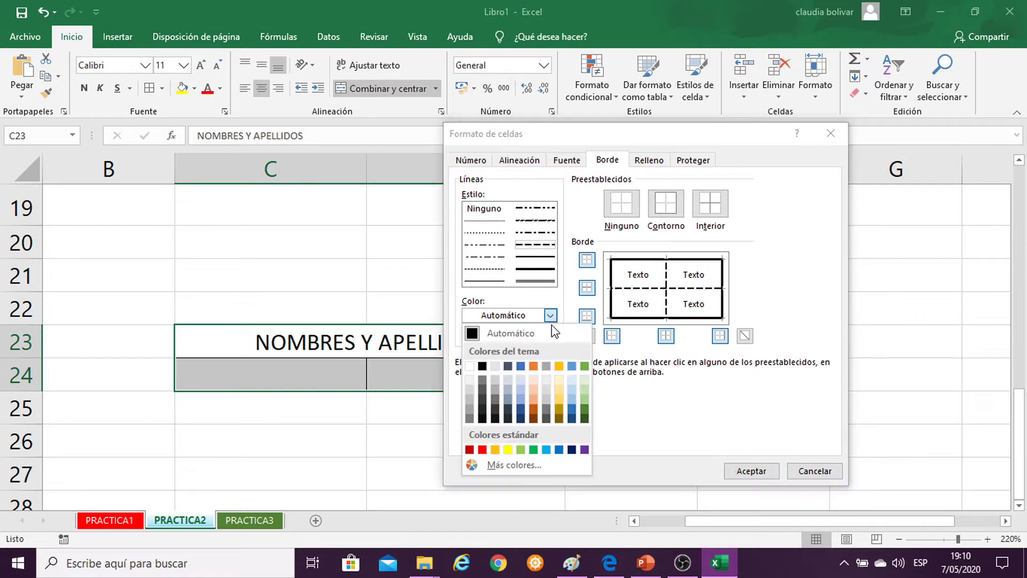
pyautogui.click(482, 449)
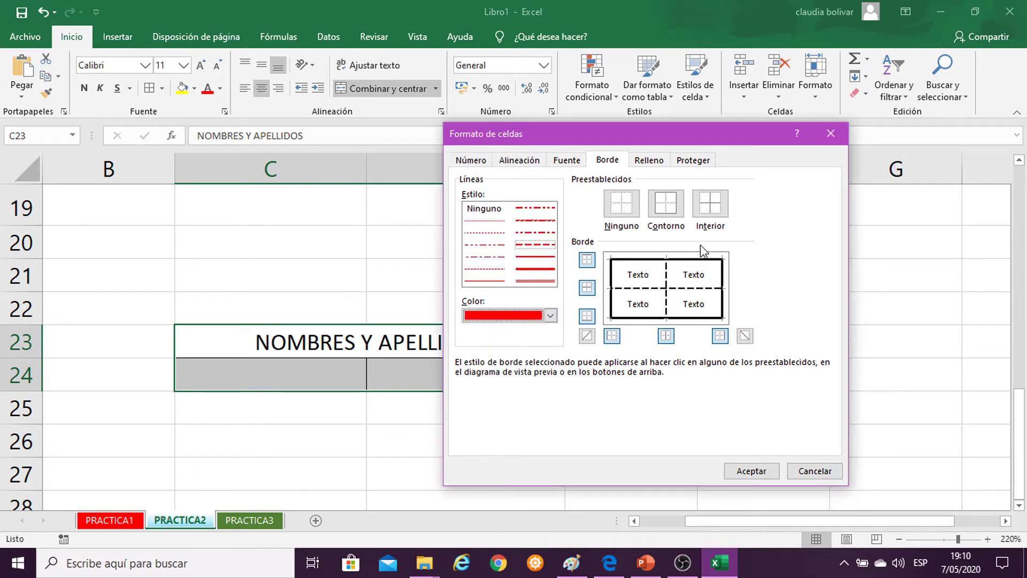
pyautogui.click(553, 268)
pyautogui.click(666, 202)
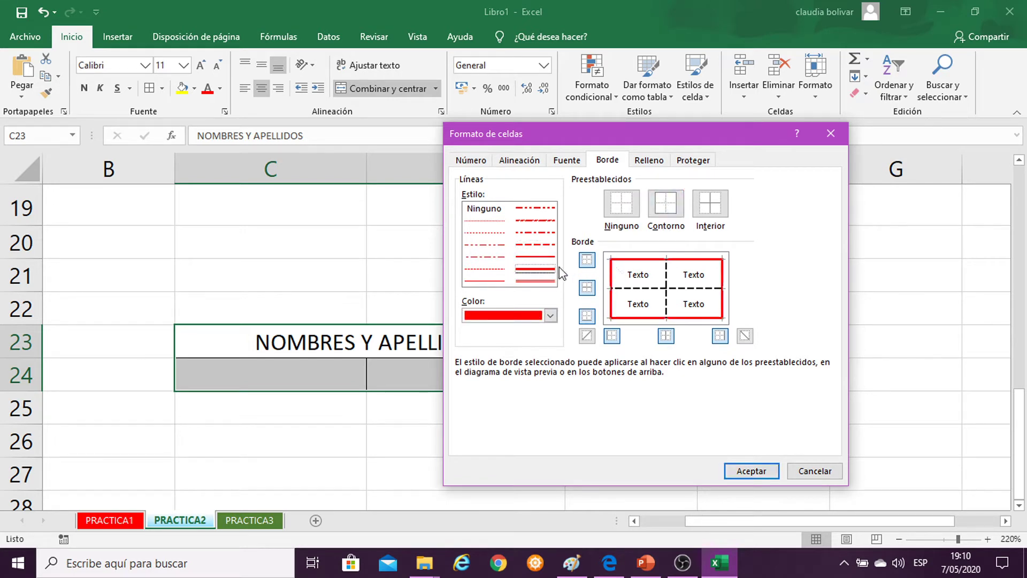
pyautogui.click(551, 232)
pyautogui.click(710, 205)
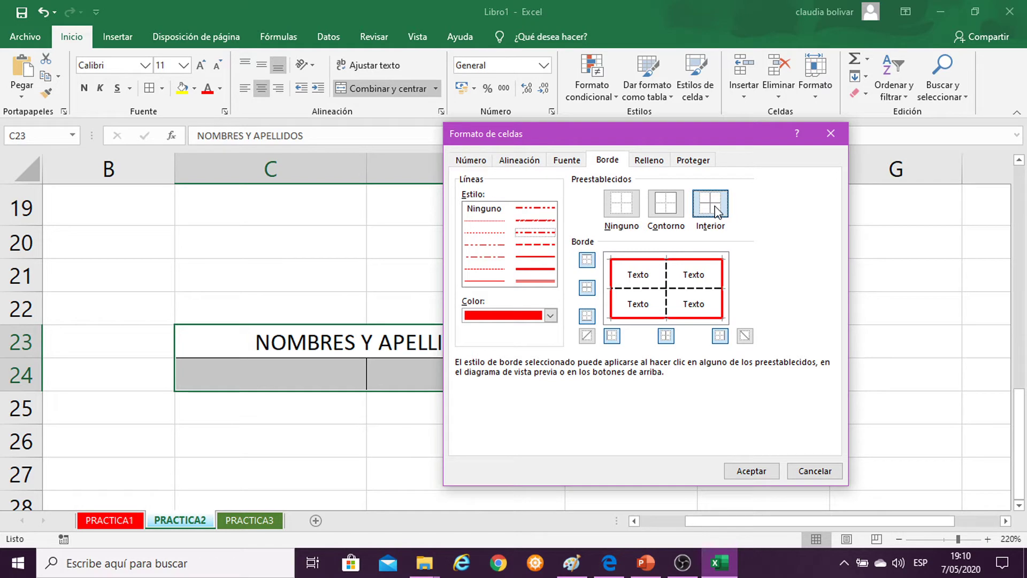
pyautogui.click(752, 472)
pyautogui.click(730, 367)
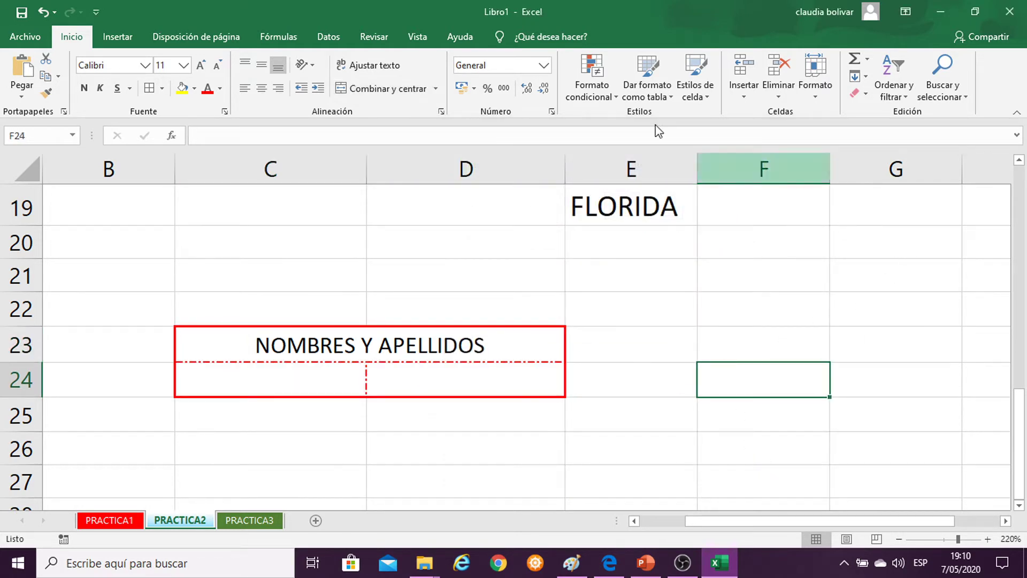
# Fill the NOMBRES Y APELLIDOS header orange and C24:D24 light blue.
pyautogui.click(260, 339)
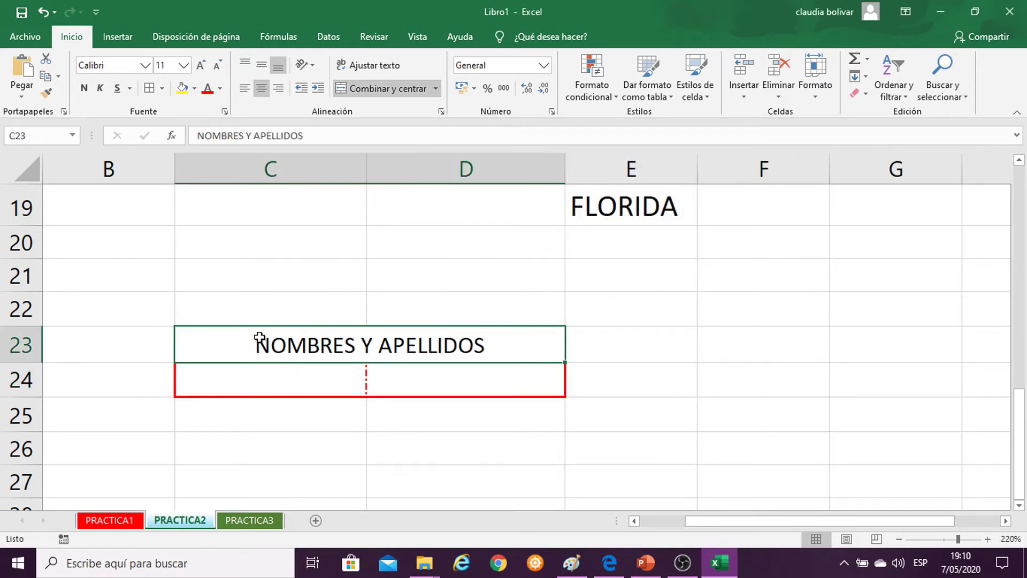
pyautogui.click(194, 88)
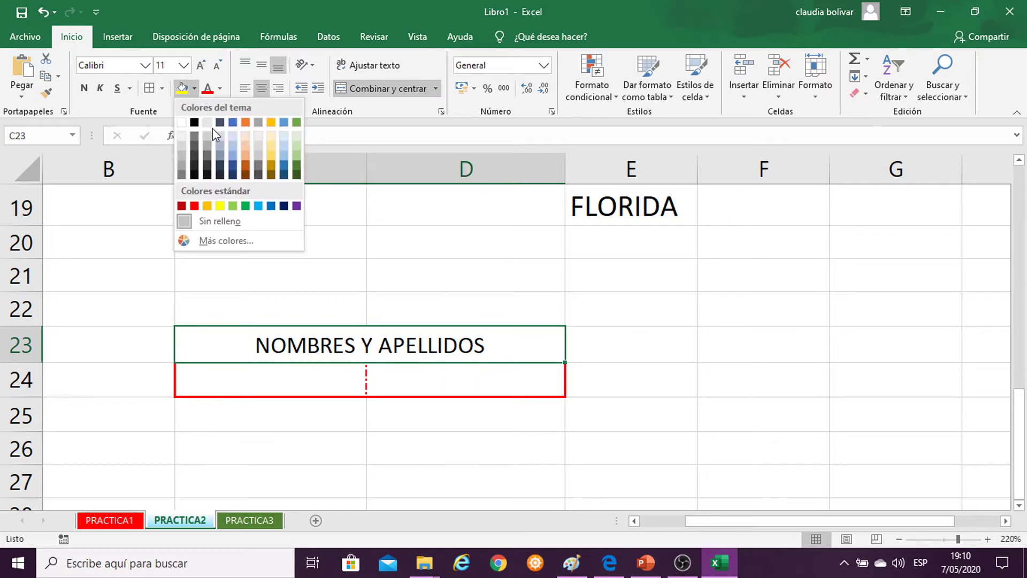
pyautogui.click(207, 206)
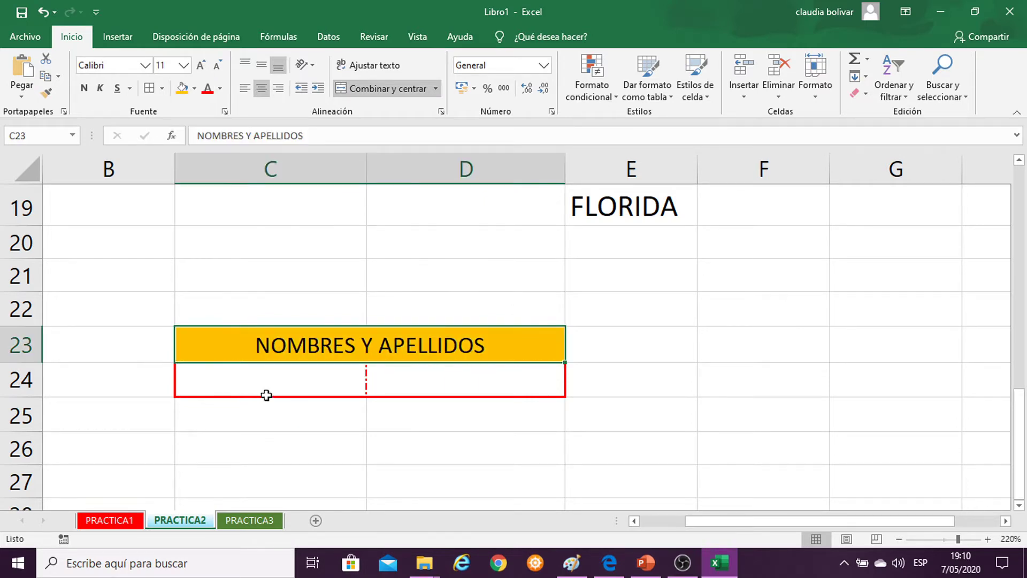
pyautogui.moveTo(268, 394); pyautogui.dragTo(425, 394)
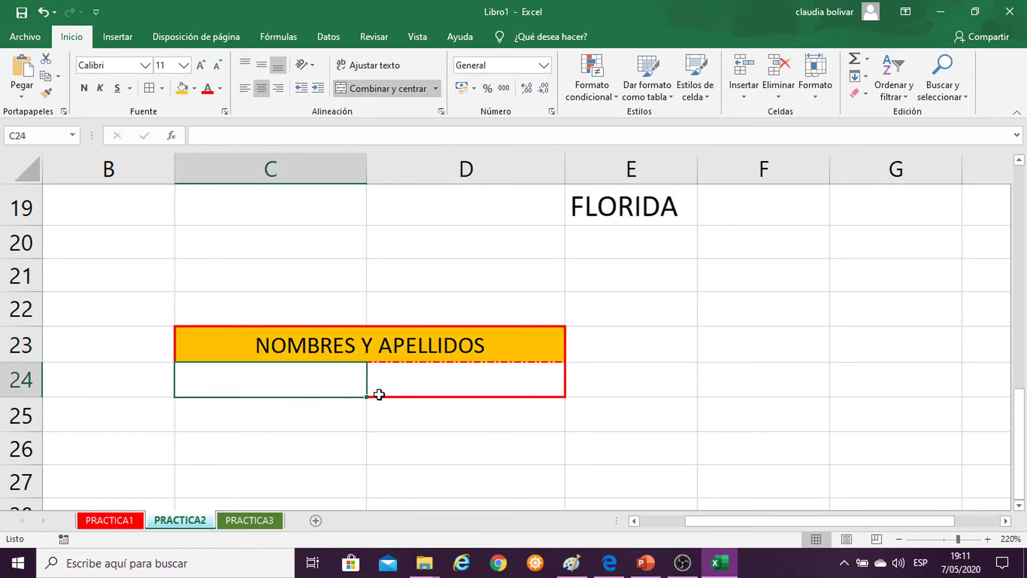
pyautogui.click(196, 90)
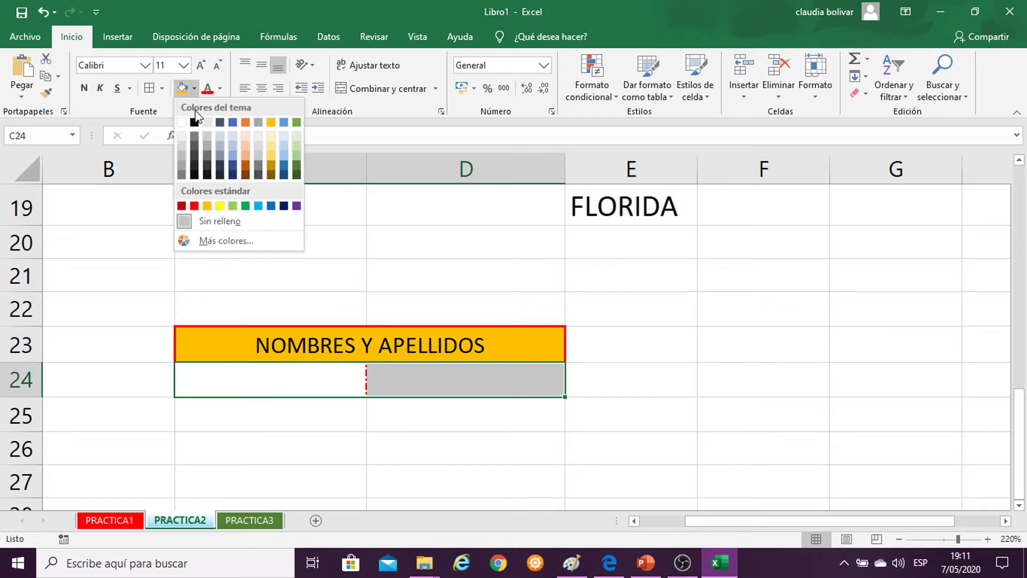
pyautogui.click(259, 207)
pyautogui.click(436, 289)
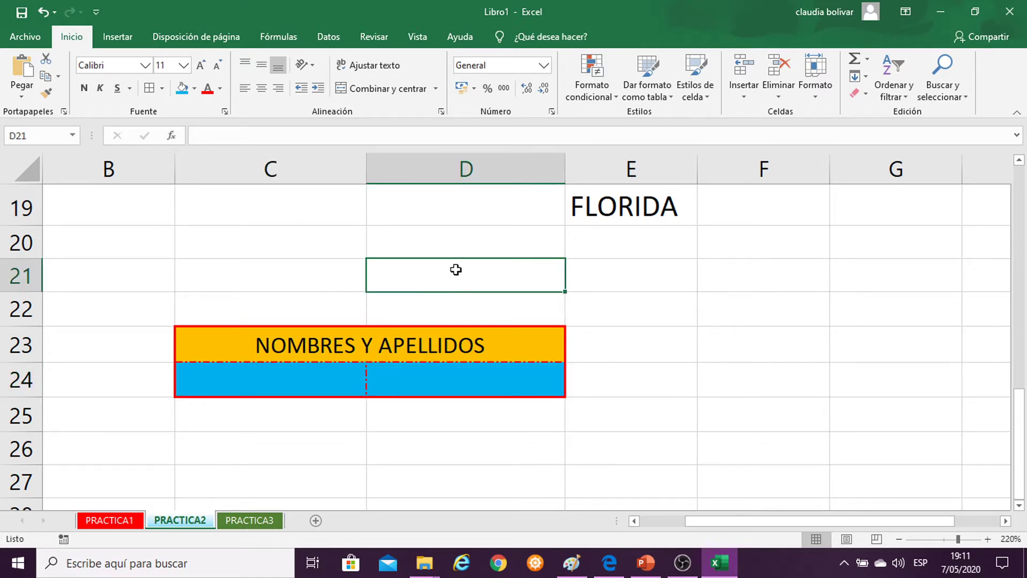
# Review PRACTICA2 around the LUNES cell C3, then move to the empty PRACTICA3 sheet.
pyautogui.scroll(3, 453, 265)
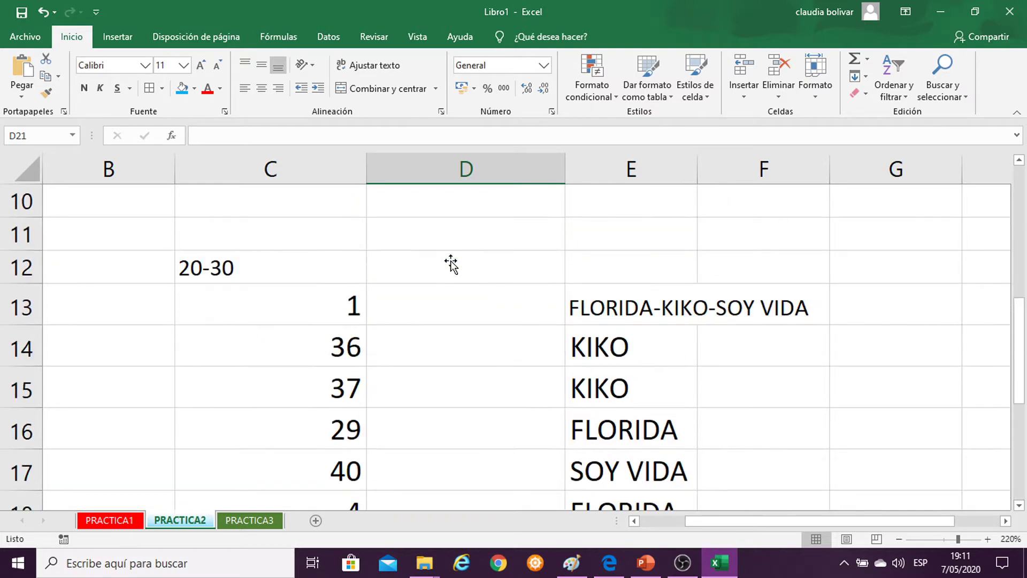
pyautogui.scroll(3, 453, 265)
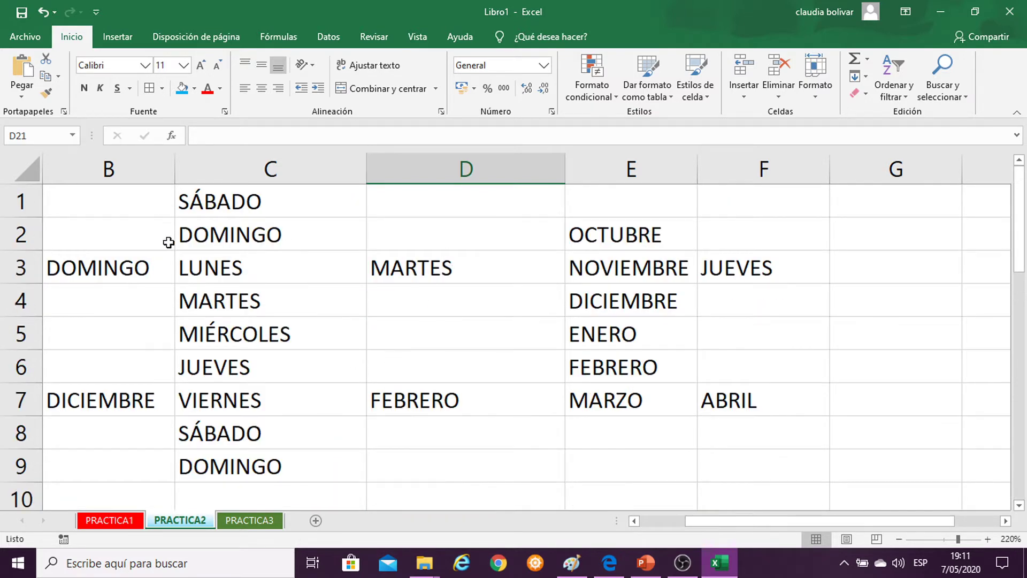
pyautogui.click(206, 266)
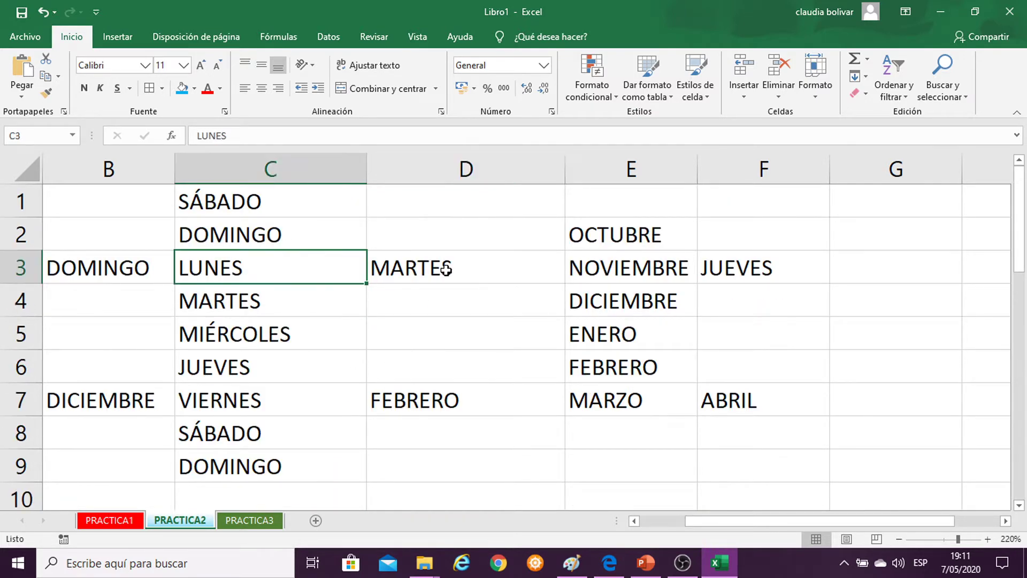
pyautogui.scroll(-1, 453, 235)
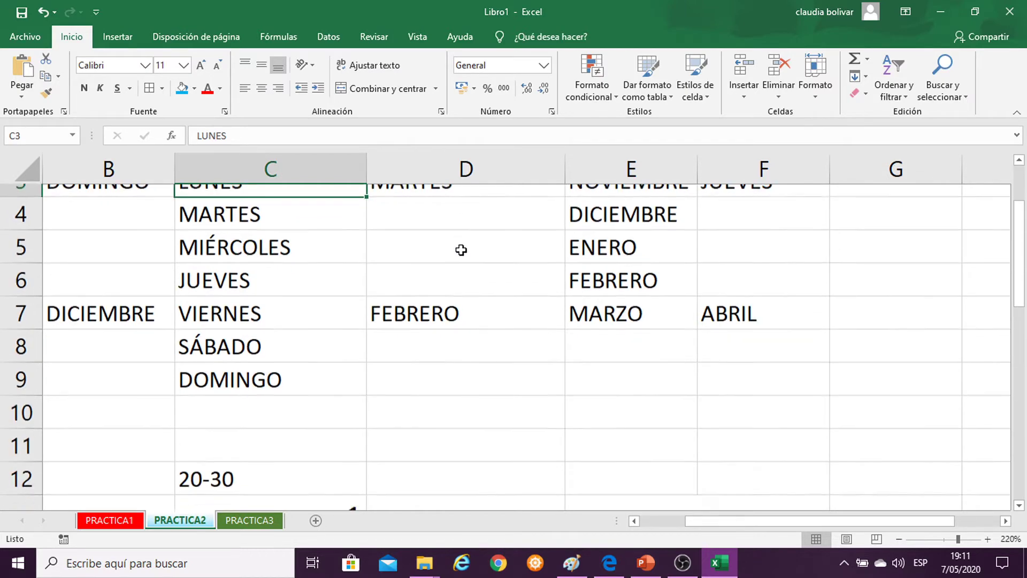
pyautogui.scroll(-3, 461, 238)
pyautogui.scroll(-1, 461, 238)
pyautogui.scroll(-2, 458, 230)
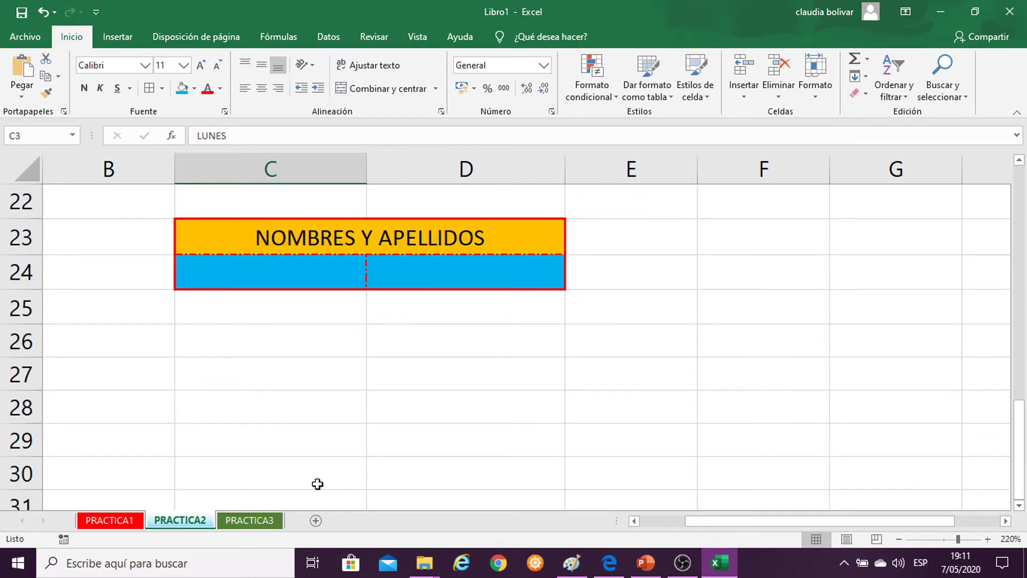
pyautogui.scroll(1, 312, 289)
pyautogui.scroll(3, 313, 285)
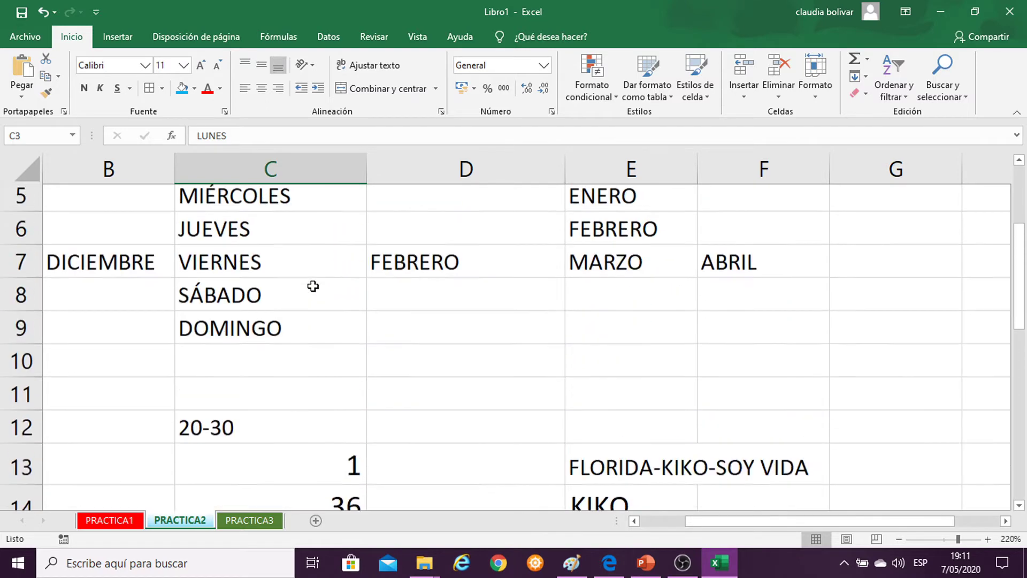
pyautogui.scroll(-3, 314, 284)
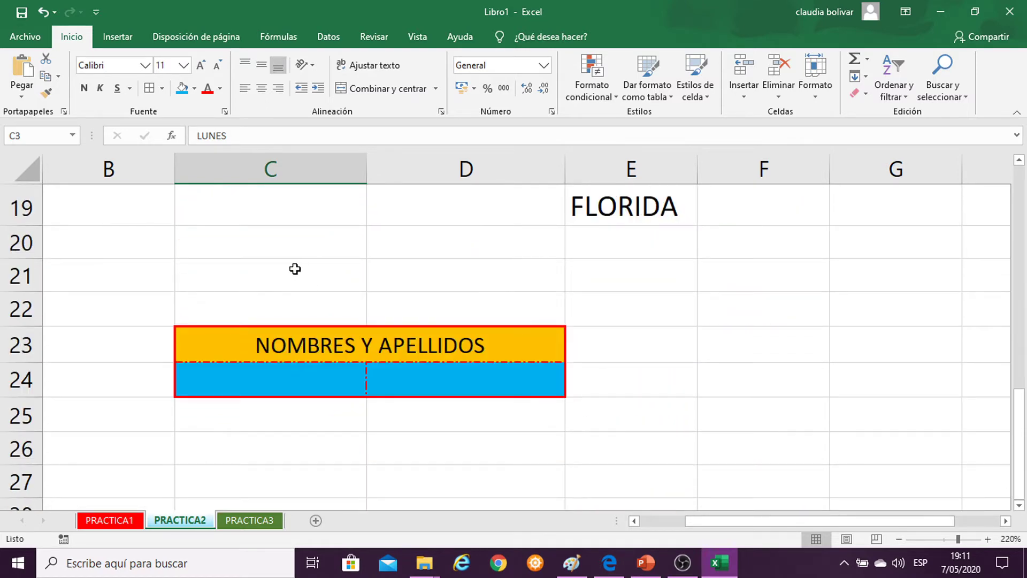
pyautogui.scroll(-1, 295, 269)
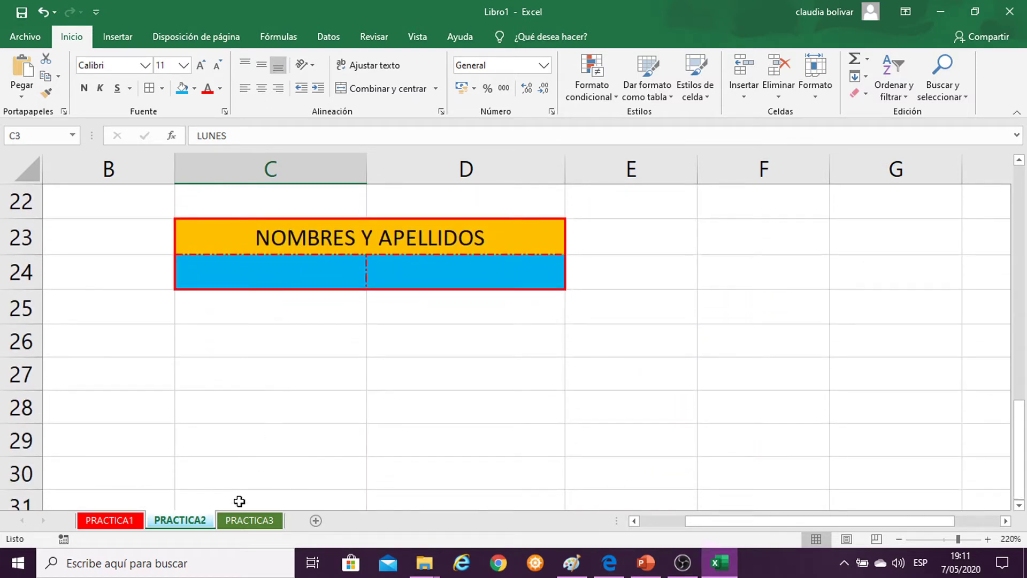
pyautogui.click(250, 521)
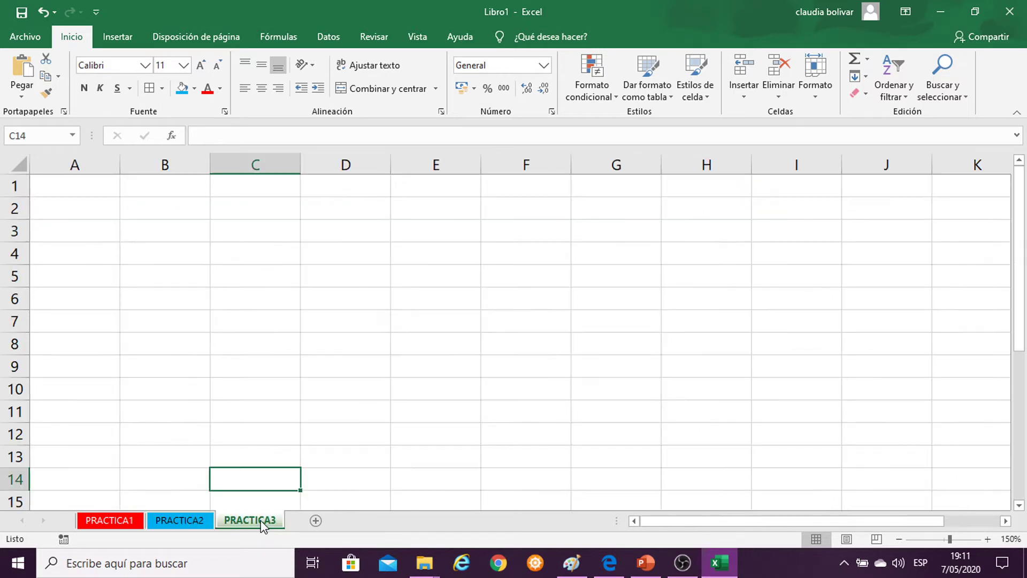
# Zoom PRACTICA3 toward 200% and enter the headers CODIGO, NOMBRES and NOTA1 in C4:E4.
pyautogui.click(414, 276)
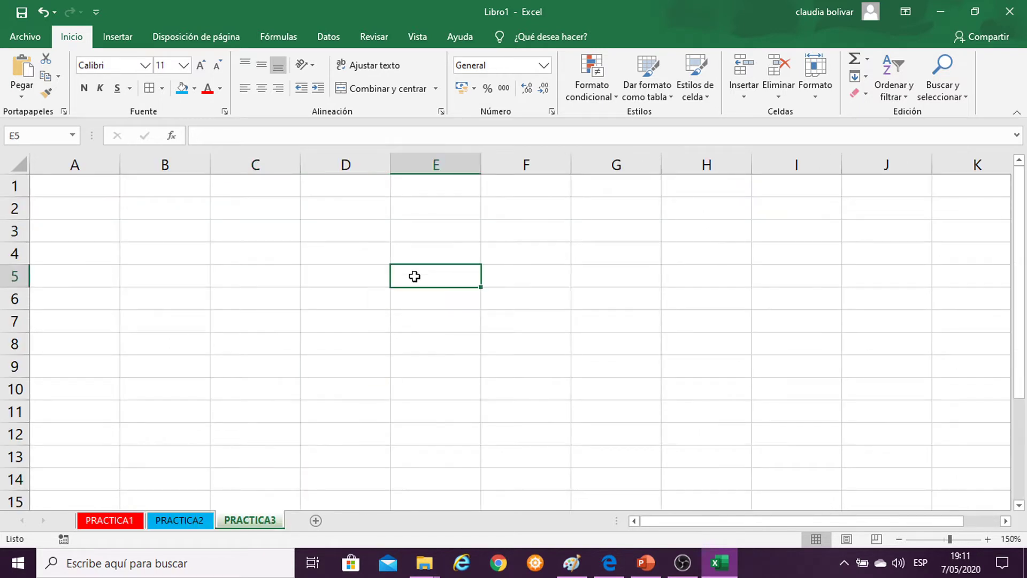
pyautogui.click(988, 539)
pyautogui.click(989, 539)
pyautogui.click(989, 539)
pyautogui.click(988, 539)
pyautogui.click(989, 539)
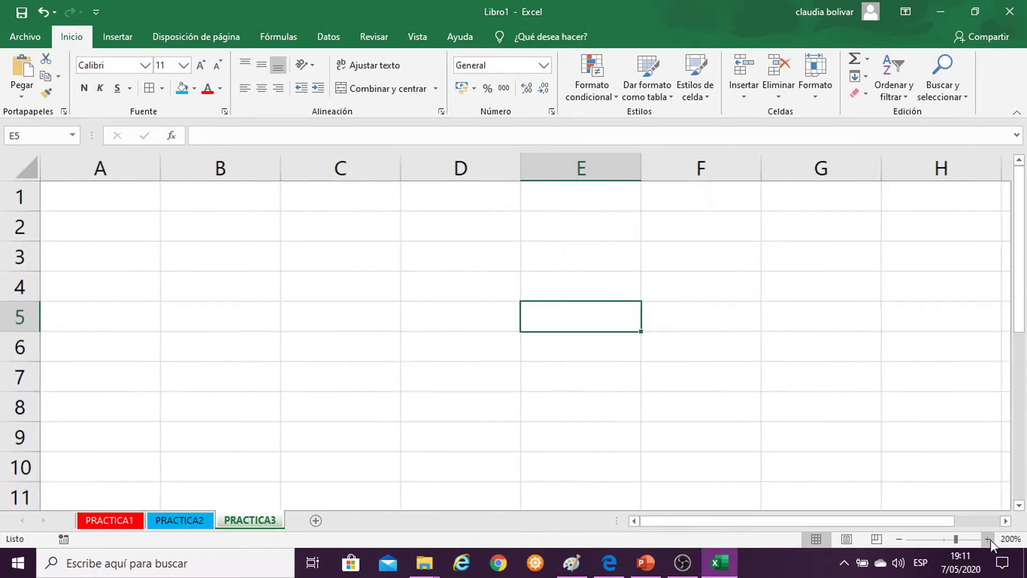
pyautogui.click(346, 276)
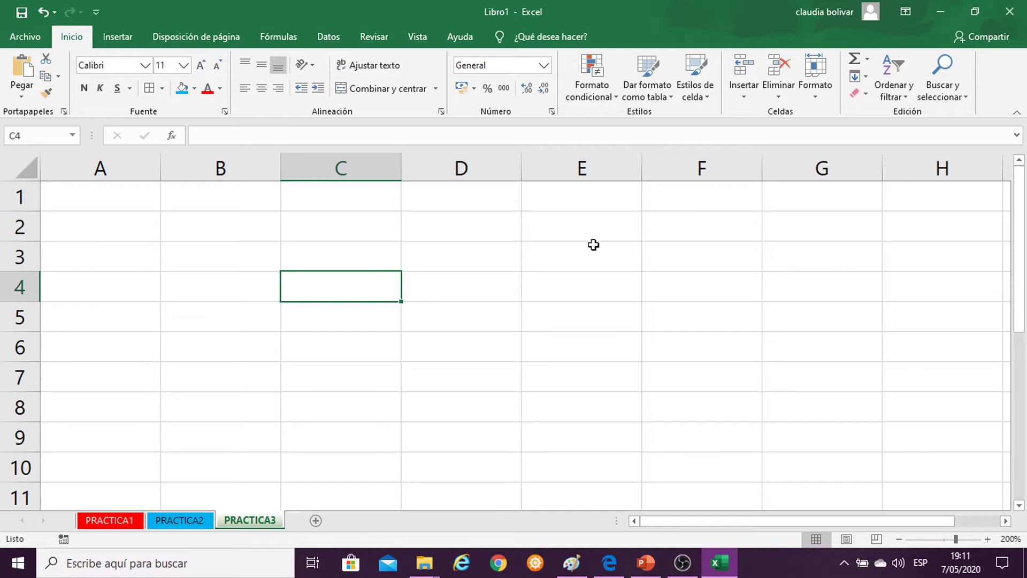
pyautogui.write('CODI')
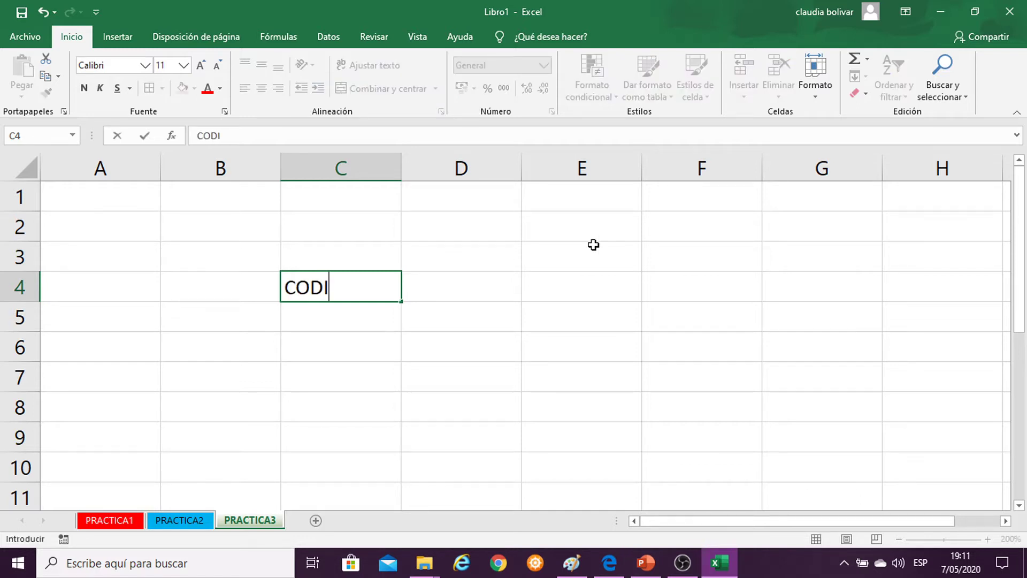
pyautogui.write('GO')
pyautogui.press('Tab')
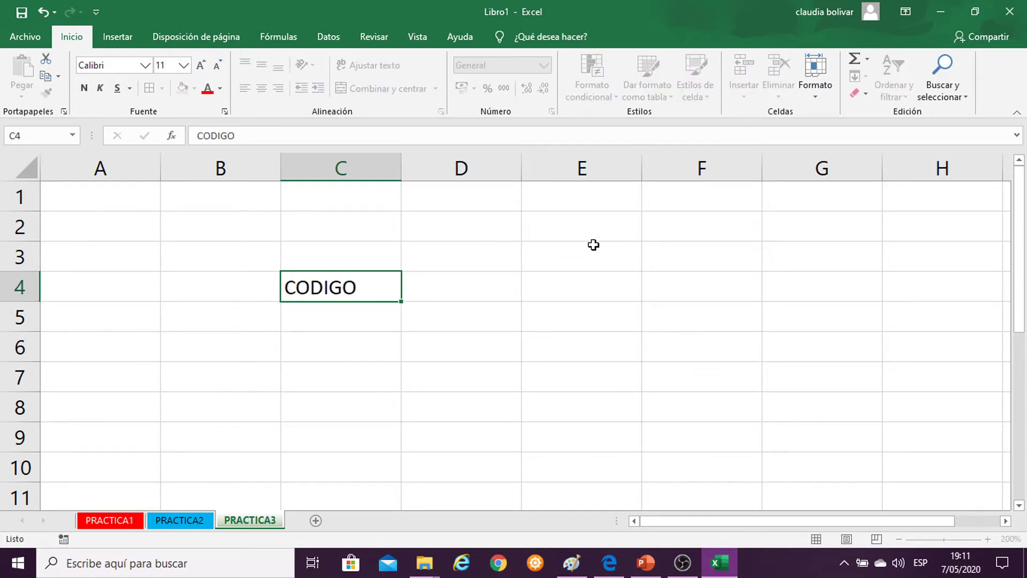
pyautogui.write('NOM')
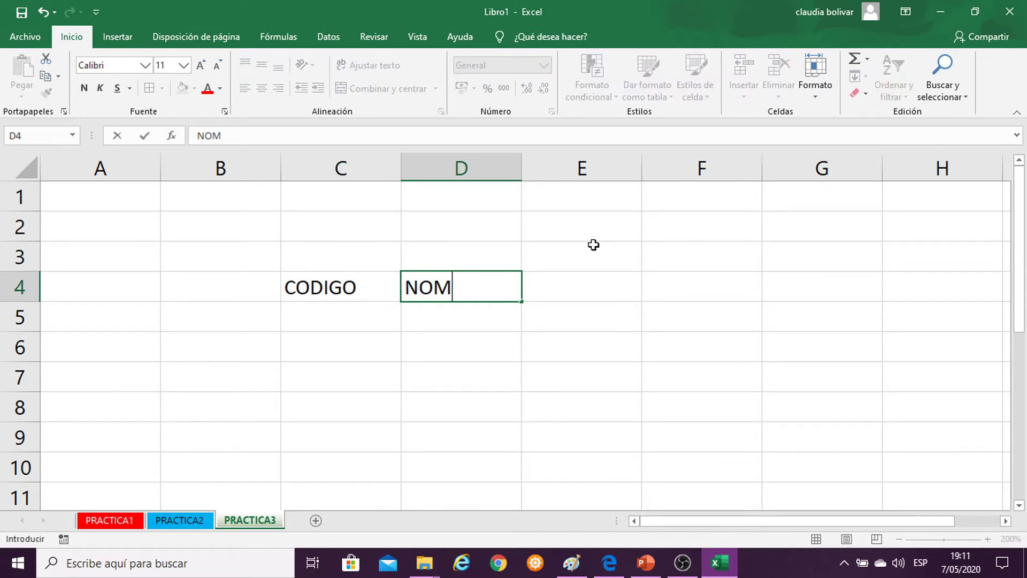
pyautogui.write('BRES')
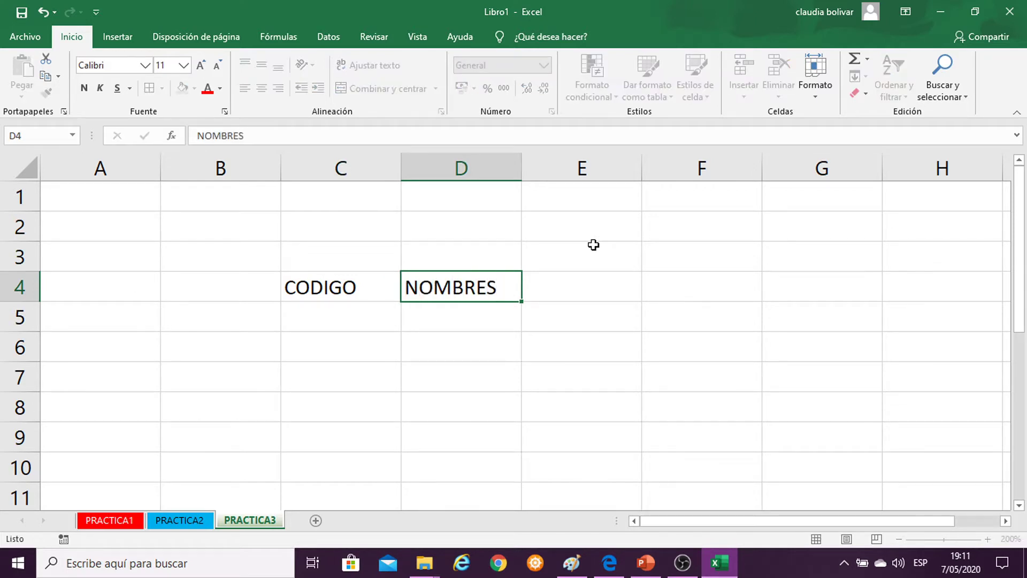
pyautogui.press('Tab')
pyautogui.write('NOTA')
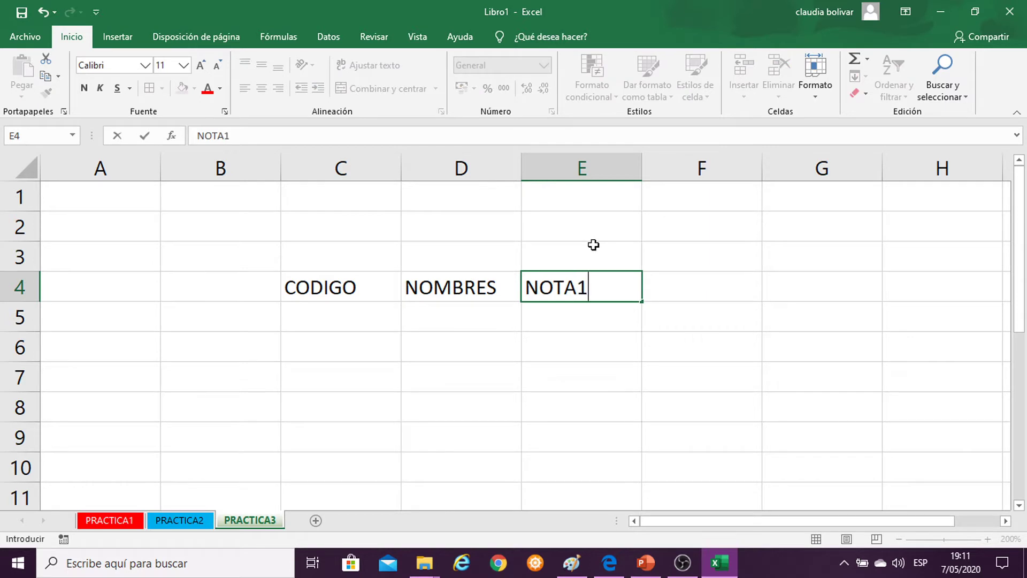
pyautogui.press('Return')
# Enter X001 in C5 and fill the series down to X003 in C7.
pyautogui.click(362, 311)
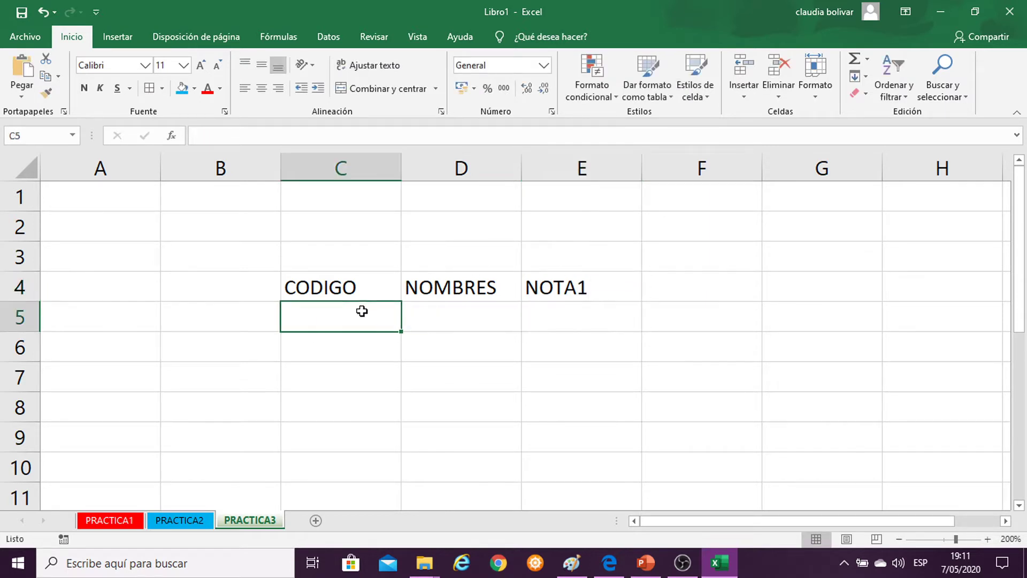
pyautogui.write('X00')
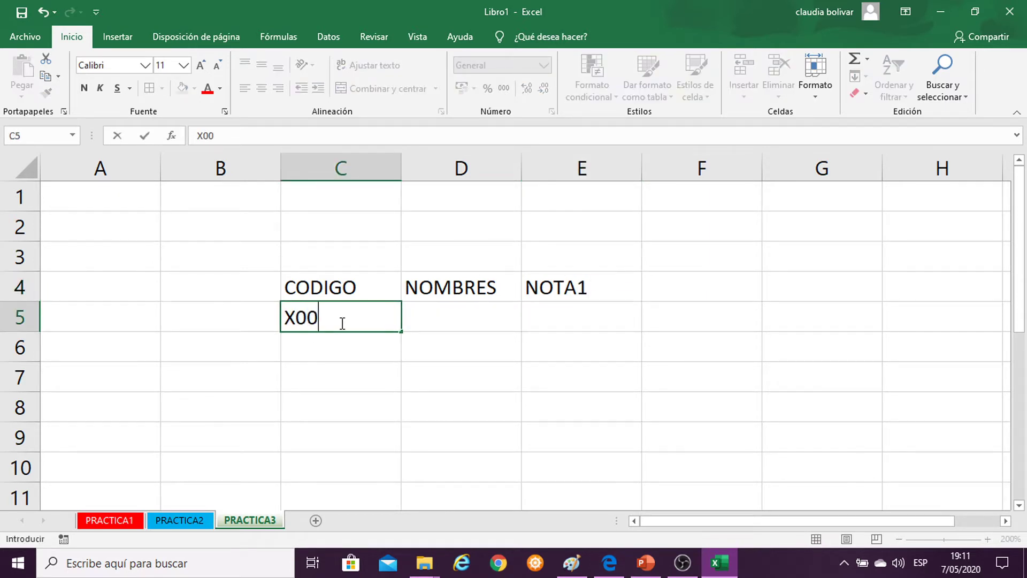
pyautogui.write('1')
pyautogui.press('Return')
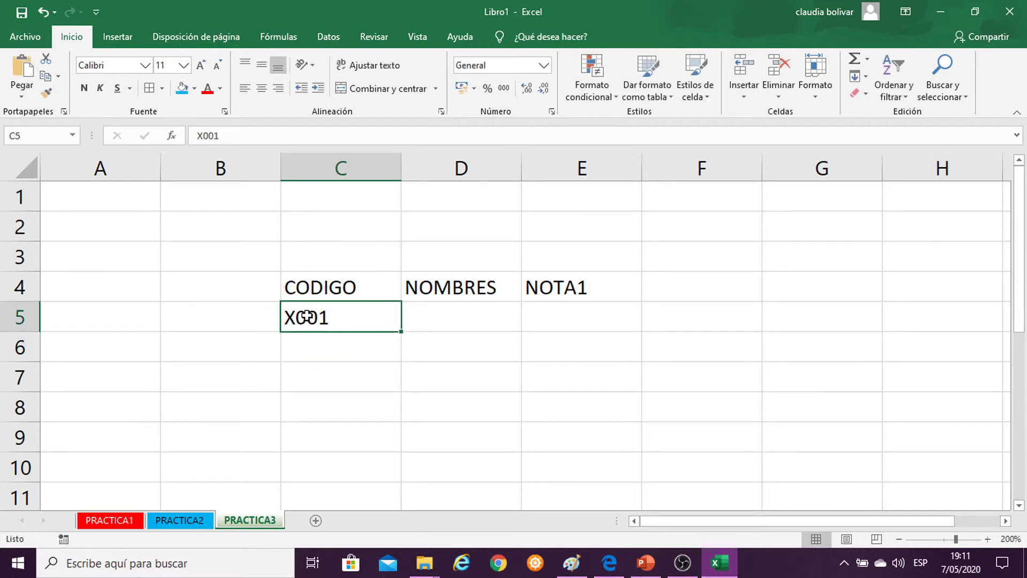
pyautogui.moveTo(401, 333); pyautogui.dragTo(400, 388)
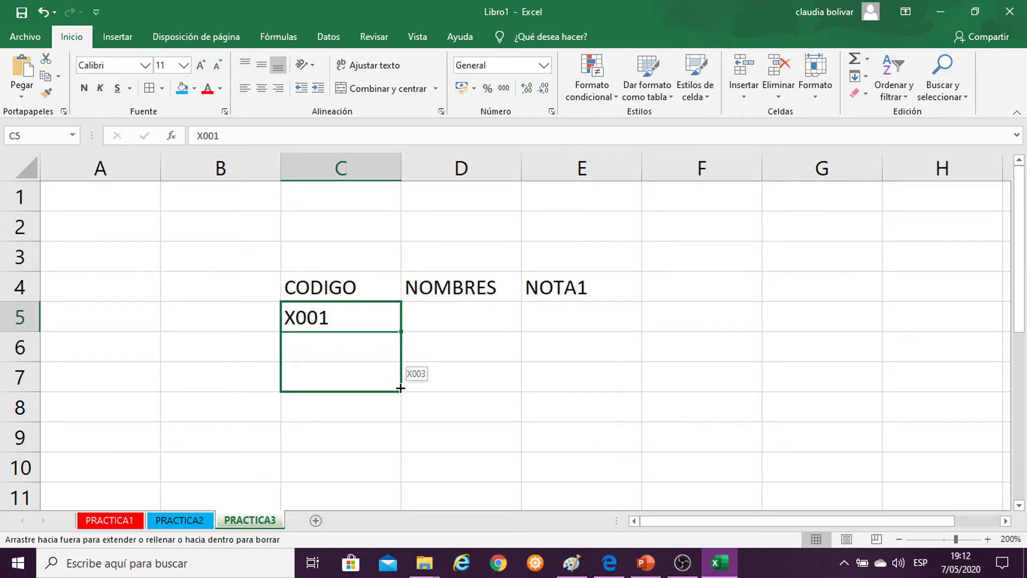
pyautogui.moveTo(400, 388); pyautogui.dragTo(400, 390)
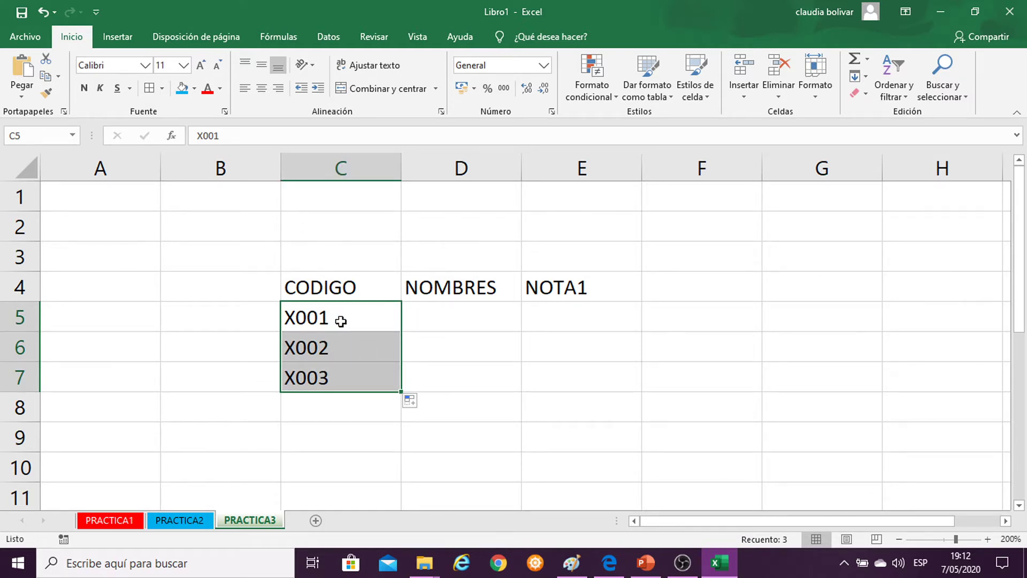
pyautogui.hotkey('ctrl', 'z')
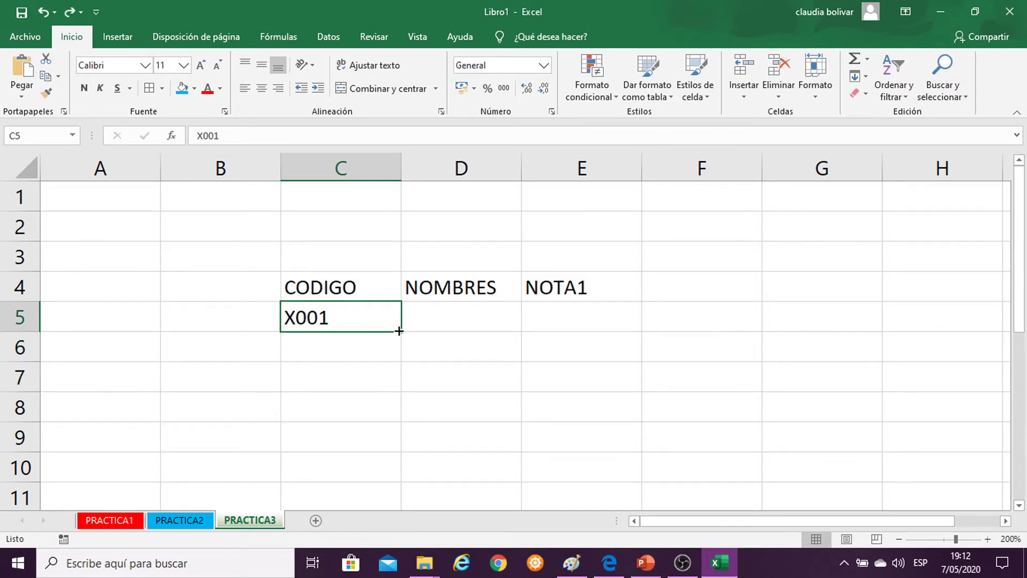
pyautogui.moveTo(399, 331); pyautogui.dragTo(399, 391)
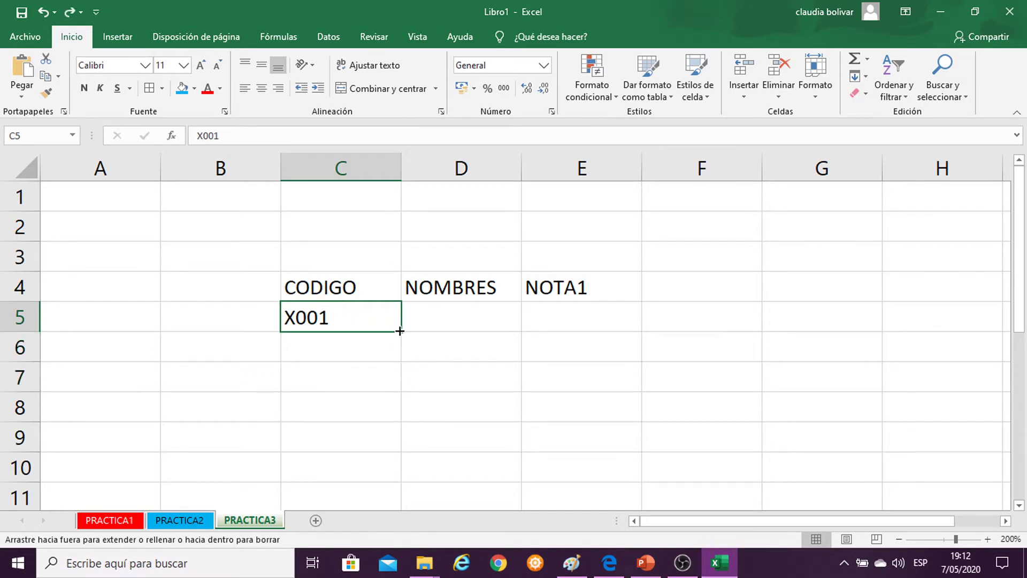
# Enter the three students' first names in D5:D7.
pyautogui.click(463, 317)
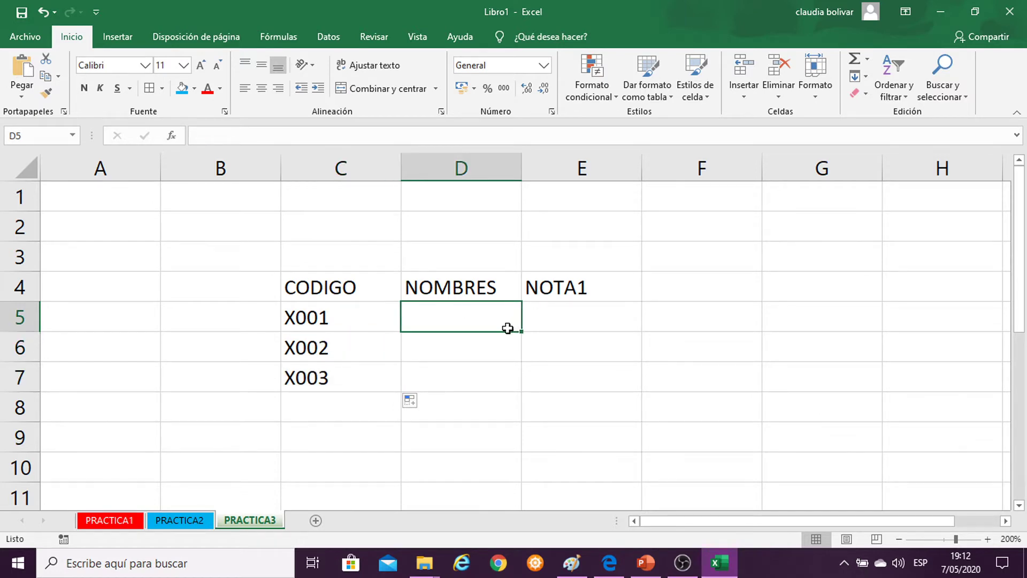
pyautogui.write('LAURA')
pyautogui.press('Return')
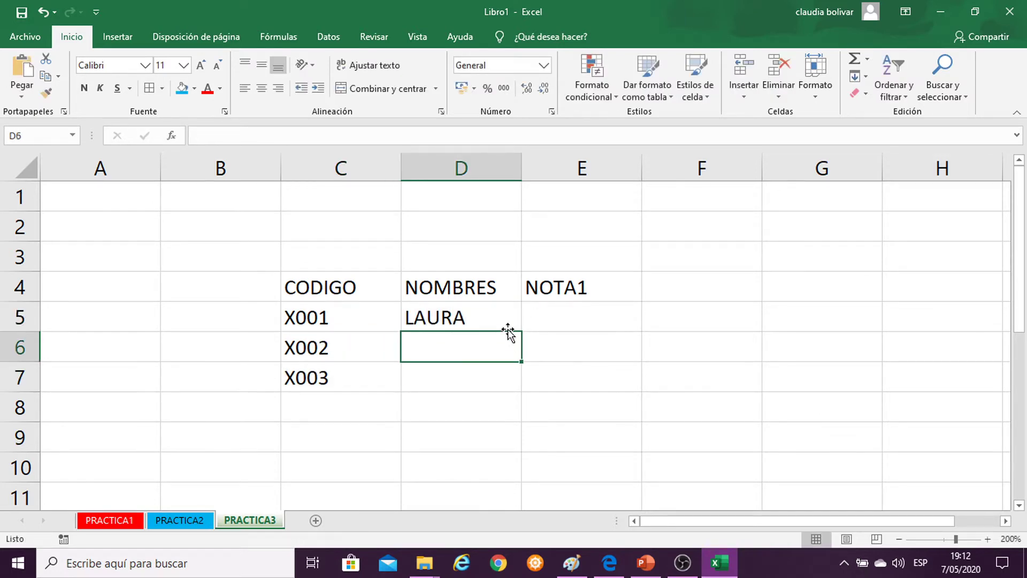
pyautogui.write('LUIS')
pyautogui.press('Return')
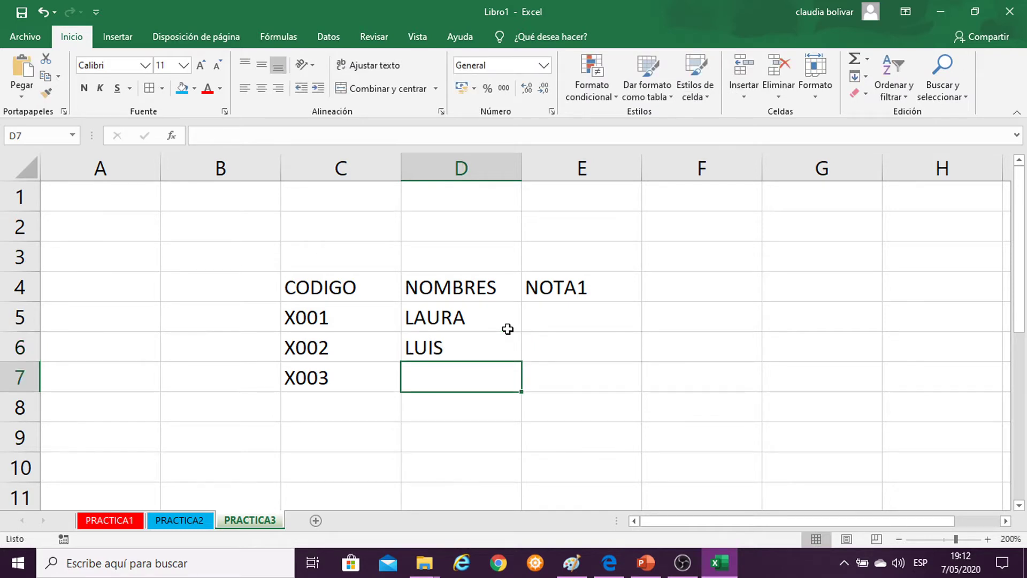
pyautogui.write('LITA')
pyautogui.press('Tab')
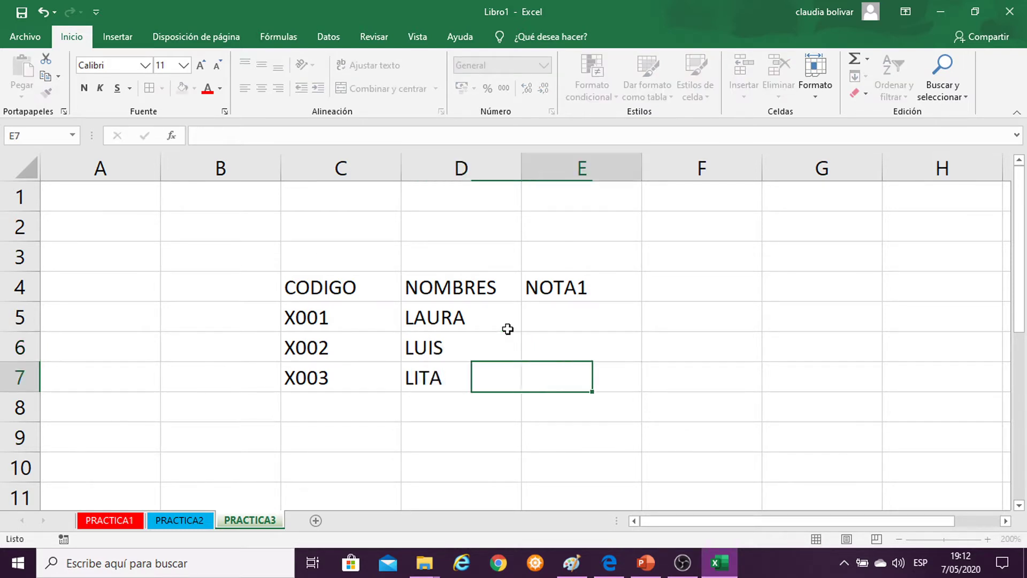
pyautogui.click(543, 316)
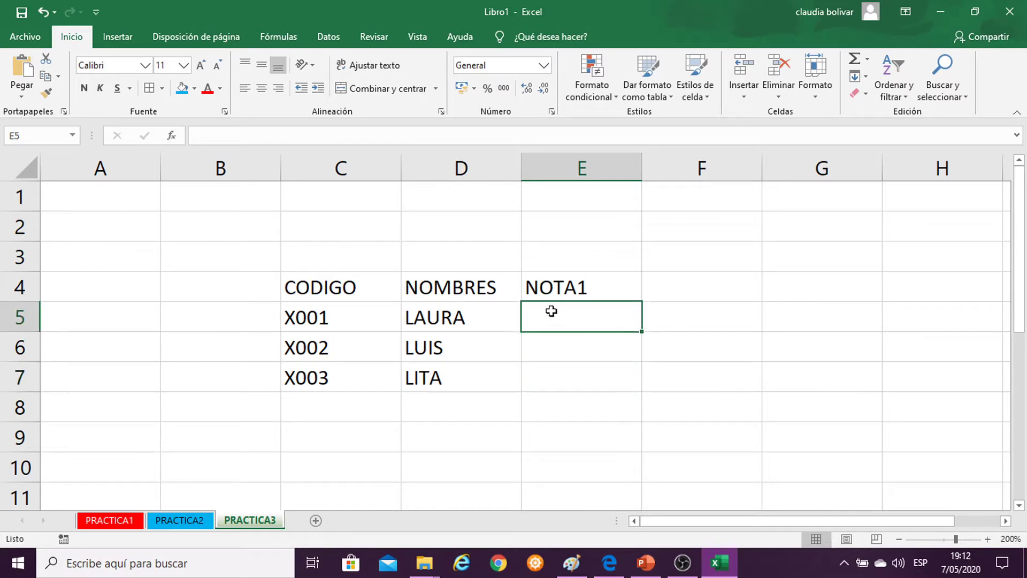
pyautogui.click(560, 286)
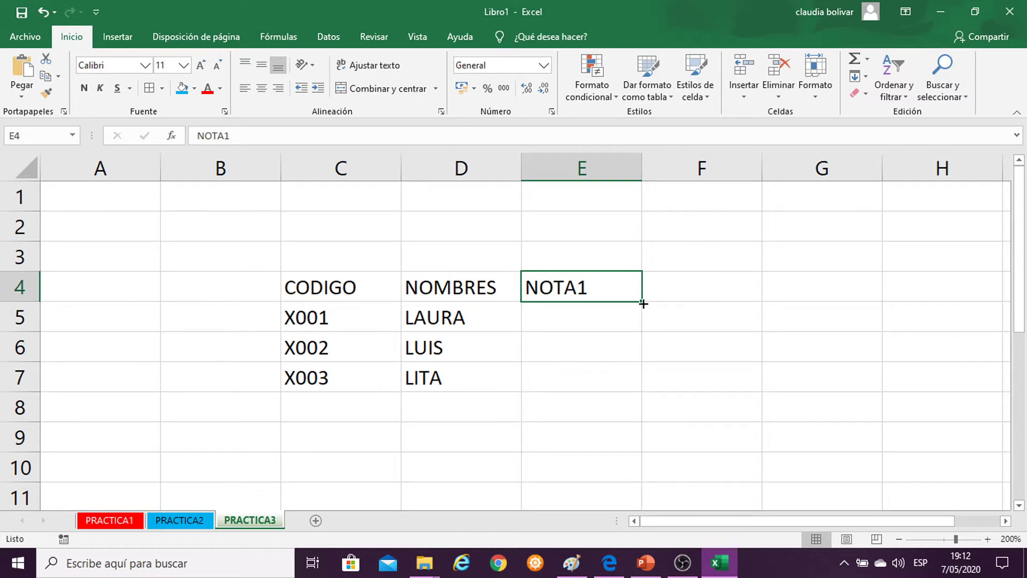
# Extend the headers to NOTA2 in F4 and enter NOTA1 grades 14, 08 and 15.
pyautogui.moveTo(643, 303); pyautogui.dragTo(742, 291)
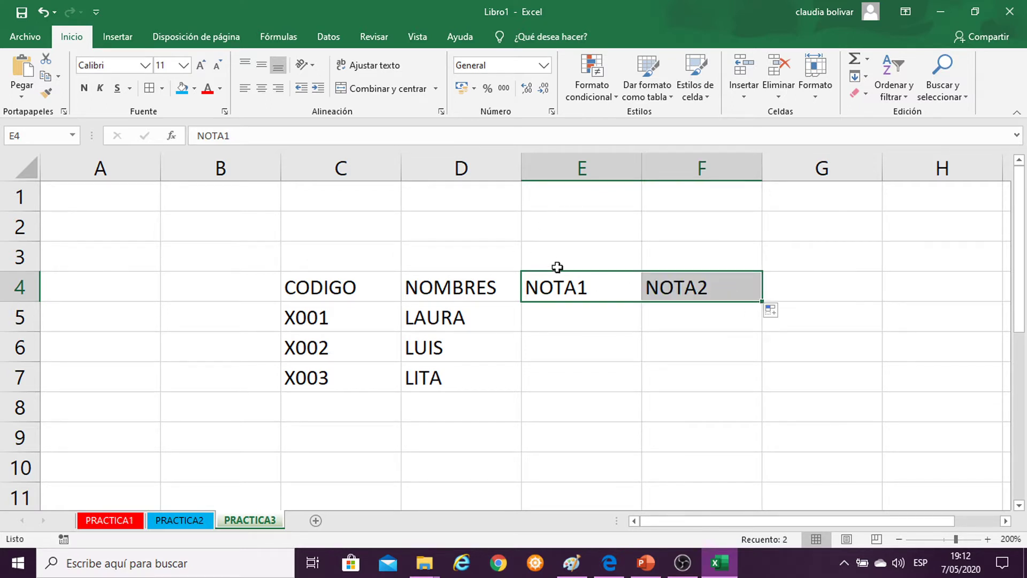
pyautogui.click(560, 315)
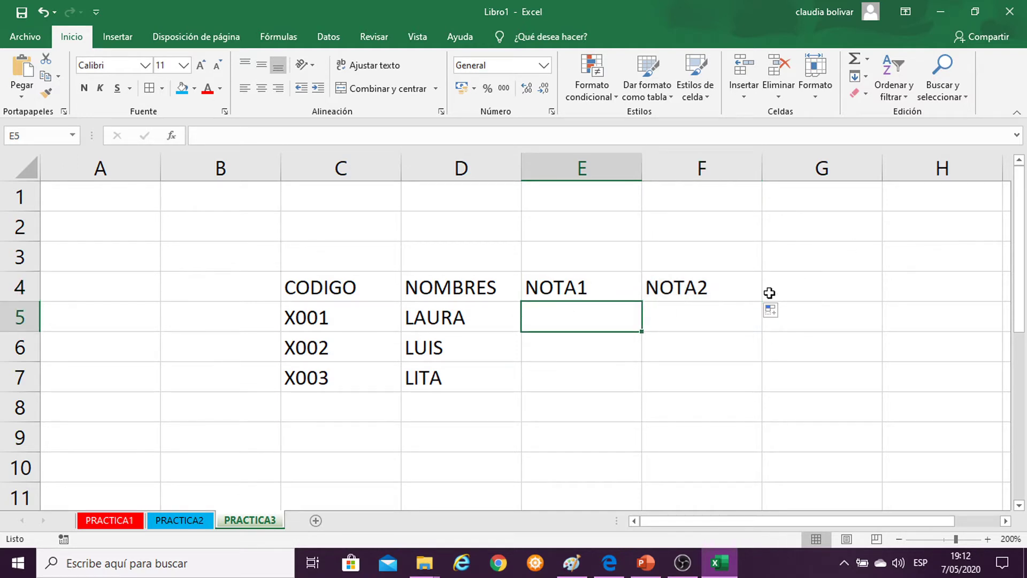
pyautogui.write('14')
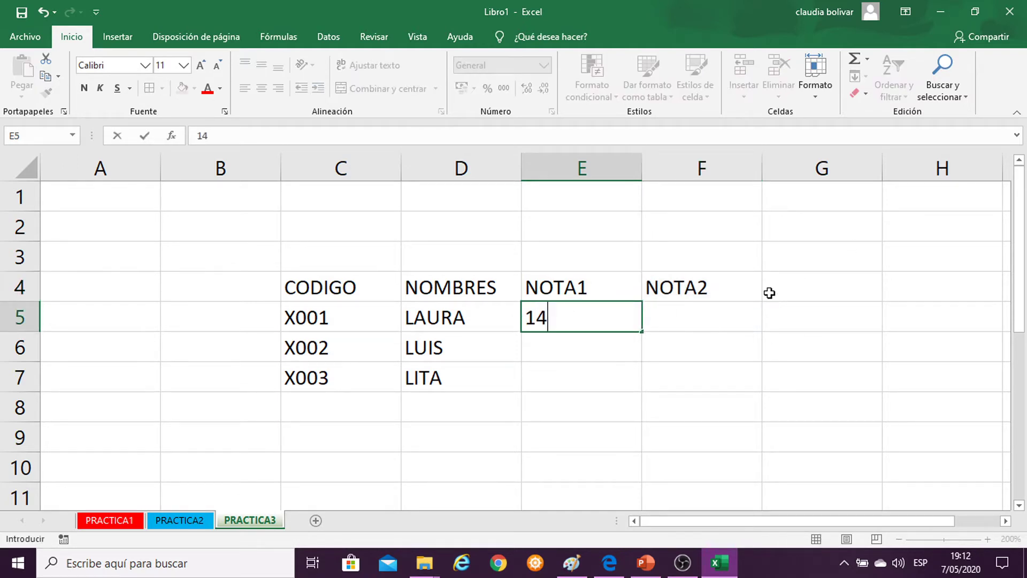
pyautogui.press('Return')
pyautogui.write('0')
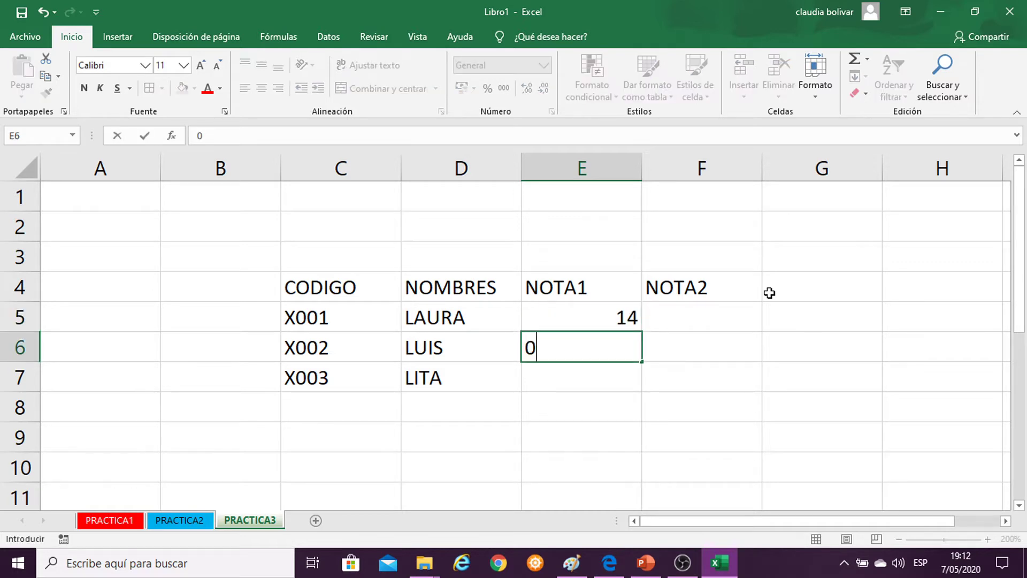
pyautogui.write('8')
pyautogui.press('Return')
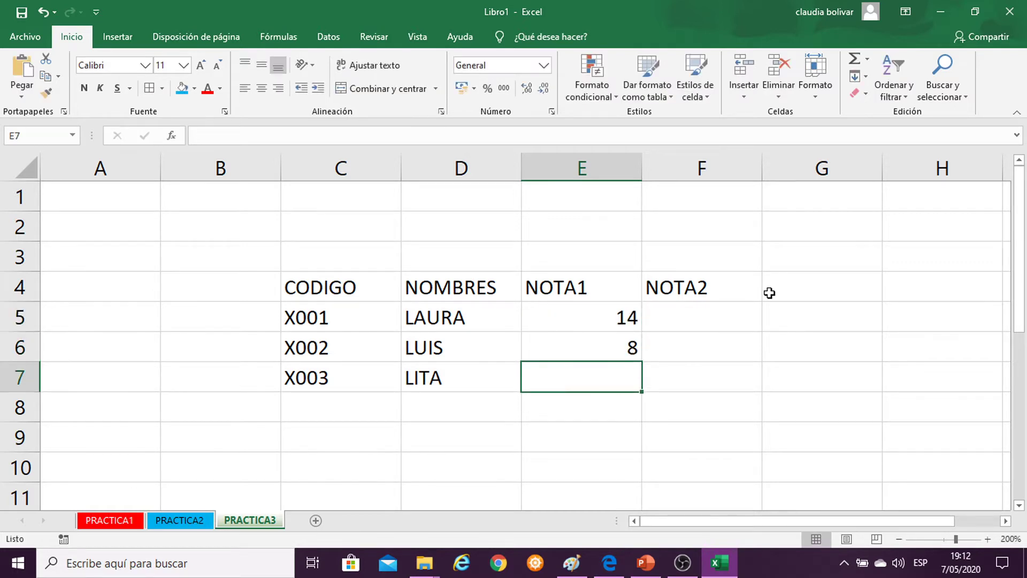
pyautogui.write('15')
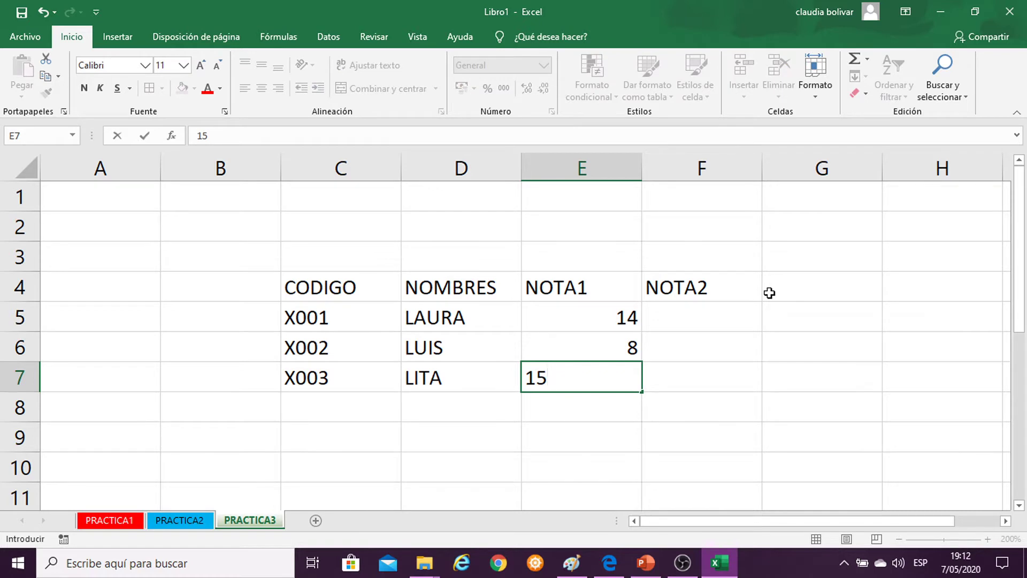
pyautogui.press('Tab')
# Enter NOTA2 grades 09, 12 and 13 in F7, F6 and F5.
pyautogui.write('09')
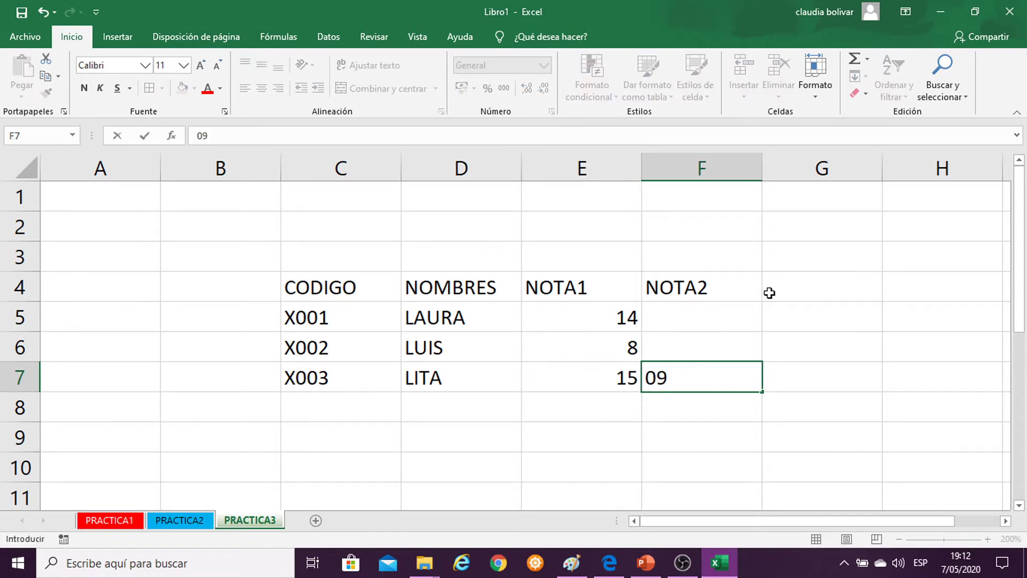
pyautogui.press('Up')
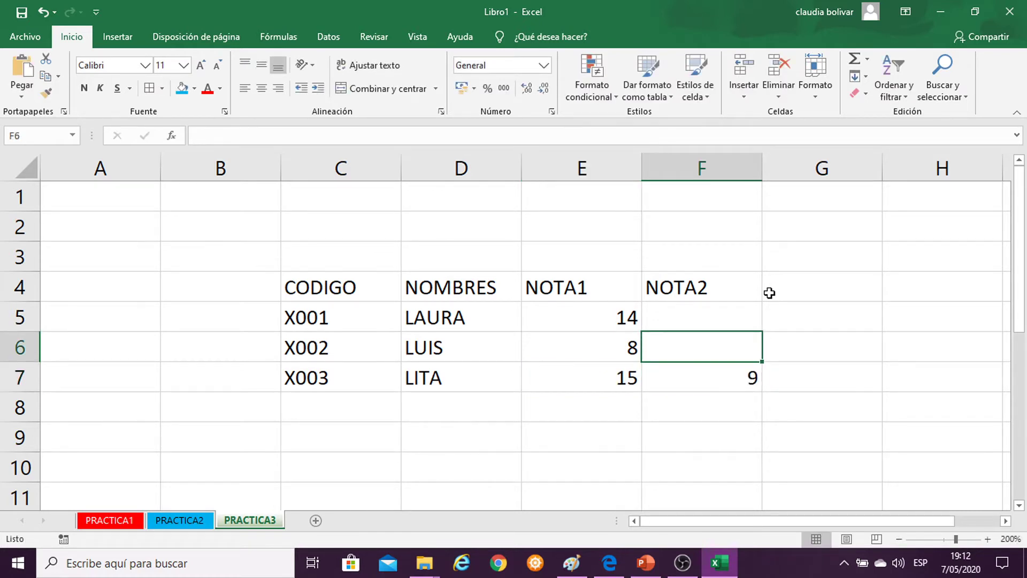
pyautogui.write('12')
pyautogui.press('Up')
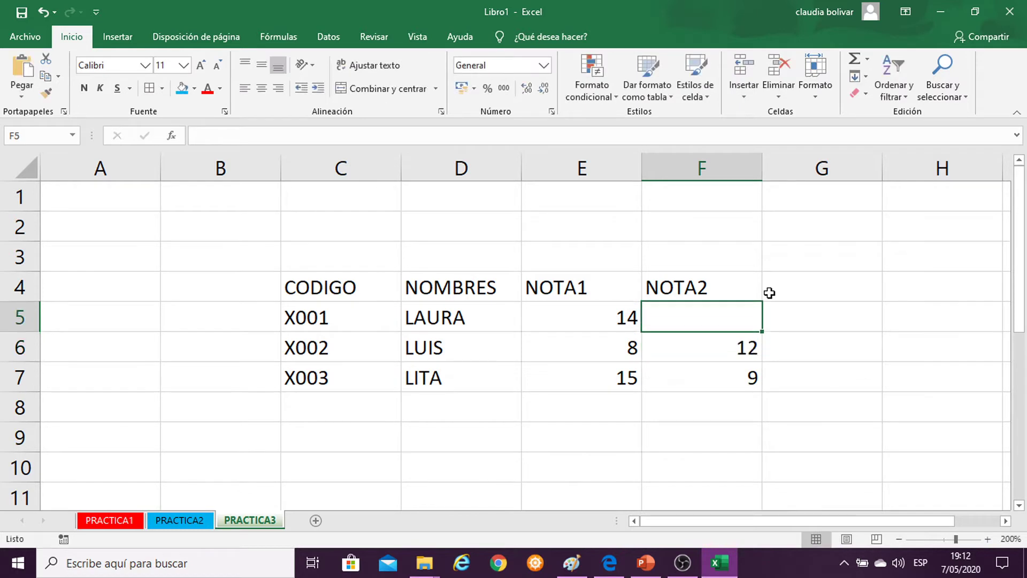
pyautogui.write('13')
pyautogui.press('Return')
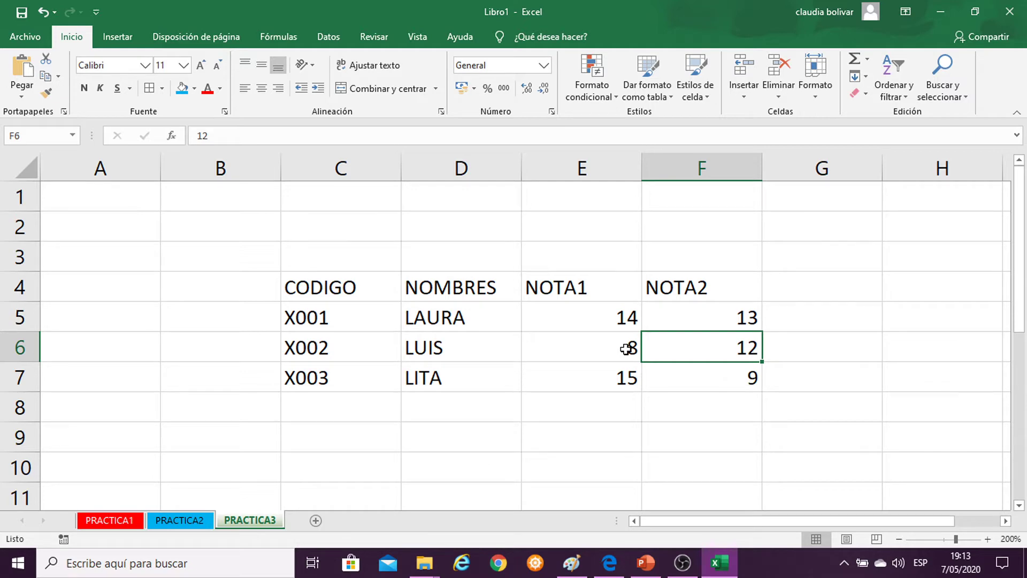
# Change E6 to the text O8 and right-align it.
pyautogui.doubleClick(626, 349)
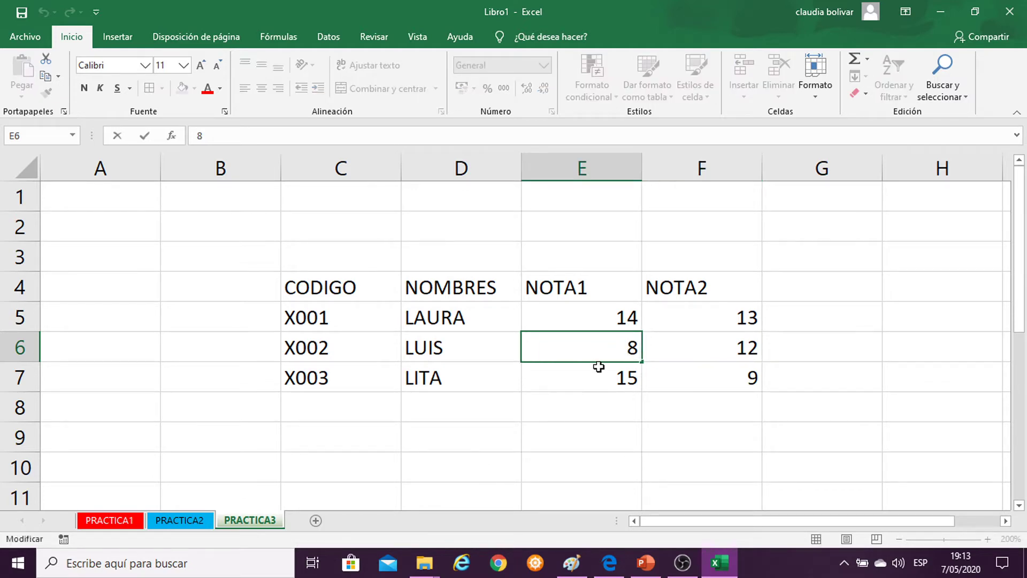
pyautogui.write('O')
pyautogui.press('Return')
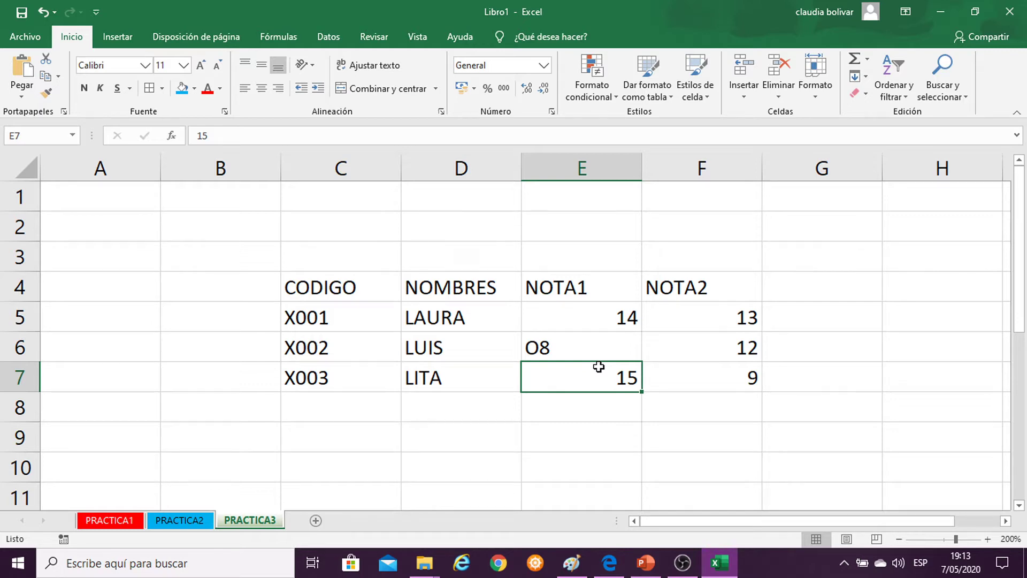
pyautogui.click(559, 349)
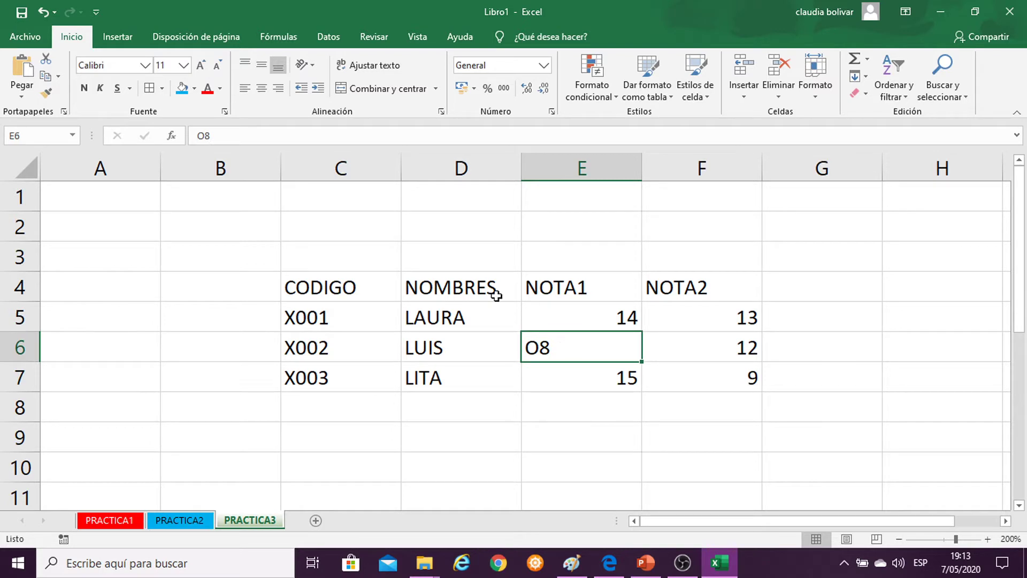
pyautogui.click(279, 92)
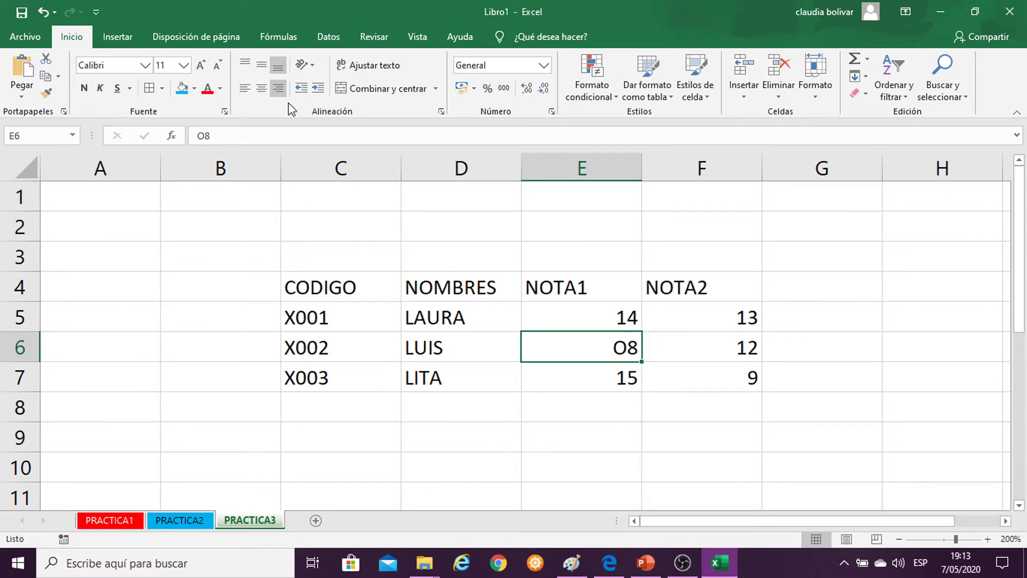
# Give cell G6 an 18-point font and begin a =SUMA( formula in it.
pyautogui.click(801, 352)
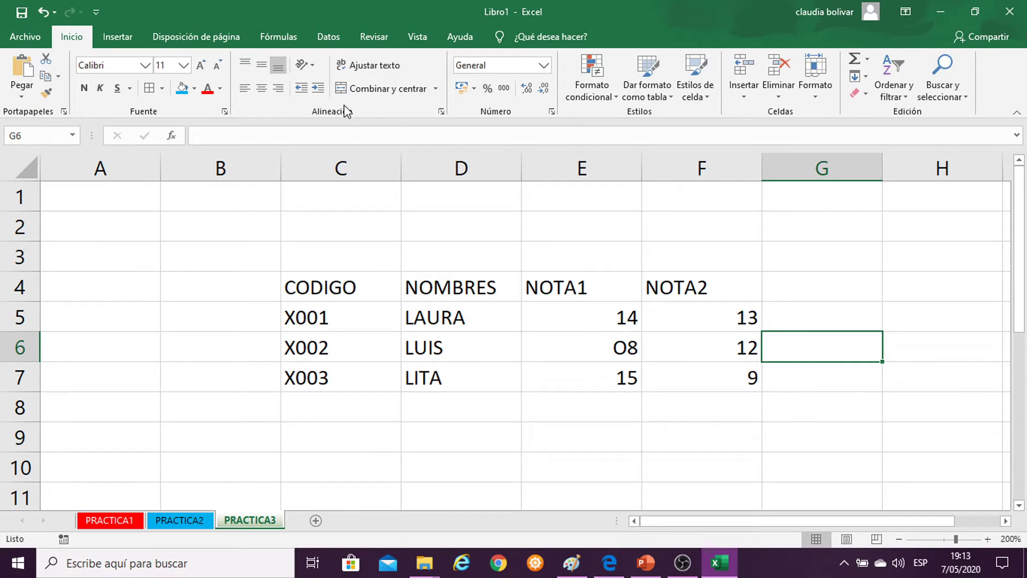
pyautogui.click(183, 65)
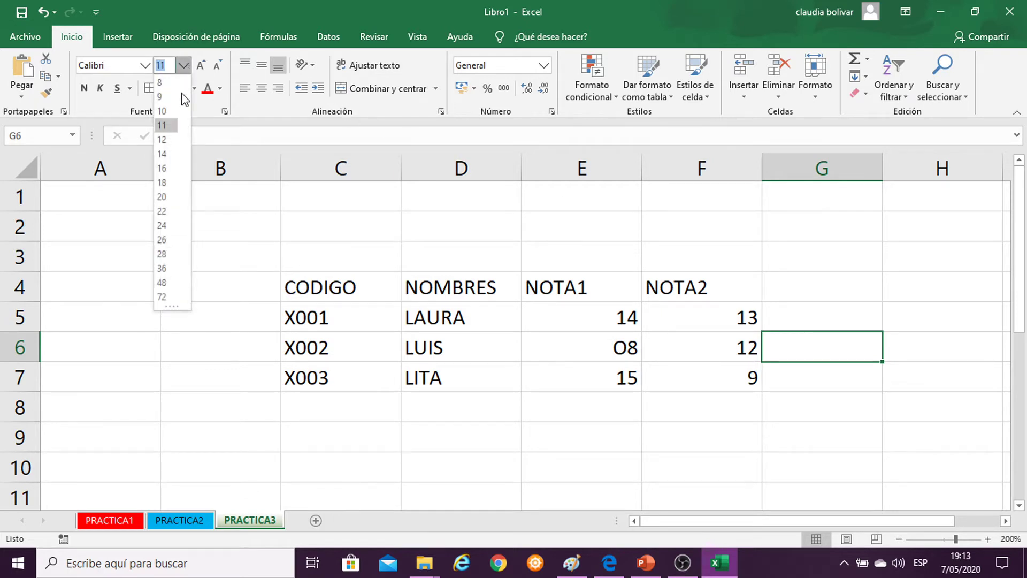
pyautogui.click(166, 181)
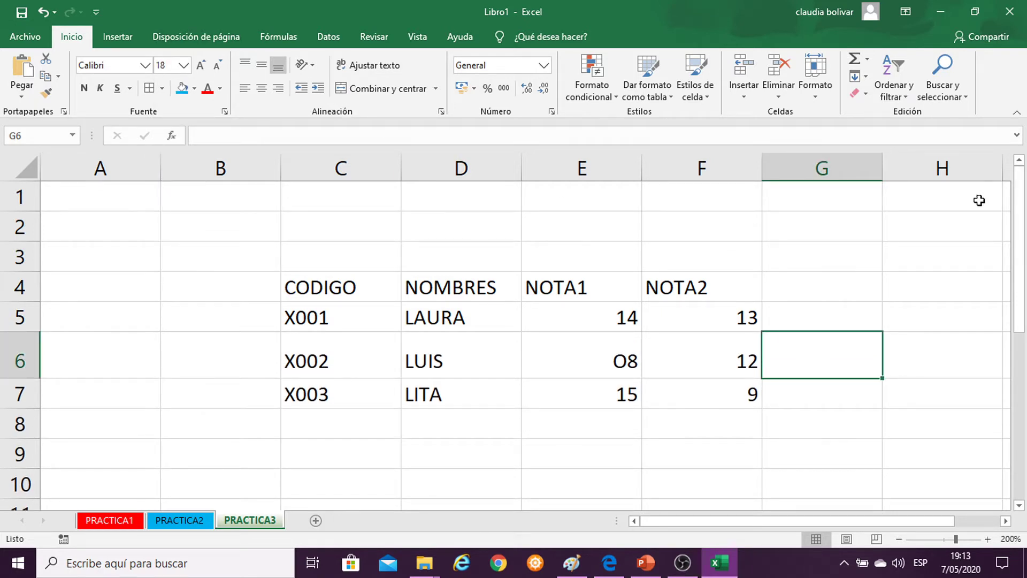
pyautogui.write('=SUMA')
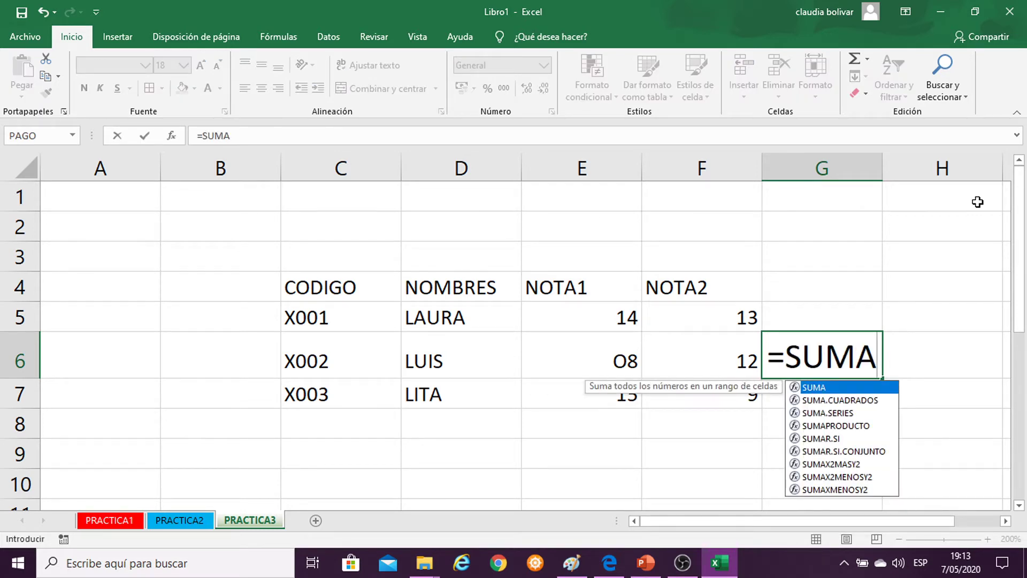
pyautogui.write('(')
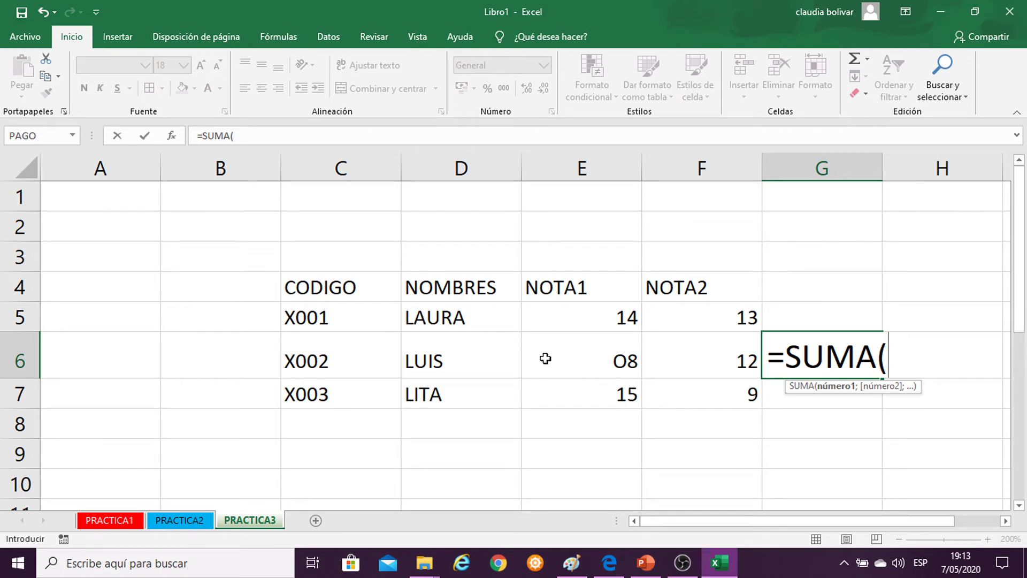
# Complete the formula in G6 as =SUMA(E6:F6) and inspect it.
pyautogui.moveTo(545, 358); pyautogui.dragTo(660, 360)
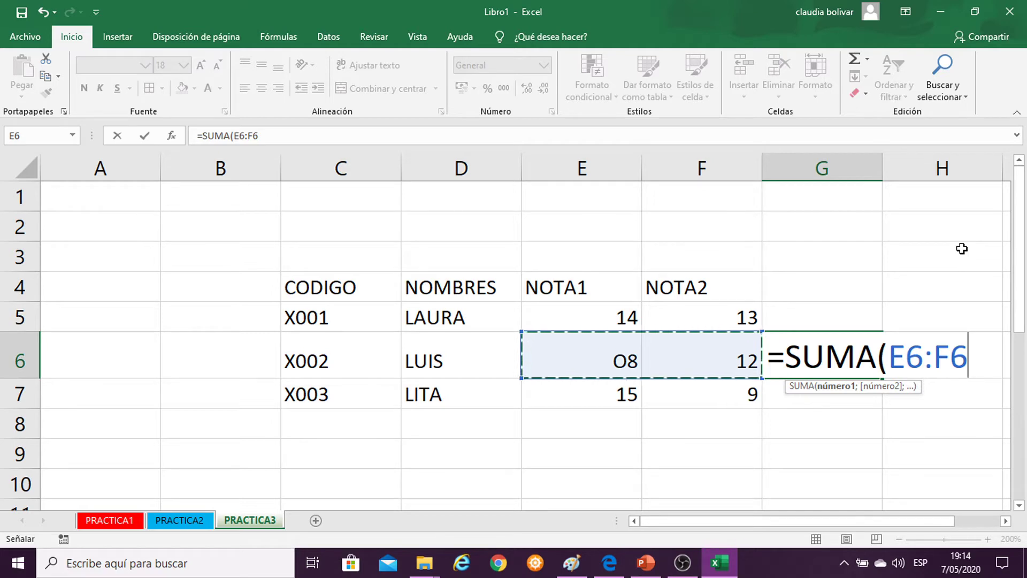
pyautogui.write(')')
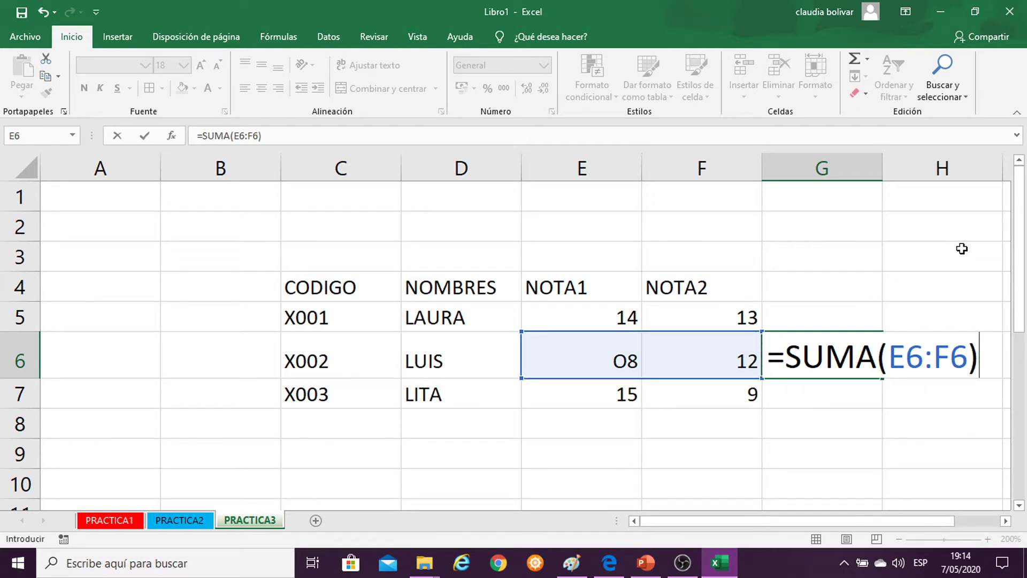
pyautogui.press('Return')
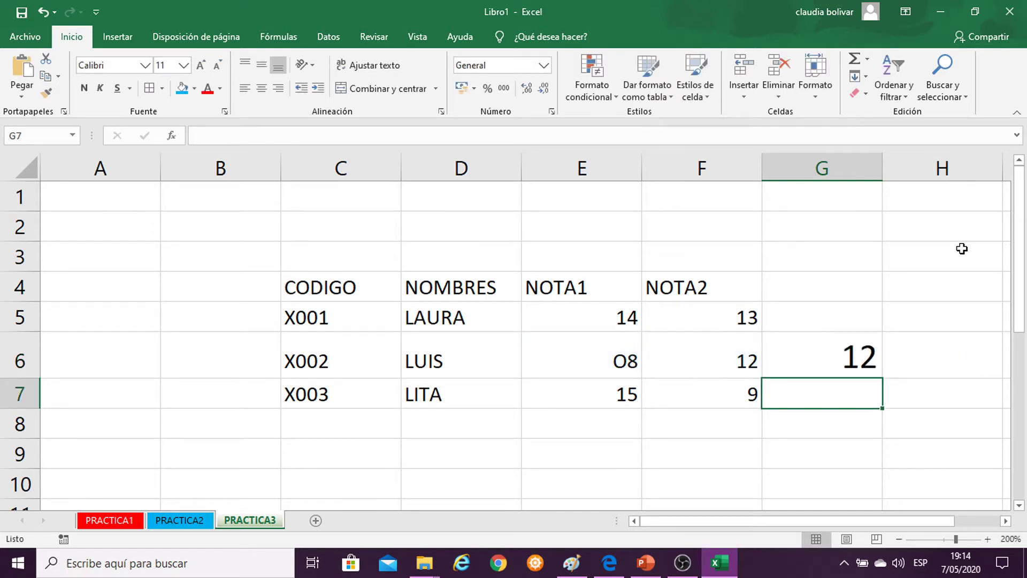
pyautogui.click(792, 359)
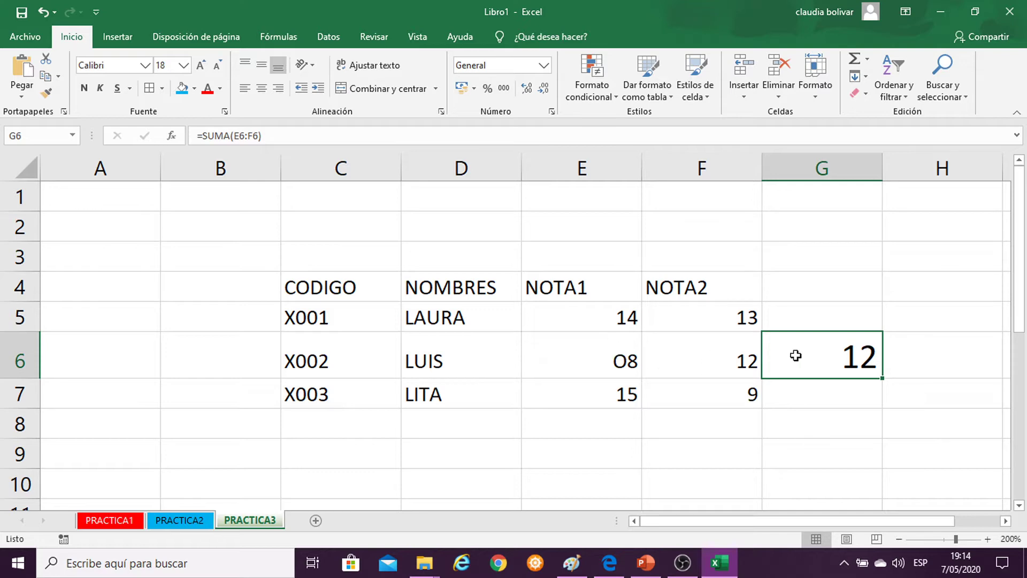
# Re-enter 8 in E6, then undo and redo so G6 is empty and E6 holds 8.
pyautogui.click(612, 361)
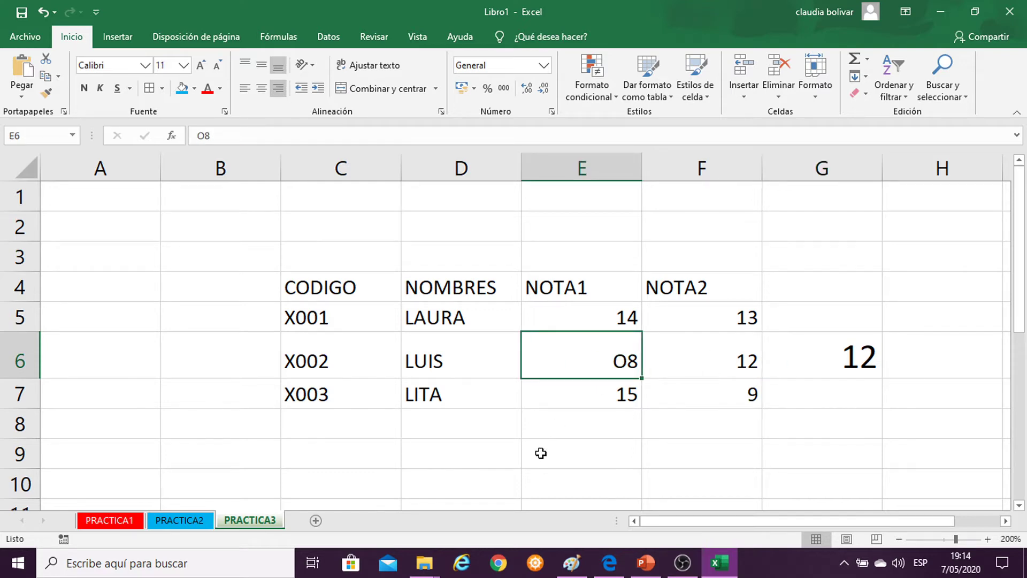
pyautogui.write('8')
pyautogui.press('Return')
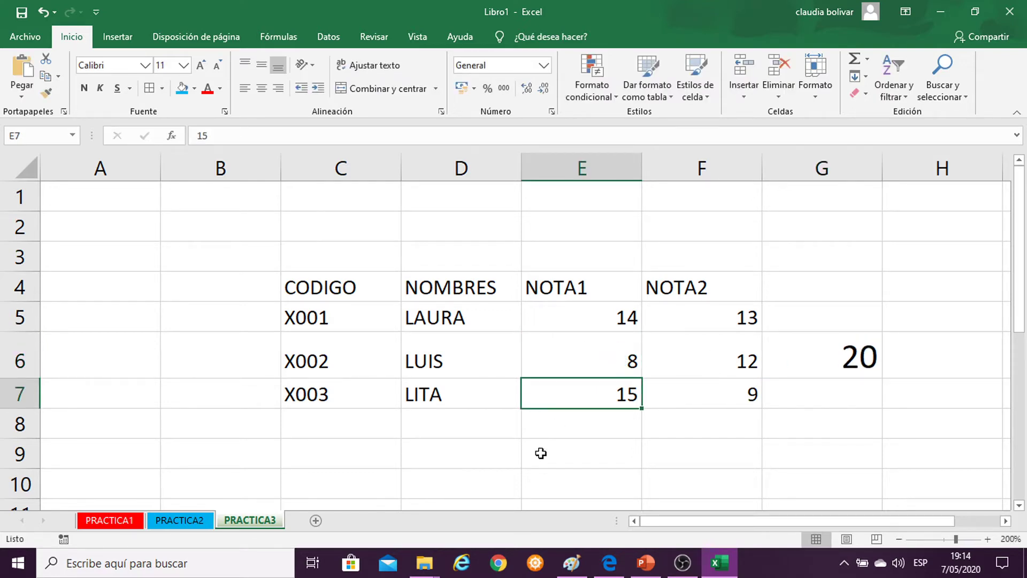
pyautogui.click(836, 352)
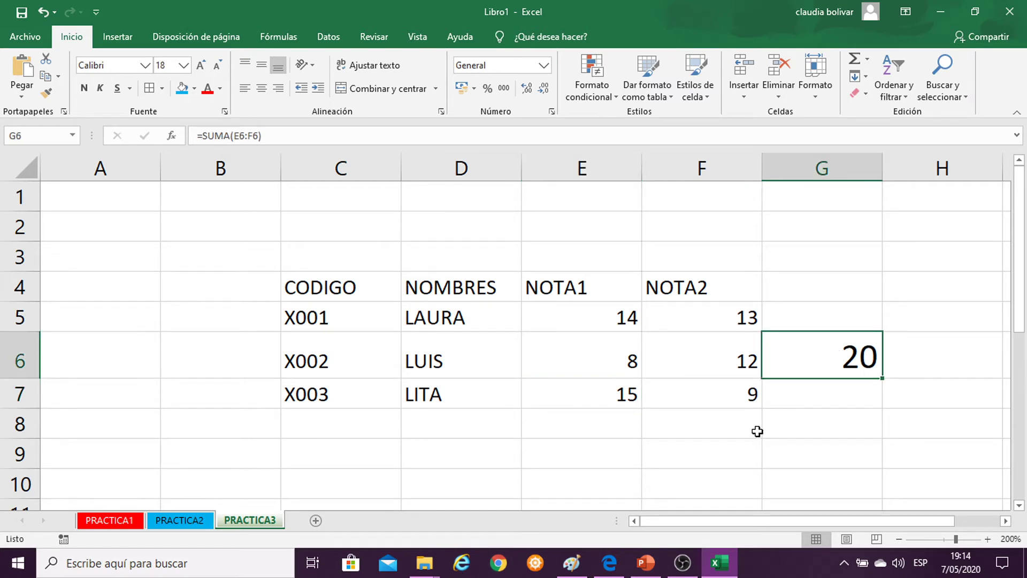
pyautogui.hotkey('ctrl', 'z')
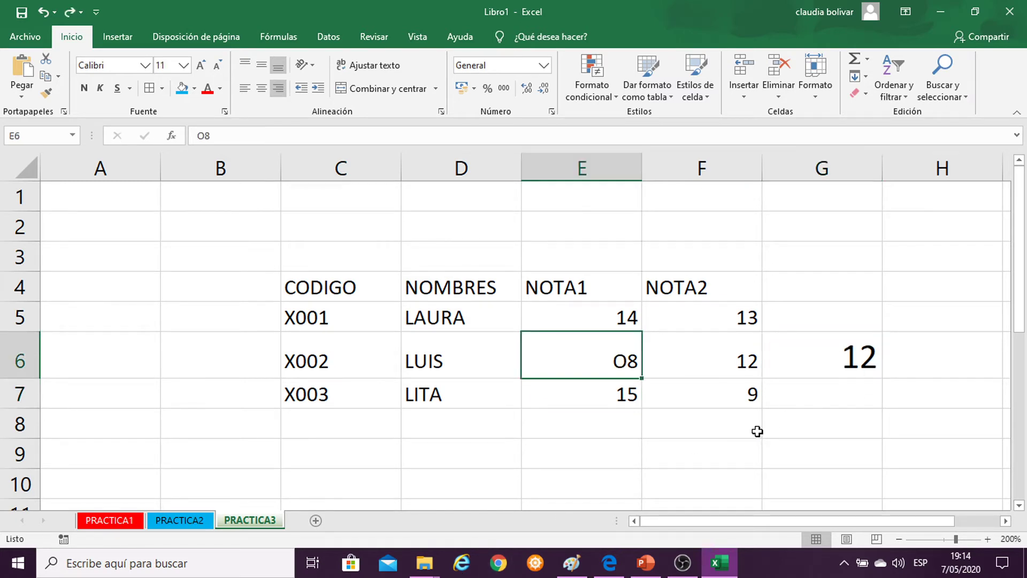
pyautogui.hotkey('ctrl', 'z')
pyautogui.hotkey('ctrl', 'z')
pyautogui.hotkey('ctrl', 'z')
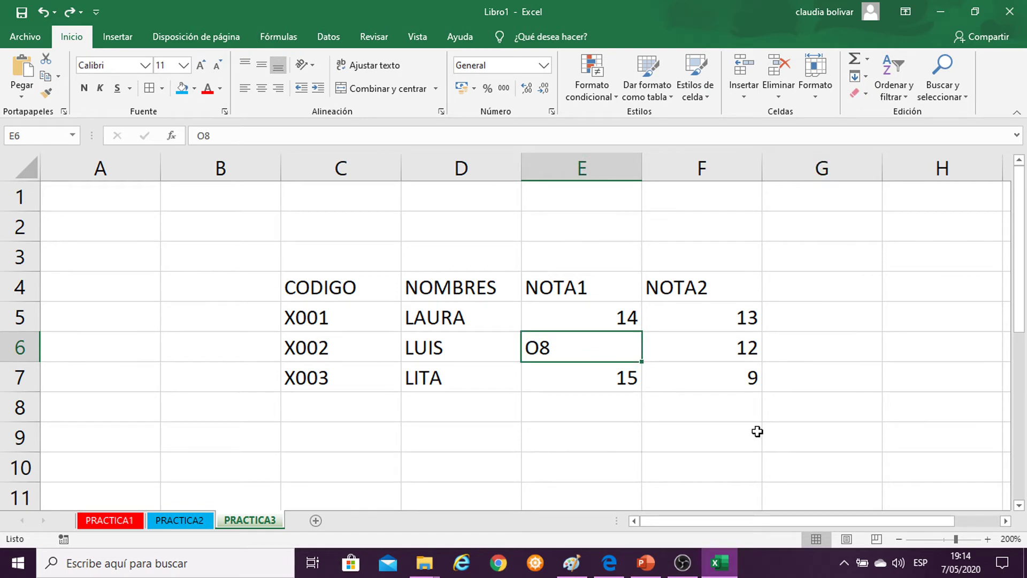
pyautogui.hotkey('ctrl', 'y')
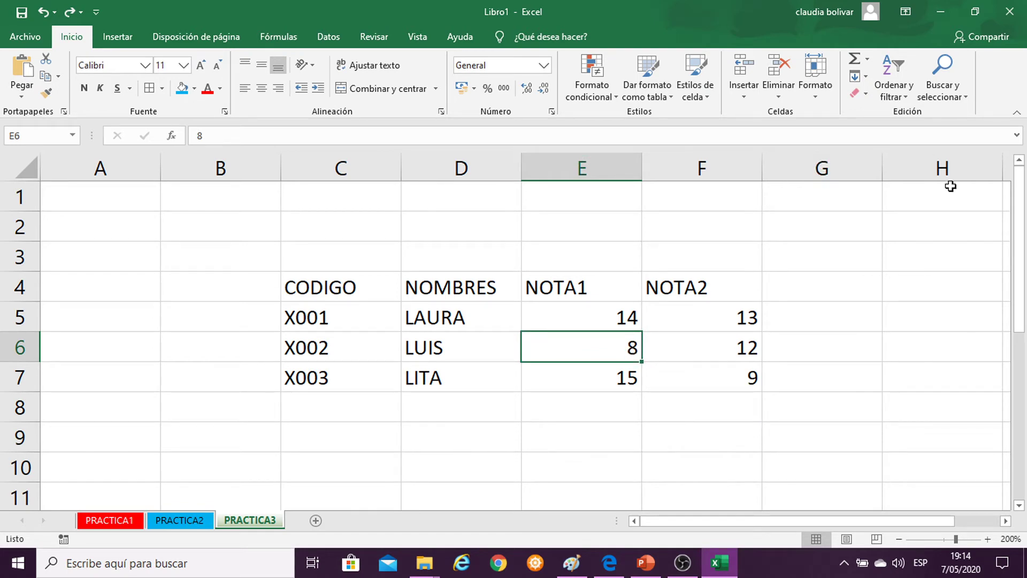
pyautogui.click(832, 259)
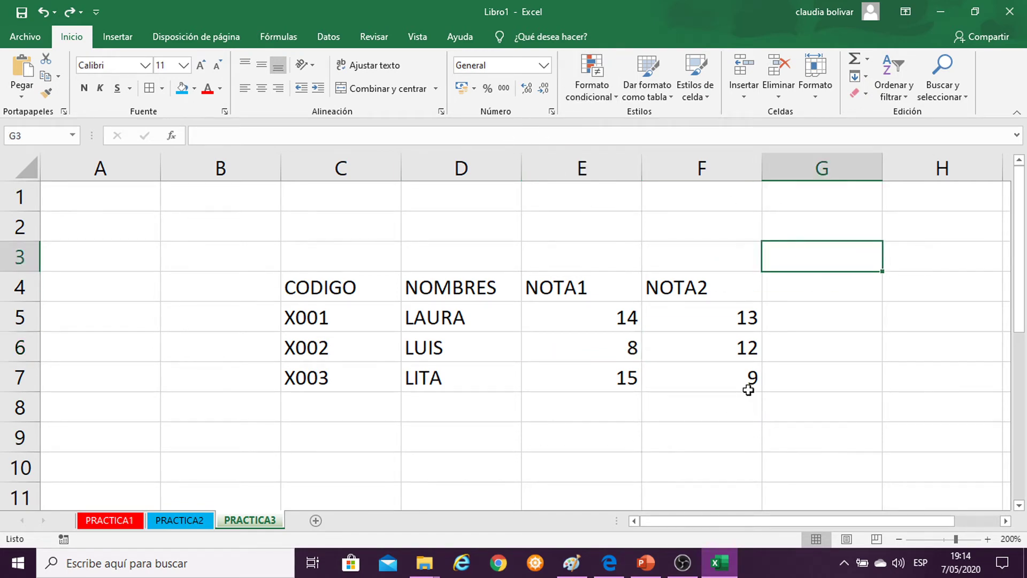
# Select the grades E5:F7 and open the Formato de celdas window.
pyautogui.click(550, 315)
pyautogui.moveTo(551, 315); pyautogui.dragTo(674, 371)
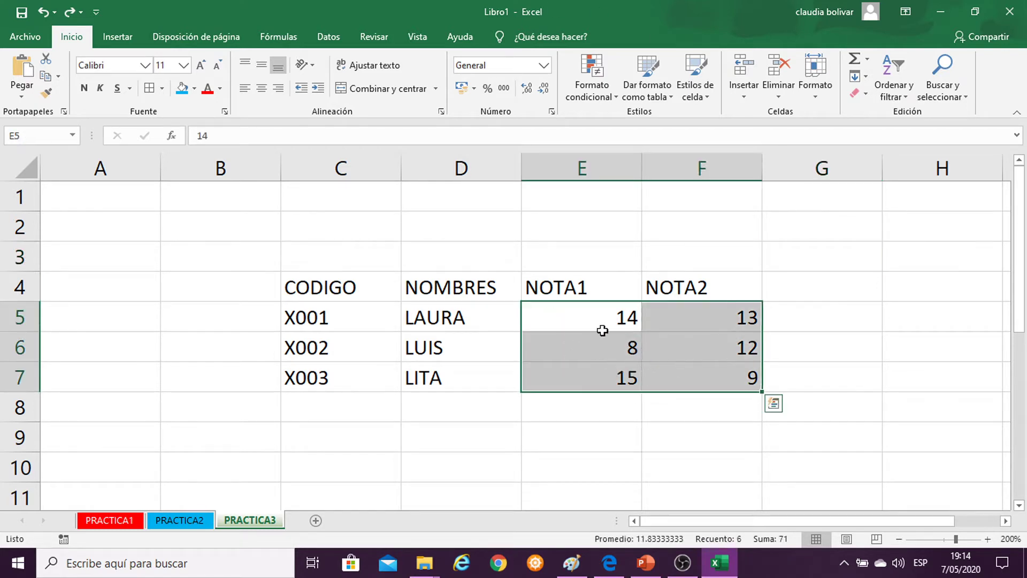
pyautogui.moveTo(558, 320); pyautogui.dragTo(663, 371)
pyautogui.rightClick(565, 342)
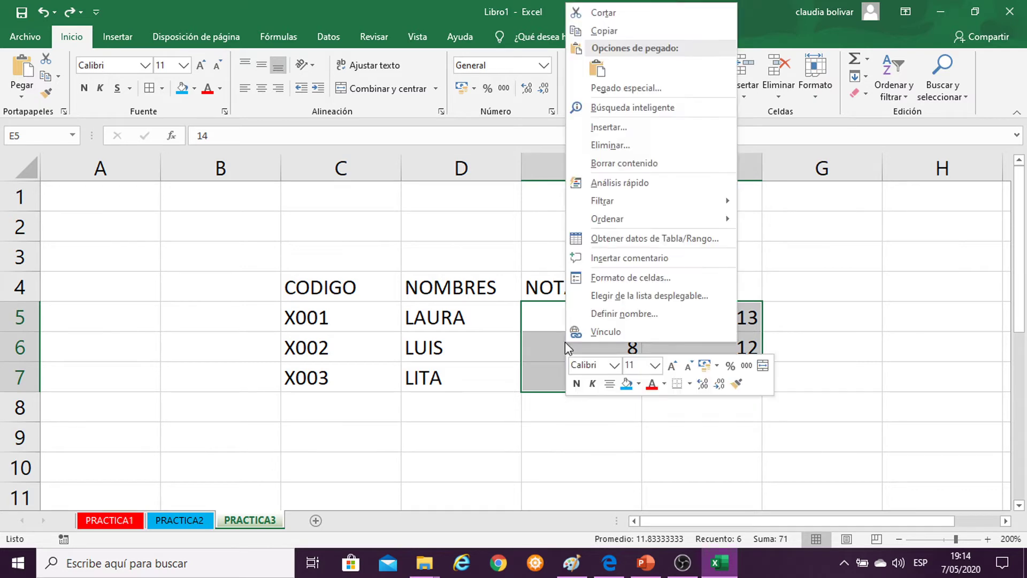
pyautogui.click(603, 278)
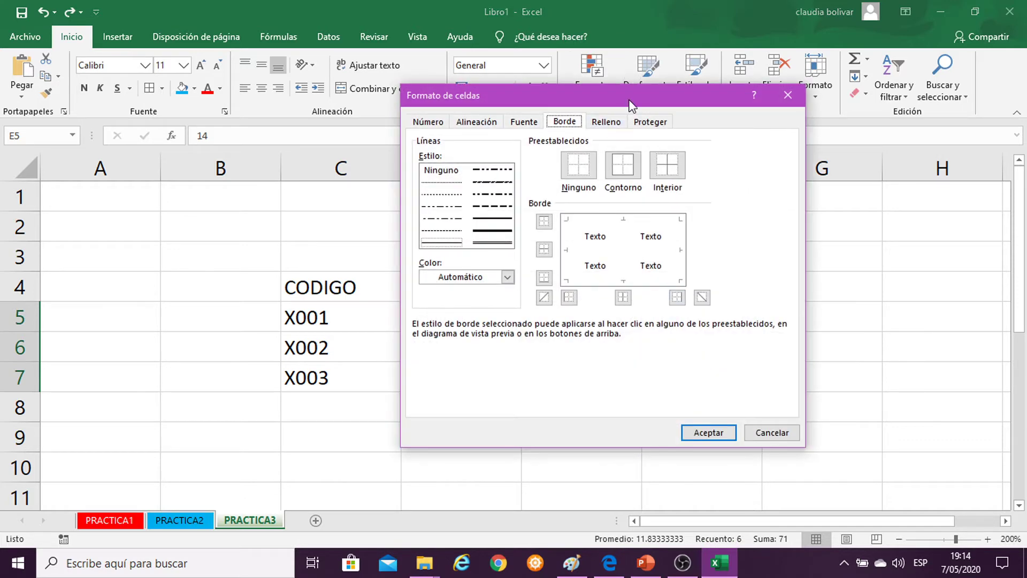
pyautogui.moveTo(631, 105); pyautogui.dragTo(364, 118)
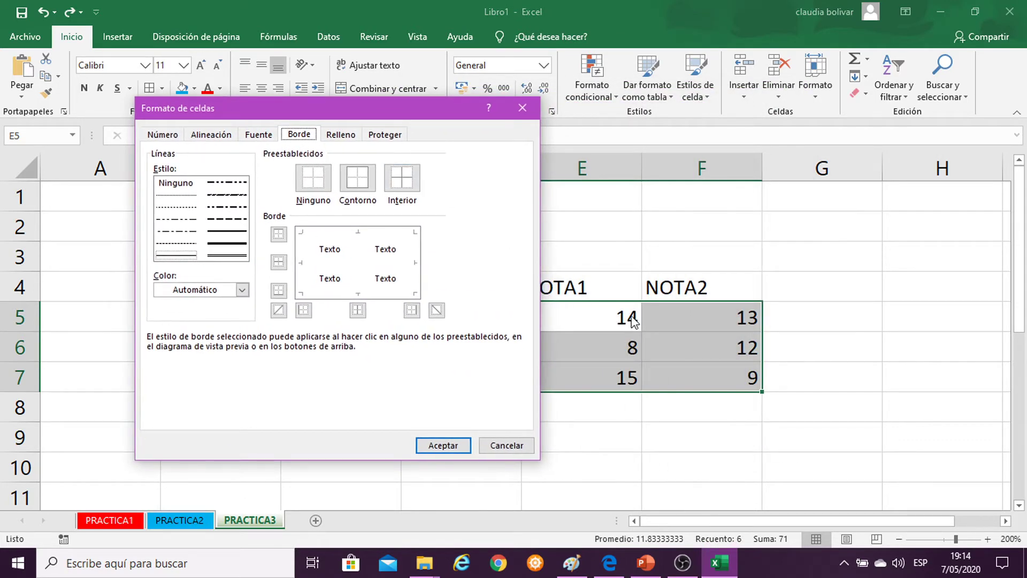
# Browse the number categories: currency, accounting, date, time, percentage, fraction, scientific, text, special.
pyautogui.click(163, 135)
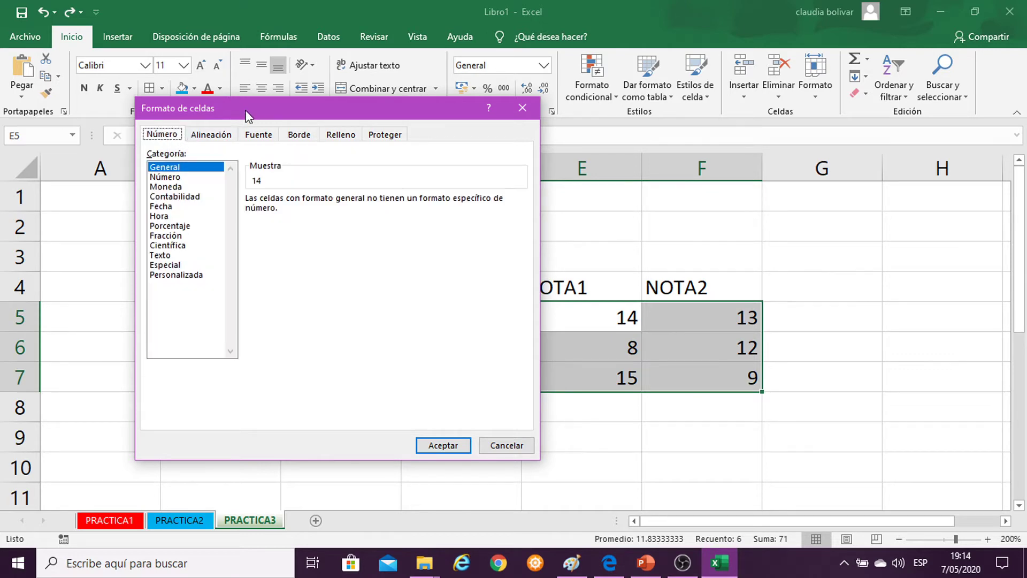
pyautogui.moveTo(247, 114)
pyautogui.mouseDown()
pyautogui.moveTo(202, 143)
pyautogui.moveTo(207, 110)
pyautogui.mouseUp()
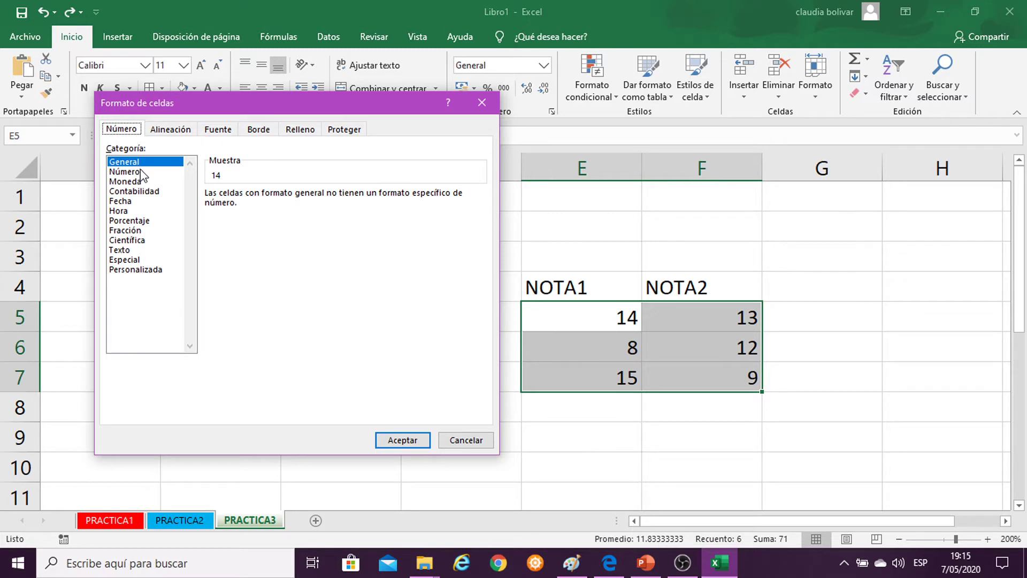
pyautogui.click(134, 172)
pyautogui.click(134, 181)
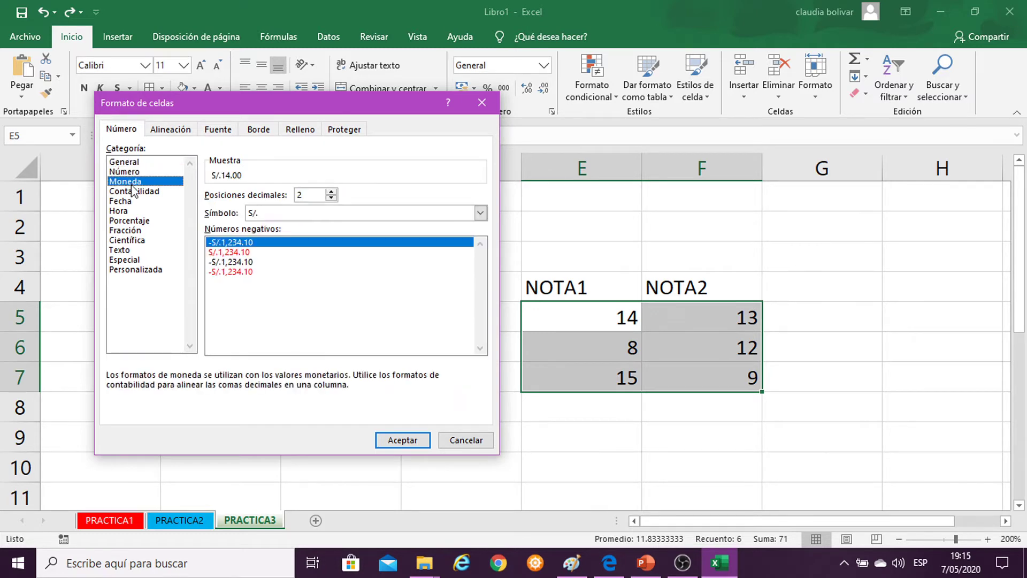
pyautogui.click(135, 192)
pyautogui.click(125, 201)
pyautogui.click(122, 211)
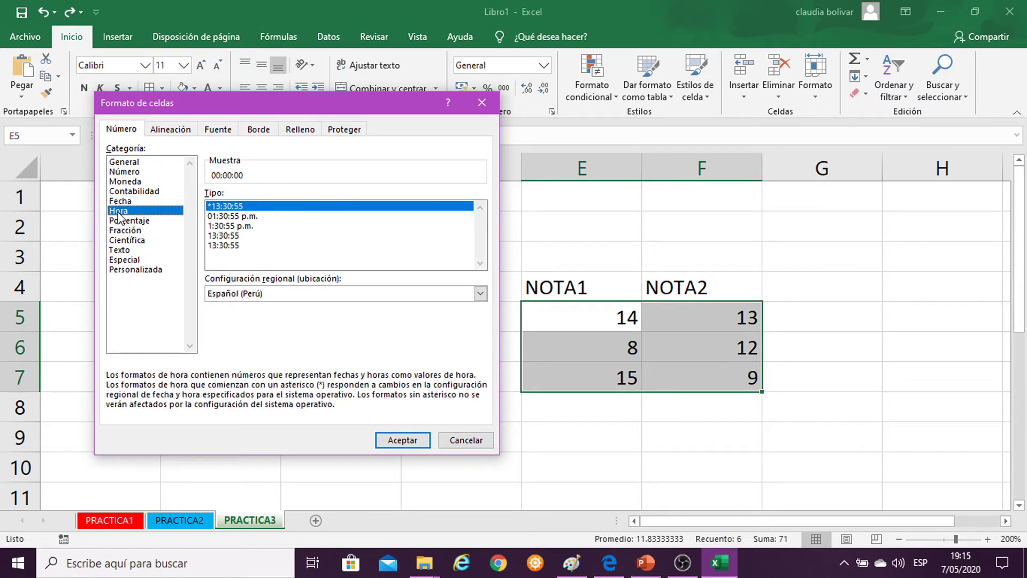
pyautogui.click(121, 222)
pyautogui.click(122, 230)
pyautogui.click(124, 240)
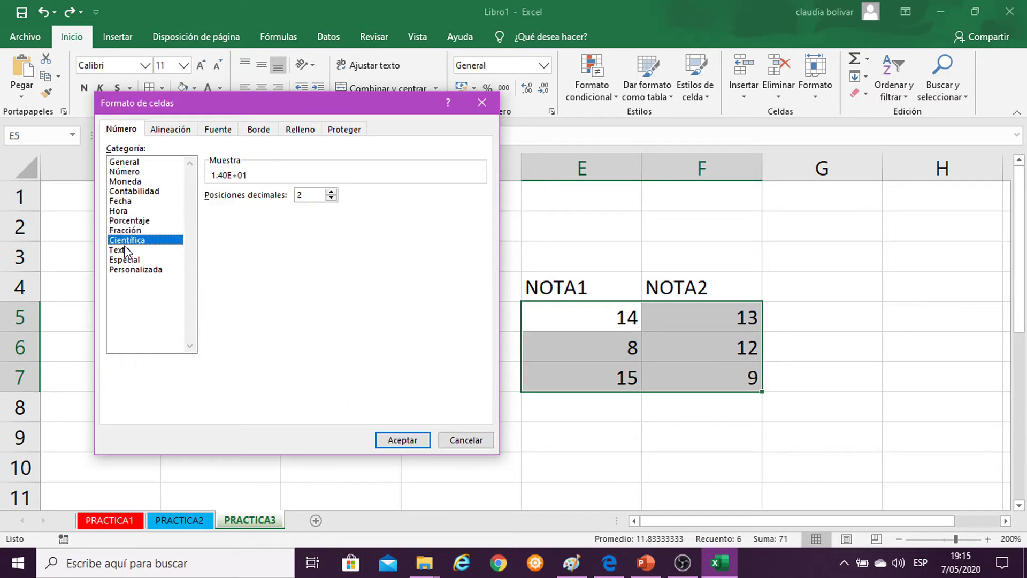
pyautogui.click(125, 250)
pyautogui.click(126, 258)
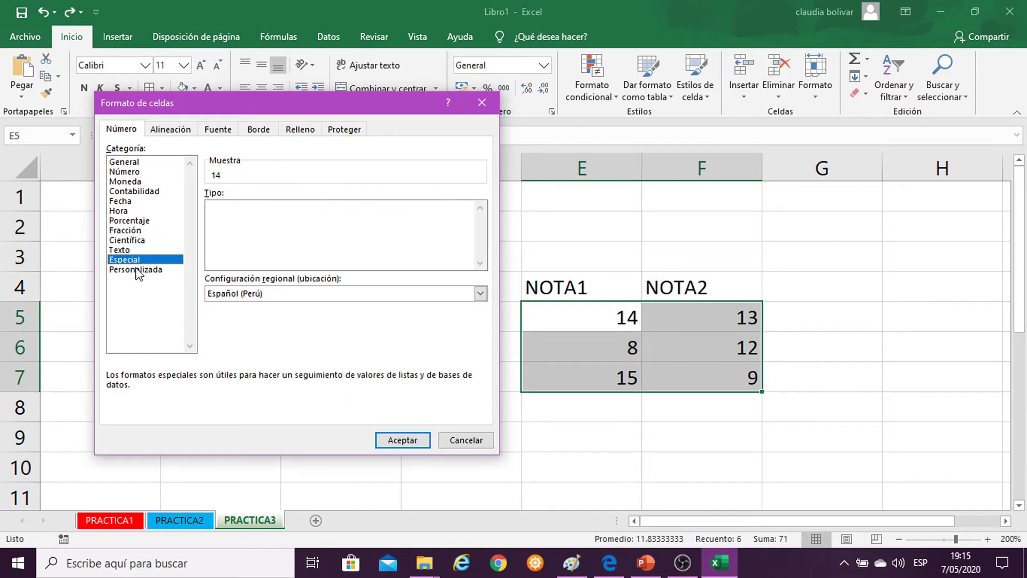
# Choose the Personalizada category and pick the #,##0 format code.
pyautogui.click(138, 270)
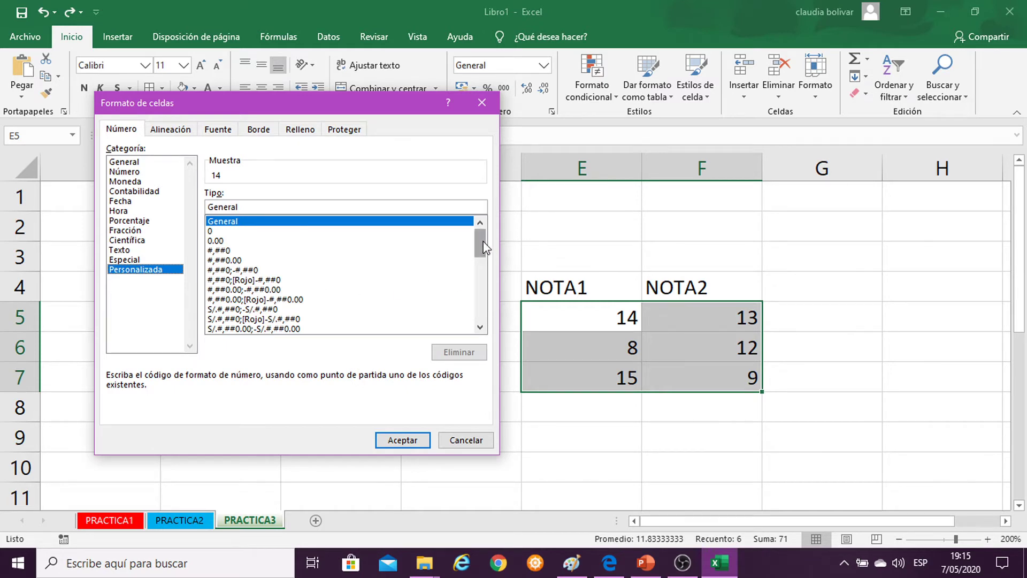
pyautogui.moveTo(484, 247)
pyautogui.mouseDown()
pyautogui.moveTo(496, 328)
pyautogui.moveTo(493, 284)
pyautogui.mouseUp()
pyautogui.click(229, 251)
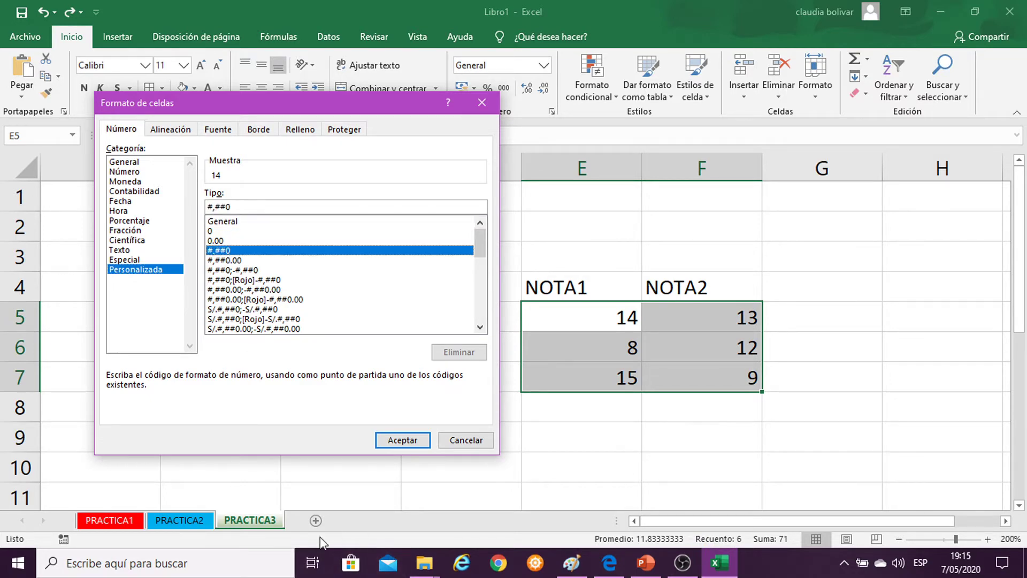
# Paste the format-settings screenshot showing #,##0 into Paint, position it, then return to Excel.
pyautogui.click(572, 568)
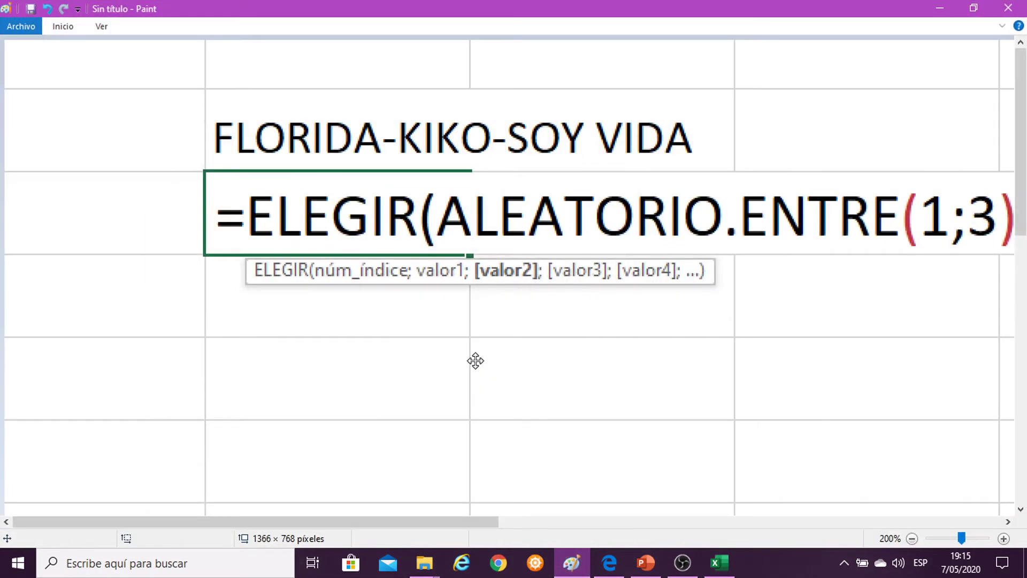
pyautogui.hotkey('ctrl', 'v')
pyautogui.moveTo(467, 319); pyautogui.dragTo(509, 121)
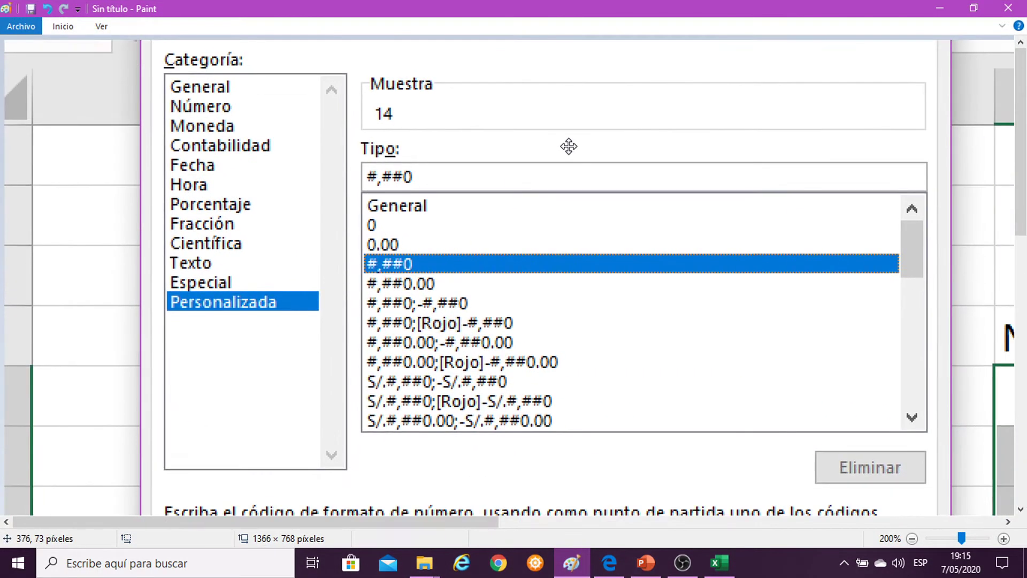
pyautogui.moveTo(558, 239); pyautogui.dragTo(552, 294)
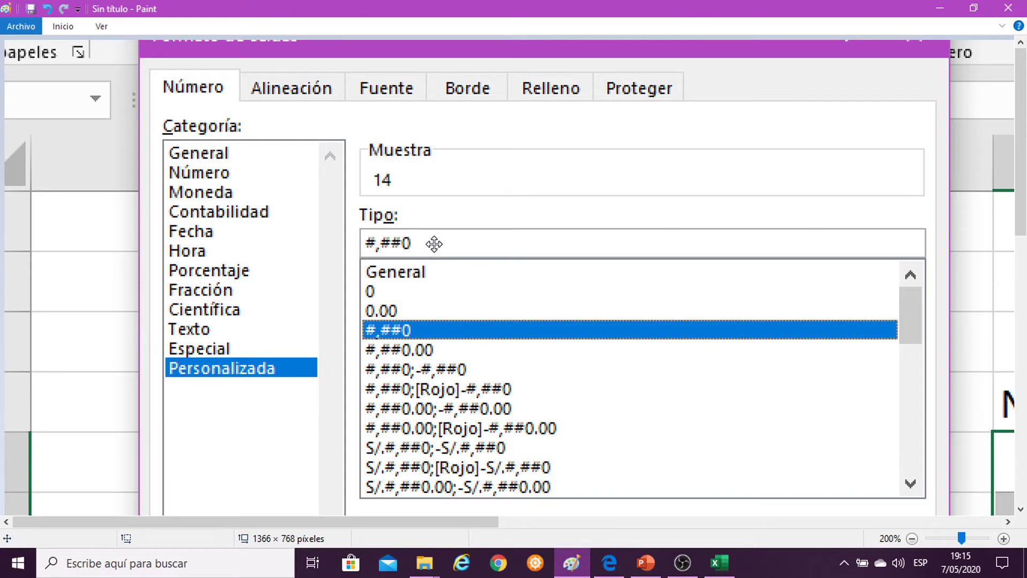
pyautogui.click(943, 2)
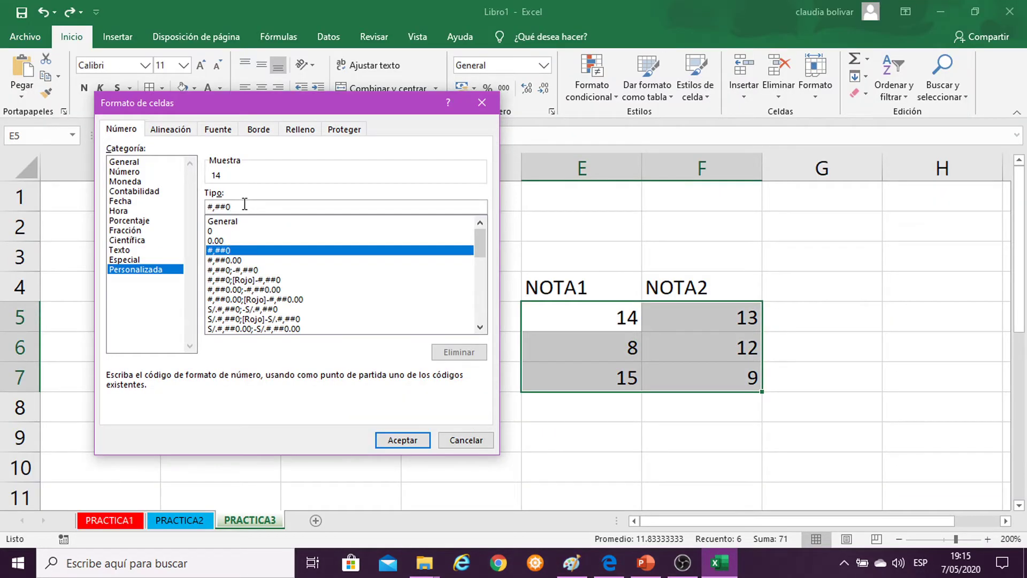
# Edit the custom format code in Tipo to 0#, then switch to Paint.
pyautogui.press('BackSpace')
pyautogui.press('BackSpace')
pyautogui.press('BackSpace')
pyautogui.press('BackSpace')
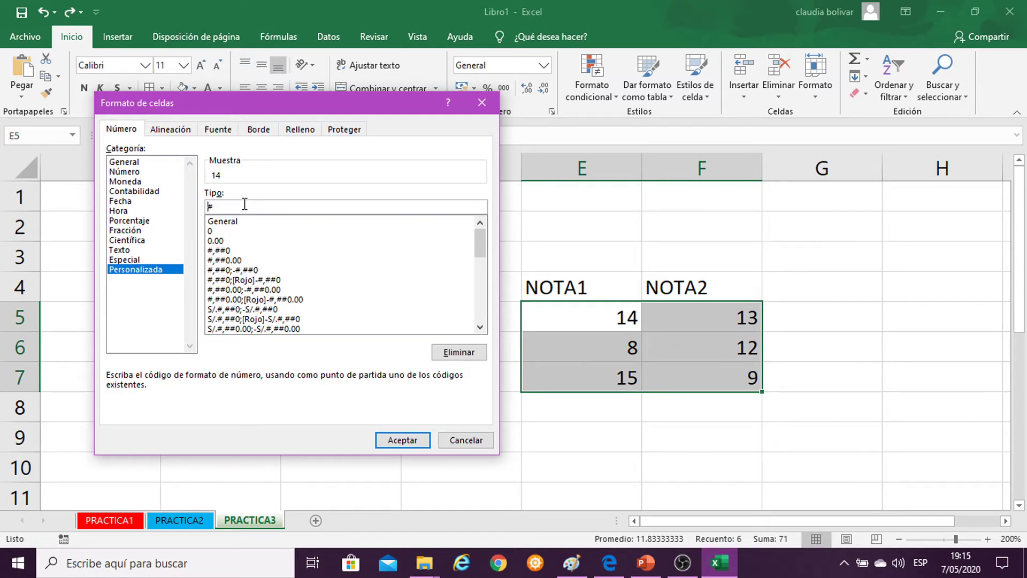
pyautogui.write('0')
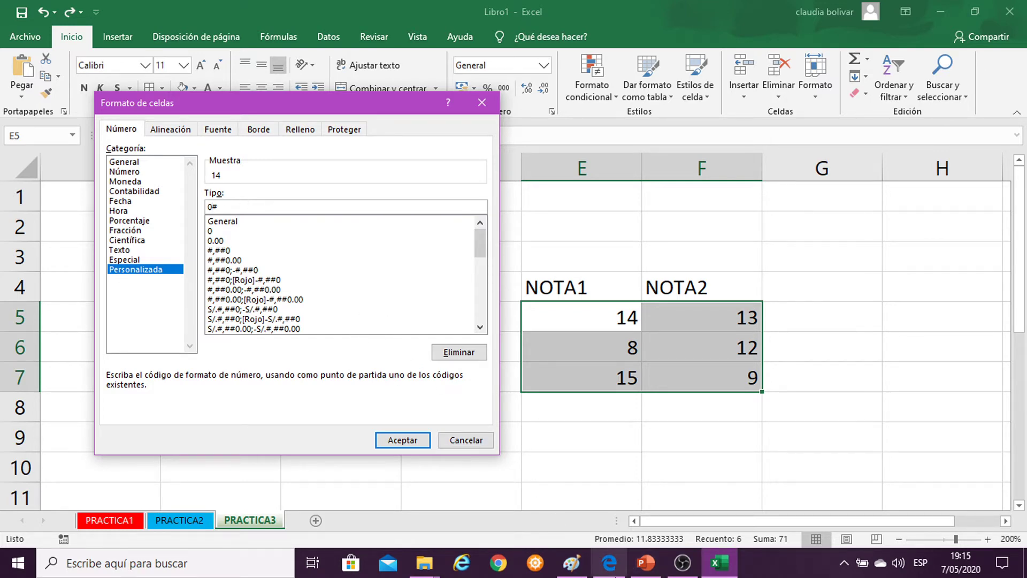
pyautogui.click(572, 563)
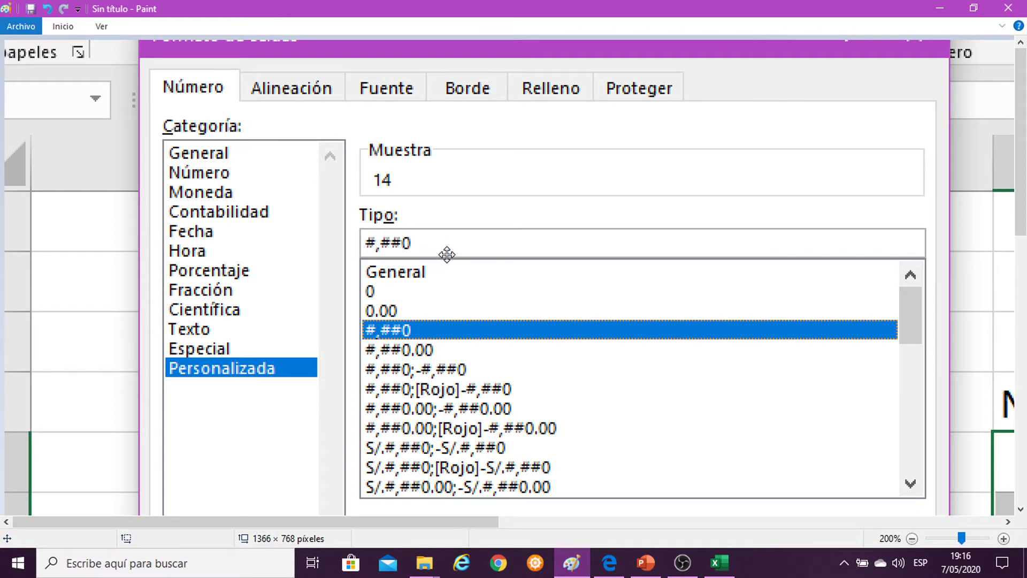
# Paste a fresh screenshot showing the 0# code into Paint, reposition and scroll it, then return to Excel.
pyautogui.hotkey('ctrl', 'v')
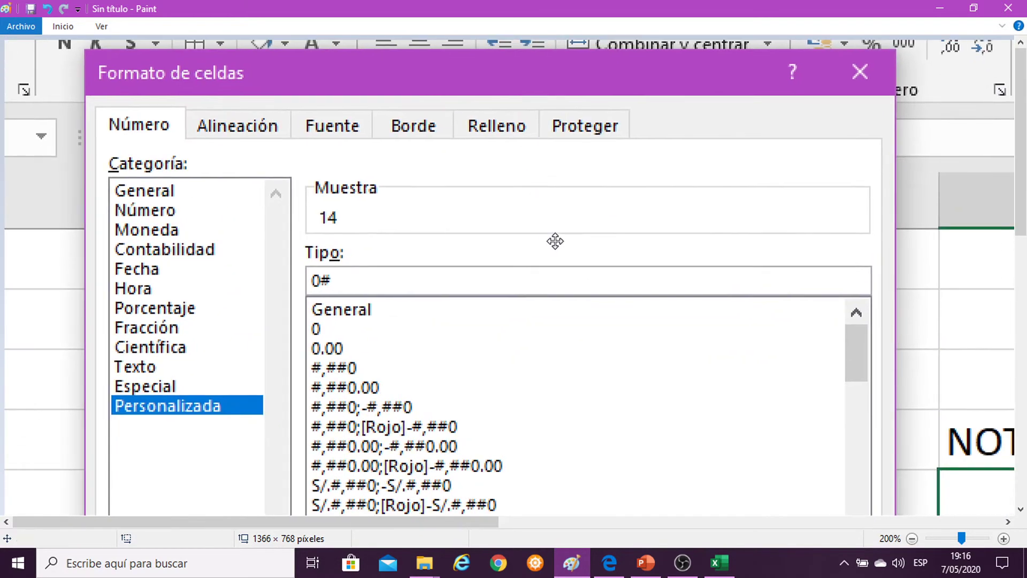
pyautogui.moveTo(555, 241); pyautogui.dragTo(598, 149)
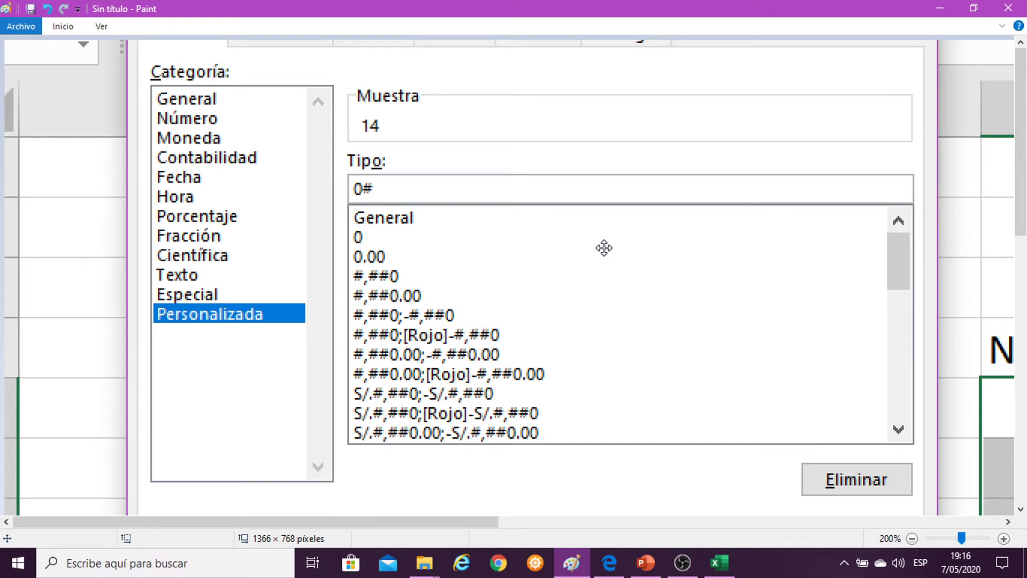
pyautogui.moveTo(557, 232); pyautogui.dragTo(566, 315)
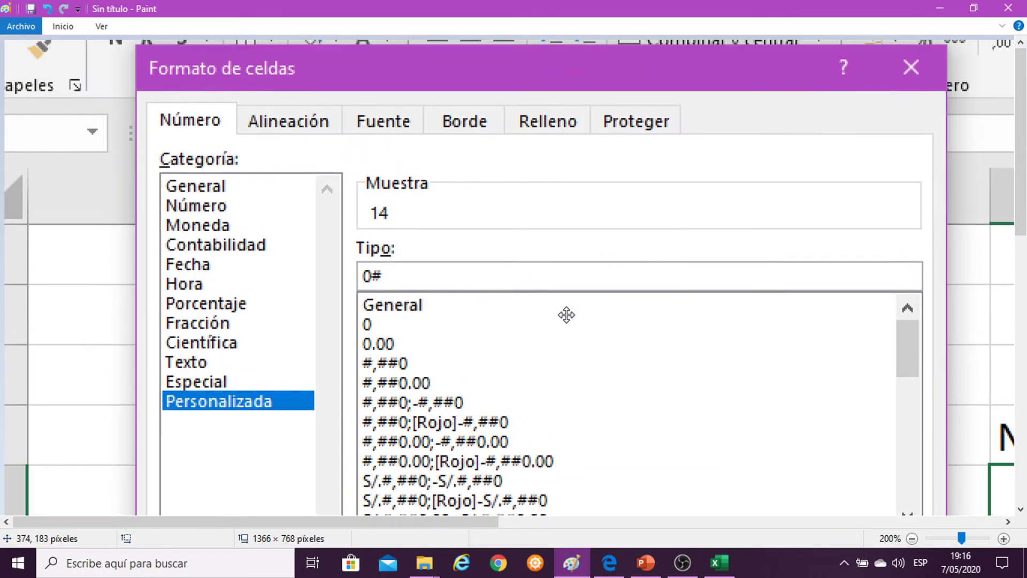
pyautogui.scroll(-2, 567, 314)
pyautogui.scroll(-3, 541, 207)
pyautogui.scroll(-2, 684, 307)
pyautogui.scroll(-1, 725, 257)
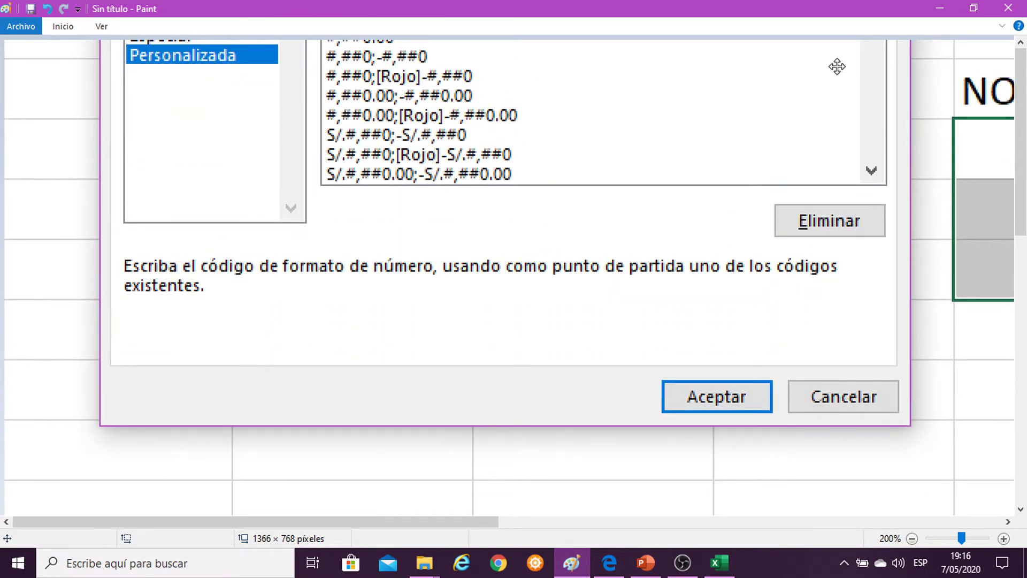
pyautogui.click(940, 8)
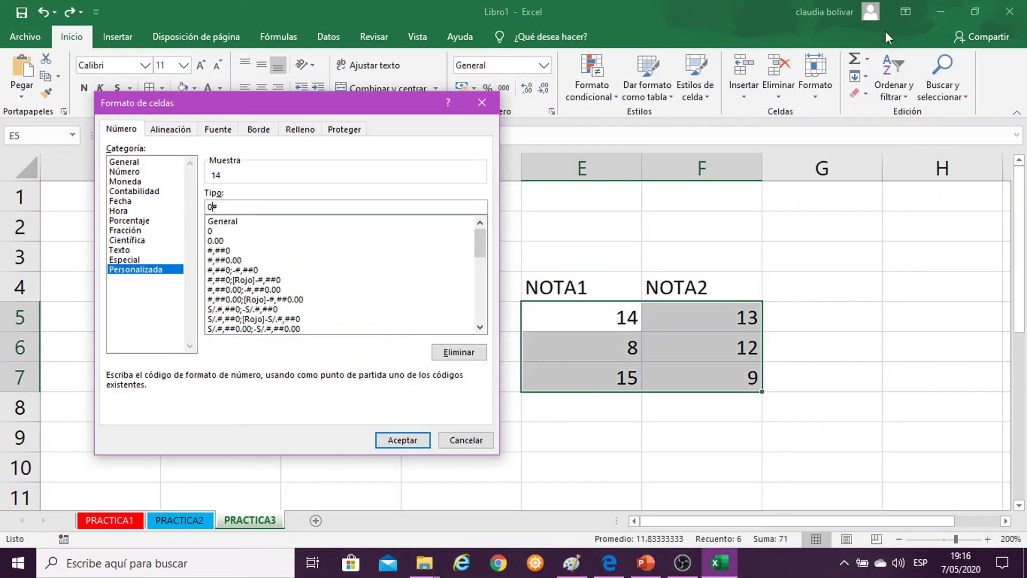
# Apply the 0# format so grades read 08 and 09, reselect E5:F7, and open Formato condicional.
pyautogui.click(402, 439)
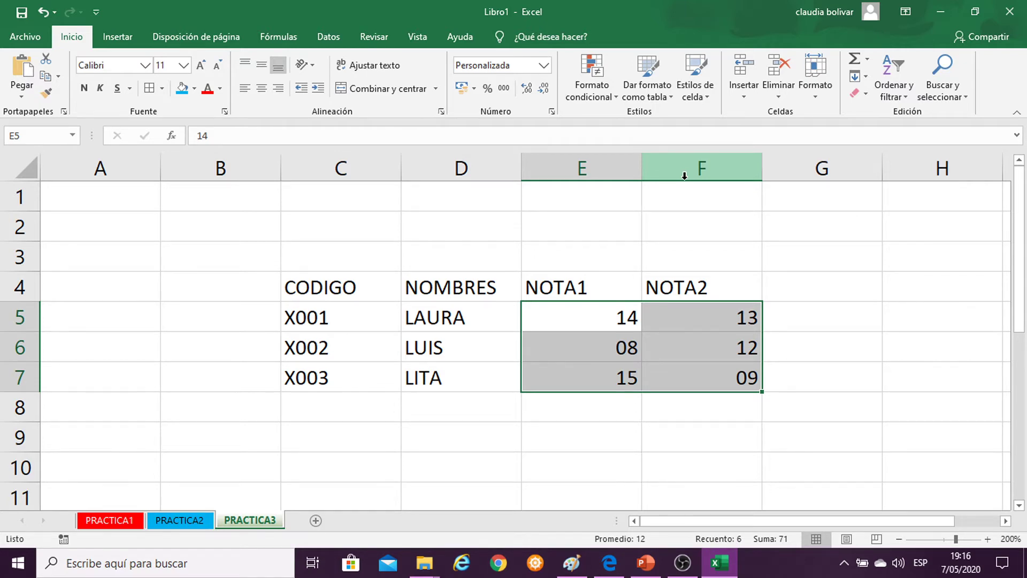
pyautogui.click(810, 259)
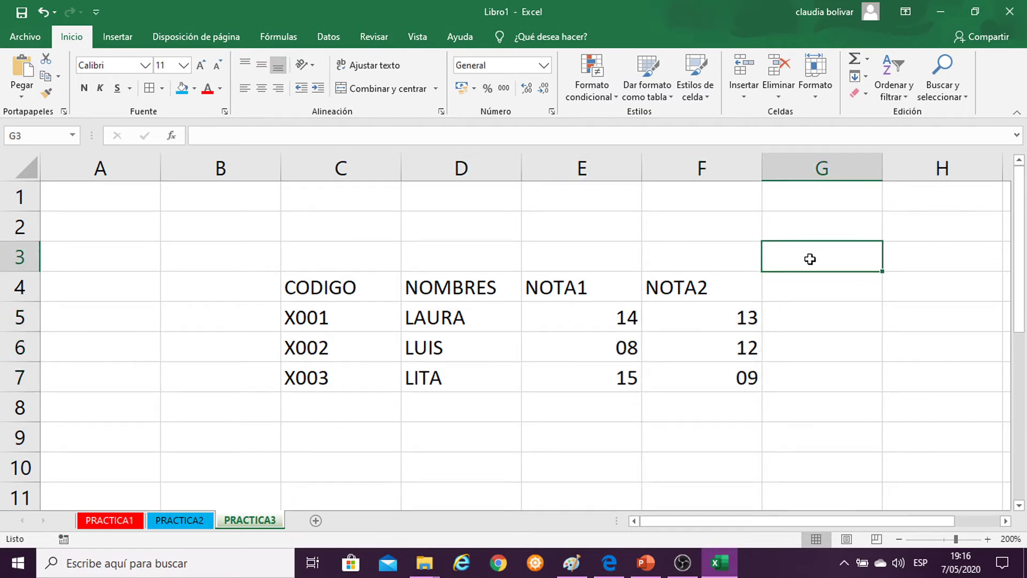
pyautogui.click(542, 314)
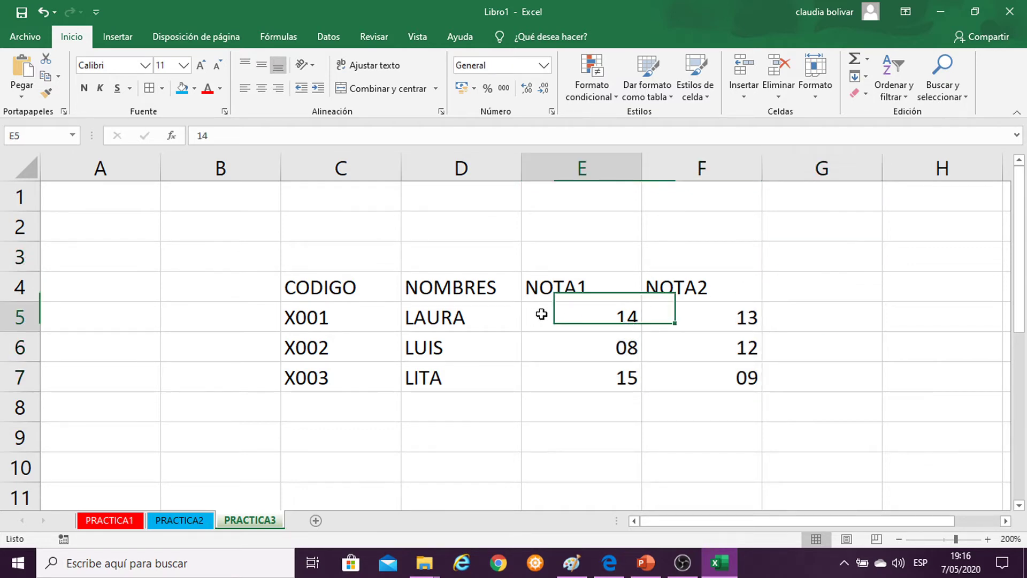
pyautogui.moveTo(541, 315); pyautogui.dragTo(652, 362)
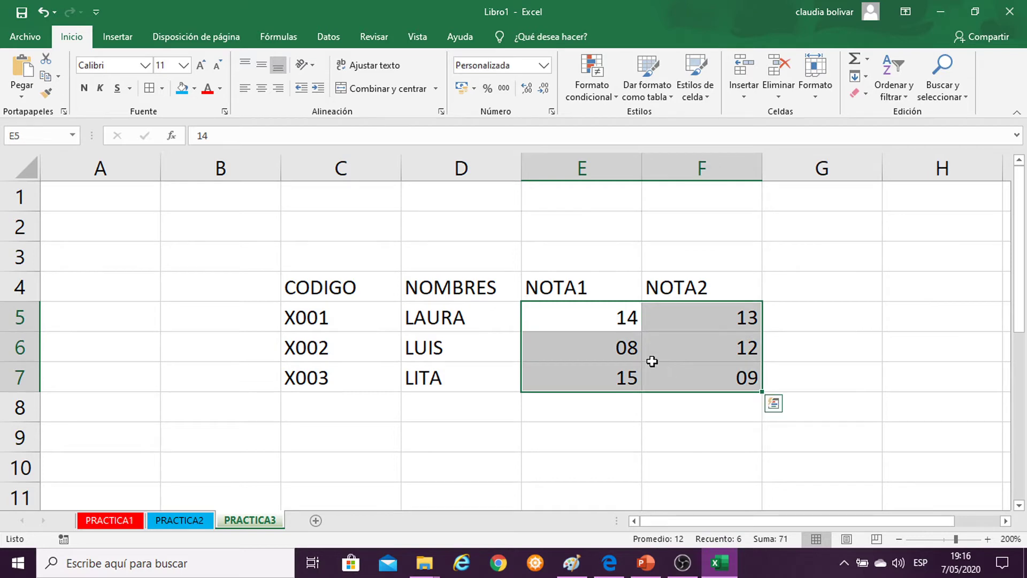
pyautogui.moveTo(582, 321); pyautogui.dragTo(682, 373)
pyautogui.click(603, 102)
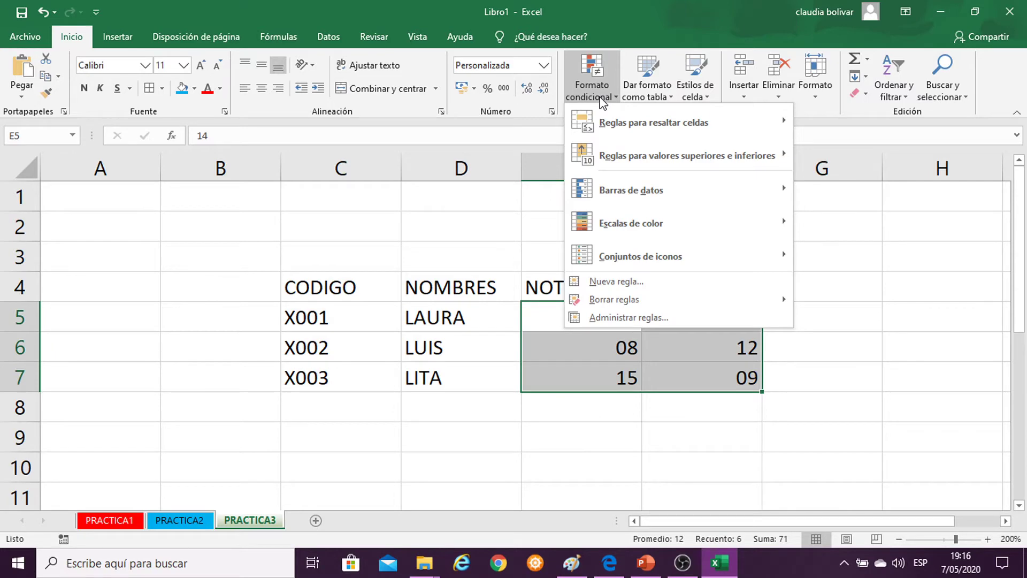
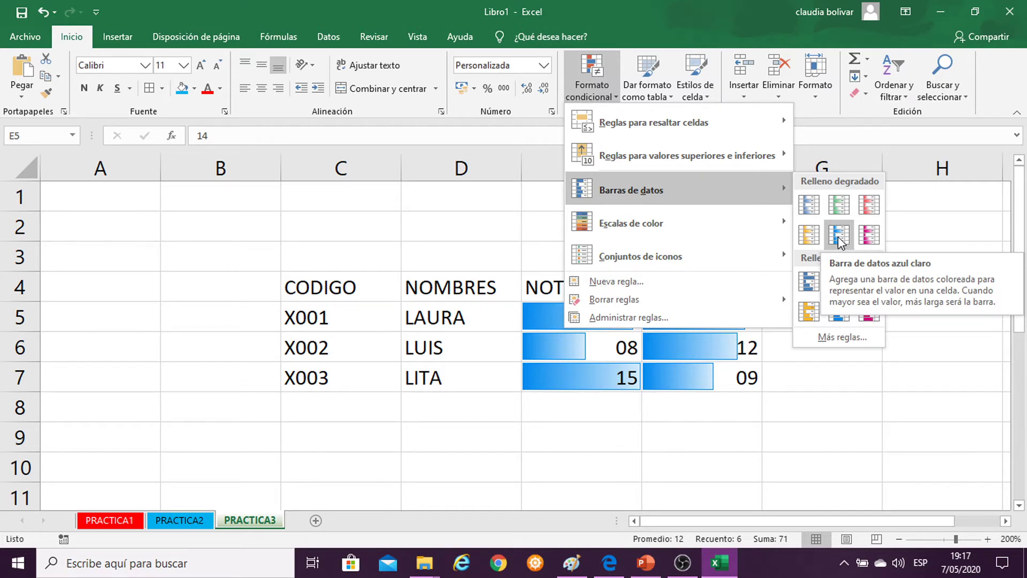
# Apply light-blue gradient data bars to the grades and test them by entering 20 in F7.
pyautogui.click(838, 237)
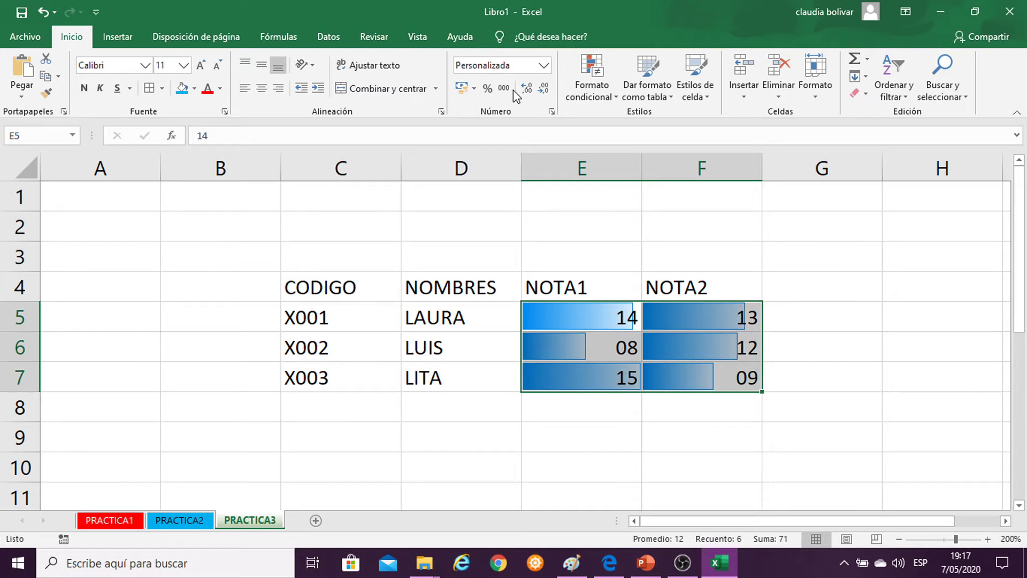
pyautogui.click(691, 379)
pyautogui.write('20')
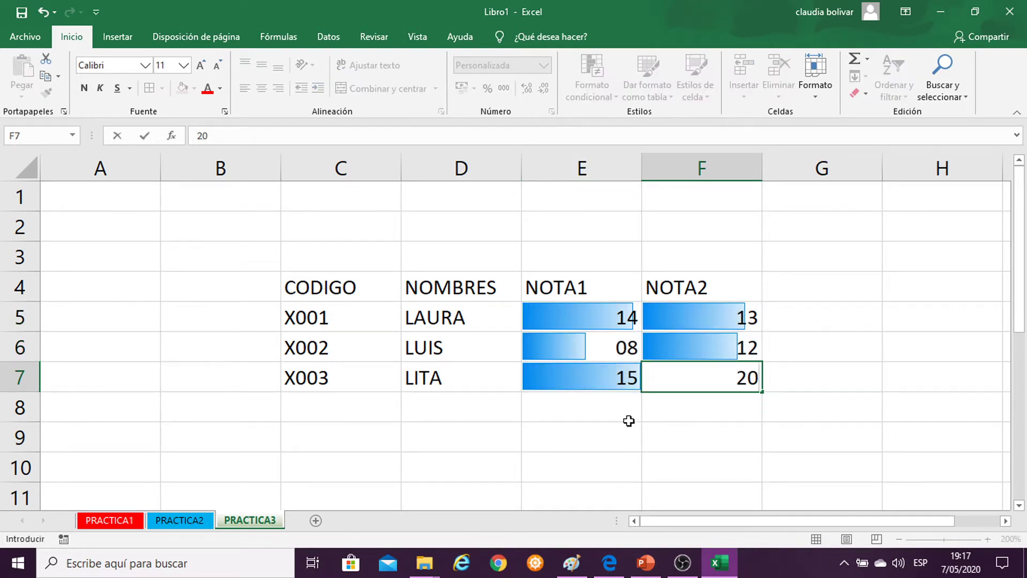
pyautogui.press('Return')
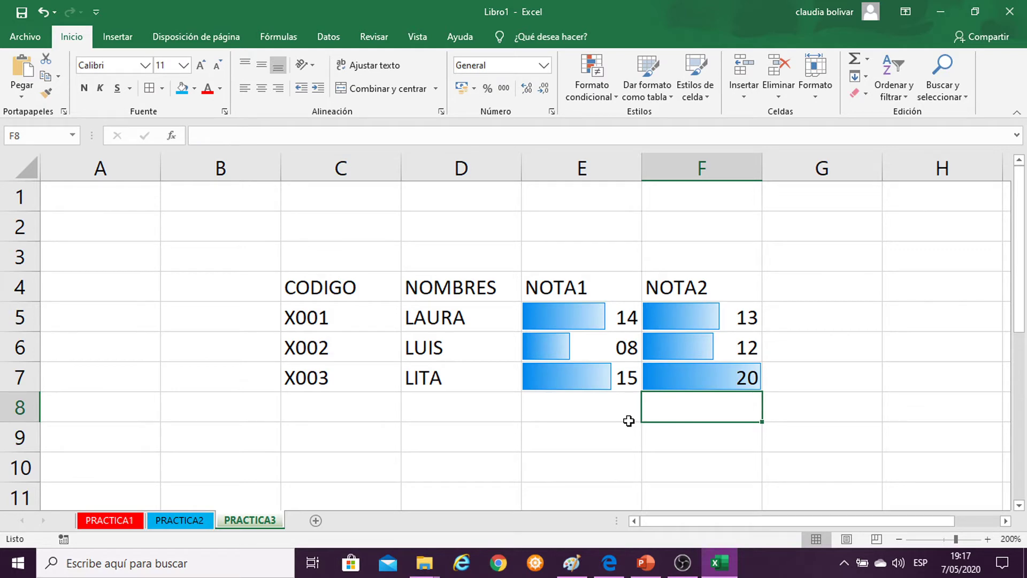
# Undo the F7 test and the data bars, then apply the 4 flechas (de color) icon set.
pyautogui.hotkey('ctrl', 'z')
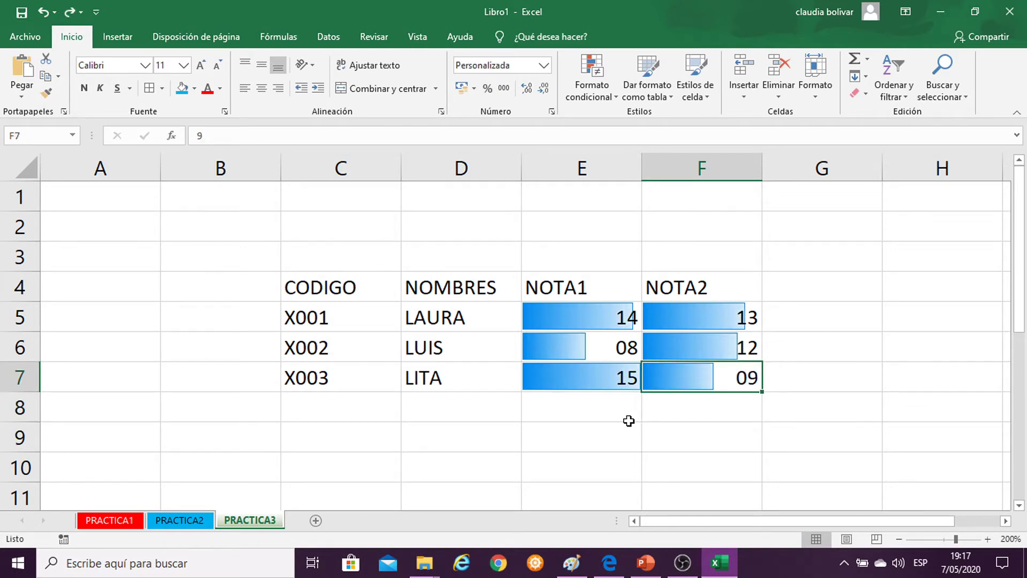
pyautogui.hotkey('ctrl', 'z')
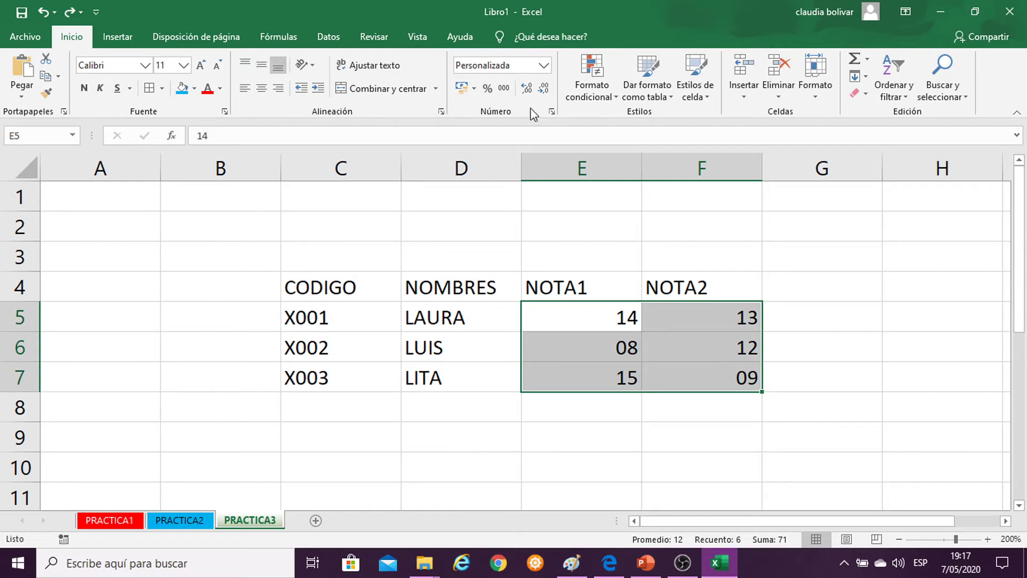
pyautogui.click(598, 98)
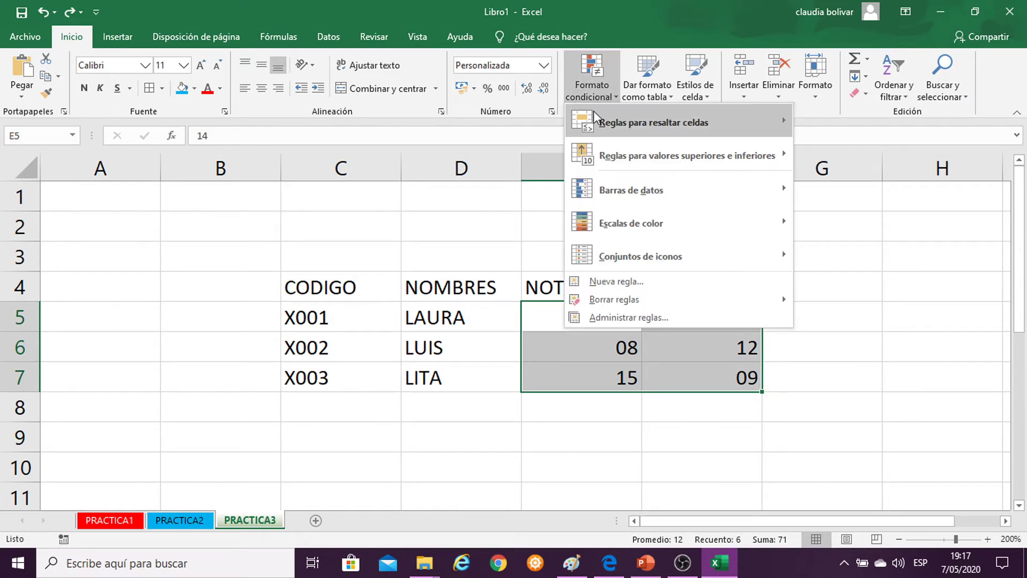
pyautogui.moveTo(641, 256)
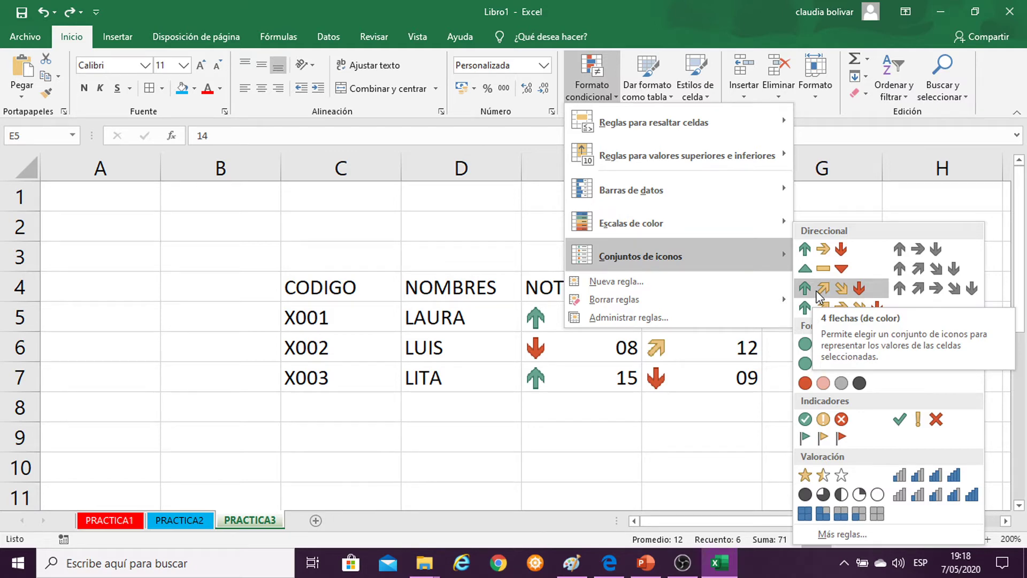
pyautogui.click(817, 291)
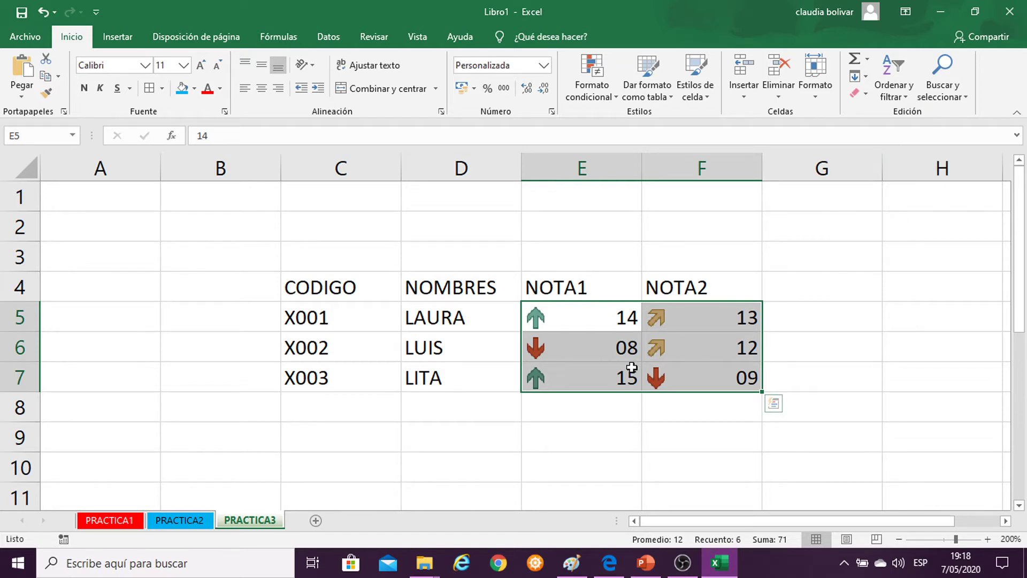
pyautogui.click(610, 353)
pyautogui.write('20')
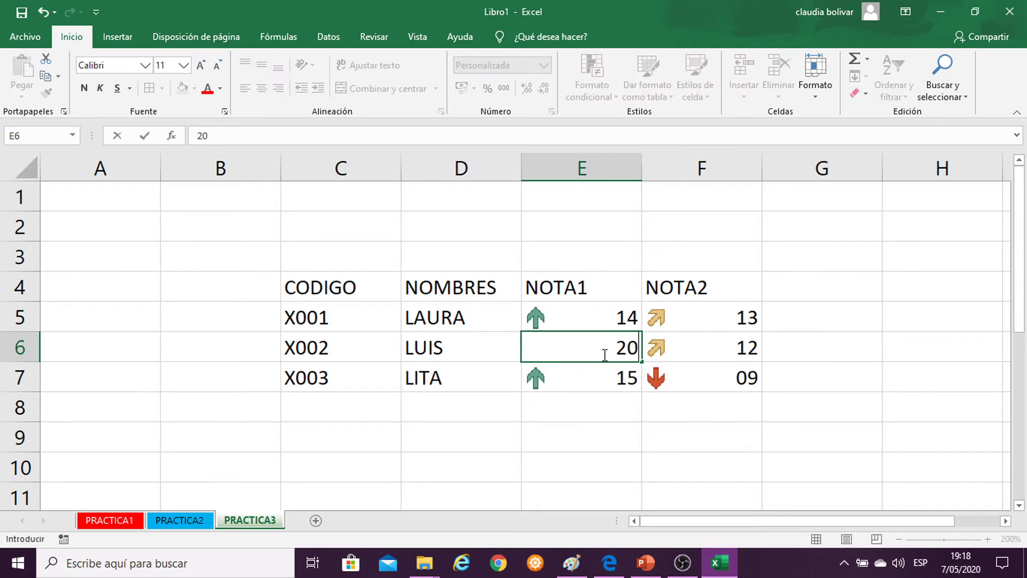
pyautogui.press('Return')
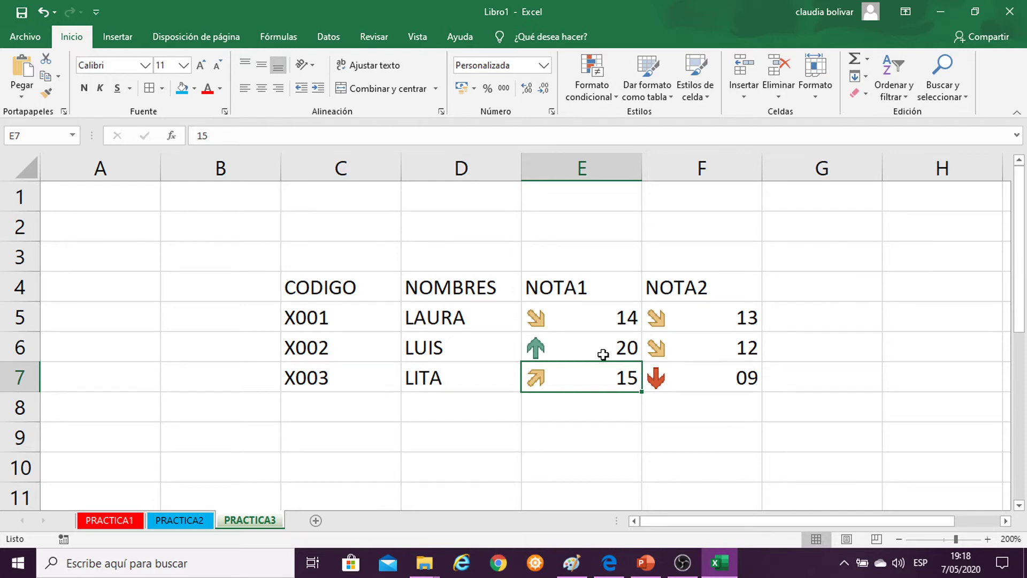
pyautogui.hotkey('ctrl', 'z')
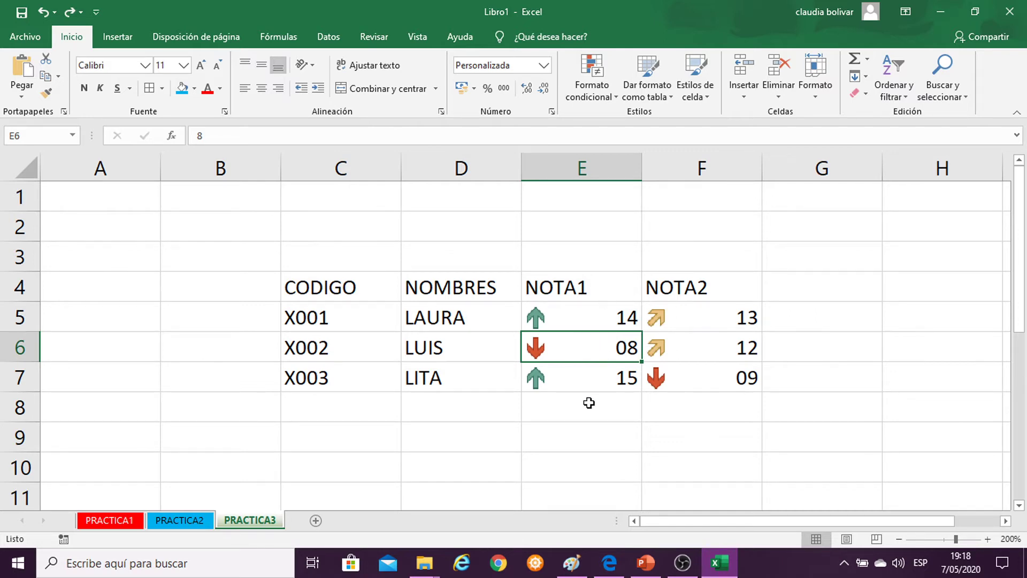
pyautogui.scroll(-1, 589, 403)
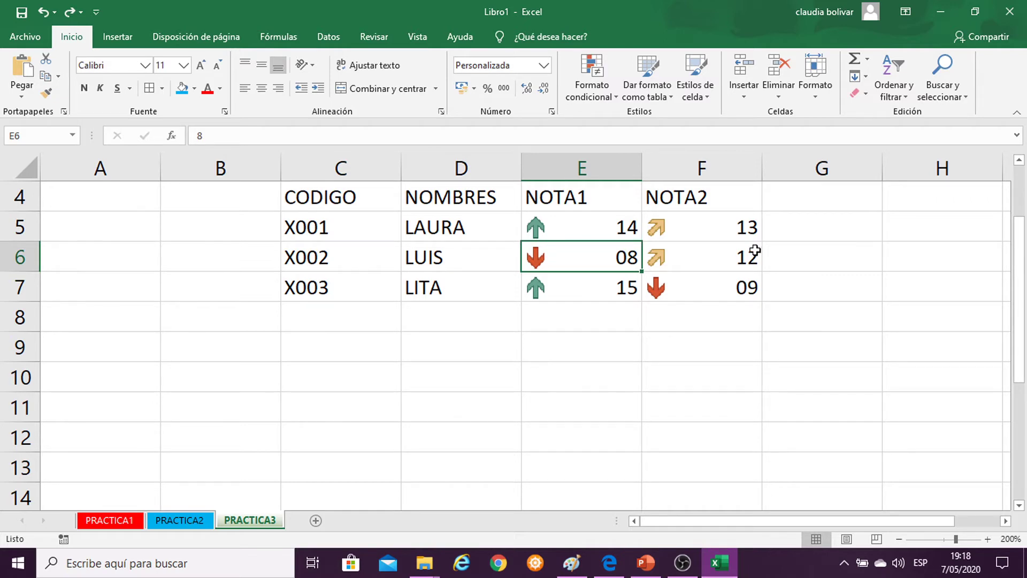
pyautogui.scroll(1, 562, 229)
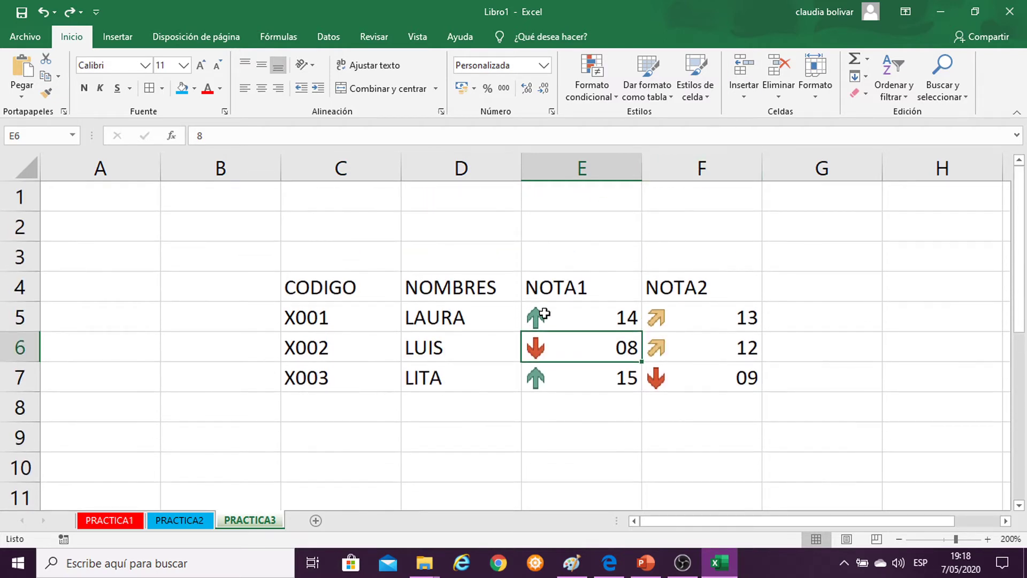
pyautogui.moveTo(544, 319); pyautogui.dragTo(686, 367)
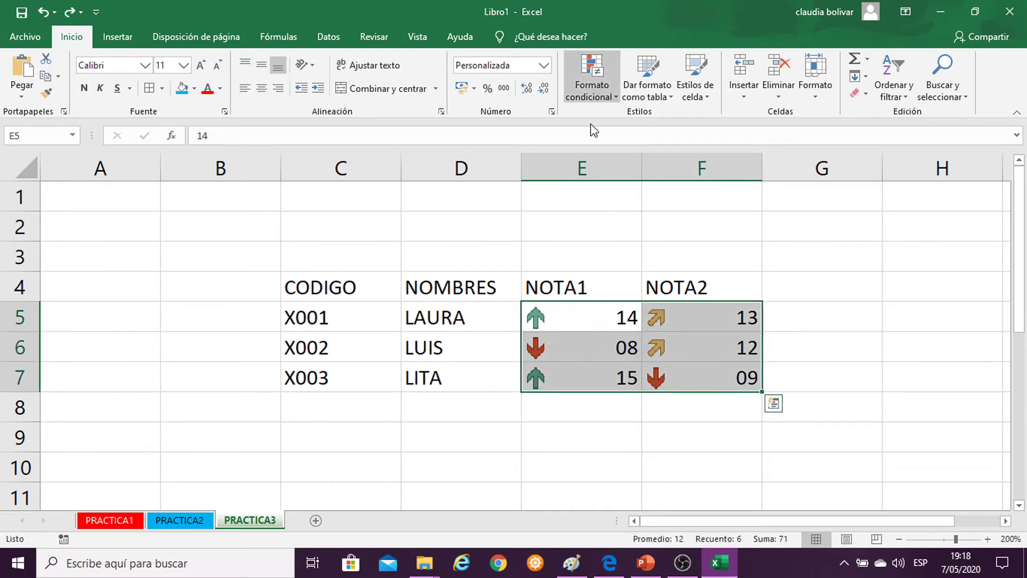
# Clear the conditional formatting rules from the selected grades and bring up the Paint reference image.
pyautogui.click(615, 98)
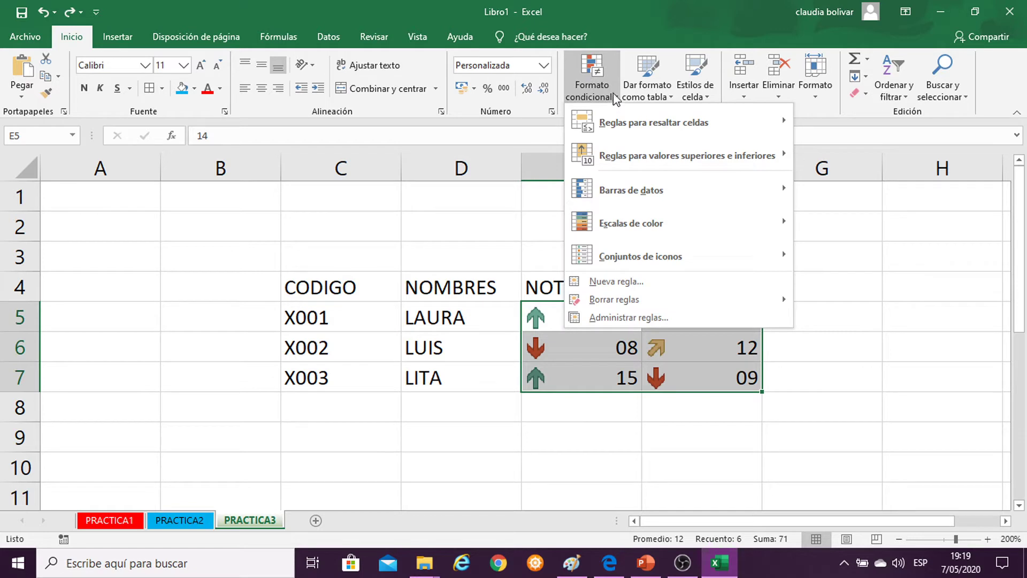
pyautogui.moveTo(614, 300)
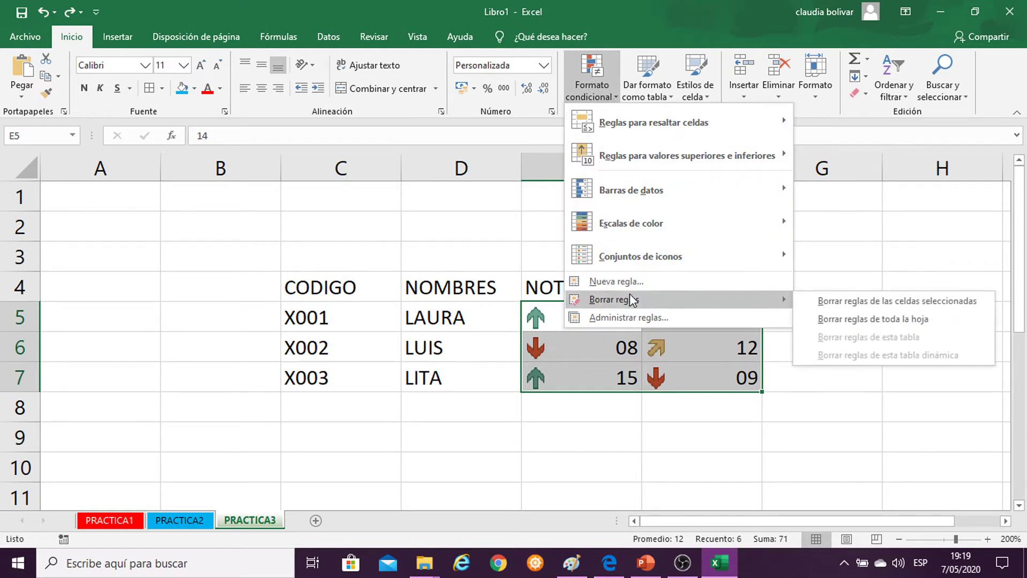
pyautogui.click(827, 307)
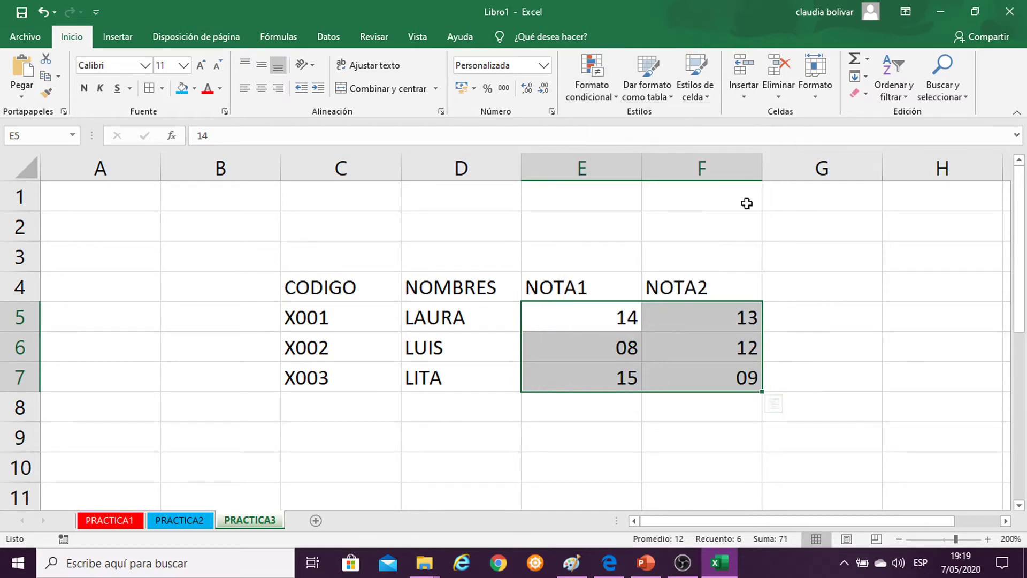
pyautogui.click(572, 562)
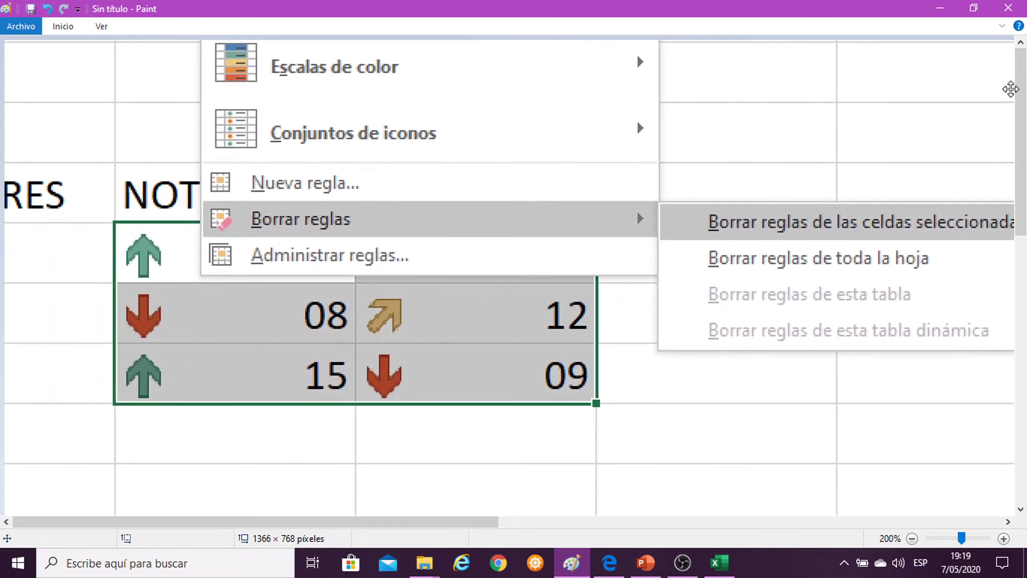
# Minimise Paint to return to the Excel grade table.
pyautogui.click(937, 8)
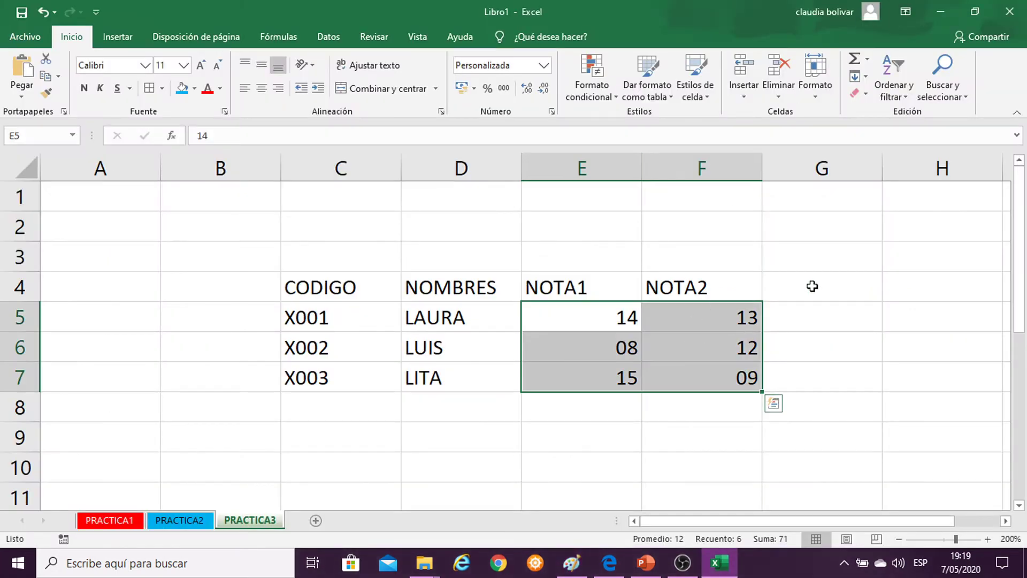
# Review the rule menus in the Paint screenshot, then return to Excel's conditional formatting options.
pyautogui.click(573, 563)
pyautogui.moveTo(563, 488)
pyautogui.mouseDown()
pyautogui.moveTo(514, 216)
pyautogui.moveTo(596, 337)
pyautogui.moveTo(567, 315)
pyautogui.moveTo(587, 106)
pyautogui.moveTo(610, 162)
pyautogui.moveTo(563, 427)
pyautogui.moveTo(535, 353)
pyautogui.moveTo(534, 273)
pyautogui.mouseUp()
pyautogui.moveTo(534, 479); pyautogui.dragTo(519, 305)
pyautogui.moveTo(592, 355)
pyautogui.mouseDown()
pyautogui.moveTo(466, 315)
pyautogui.moveTo(502, 309)
pyautogui.mouseUp()
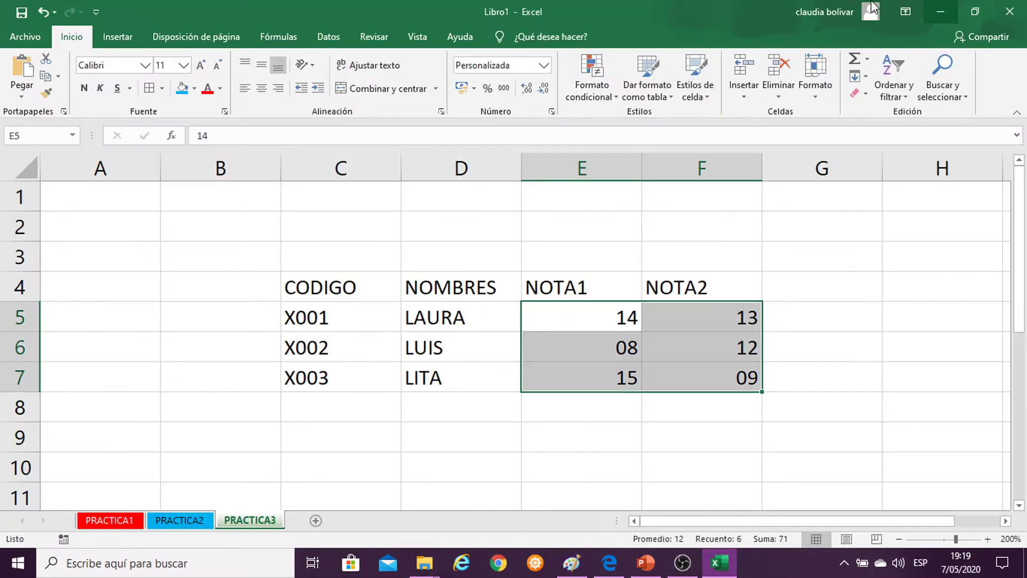
pyautogui.click(940, 8)
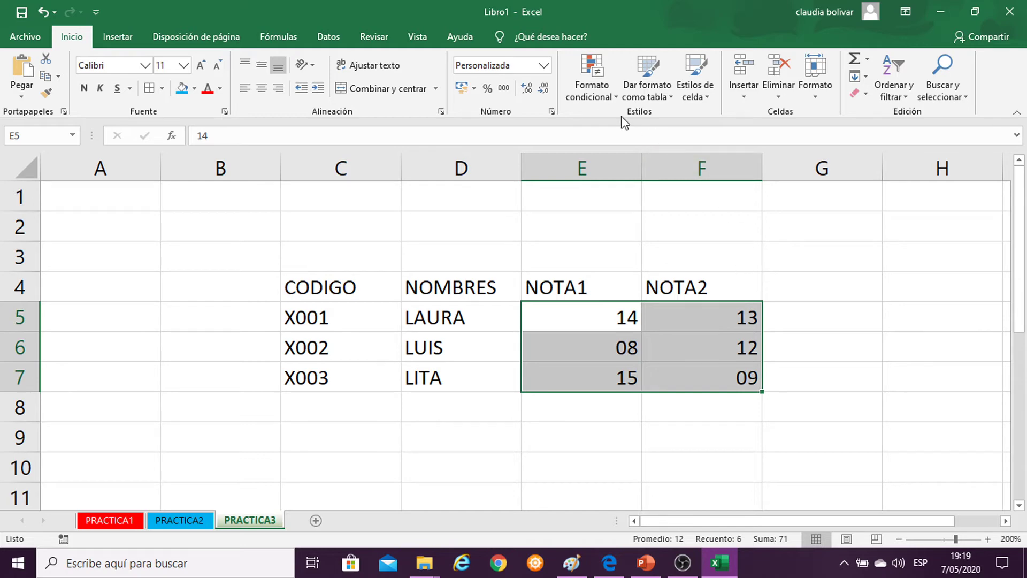
pyautogui.click(602, 88)
pyautogui.moveTo(653, 122)
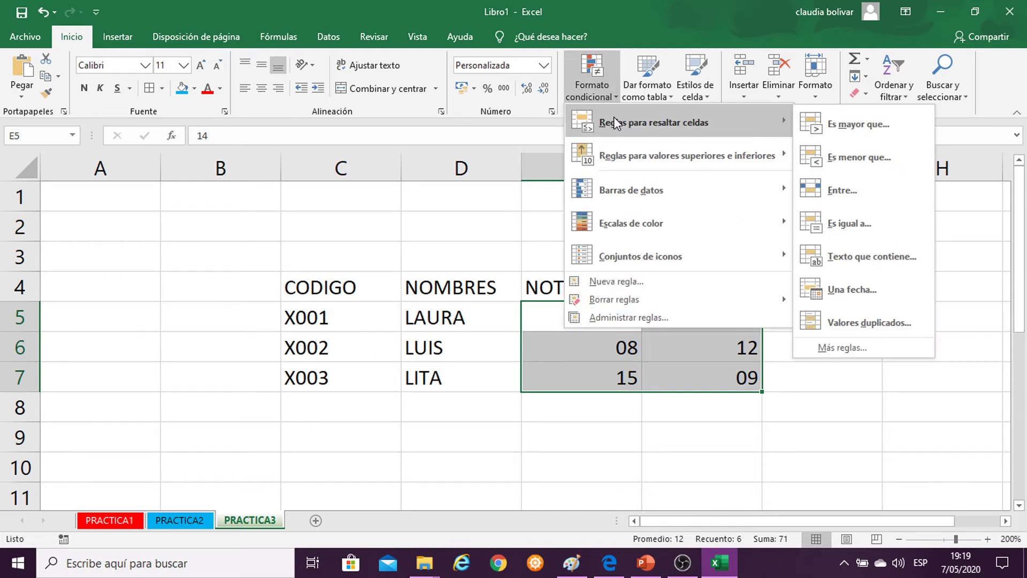
# Choose the Es mayor que rule and change its threshold from 12 to 10.4.
pyautogui.click(846, 124)
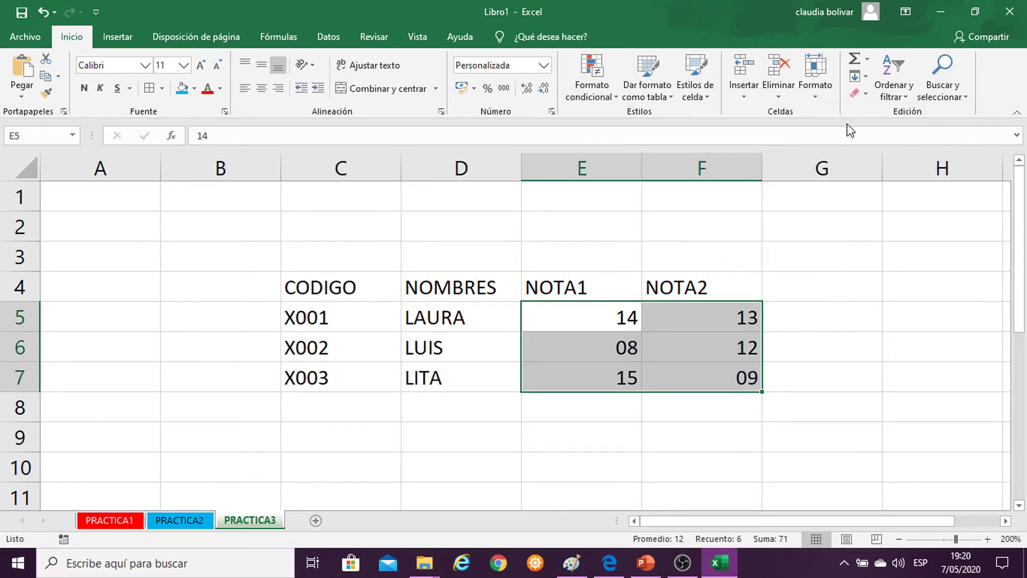
pyautogui.moveTo(499, 229); pyautogui.dragTo(512, 186)
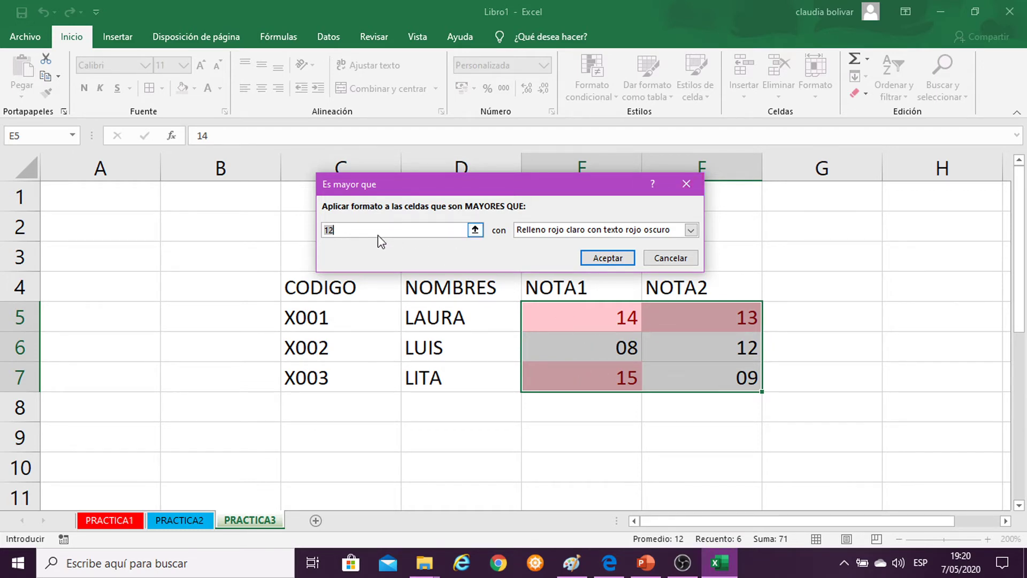
pyautogui.press('BackSpace')
pyautogui.write('10')
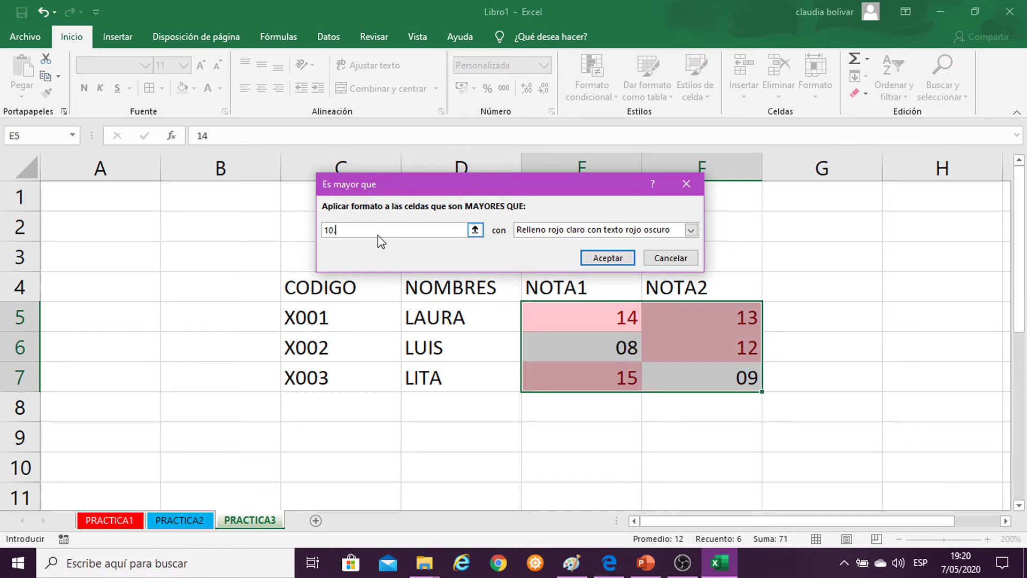
pyautogui.write('.5')
pyautogui.press('BackSpace')
pyautogui.write('4')
pyautogui.click(570, 573)
# Paste the greater-than rule screenshot into Paint, position it in view, and return to Excel.
pyautogui.hotkey('ctrl', 'v')
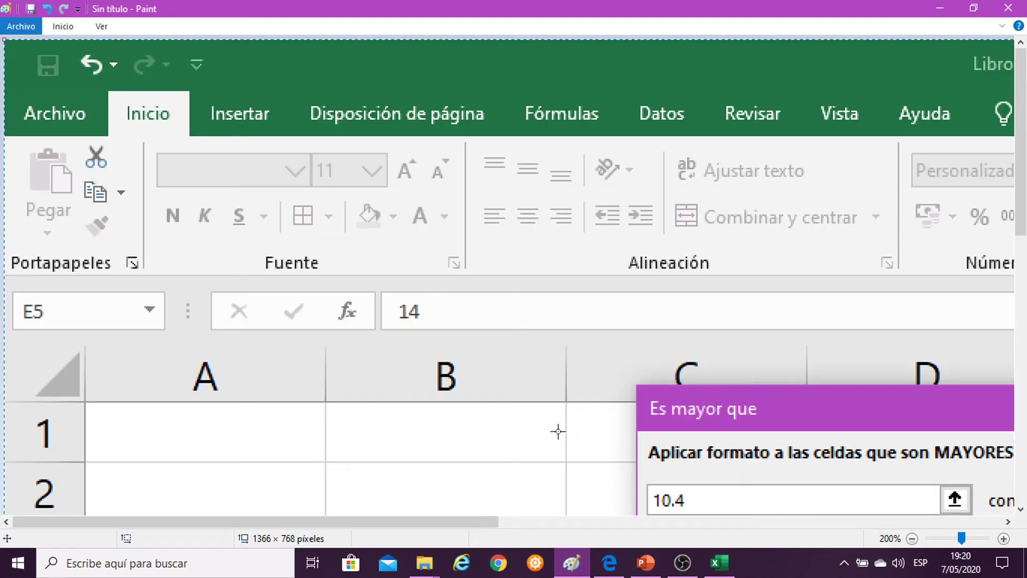
pyautogui.moveTo(808, 418); pyautogui.dragTo(476, 213)
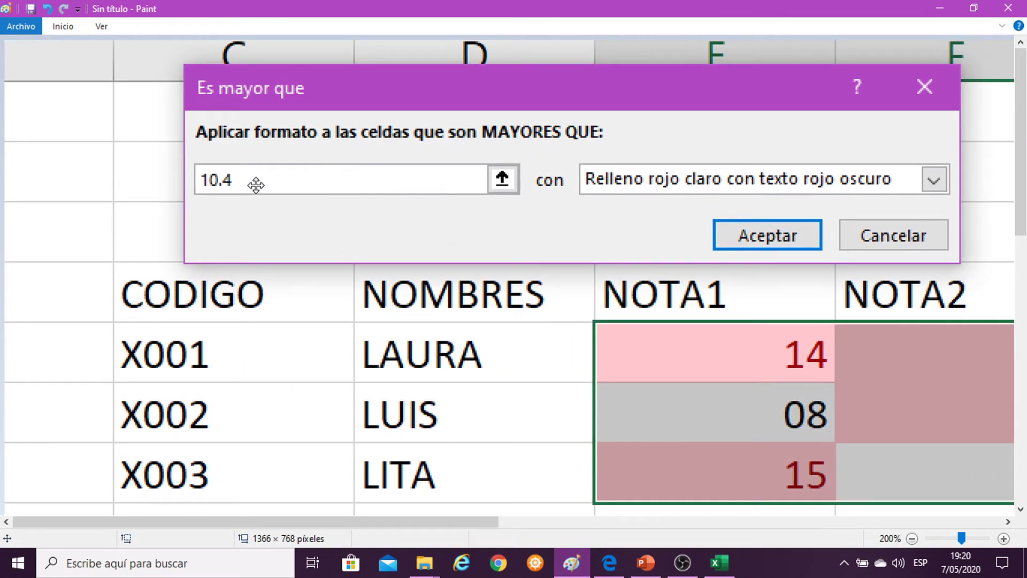
pyautogui.moveTo(530, 183); pyautogui.dragTo(387, 92)
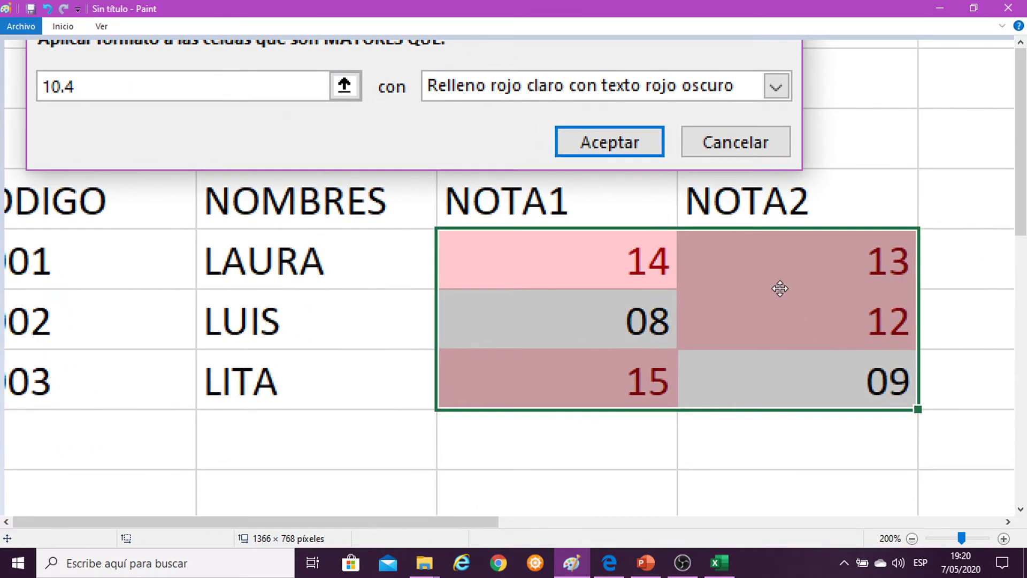
pyautogui.moveTo(720, 268); pyautogui.dragTo(744, 298)
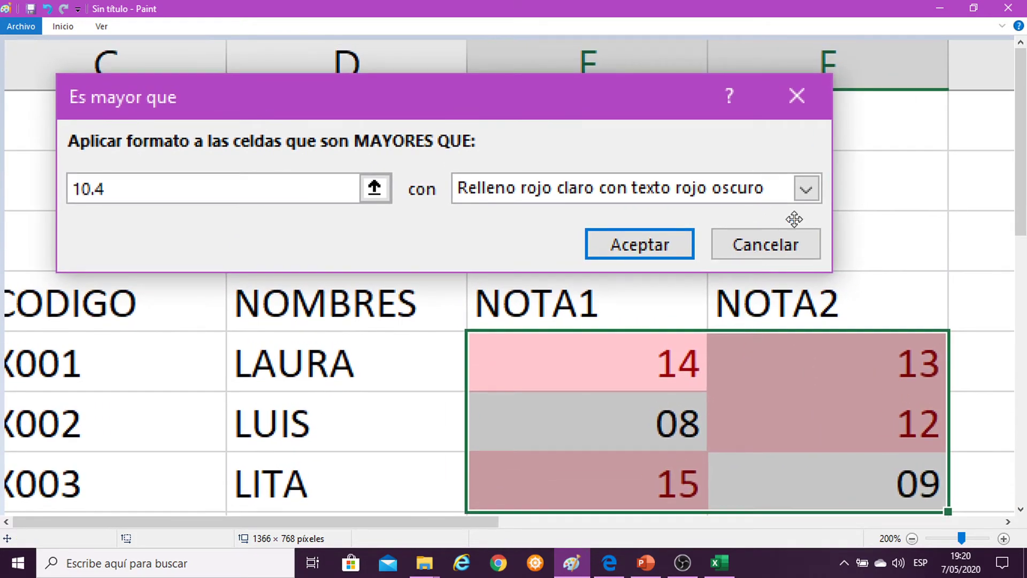
pyautogui.click(941, 8)
# Give the greater-than 10.4 rule a custom Negrita Cursiva blue text format and apply it.
pyautogui.click(691, 230)
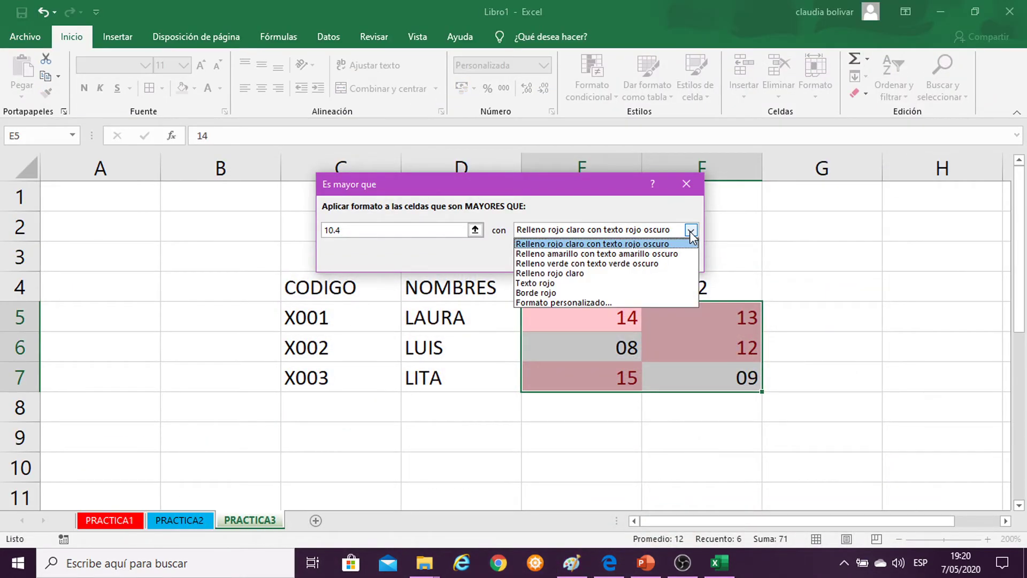
pyautogui.click(629, 300)
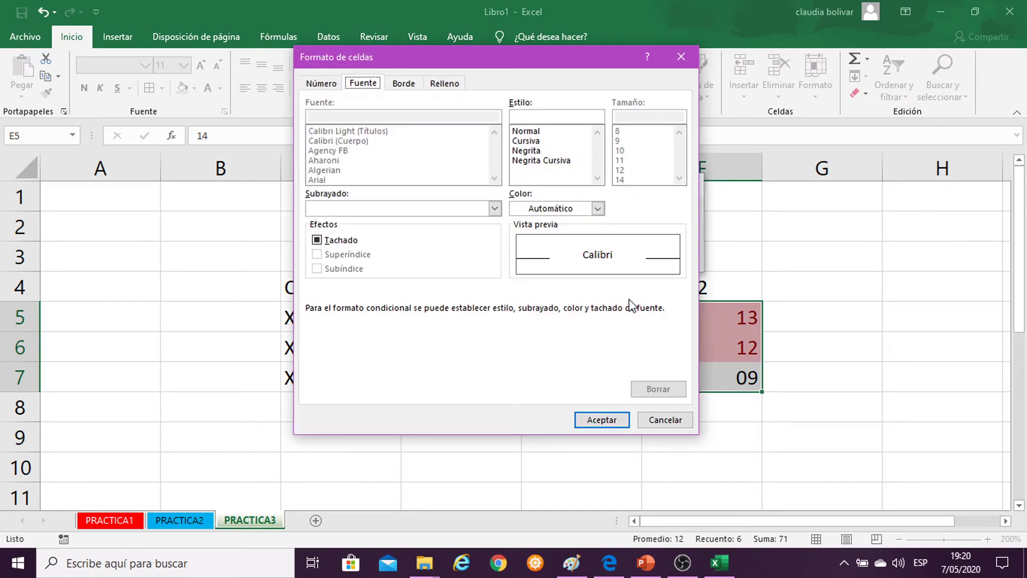
pyautogui.moveTo(547, 53); pyautogui.dragTo(384, 70)
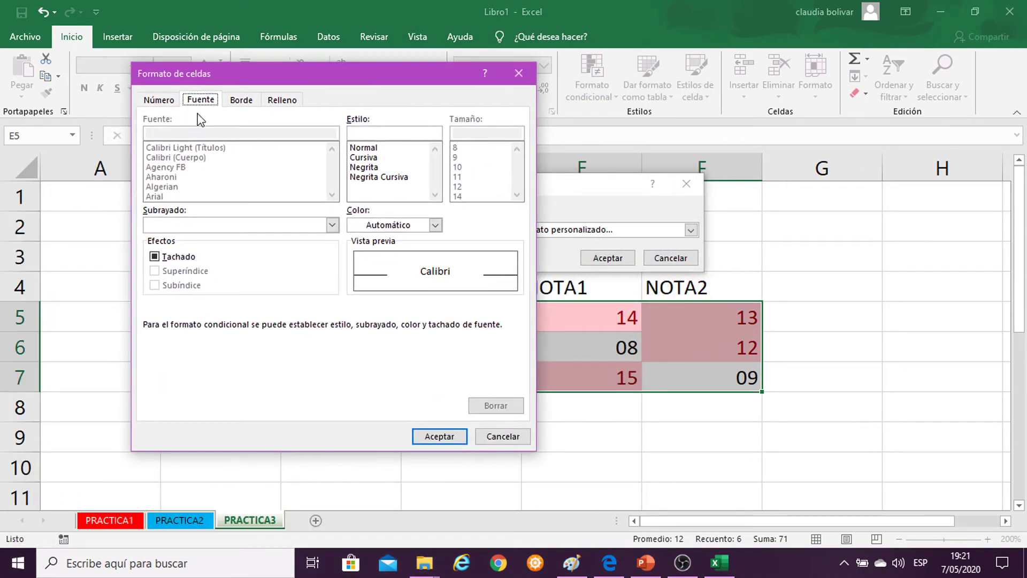
pyautogui.click(405, 178)
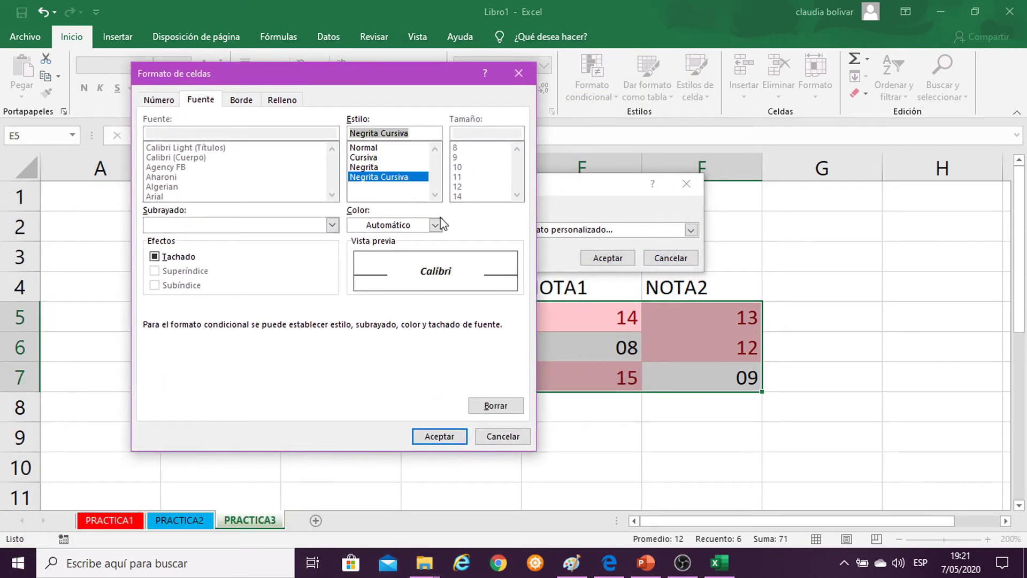
pyautogui.click(435, 227)
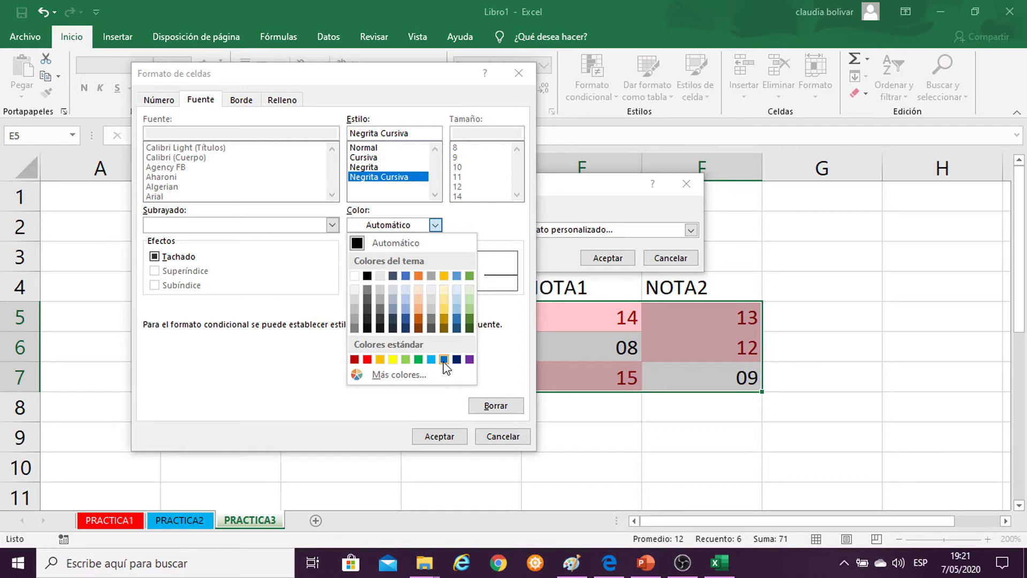
pyautogui.click(443, 359)
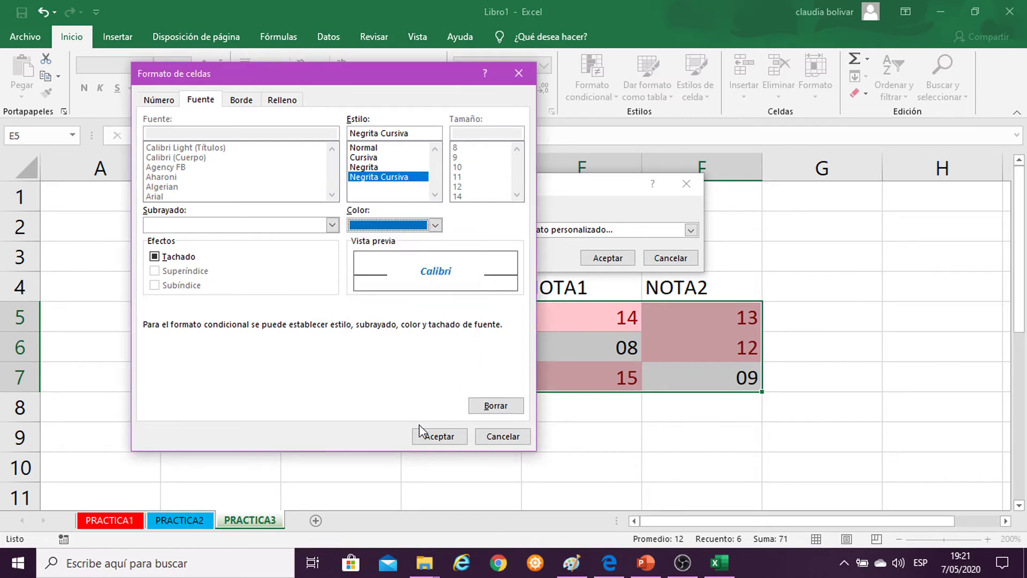
pyautogui.click(435, 437)
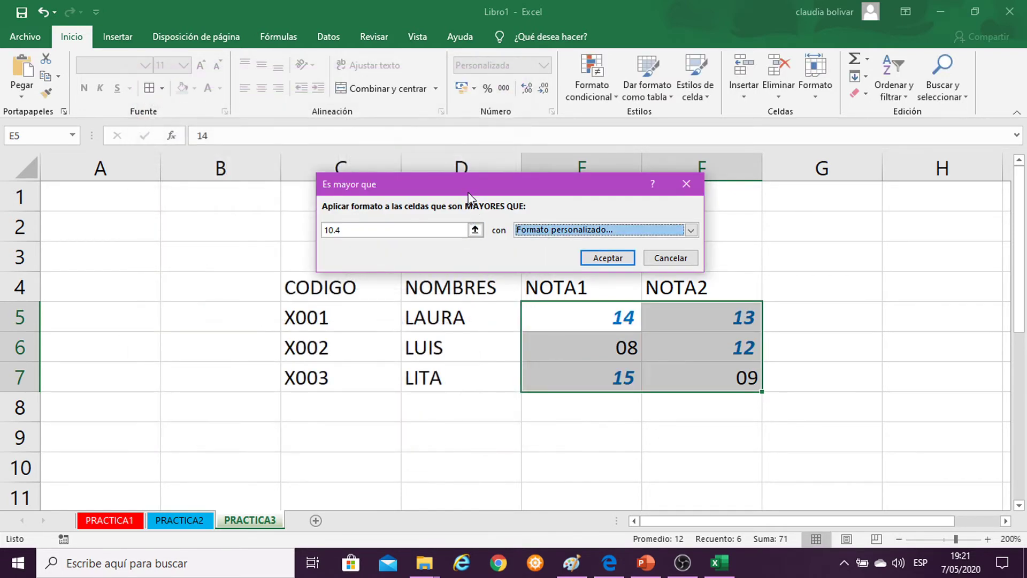
pyautogui.moveTo(497, 183); pyautogui.dragTo(503, 145)
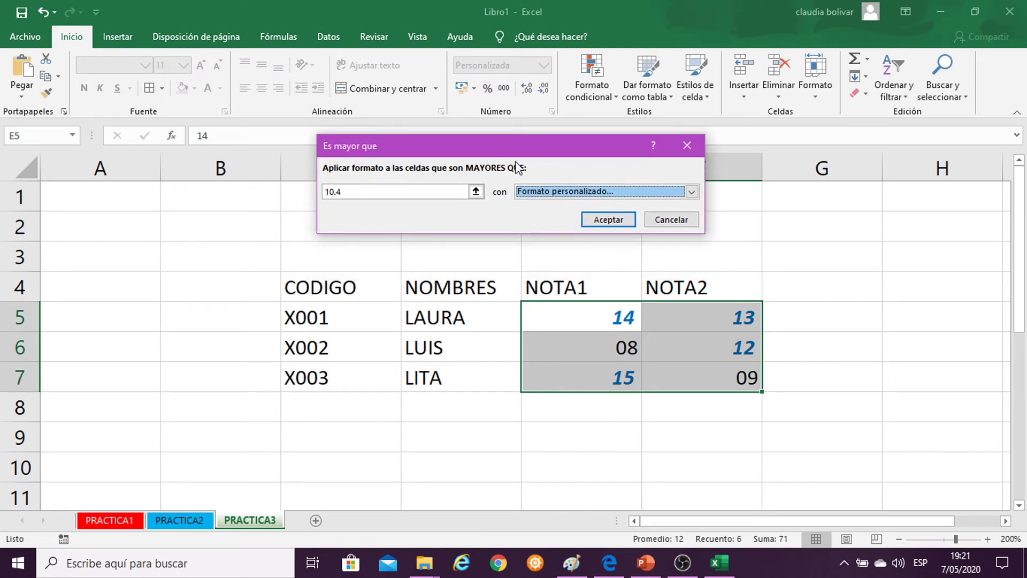
pyautogui.click(607, 220)
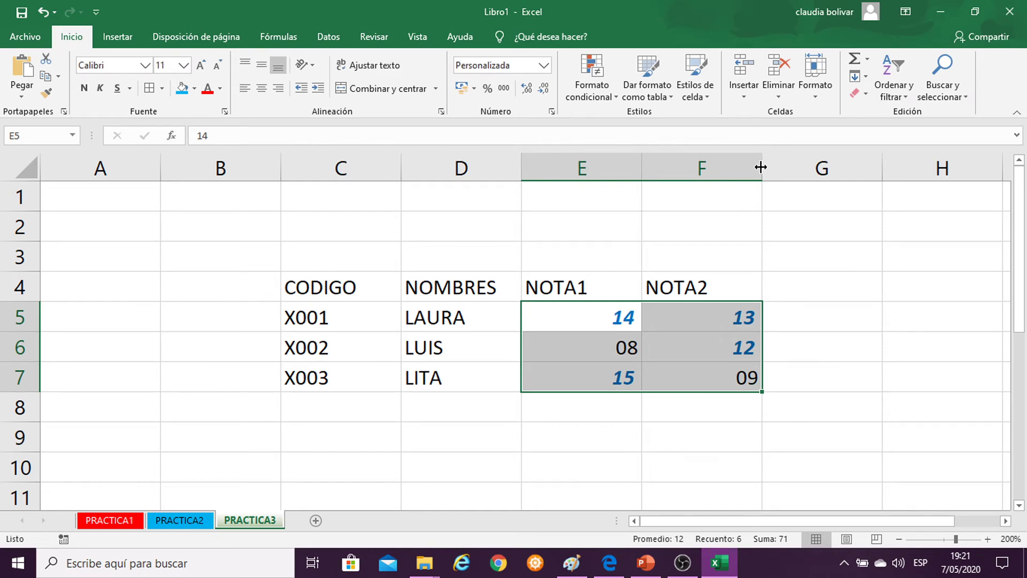
pyautogui.click(868, 215)
# Select grades E5:F7 and start an Es menor que rule with threshold 10.5.
pyautogui.click(546, 327)
pyautogui.moveTo(549, 329); pyautogui.dragTo(679, 375)
pyautogui.click(599, 95)
pyautogui.moveTo(653, 122)
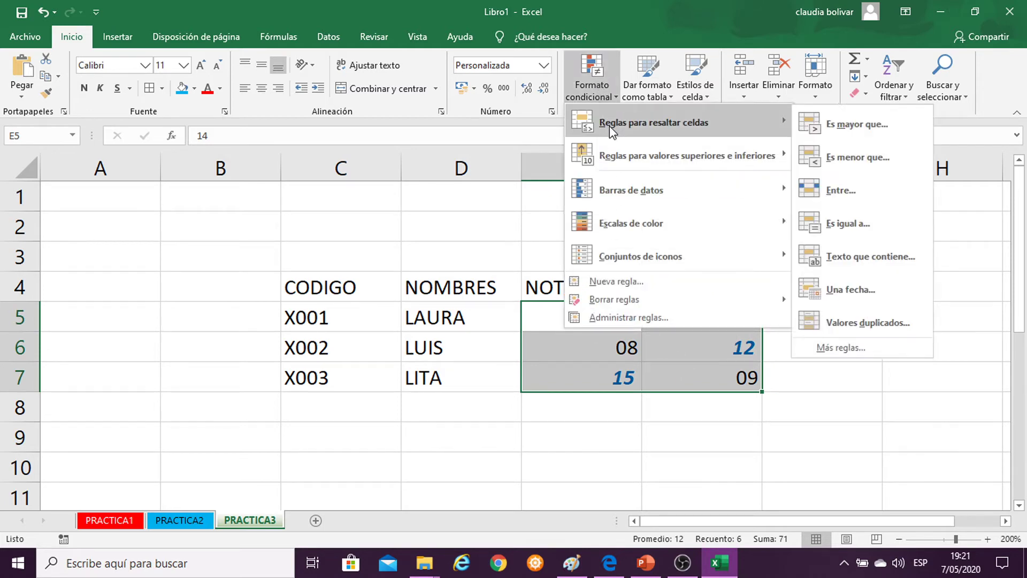
pyautogui.click(869, 157)
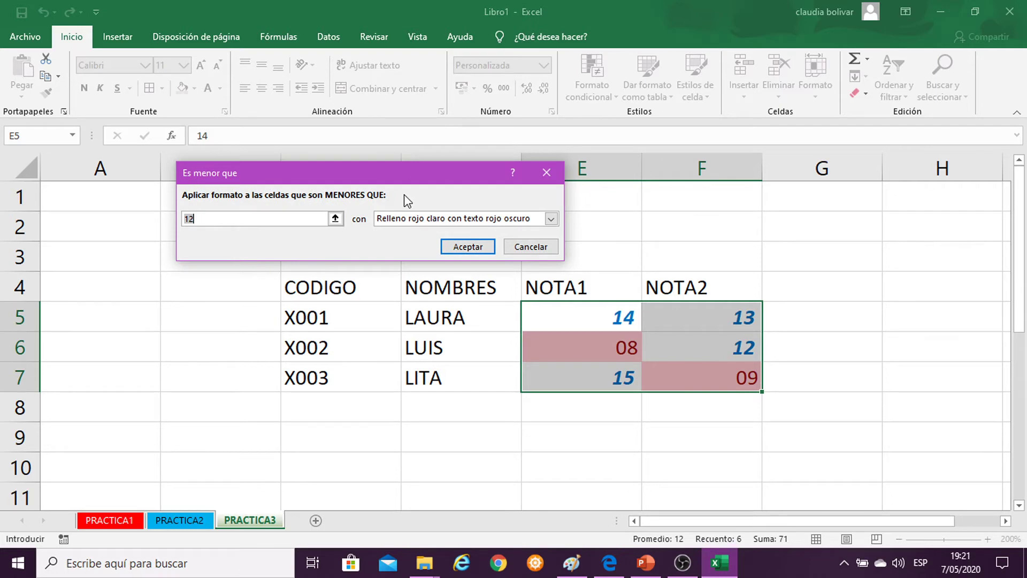
pyautogui.press('BackSpace')
pyautogui.write('10.5')
# Define a custom Negrita Cursiva red text format for the less-than rule.
pyautogui.click(551, 219)
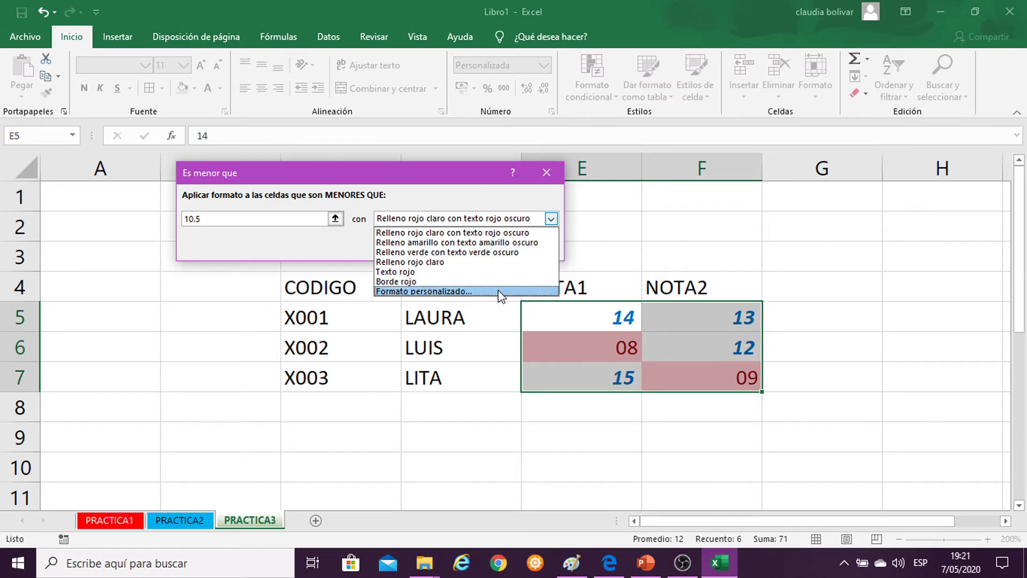
pyautogui.click(499, 290)
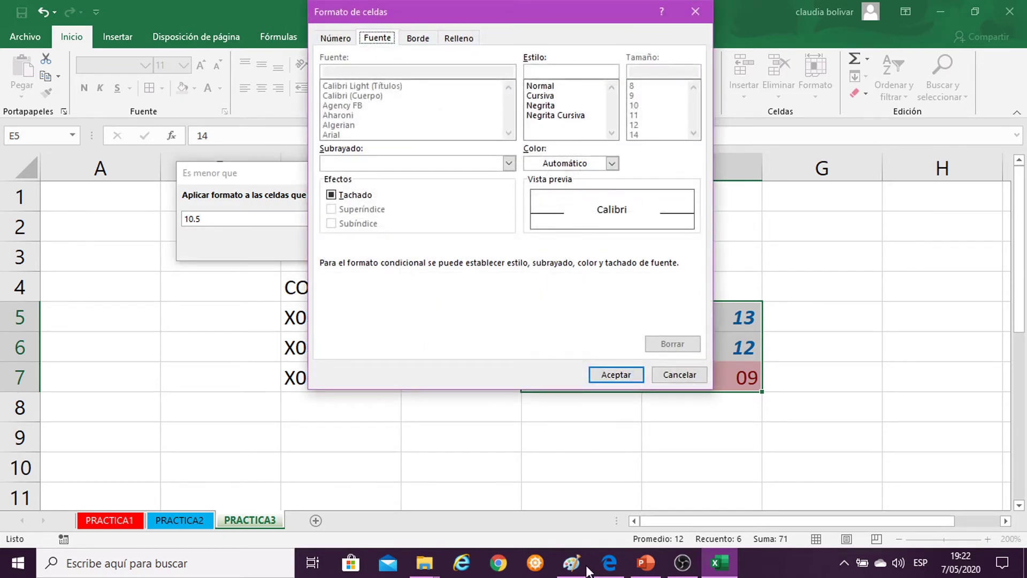
pyautogui.click(553, 116)
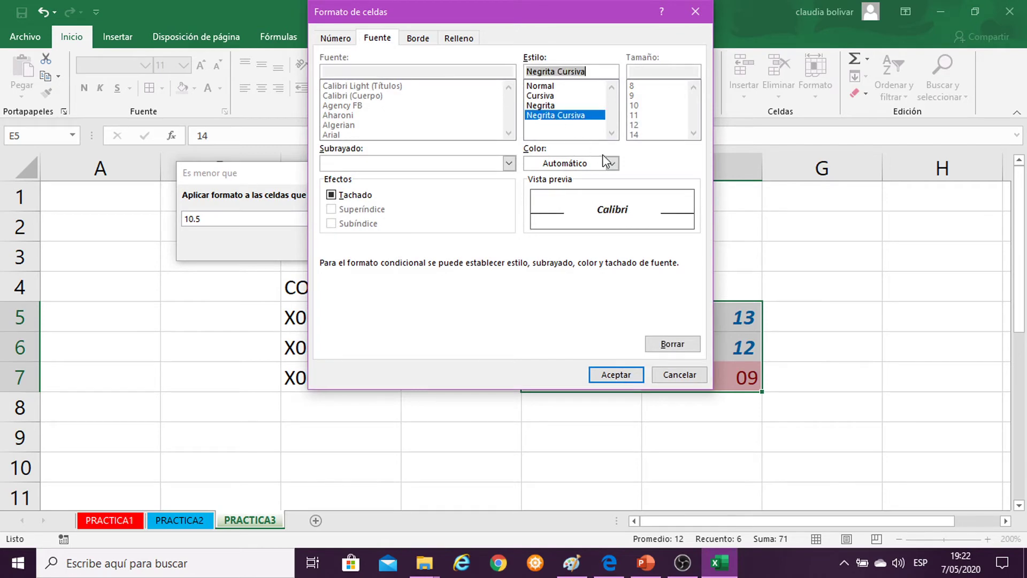
pyautogui.click(613, 163)
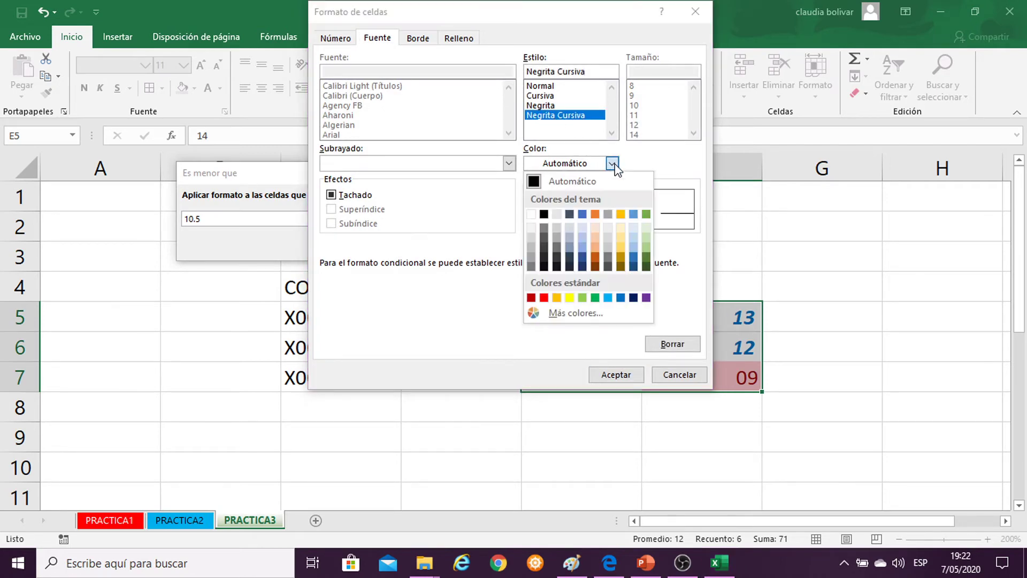
pyautogui.click(544, 298)
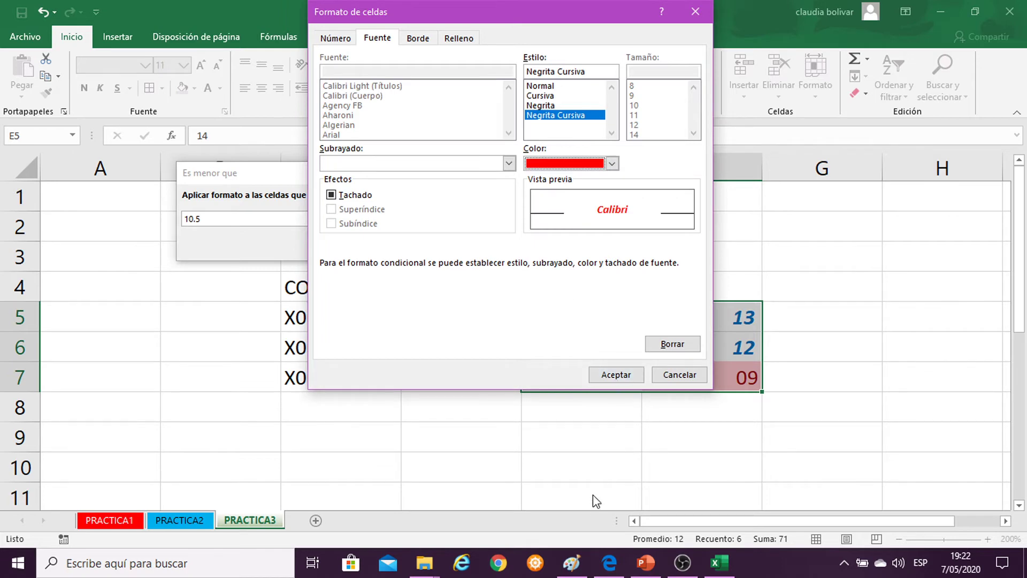
# Check the Paint reference screenshot, then confirm the red format and apply the less-than 10.5 rule.
pyautogui.click(572, 564)
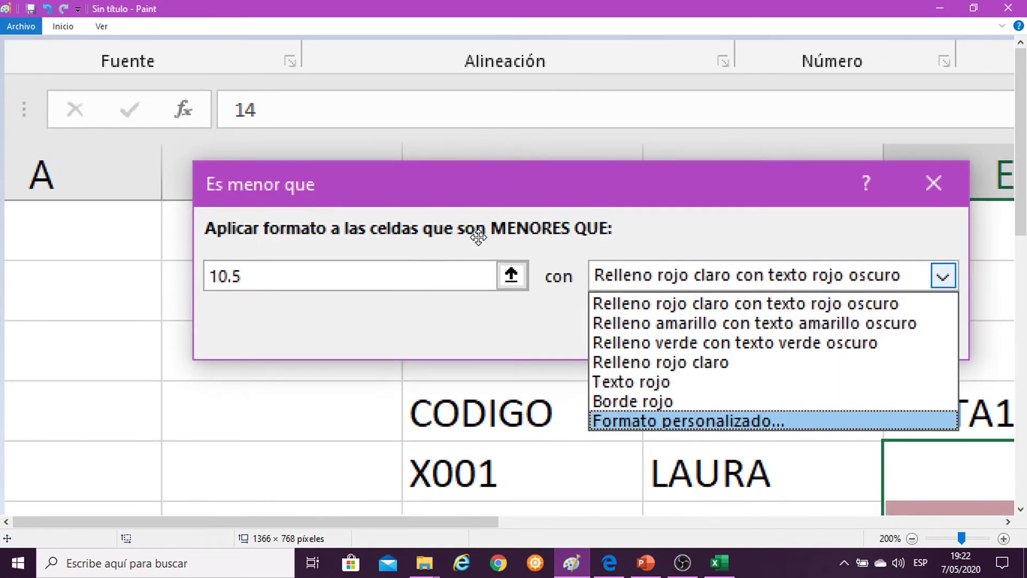
pyautogui.moveTo(326, 285); pyautogui.dragTo(303, 193)
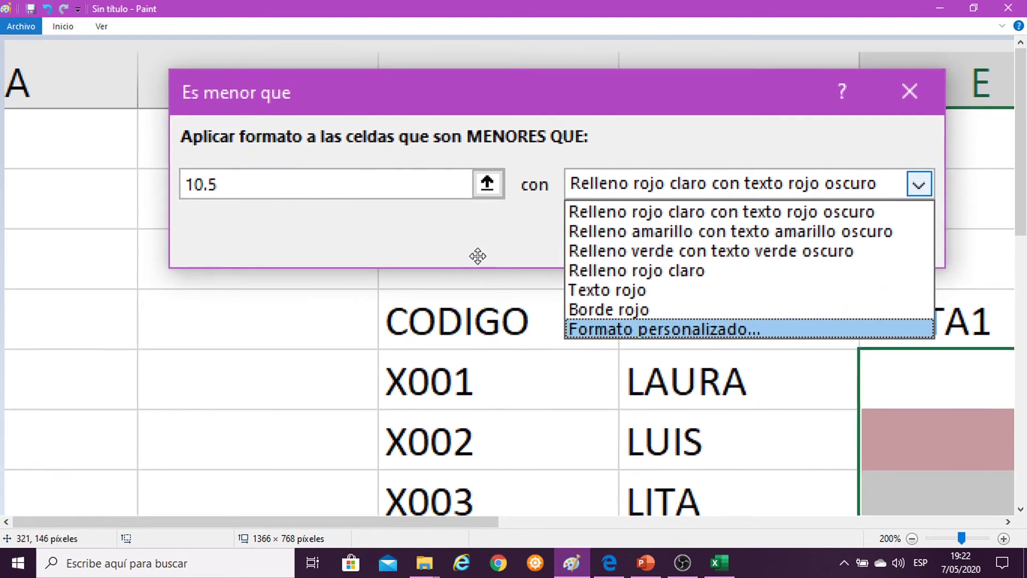
pyautogui.moveTo(478, 256); pyautogui.dragTo(449, 247)
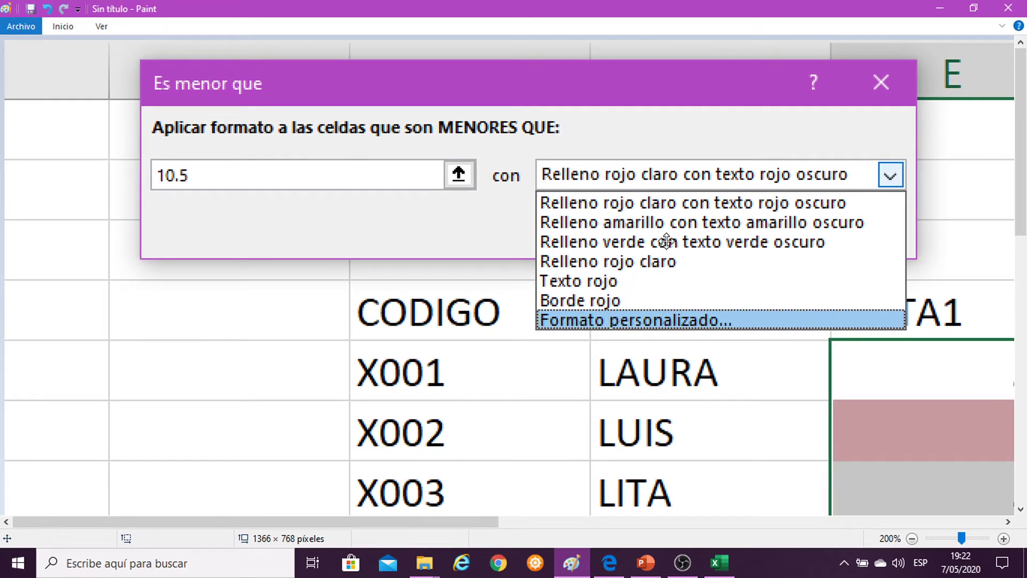
pyautogui.click(935, 7)
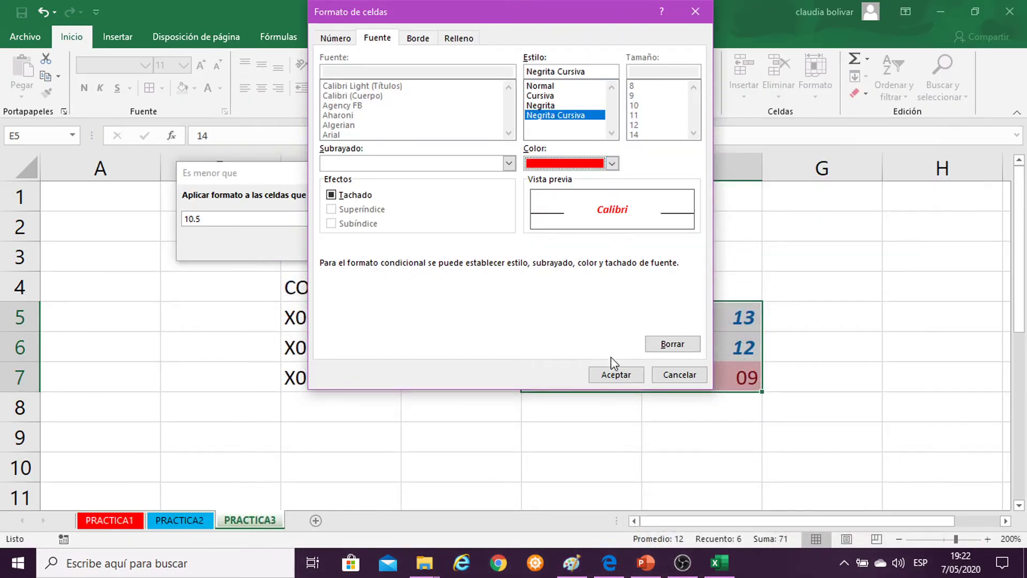
pyautogui.click(615, 374)
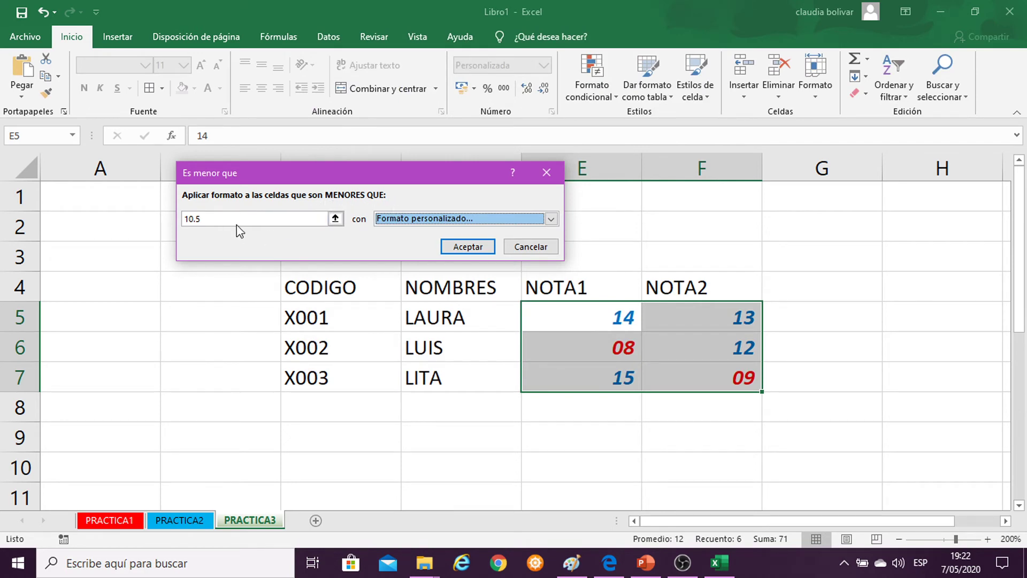
pyautogui.click(461, 246)
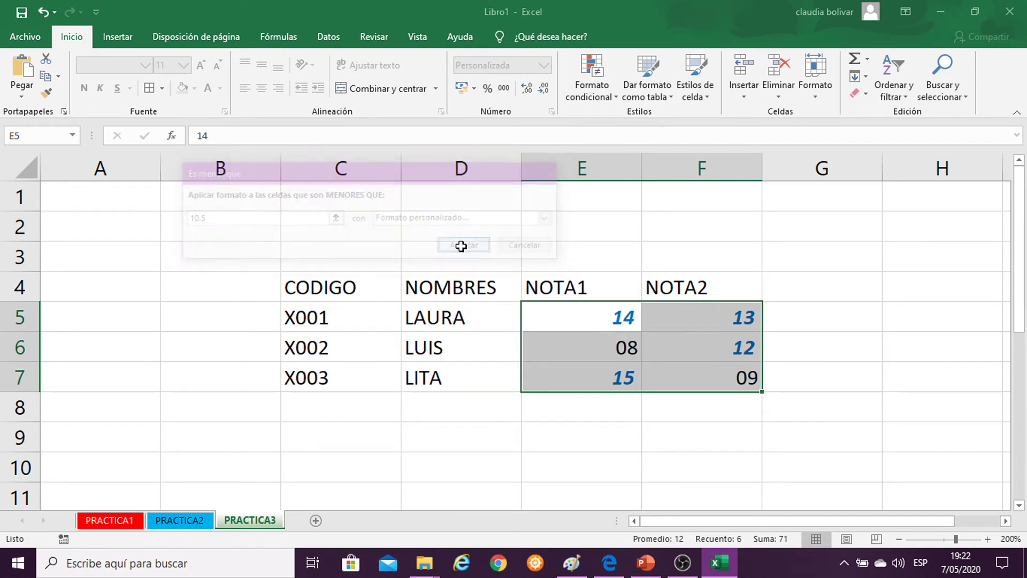
# Change the NOTA2 grade in F5 from 13 to 7, so it shows as red 07.
pyautogui.click(791, 254)
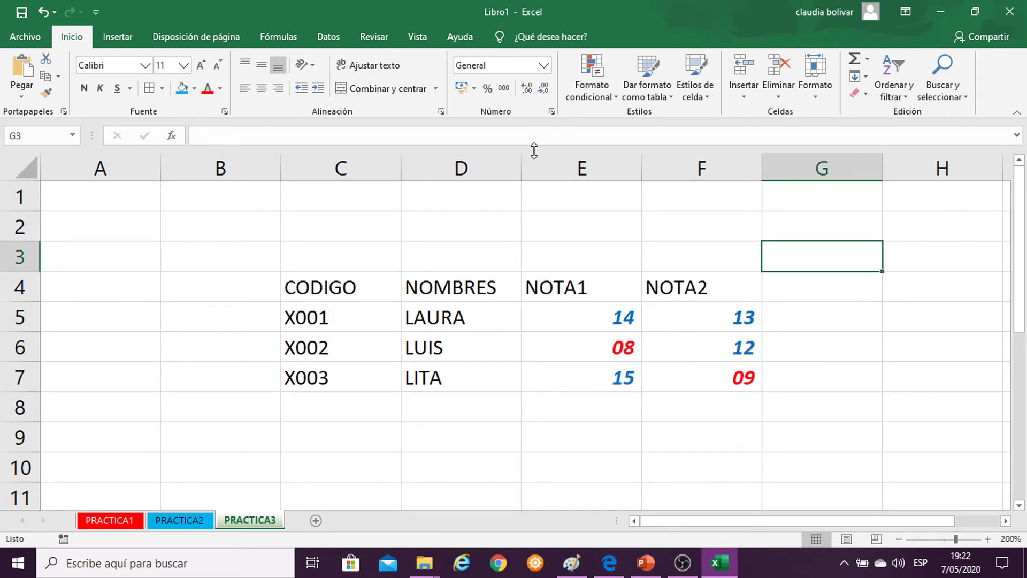
pyautogui.click(684, 315)
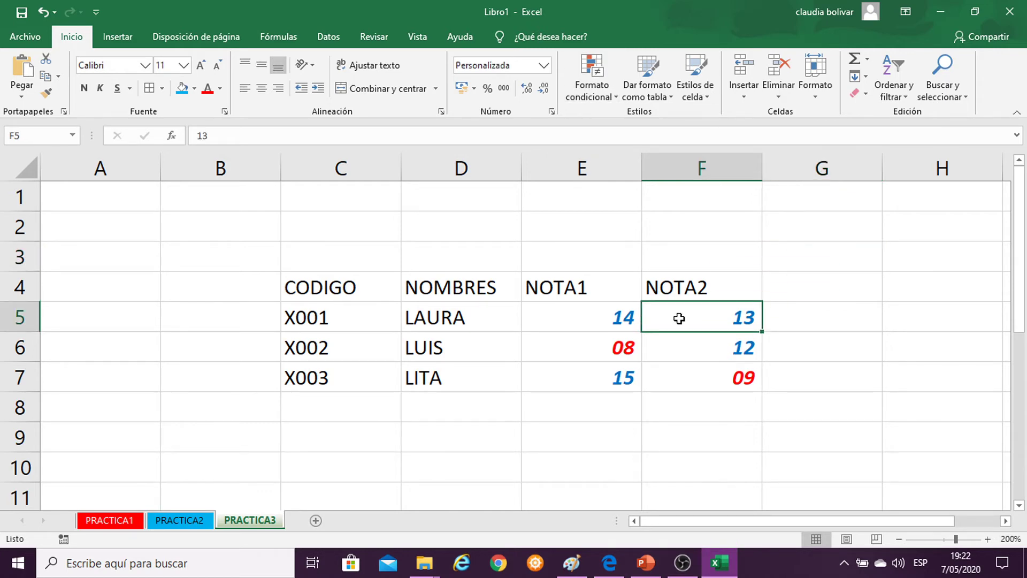
pyautogui.write('7')
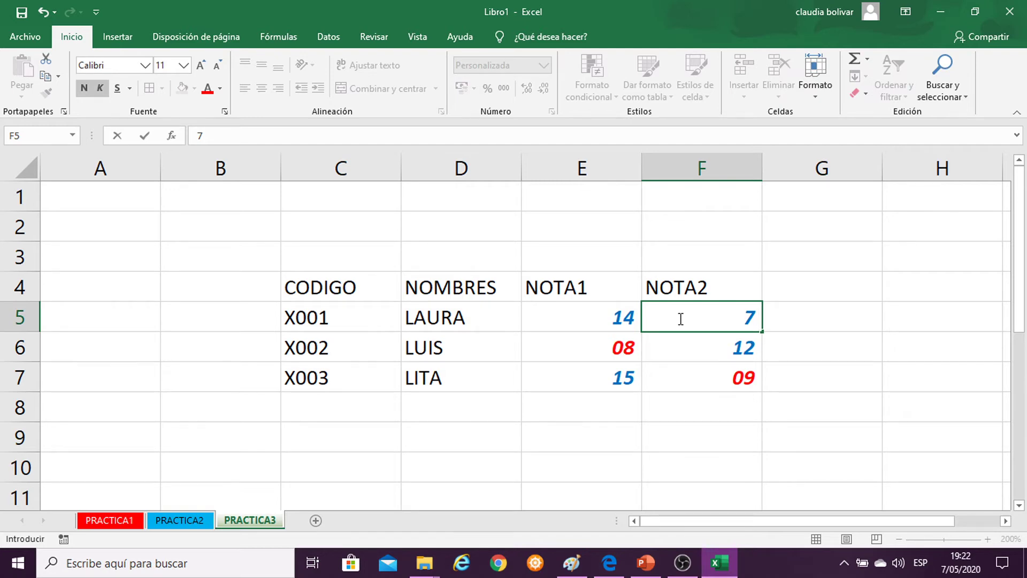
pyautogui.press('Return')
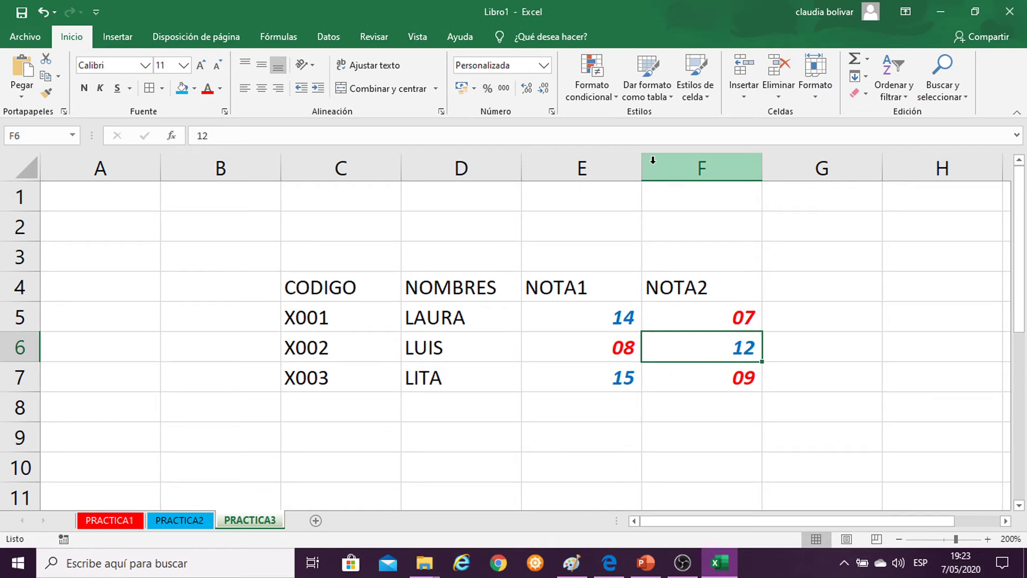
# Select column F and open its context menu, then dismiss it without changes.
pyautogui.click(653, 161)
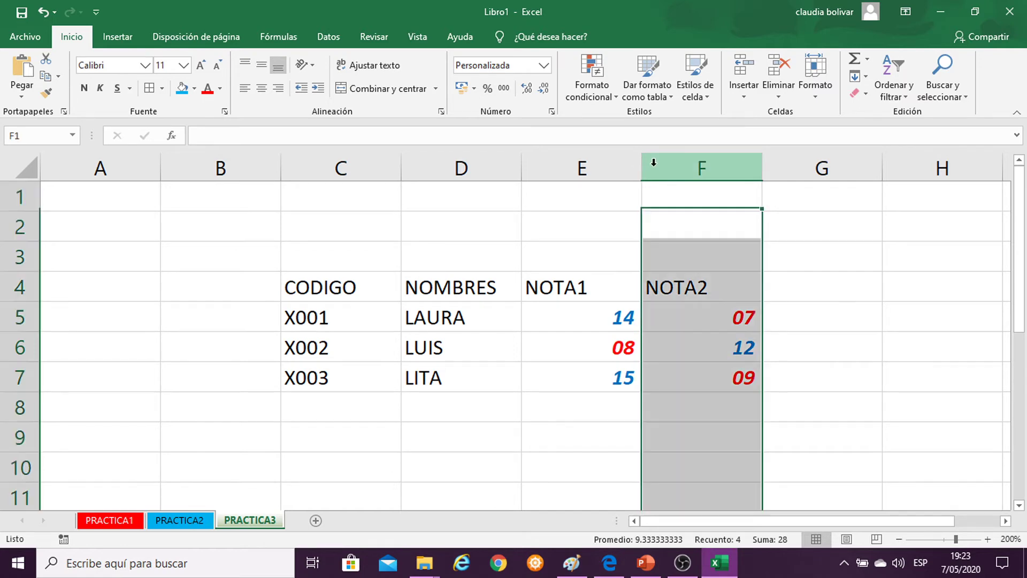
pyautogui.rightClick(653, 164)
pyautogui.click(653, 166)
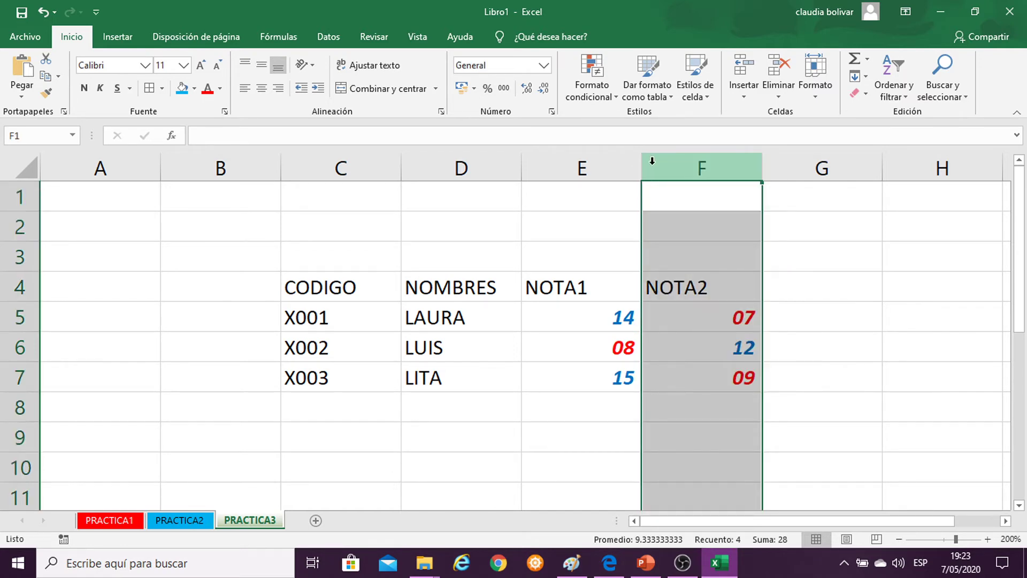
pyautogui.rightClick(652, 164)
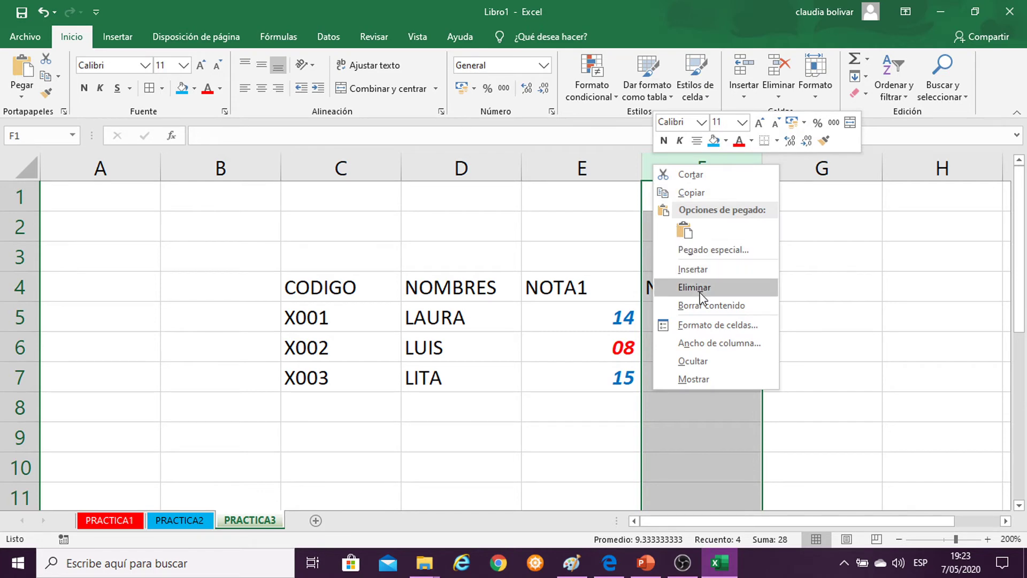
pyautogui.press('Escape')
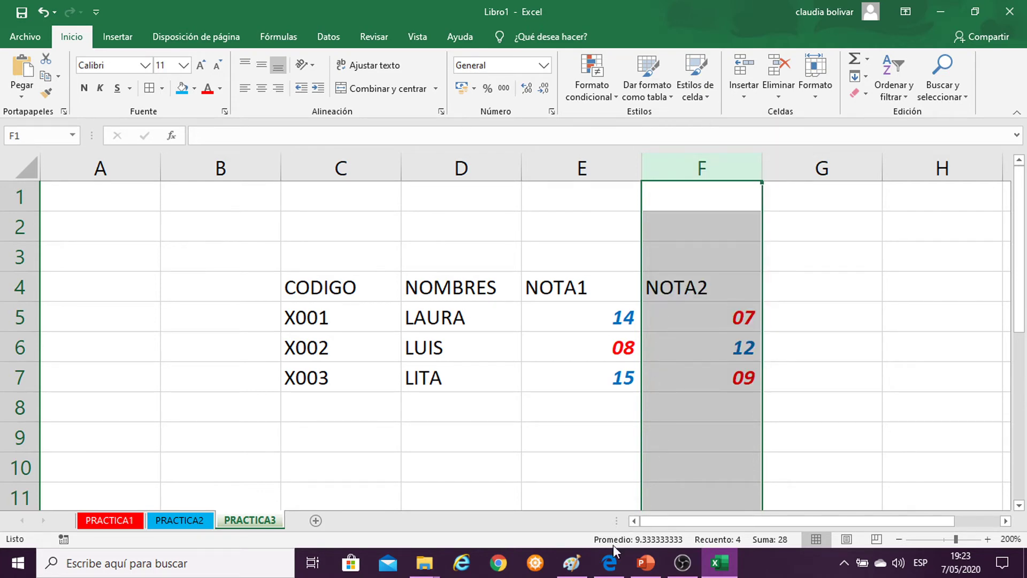
# Paste the Excel screenshot into Paint, position it to show the menu, and return to Excel.
pyautogui.click(572, 559)
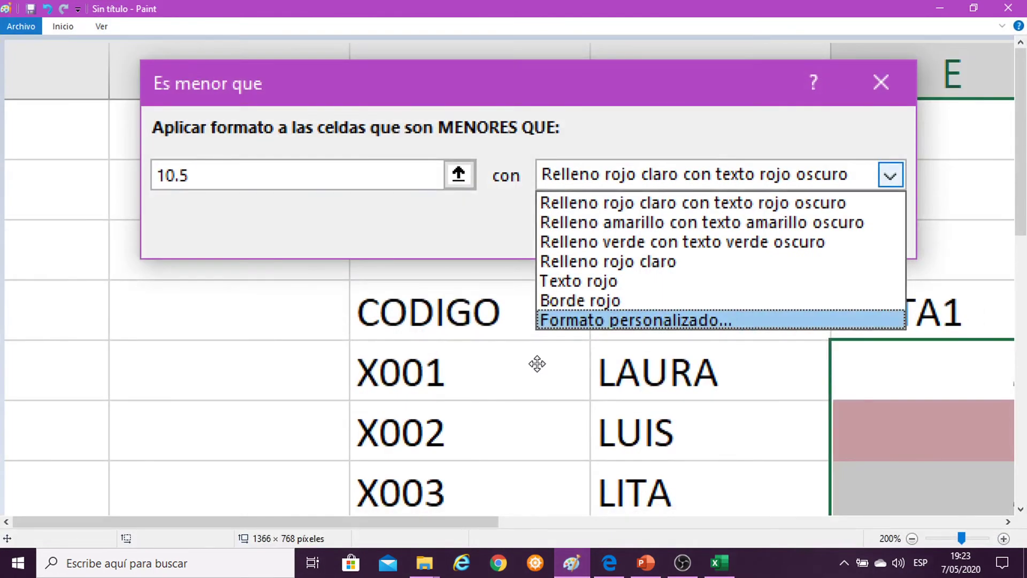
pyautogui.hotkey('ctrl', 'v')
pyautogui.moveTo(785, 353)
pyautogui.mouseDown()
pyautogui.moveTo(527, 174)
pyautogui.moveTo(692, 275)
pyautogui.moveTo(530, 332)
pyautogui.mouseUp()
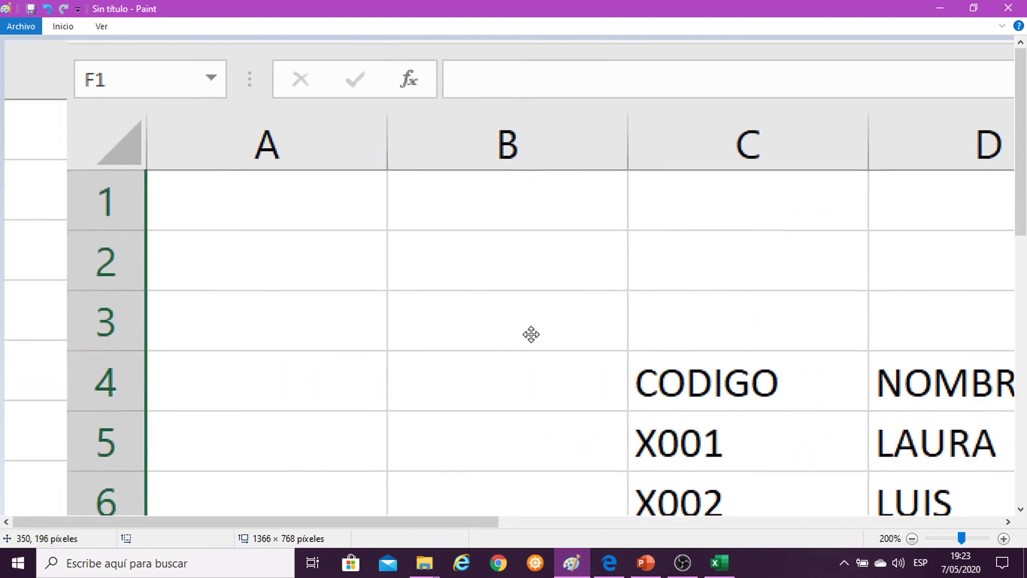
pyautogui.moveTo(186, 335); pyautogui.dragTo(578, 215)
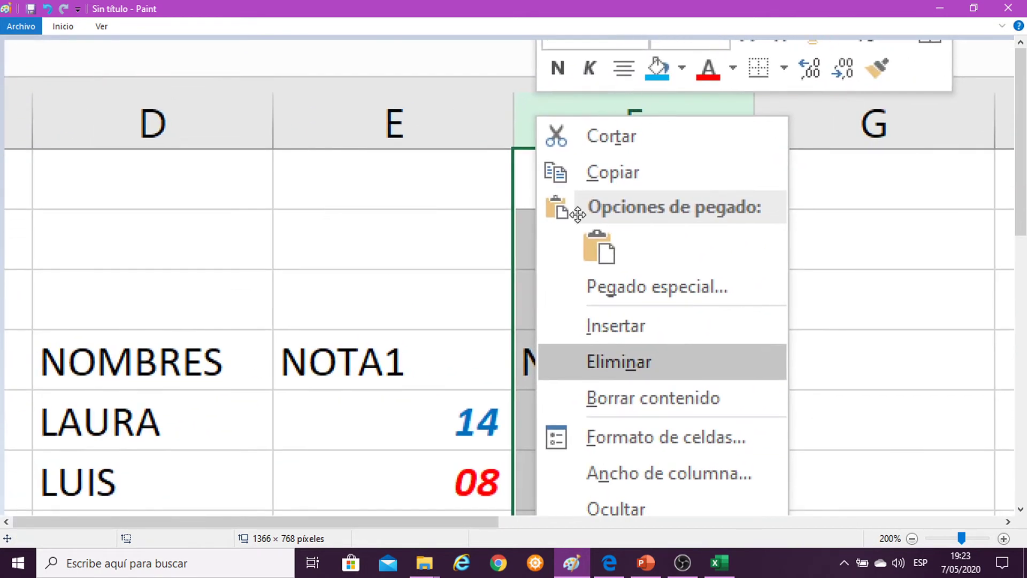
pyautogui.moveTo(587, 270); pyautogui.dragTo(575, 204)
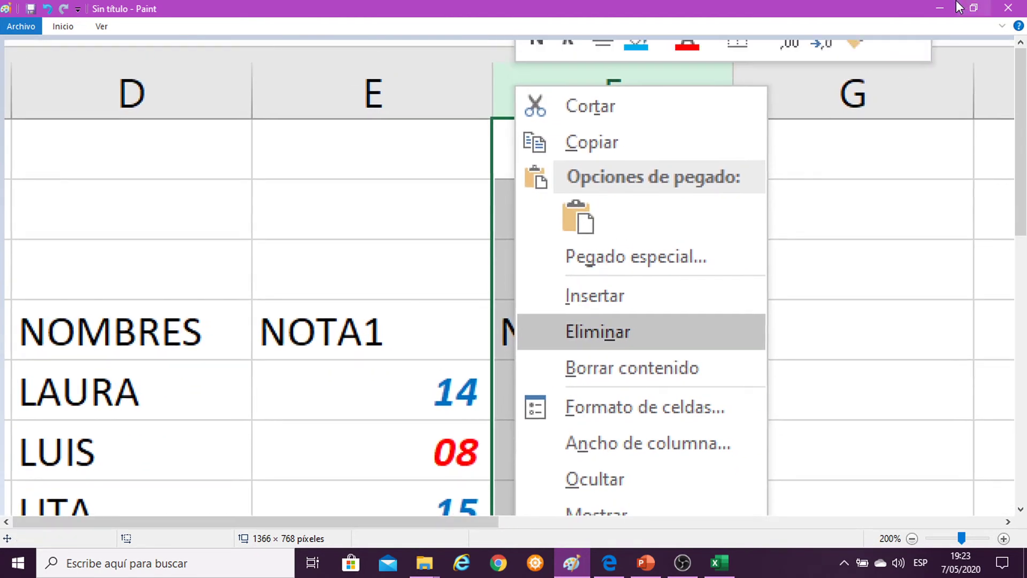
pyautogui.click(940, 8)
# Insert a blank column at F before NOTA2, after undoing an accidental column deletion.
pyautogui.rightClick(662, 164)
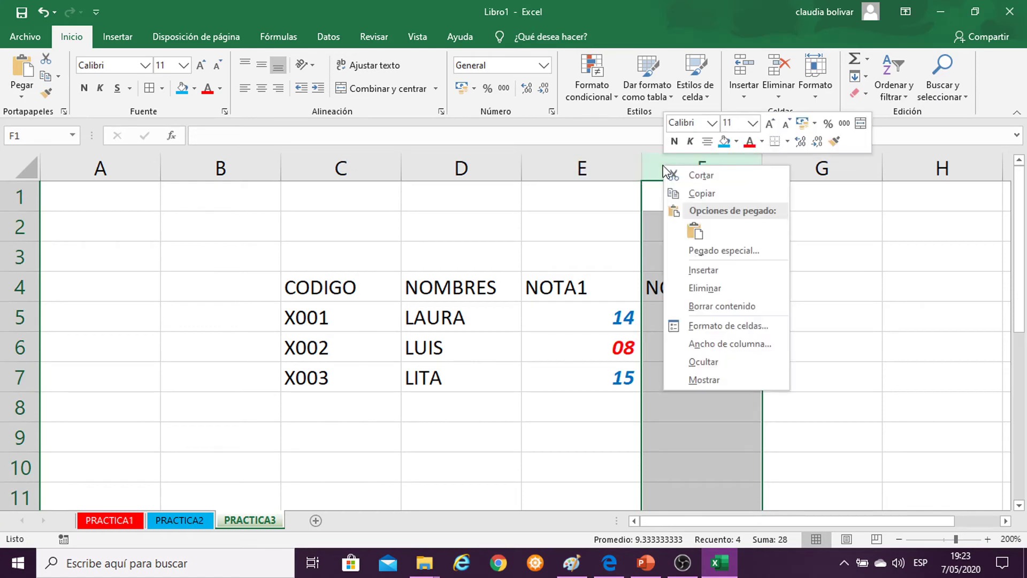
pyautogui.click(701, 288)
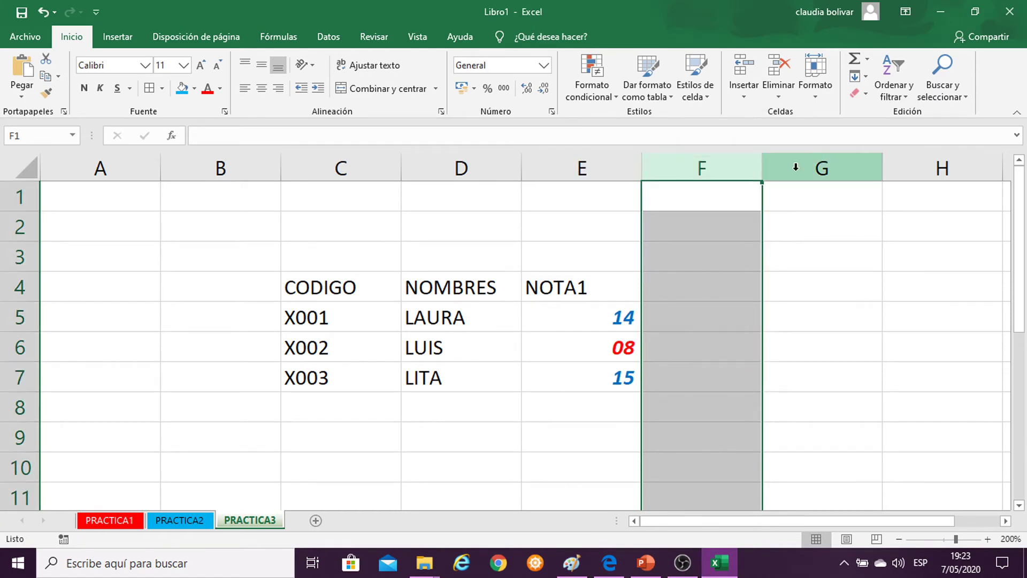
pyautogui.hotkey('ctrl', 'z')
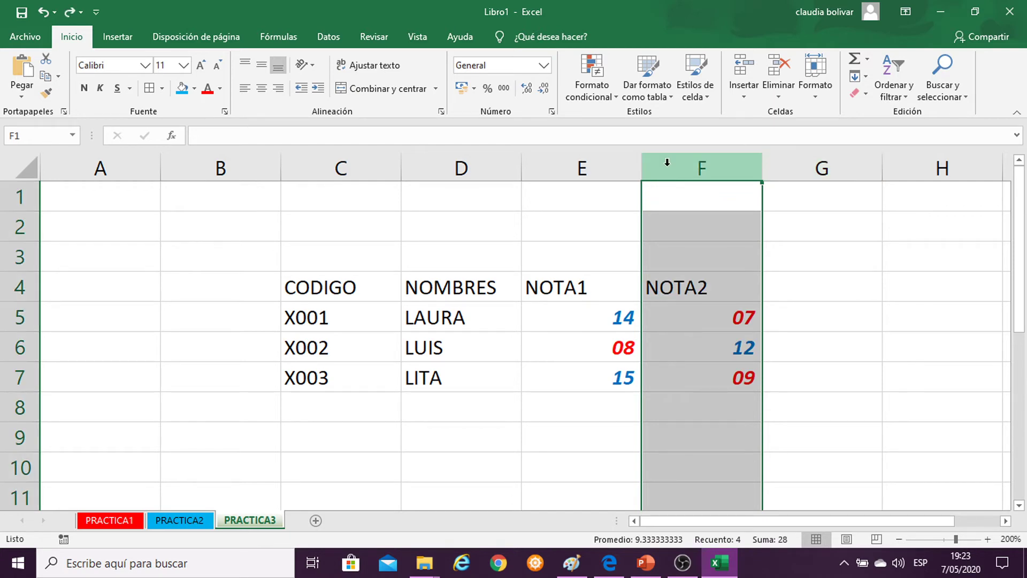
pyautogui.rightClick(667, 163)
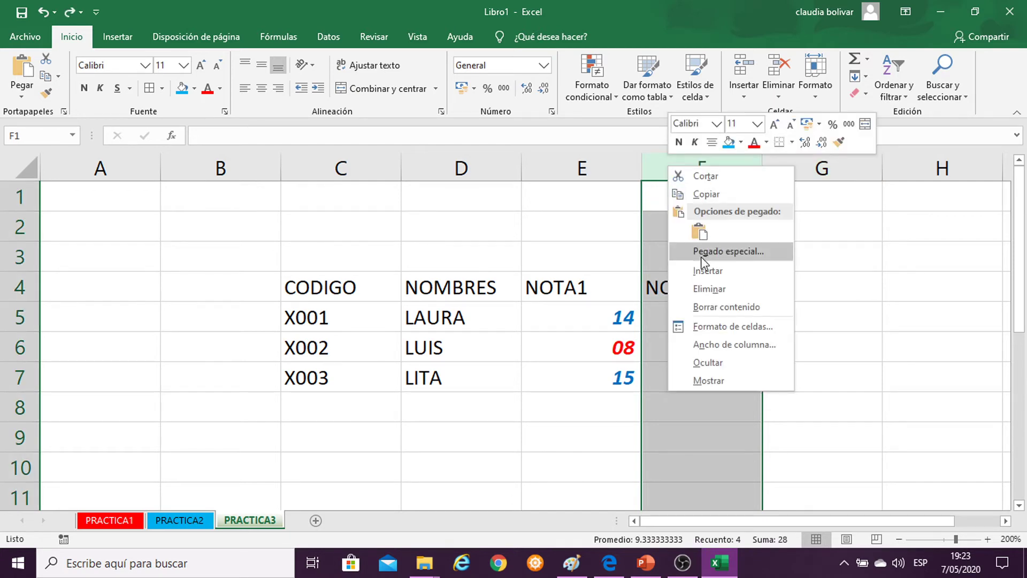
pyautogui.click(704, 272)
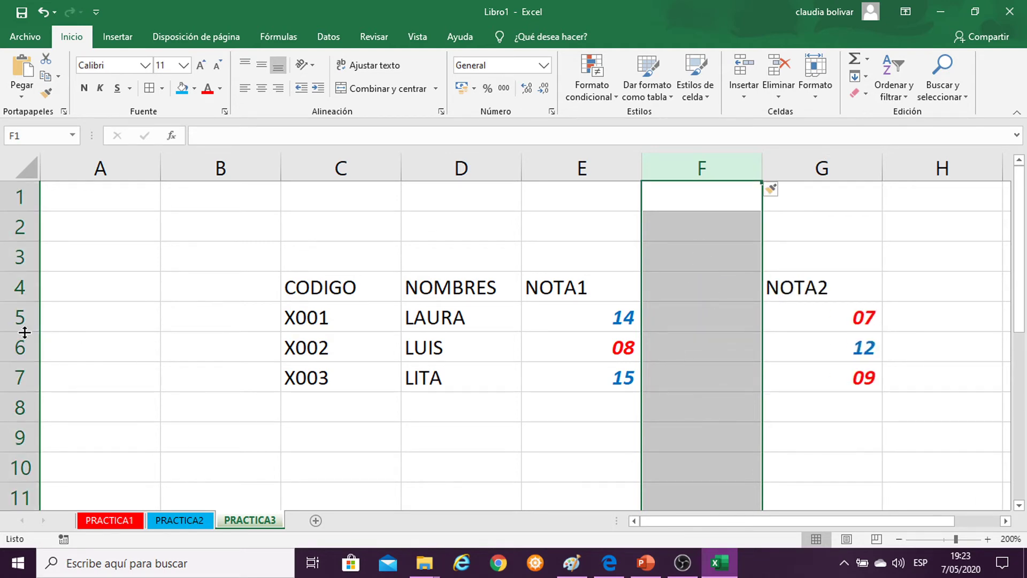
# Paste the current Excel screenshot into Paint and position it on the canvas.
pyautogui.rightClick(6, 346)
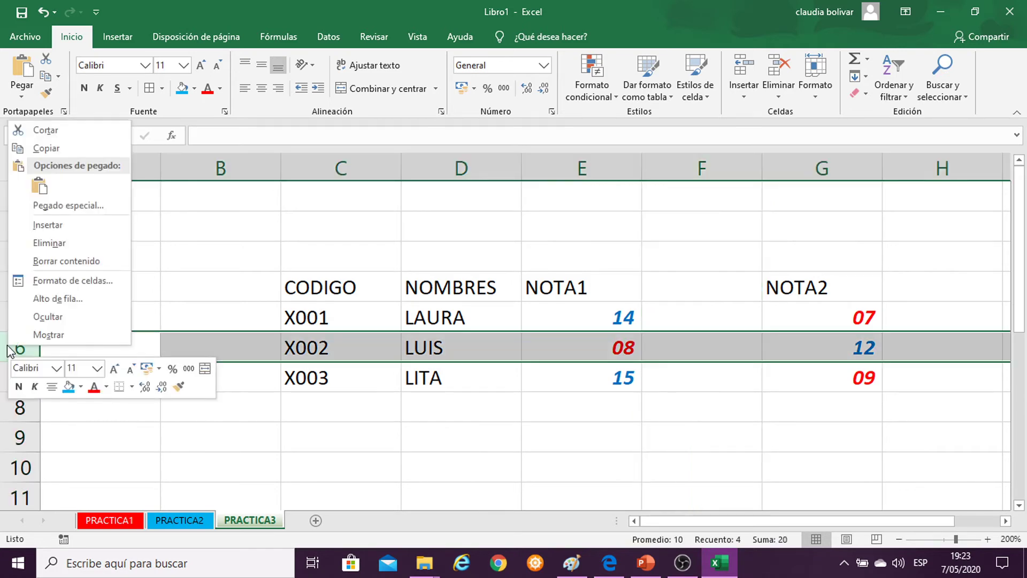
pyautogui.click(5, 348)
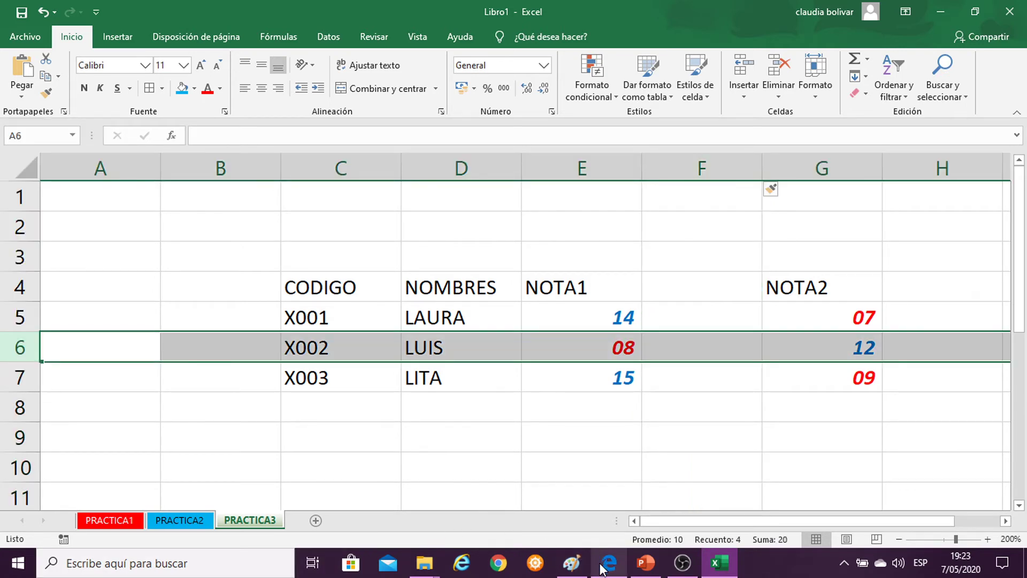
pyautogui.click(572, 562)
pyautogui.hotkey('ctrl', 'v')
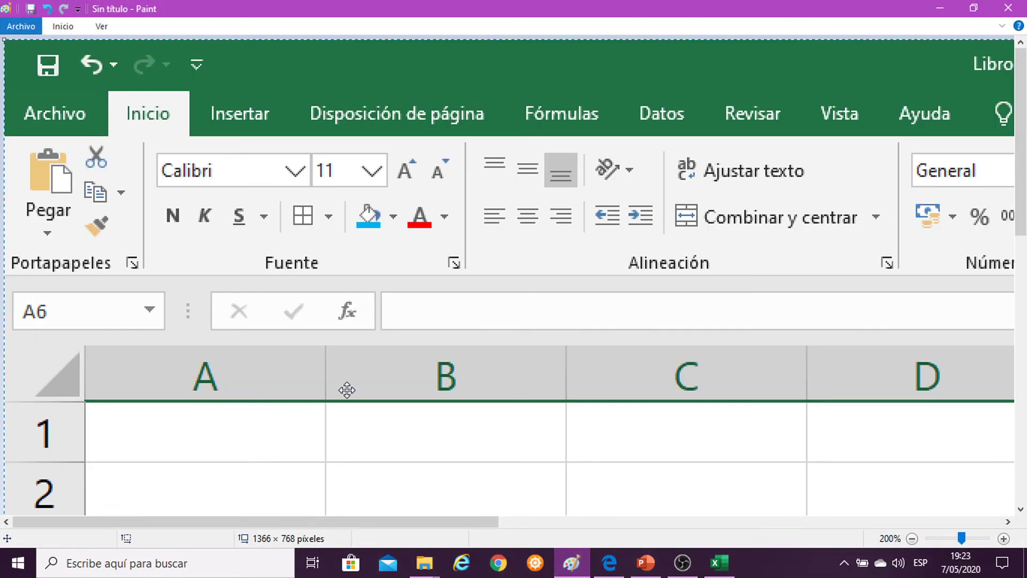
pyautogui.scroll(-3, 259, 261)
pyautogui.scroll(-3, 259, 261)
pyautogui.scroll(-1, 271, 172)
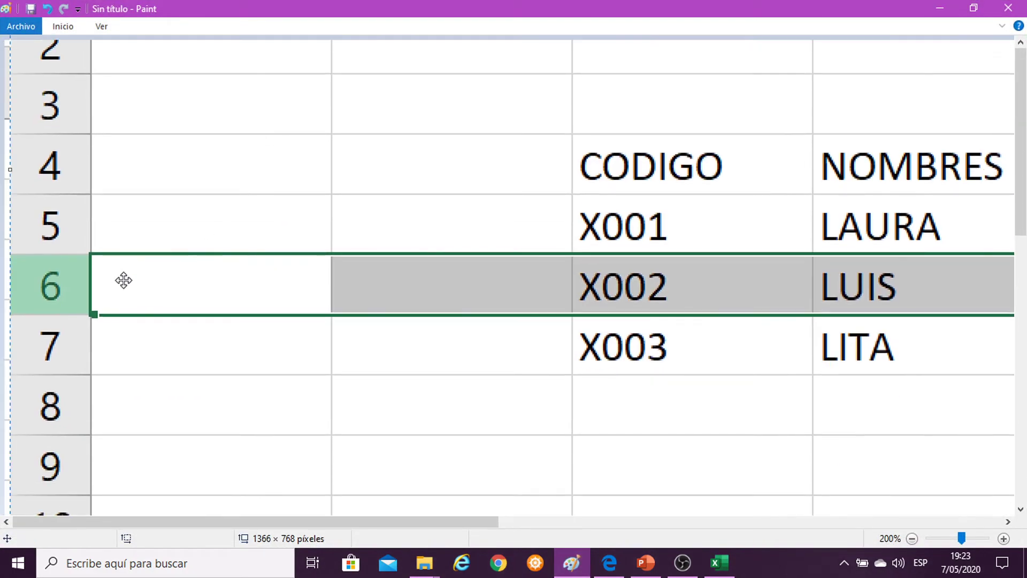
pyautogui.moveTo(46, 299); pyautogui.dragTo(31, 313)
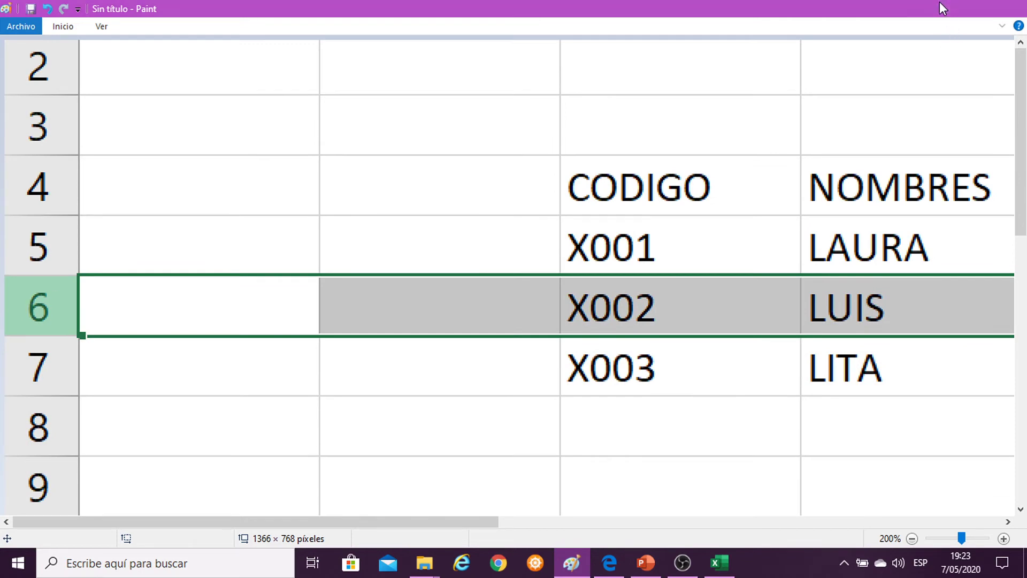
pyautogui.click(939, 2)
# Delete row 6 holding X002 LUIS, then undo the deletion.
pyautogui.rightClick(28, 347)
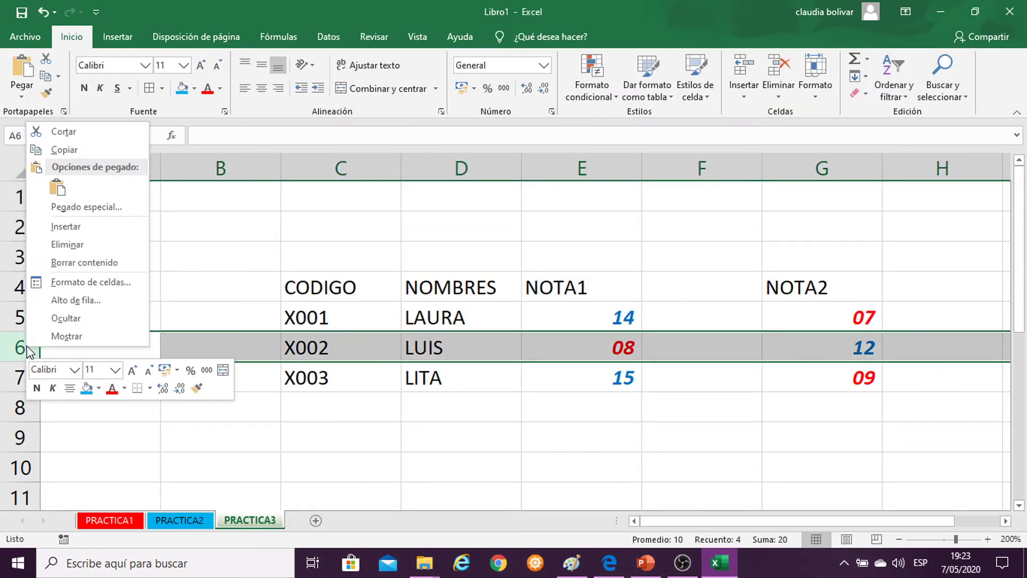
pyautogui.click(76, 245)
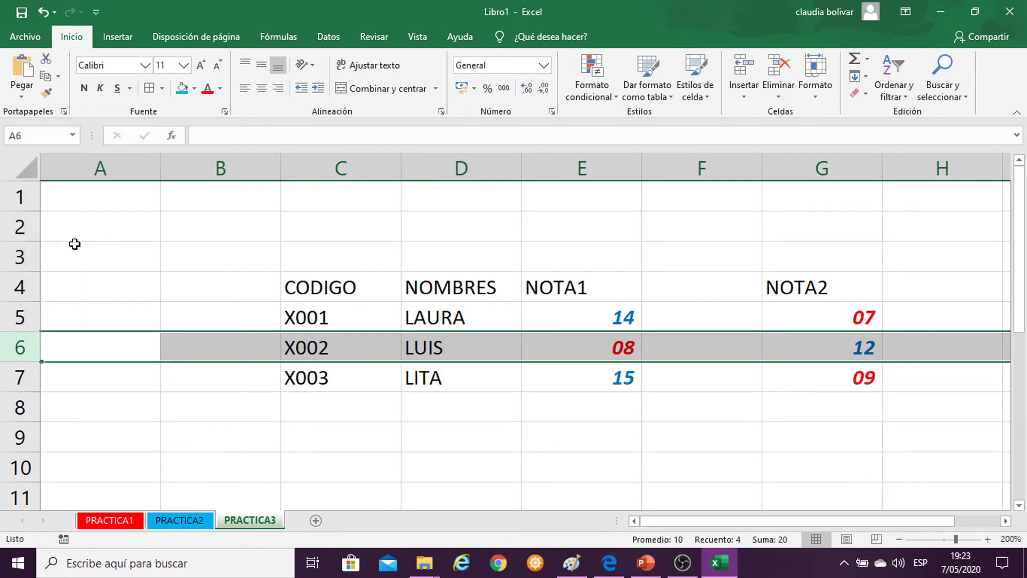
pyautogui.hotkey('ctrl', 'z')
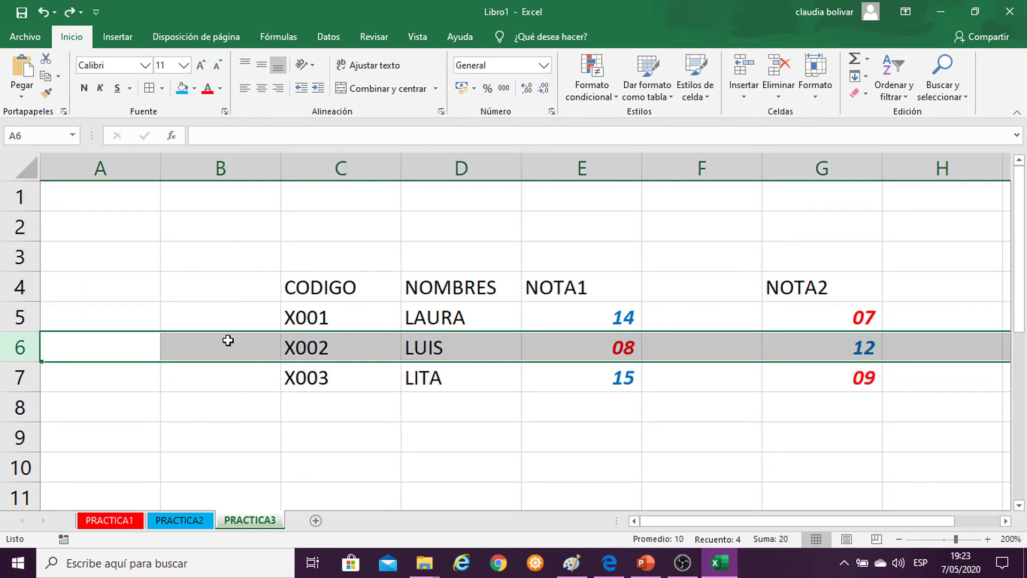
pyautogui.rightClick(14, 347)
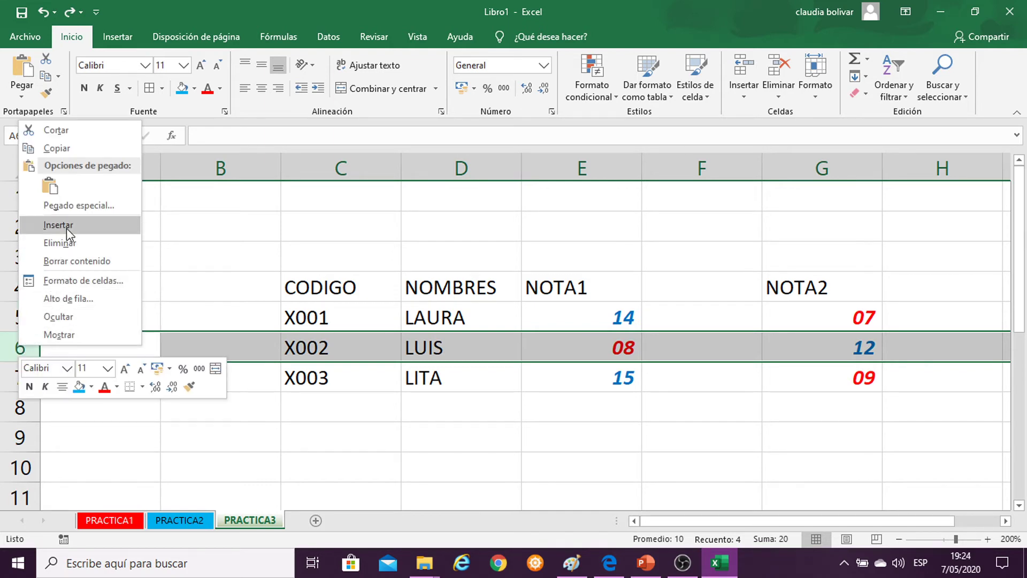
pyautogui.press('Escape')
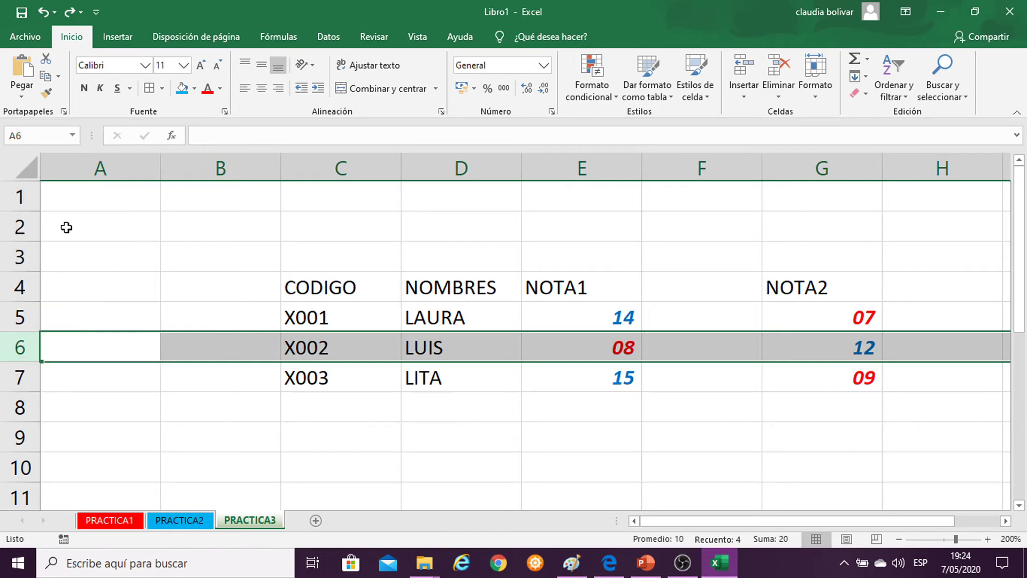
# Paste the row-options screenshot into Paint and reposition it on the canvas.
pyautogui.click(571, 562)
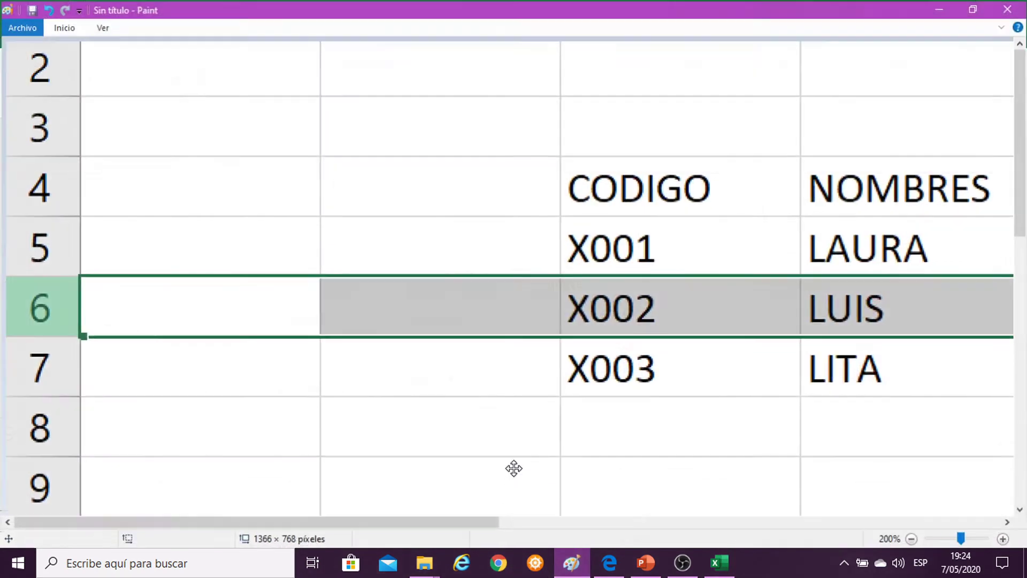
pyautogui.hotkey('ctrl', 'v')
pyautogui.scroll(-4, 344, 282)
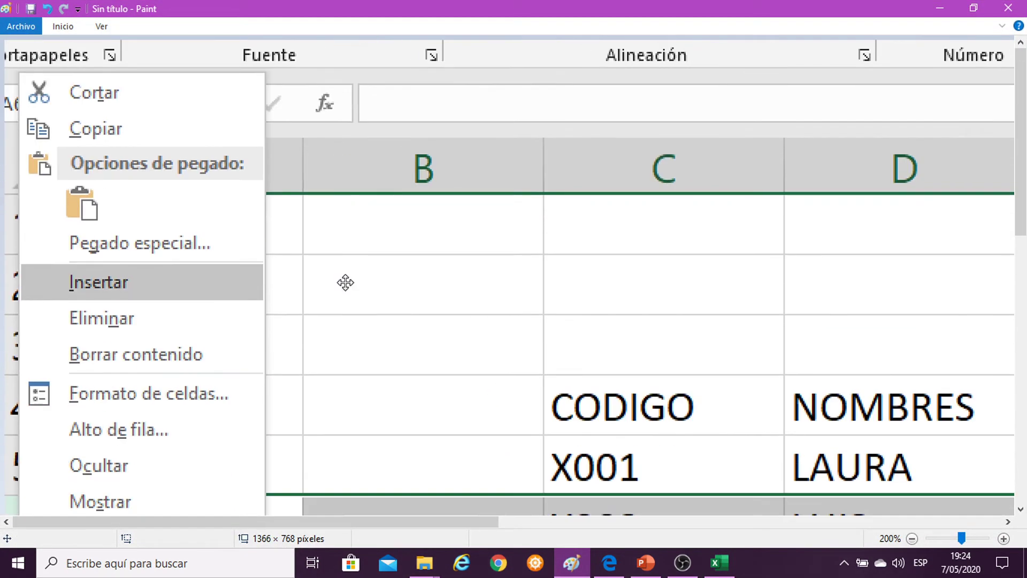
pyautogui.scroll(-1, 275, 316)
pyautogui.scroll(-1, 273, 233)
pyautogui.moveTo(221, 256); pyautogui.dragTo(209, 232)
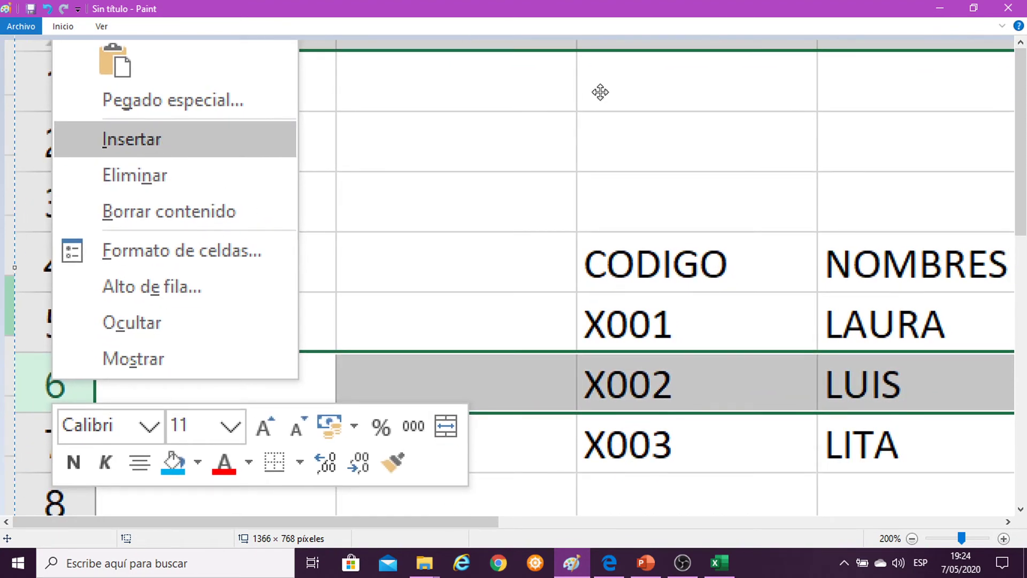
pyautogui.moveTo(375, 213); pyautogui.dragTo(333, 354)
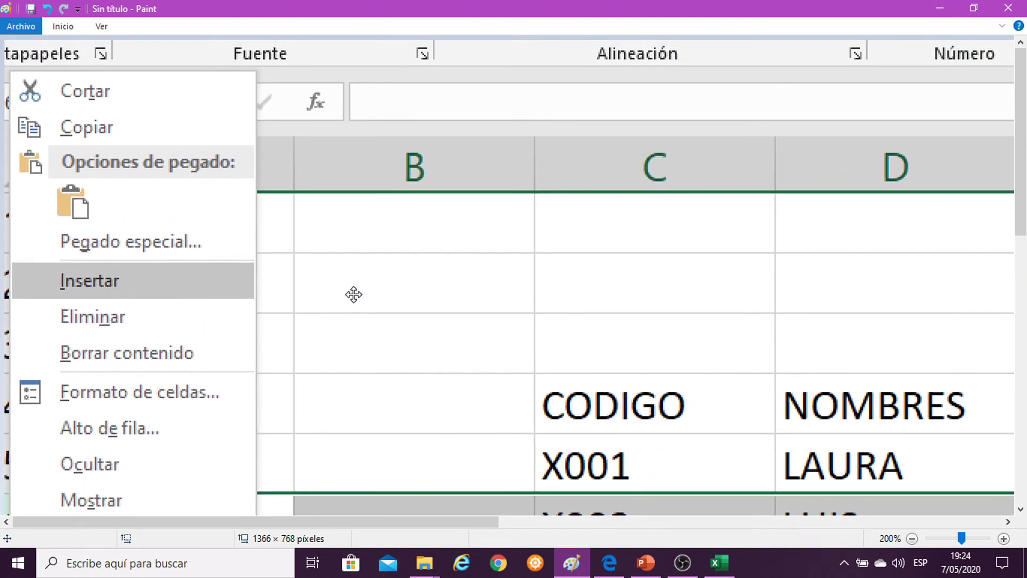
pyautogui.moveTo(458, 275); pyautogui.dragTo(492, 196)
pyautogui.moveTo(559, 183); pyautogui.dragTo(629, 66)
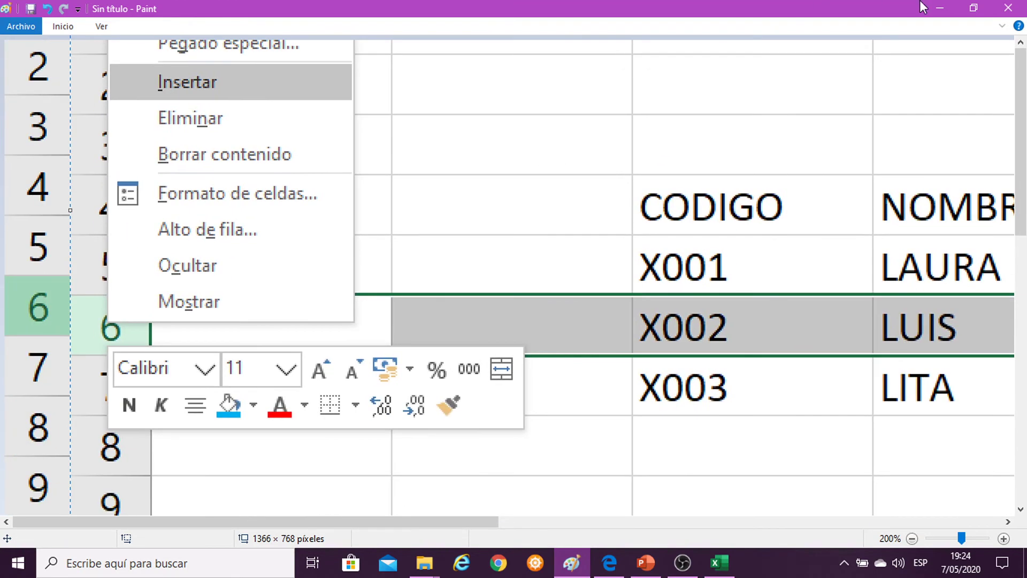
# Insert a blank row at row 6 and fill the CODIGO codes down from X001 to X004.
pyautogui.rightClick(20, 354)
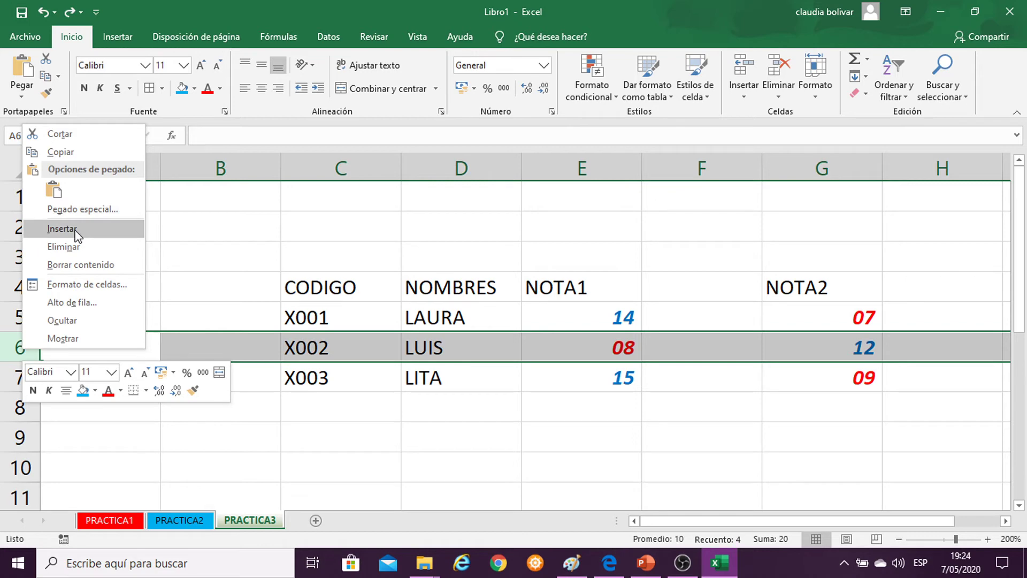
pyautogui.click(61, 228)
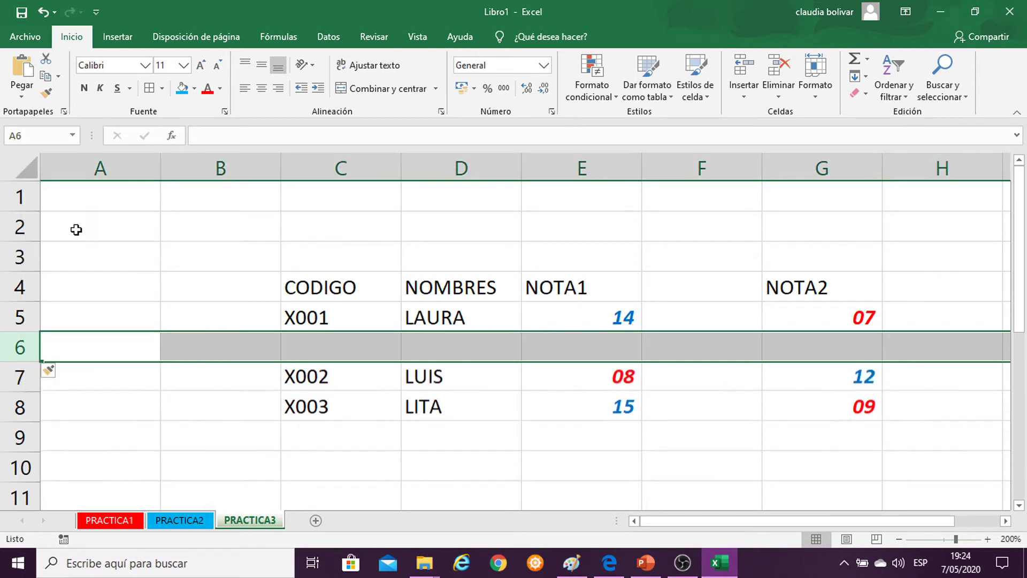
pyautogui.click(327, 317)
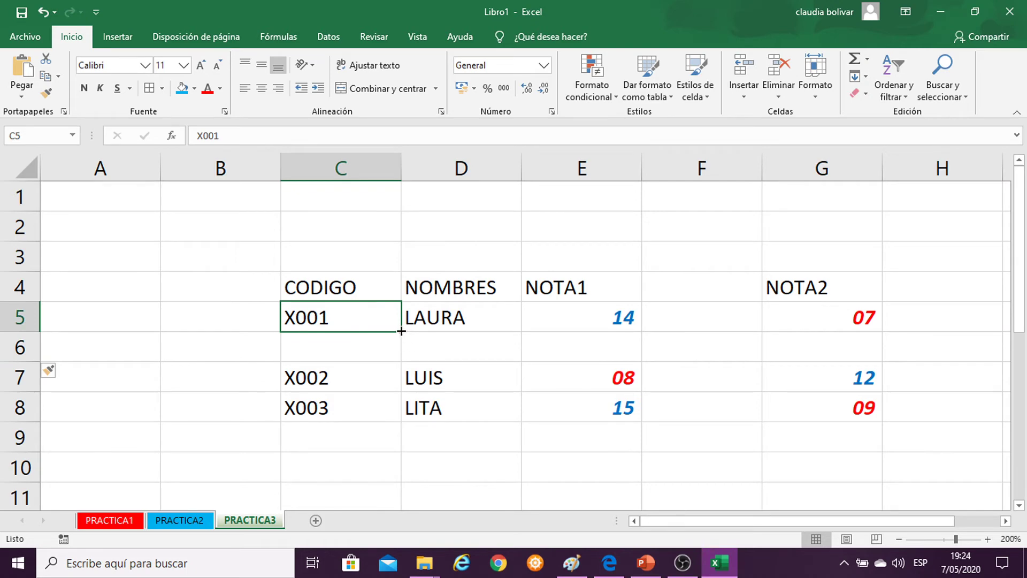
pyautogui.moveTo(401, 331); pyautogui.dragTo(384, 413)
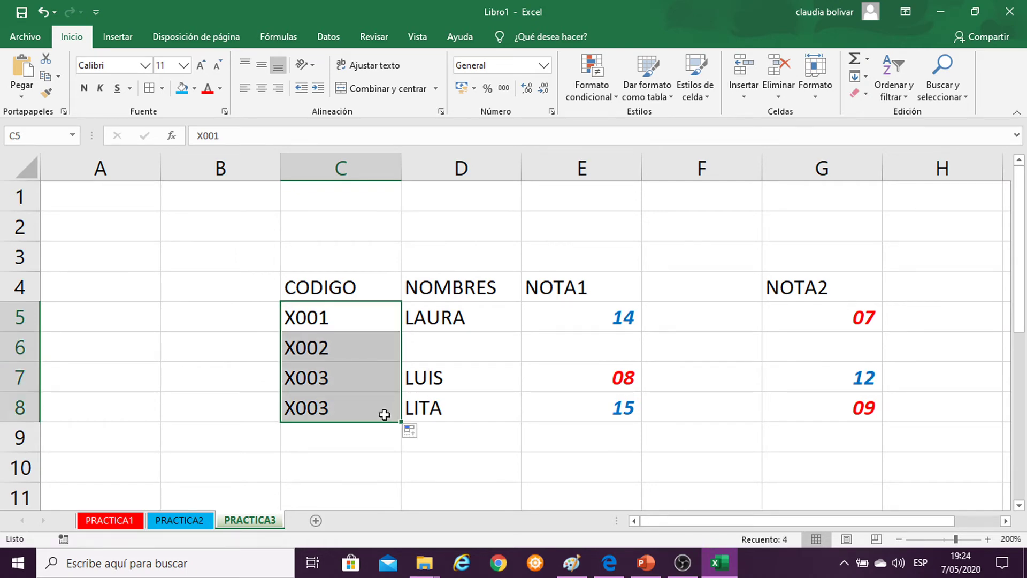
# Enter ALDO in D6 and fill the headers across as NOTA1, NOTA2 and NOTA3.
pyautogui.click(422, 351)
pyautogui.write('A')
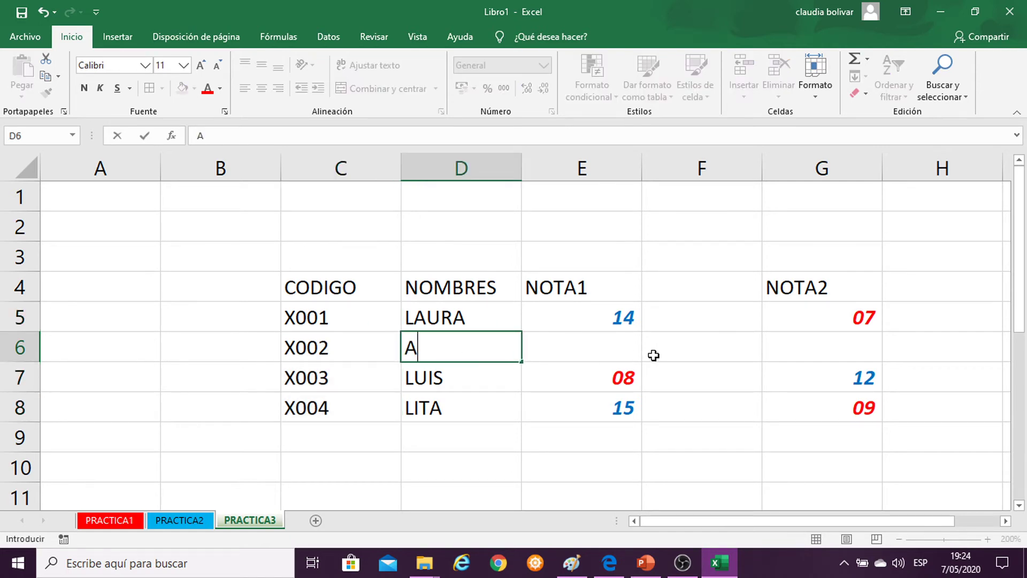
pyautogui.write('LDO')
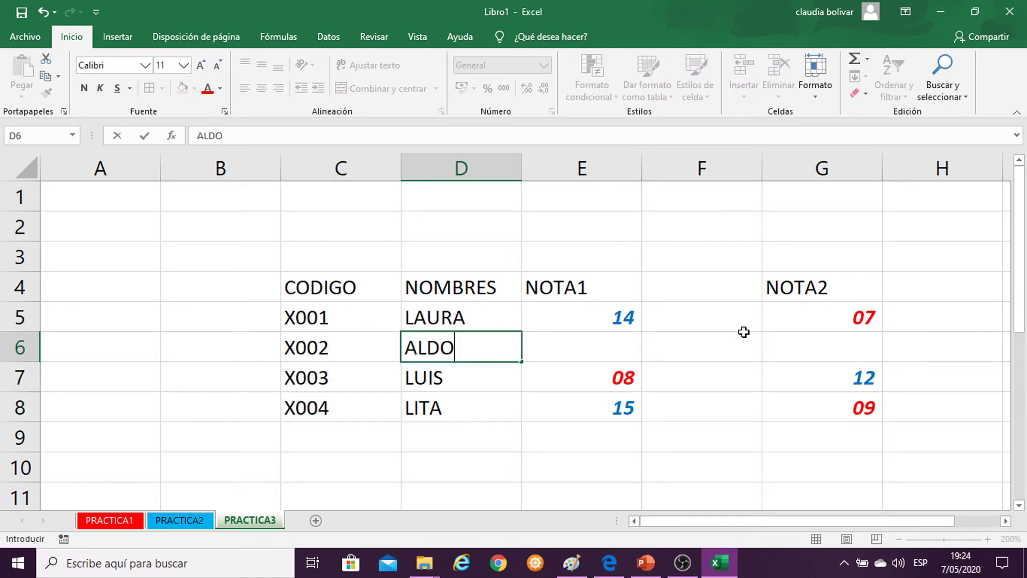
pyautogui.click(592, 288)
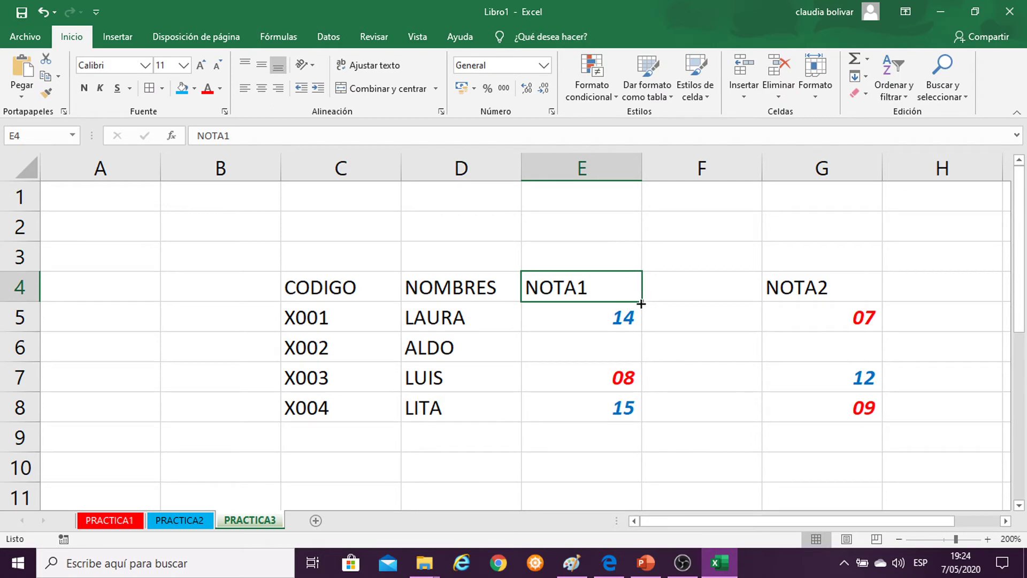
pyautogui.moveTo(641, 303); pyautogui.dragTo(848, 295)
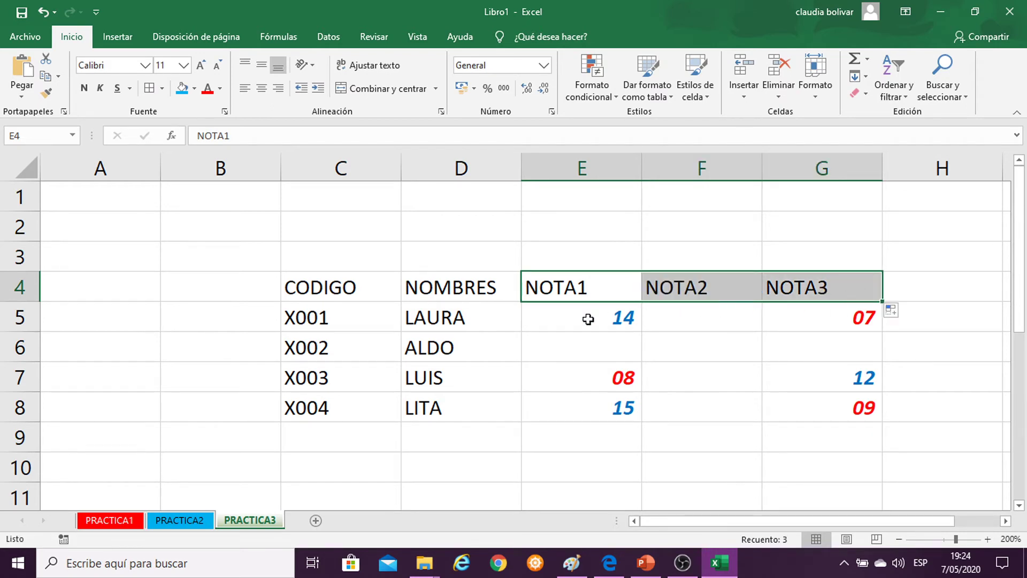
# Enter ALDO's grades: 12 for NOTA1 and 08 for NOTA2.
pyautogui.click(598, 356)
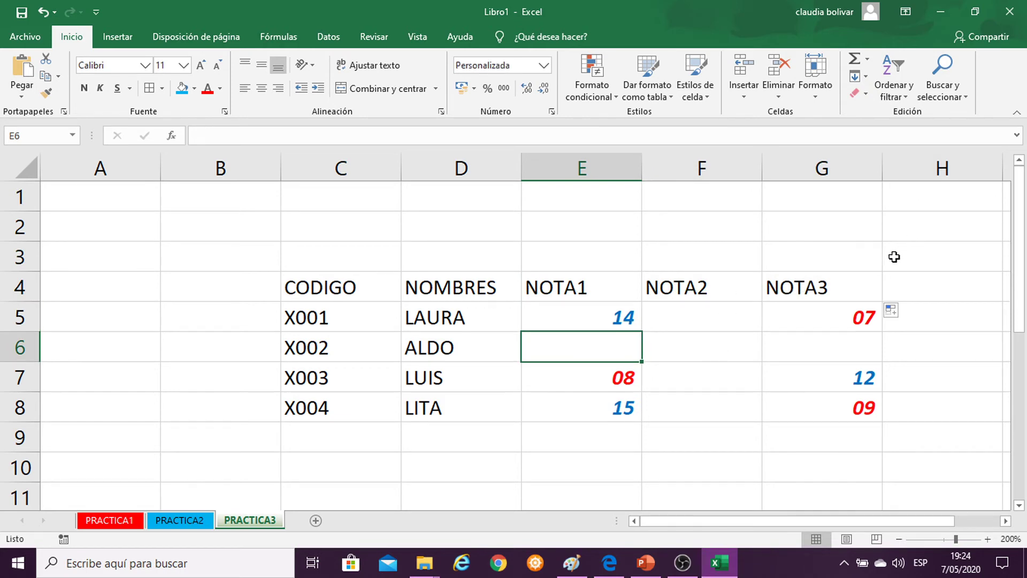
pyautogui.write('12')
pyautogui.press('Tab')
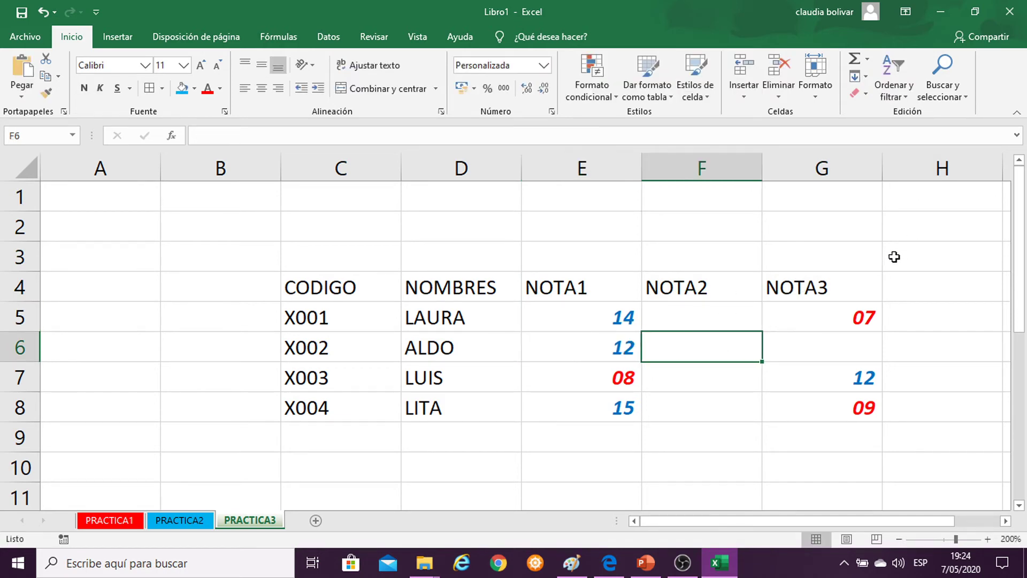
pyautogui.write('14')
pyautogui.hotkey('ctrl', 'Return')
pyautogui.write('8')
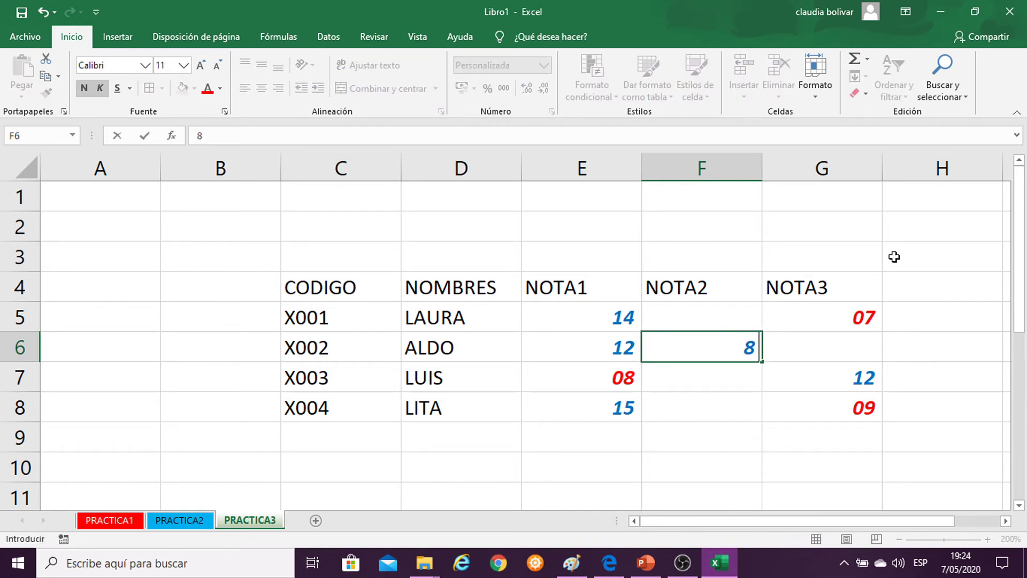
pyautogui.press('Return')
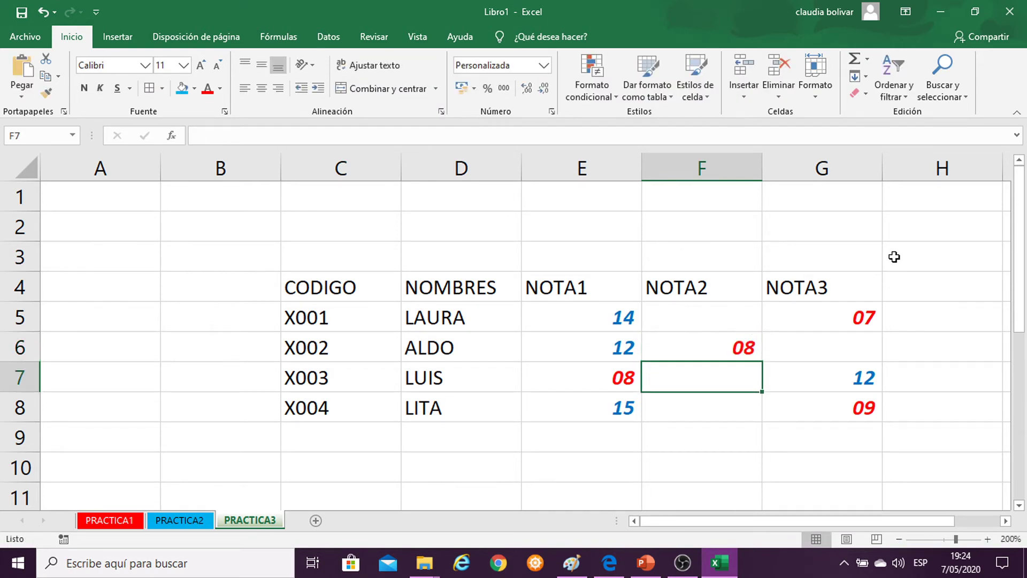
# Enter NOTA2 grades 12, 09 and 15 for LUIS, LITA and LAURA, and 12 for ALDO's NOTA3.
pyautogui.write('12')
pyautogui.press('Return')
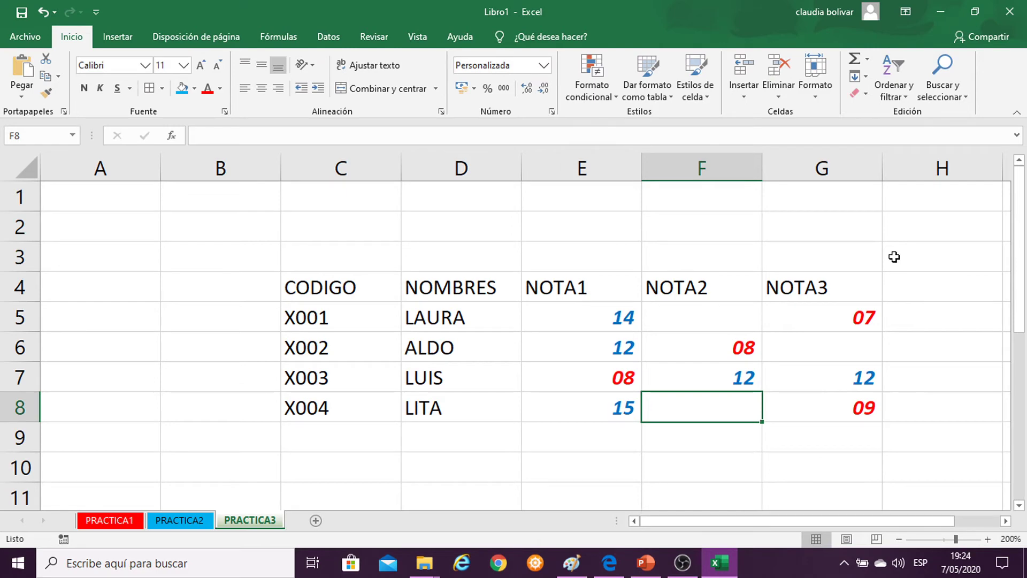
pyautogui.write('9')
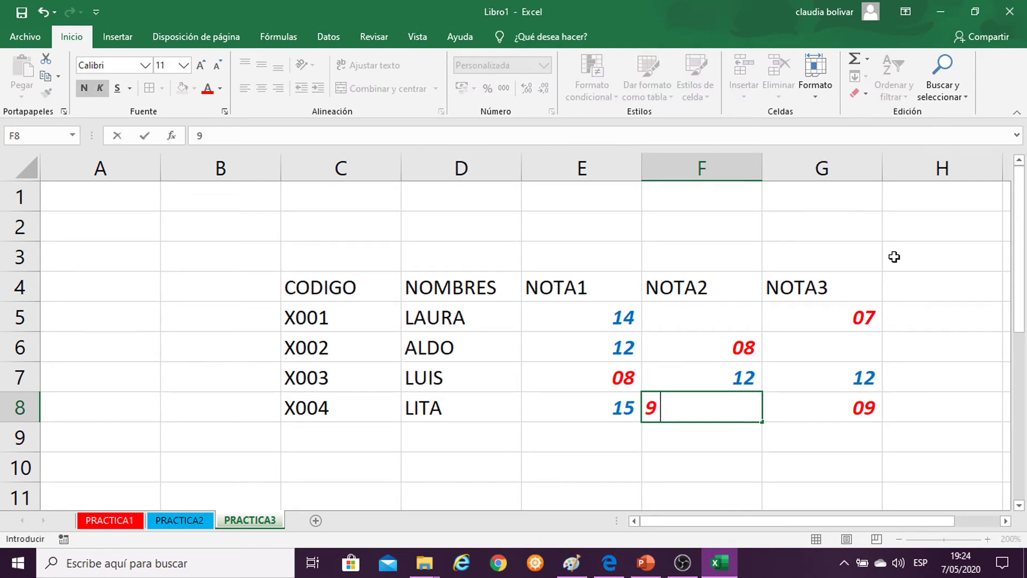
pyautogui.press('Up')
pyautogui.press('Up')
pyautogui.press('Up')
pyautogui.write('1')
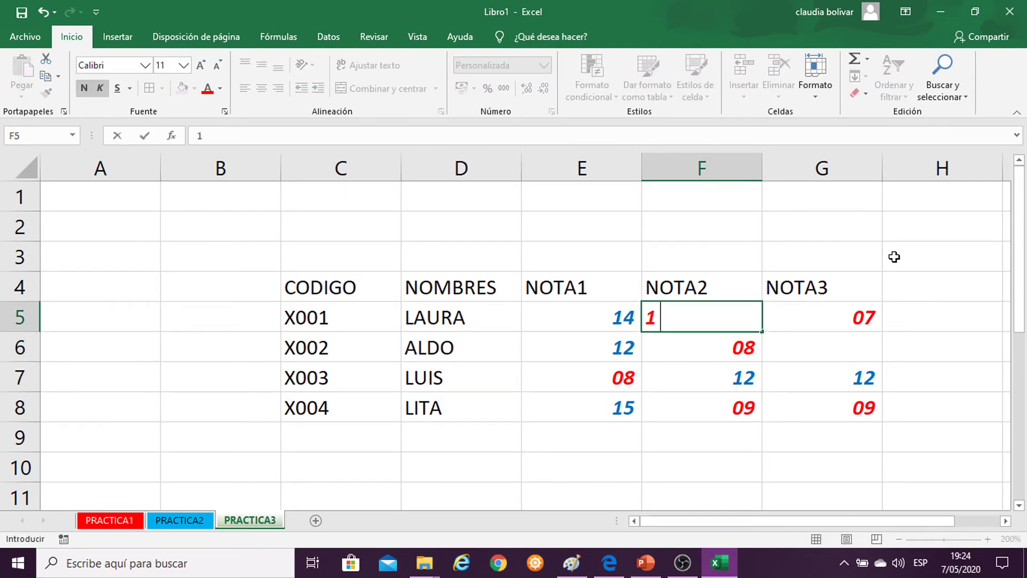
pyautogui.write('5')
pyautogui.press('Tab')
pyautogui.press('Down')
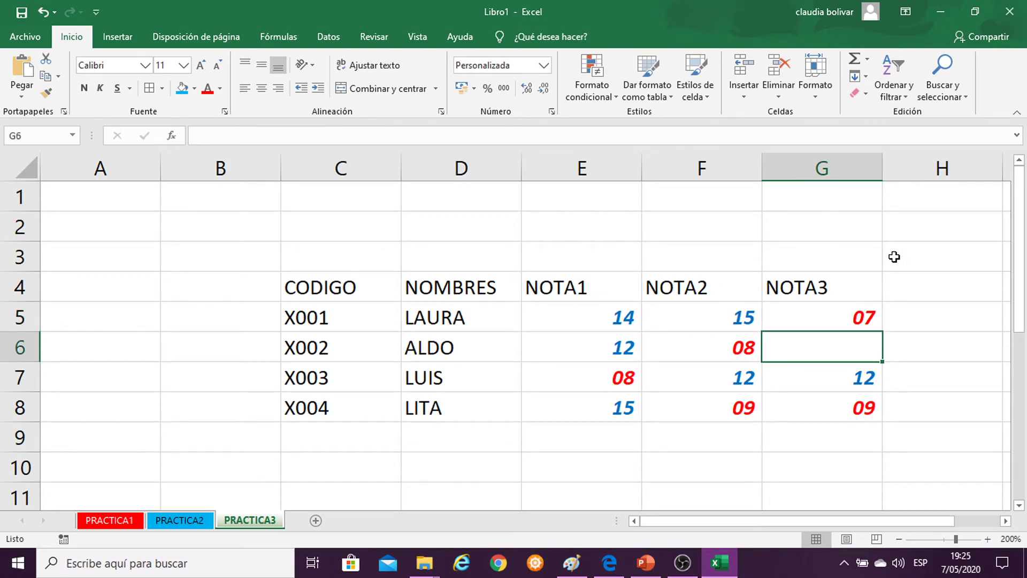
pyautogui.write('12')
pyautogui.press('Return')
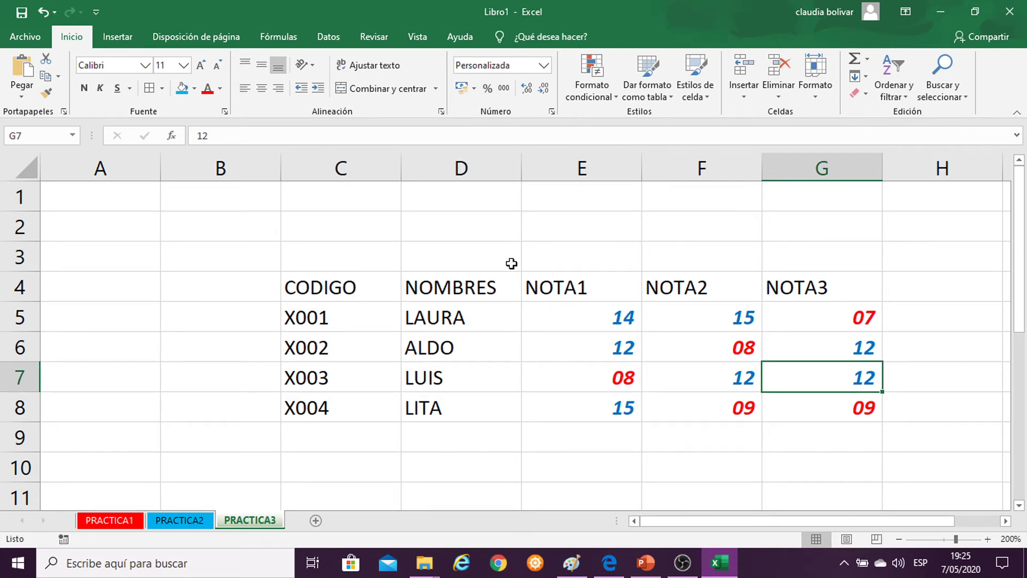
# Select the NOTA1 header E4 and grab the column E border to show its width.
pyautogui.click(559, 287)
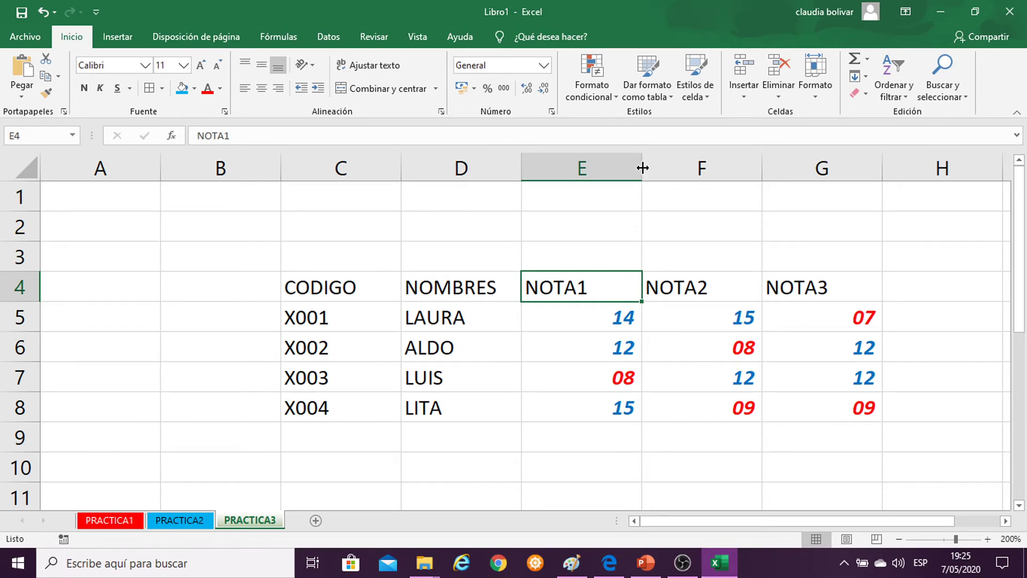
pyautogui.moveTo(643, 168); pyautogui.dragTo(643, 168)
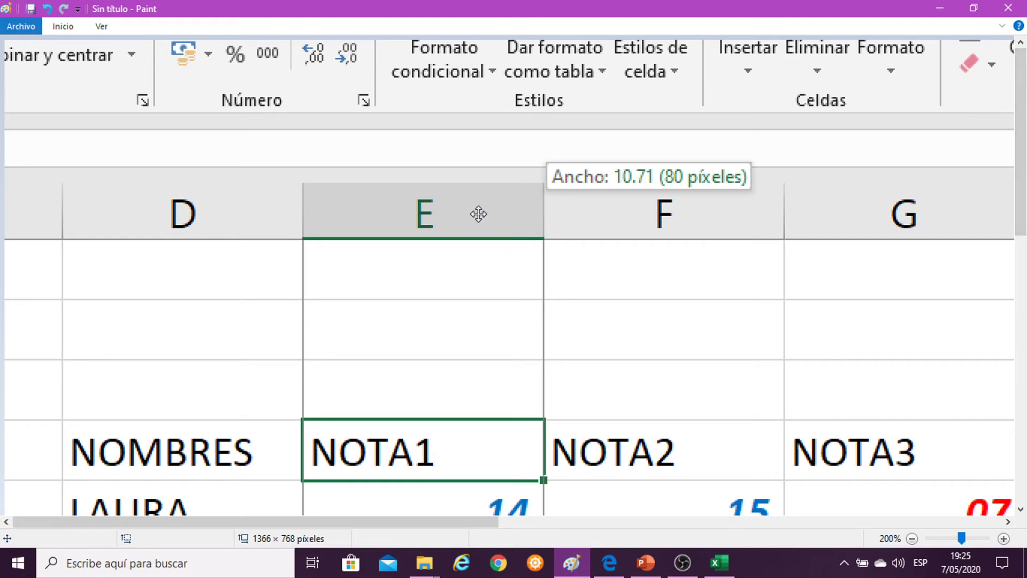
# Narrow column E and open Ancho de columna to confirm it reads 7.71.
pyautogui.click(941, 7)
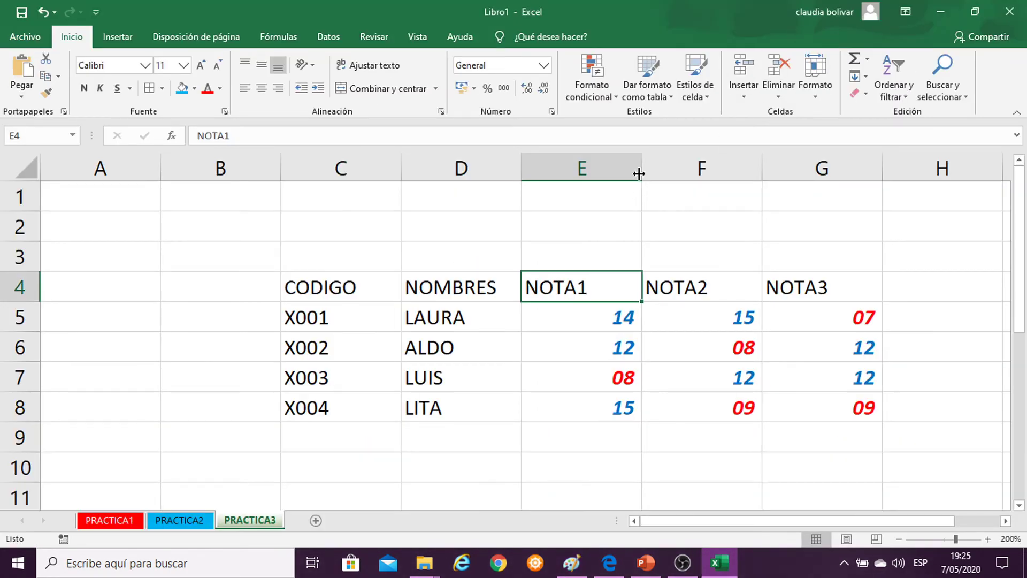
pyautogui.moveTo(641, 168); pyautogui.dragTo(610, 171)
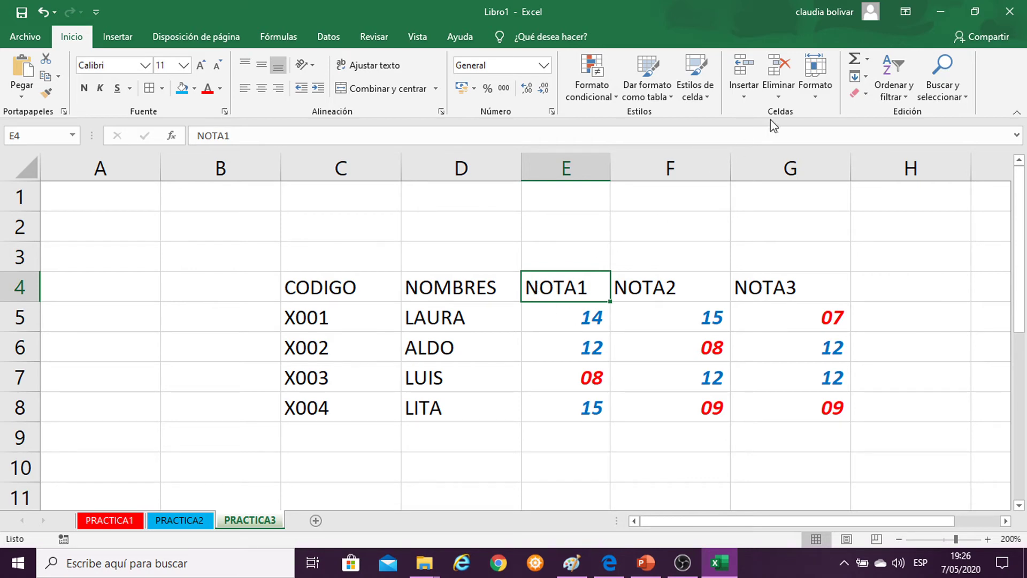
pyautogui.click(814, 101)
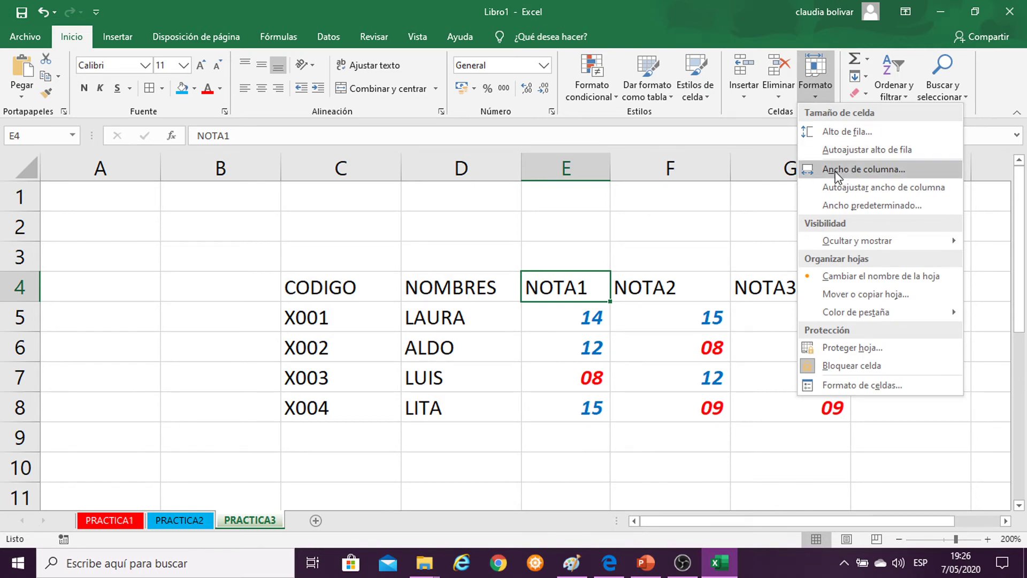
pyautogui.click(836, 170)
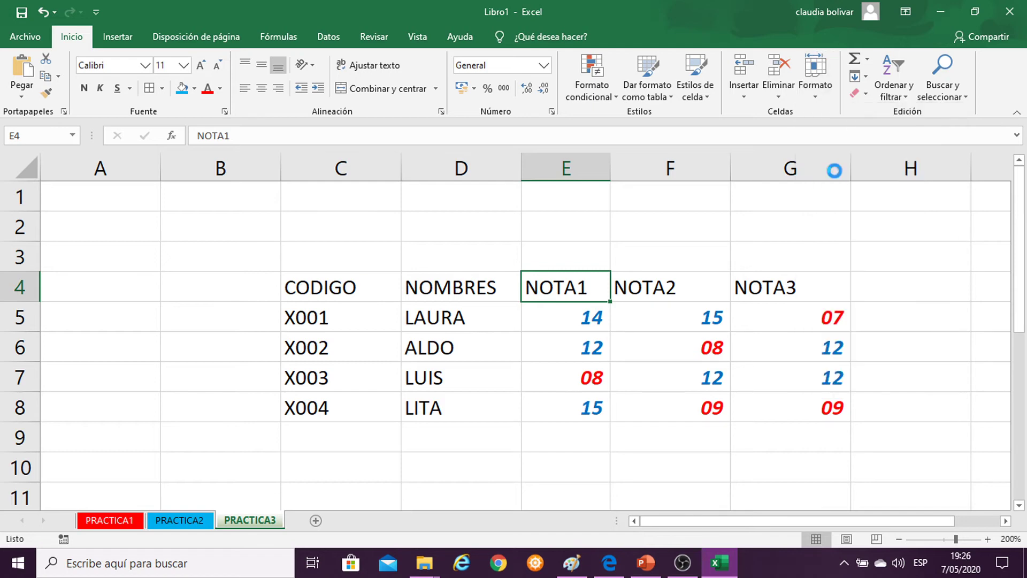
# Paste the new screenshot into Paint, then close the column width box in Excel.
pyautogui.click(572, 563)
pyautogui.hotkey('ctrl', 'v')
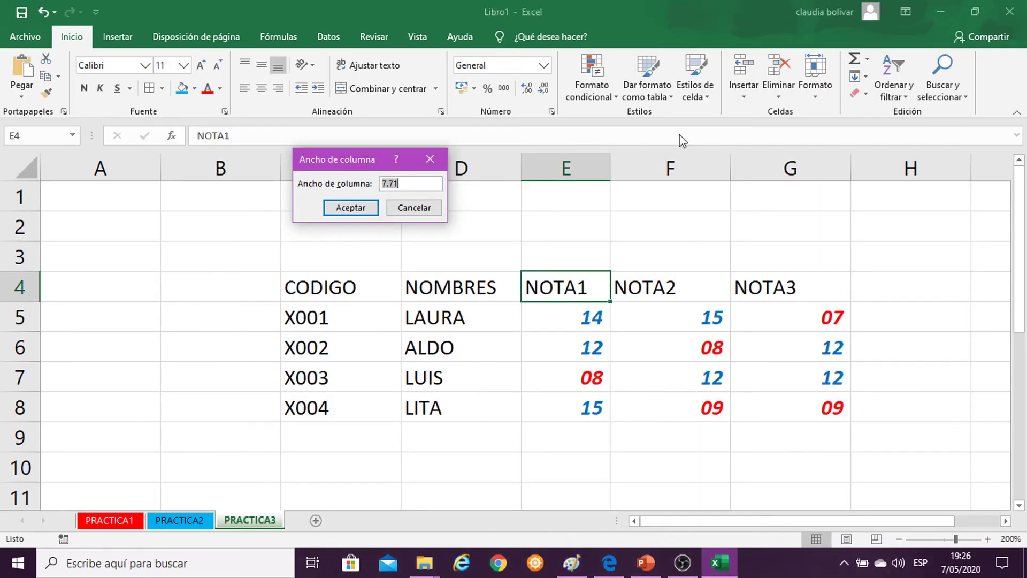
pyautogui.click(940, 9)
pyautogui.click(350, 209)
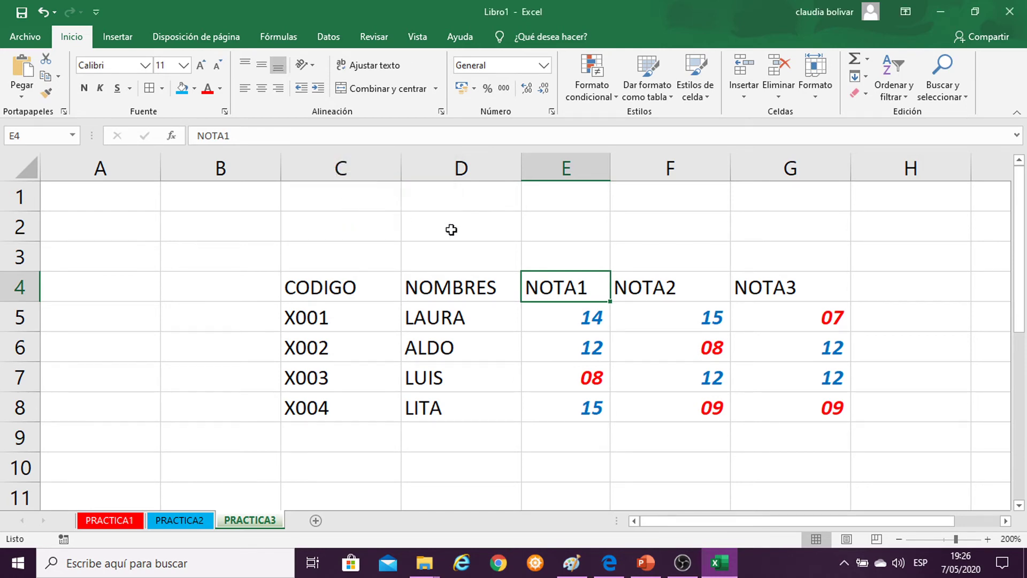
# Select the NOTA2 and NOTA3 headers F4:G4 and set their column width to 7.71.
pyautogui.click(634, 285)
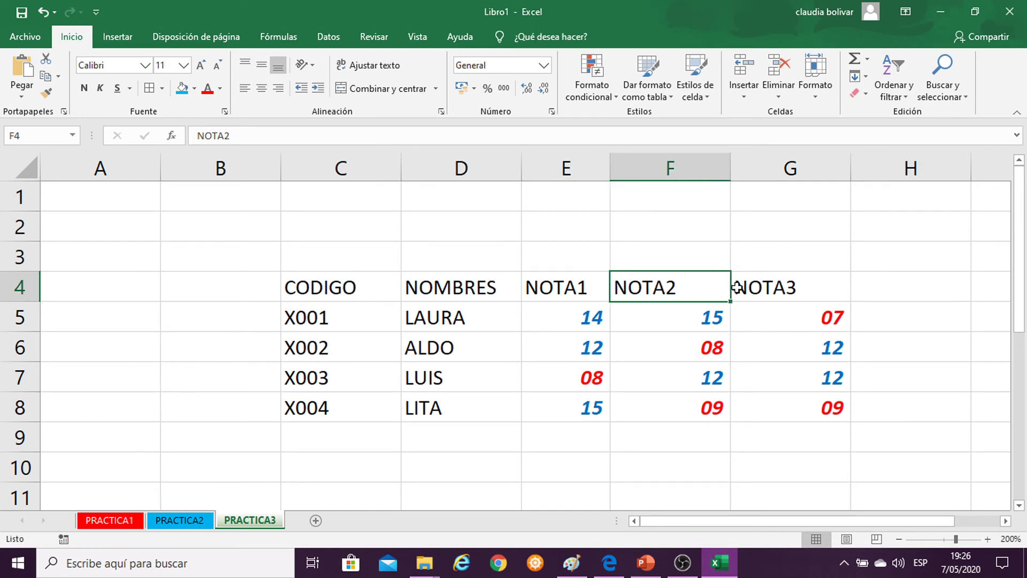
pyautogui.moveTo(647, 286); pyautogui.dragTo(776, 287)
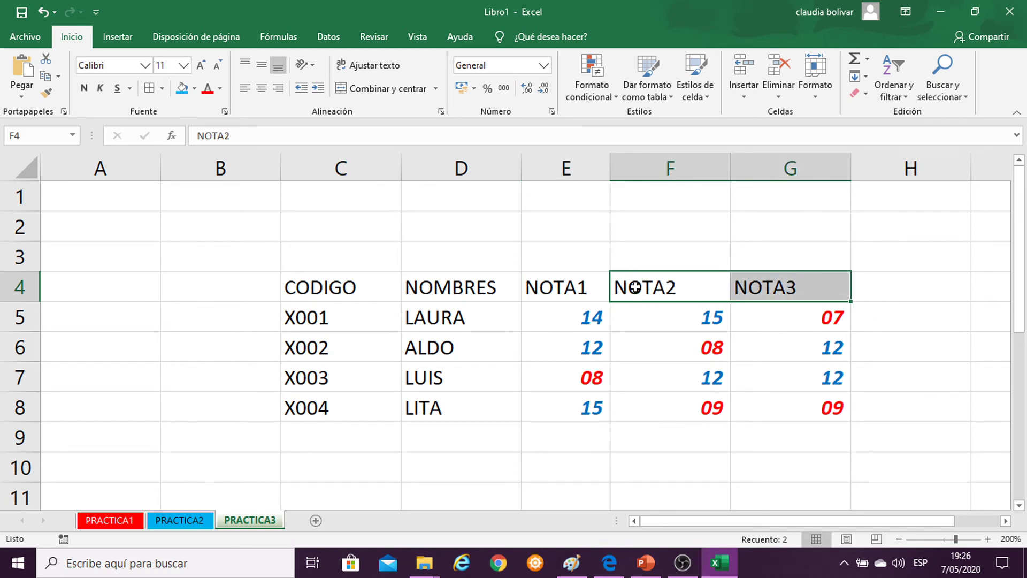
pyautogui.moveTo(635, 285); pyautogui.dragTo(786, 279)
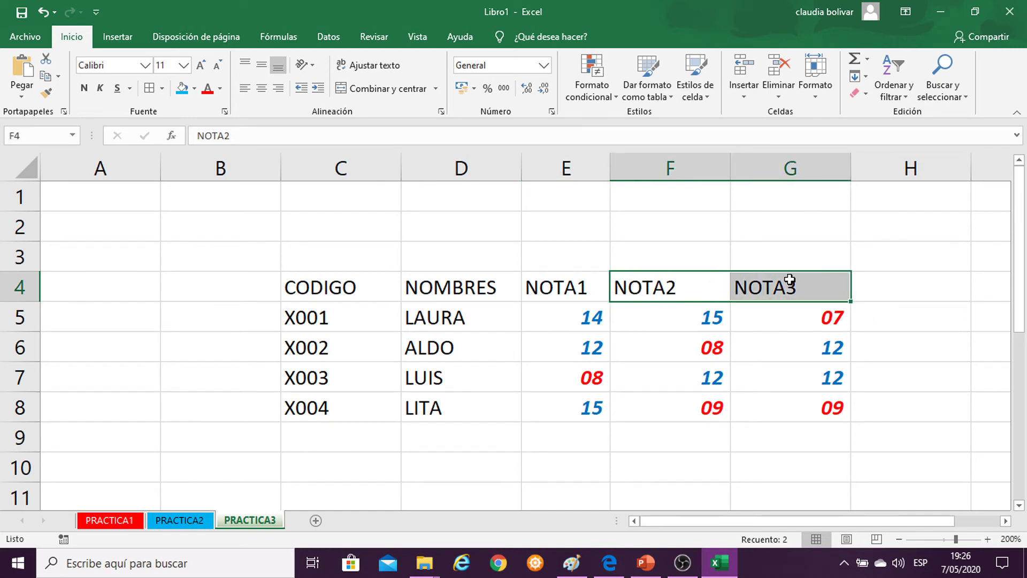
pyautogui.click(817, 92)
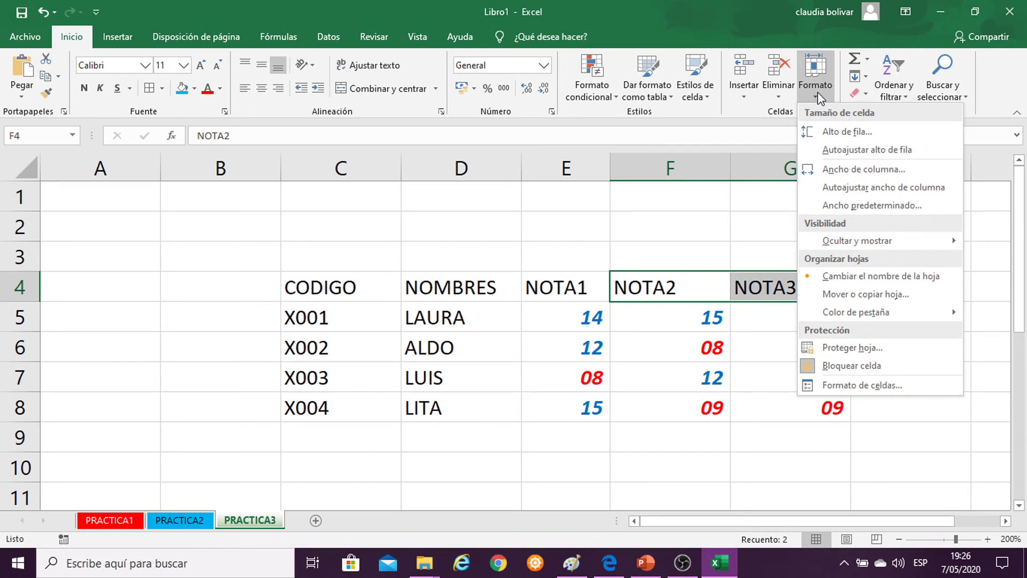
pyautogui.click(839, 172)
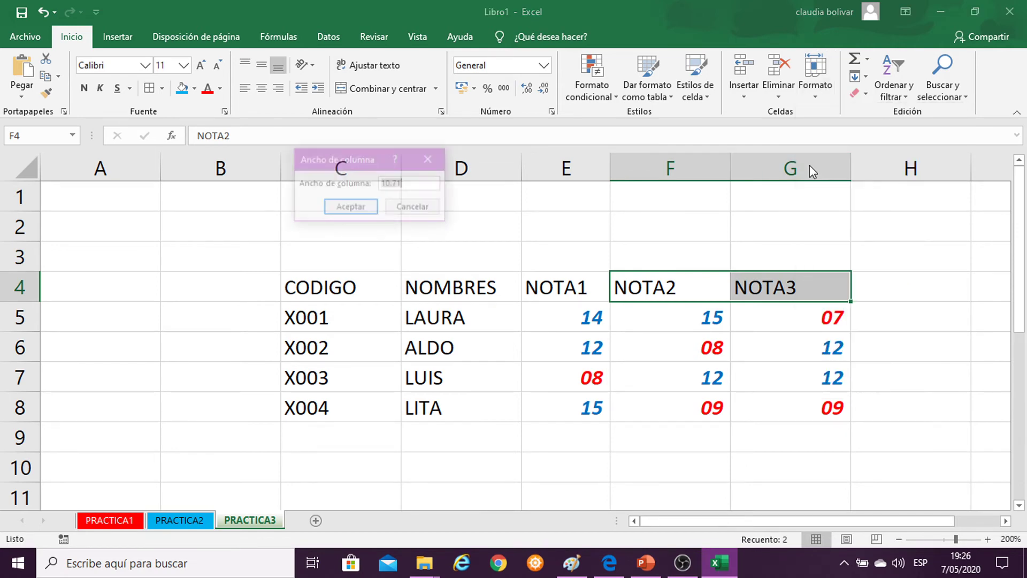
pyautogui.click(391, 183)
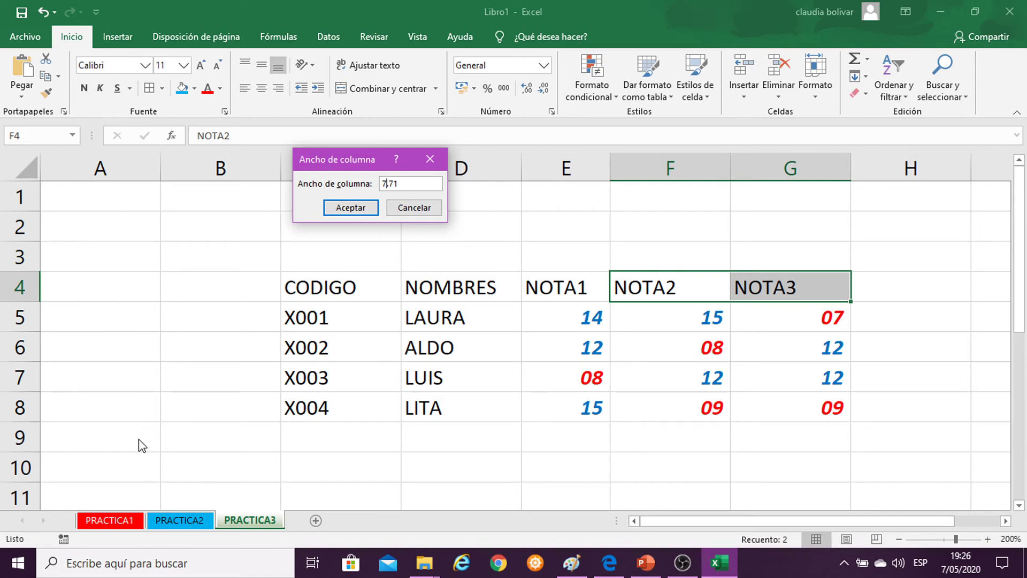
pyautogui.press('Return')
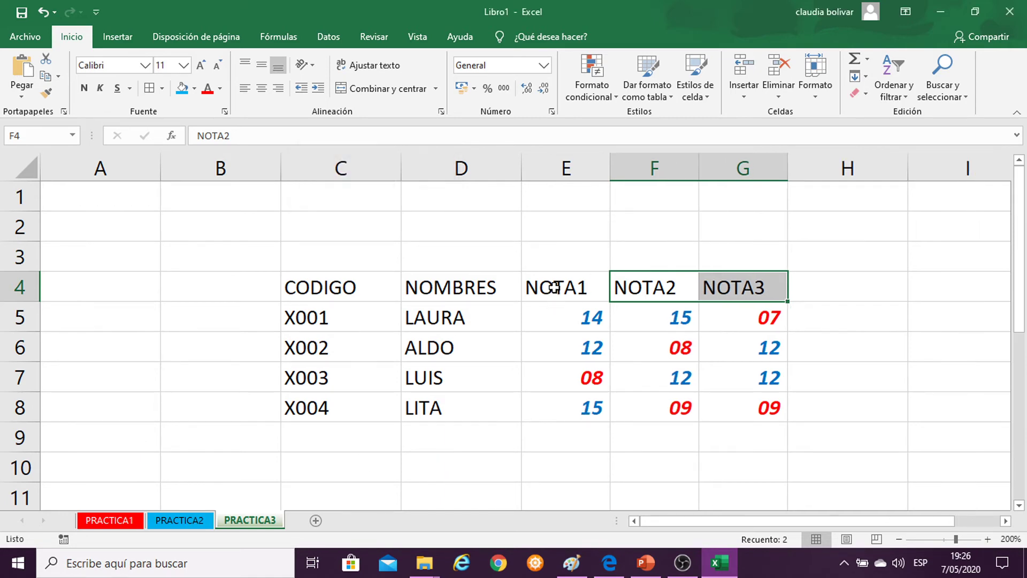
pyautogui.moveTo(554, 287); pyautogui.dragTo(755, 279)
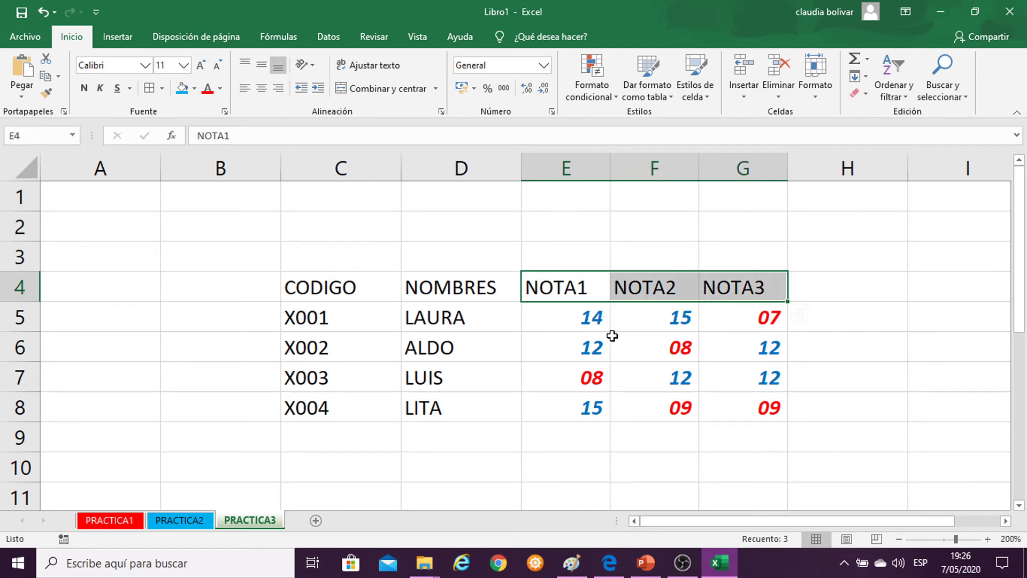
# Center the grades E5:G8 in their cells, then drag header row 4 taller.
pyautogui.moveTo(558, 315); pyautogui.dragTo(745, 405)
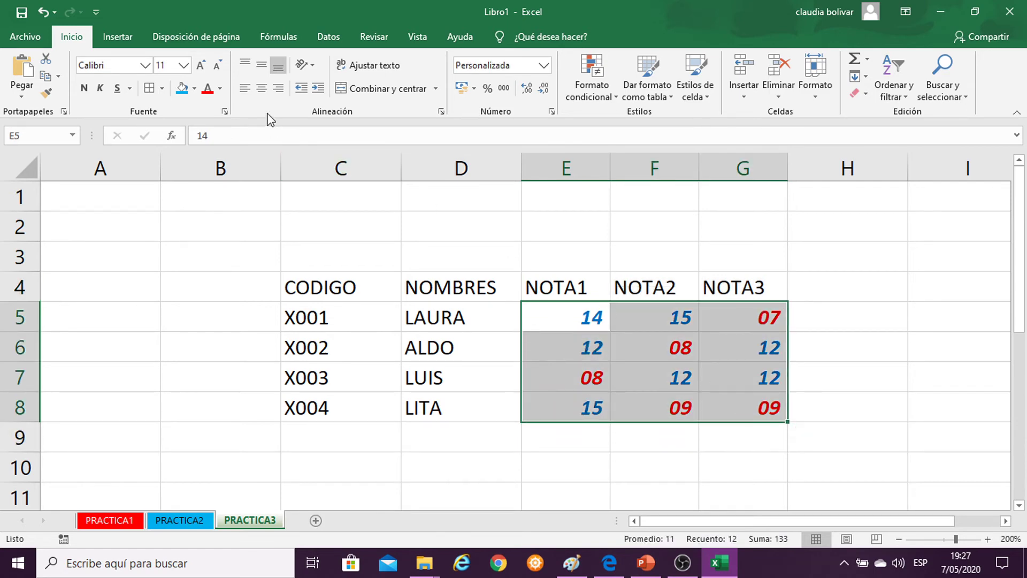
pyautogui.click(262, 90)
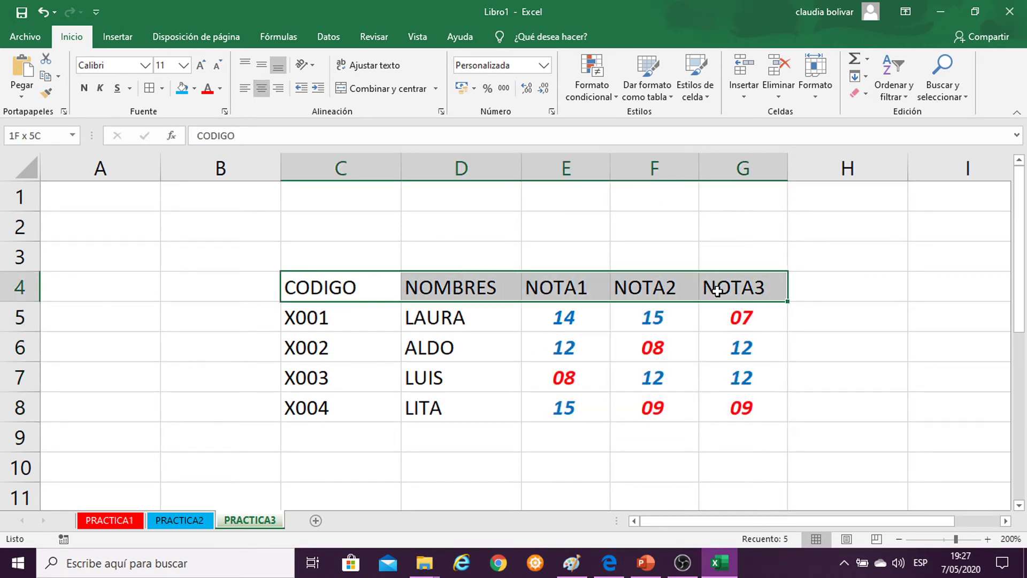
pyautogui.moveTo(347, 287); pyautogui.dragTo(714, 285)
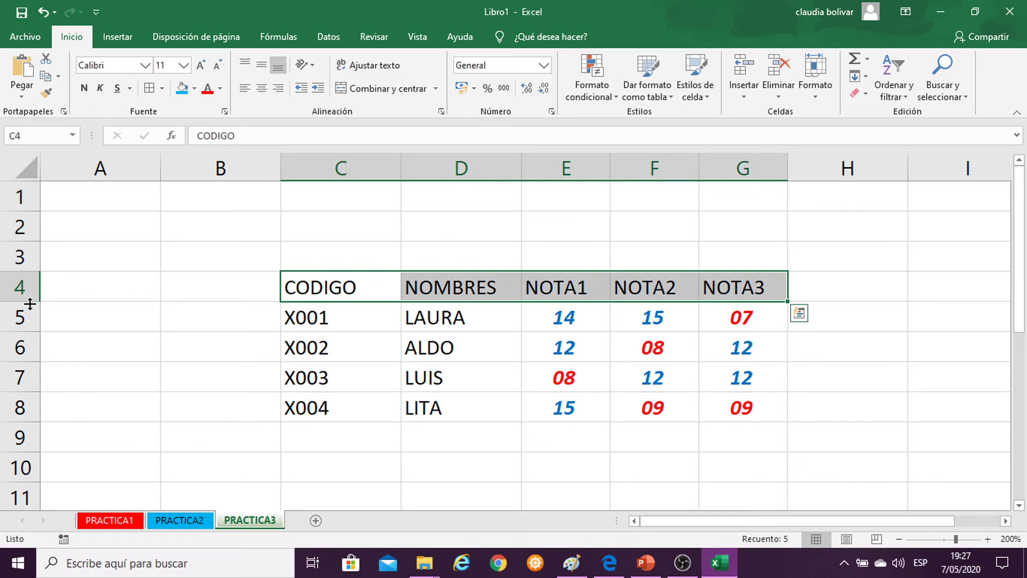
pyautogui.moveTo(27, 303); pyautogui.dragTo(25, 345)
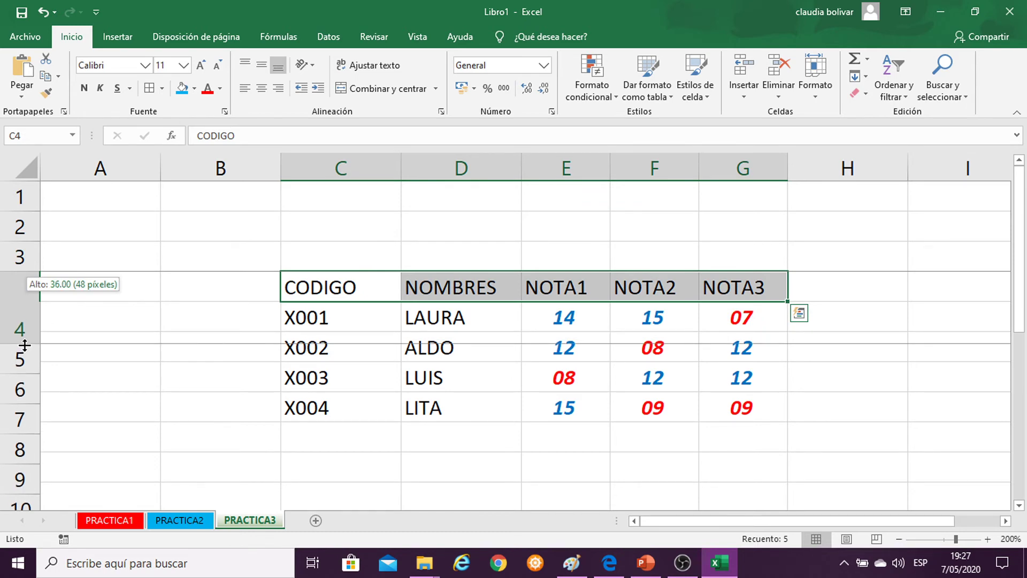
pyautogui.moveTo(25, 345); pyautogui.dragTo(25, 346)
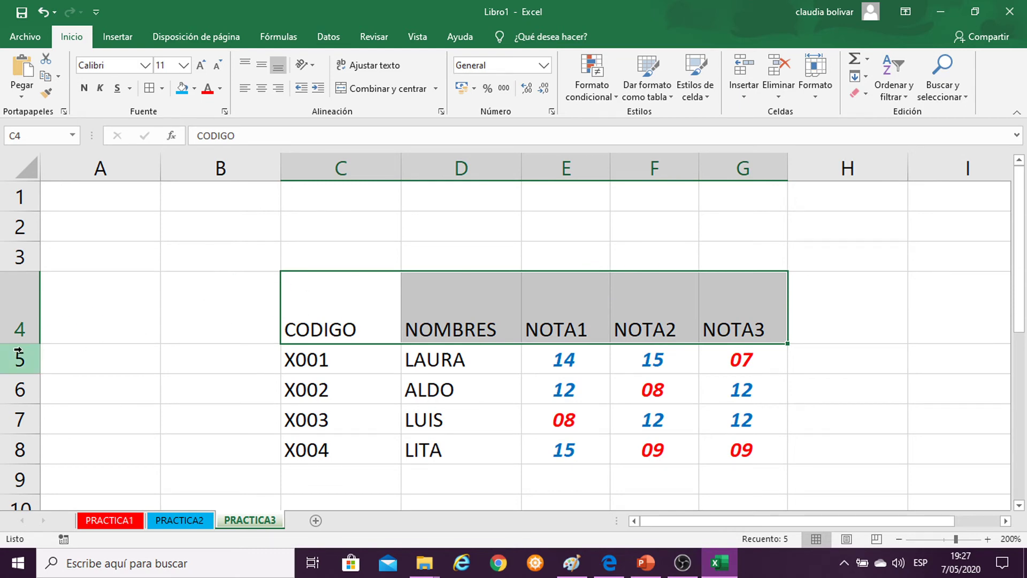
pyautogui.moveTo(25, 343); pyautogui.dragTo(25, 331)
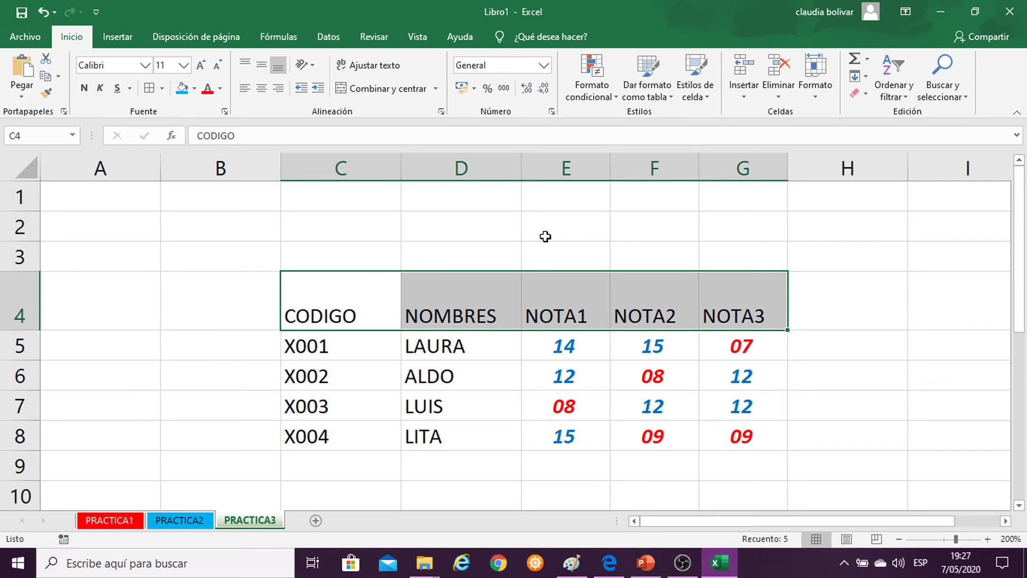
# Reselect the header cells C4:G4 in the enlarged row.
pyautogui.click(430, 297)
pyautogui.moveTo(318, 293); pyautogui.dragTo(742, 298)
pyautogui.moveTo(316, 309); pyautogui.dragTo(739, 293)
pyautogui.moveTo(308, 310); pyautogui.dragTo(707, 294)
# Apply centered, wrapped header alignment rotated to -45°, then undo it.
pyautogui.rightClick(347, 302)
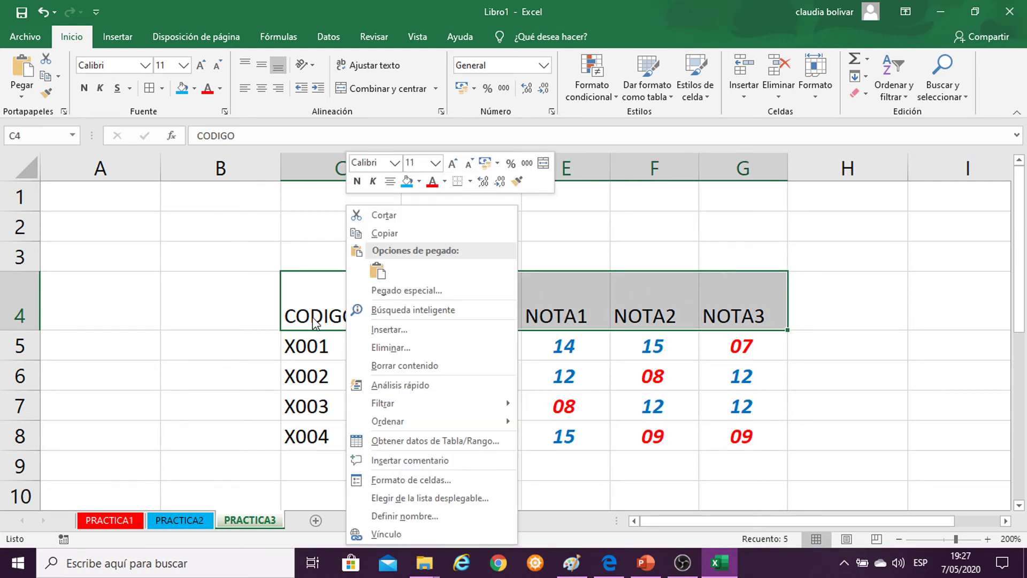
pyautogui.click(390, 480)
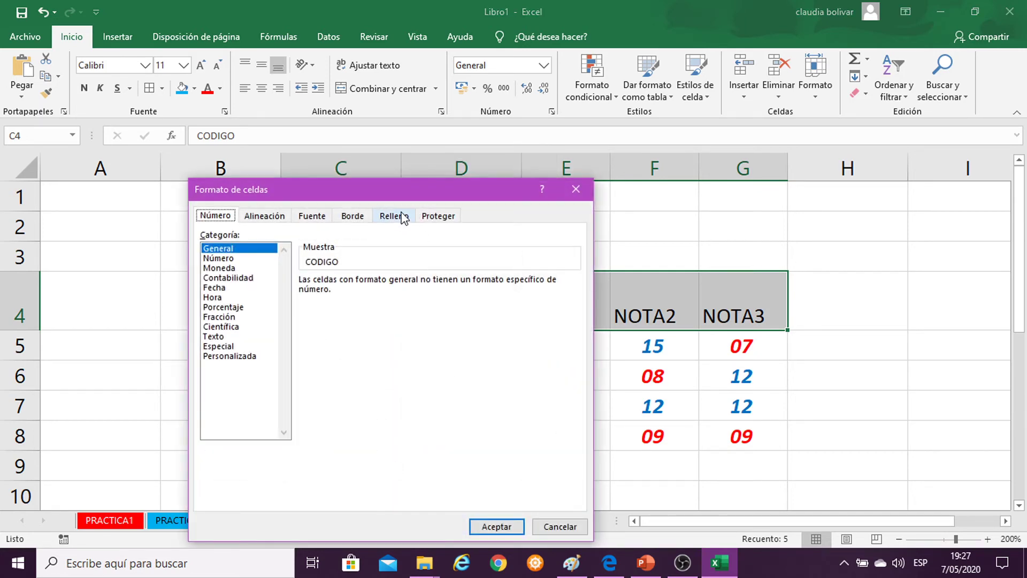
pyautogui.moveTo(396, 188); pyautogui.dragTo(618, 98)
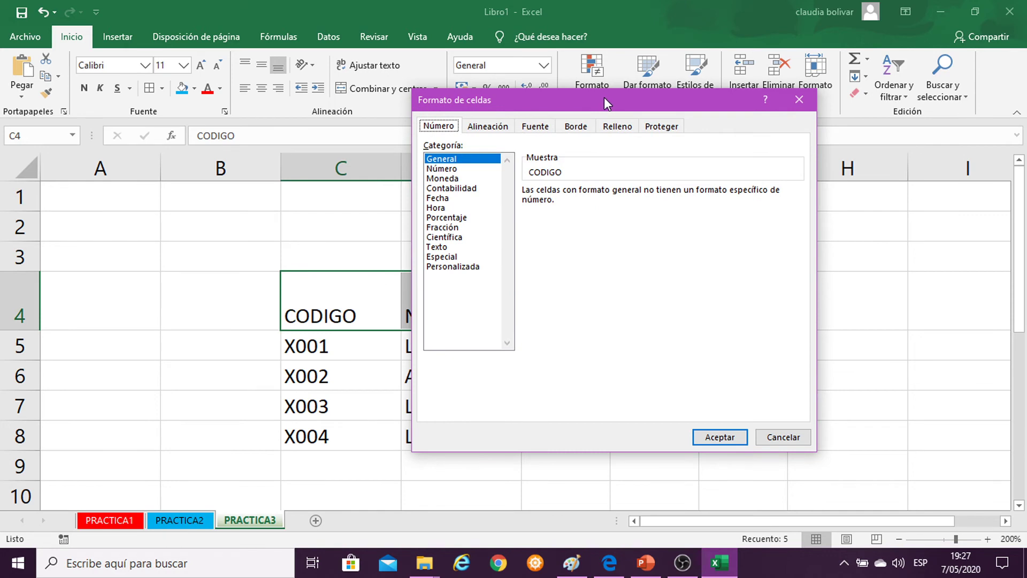
pyautogui.click(492, 128)
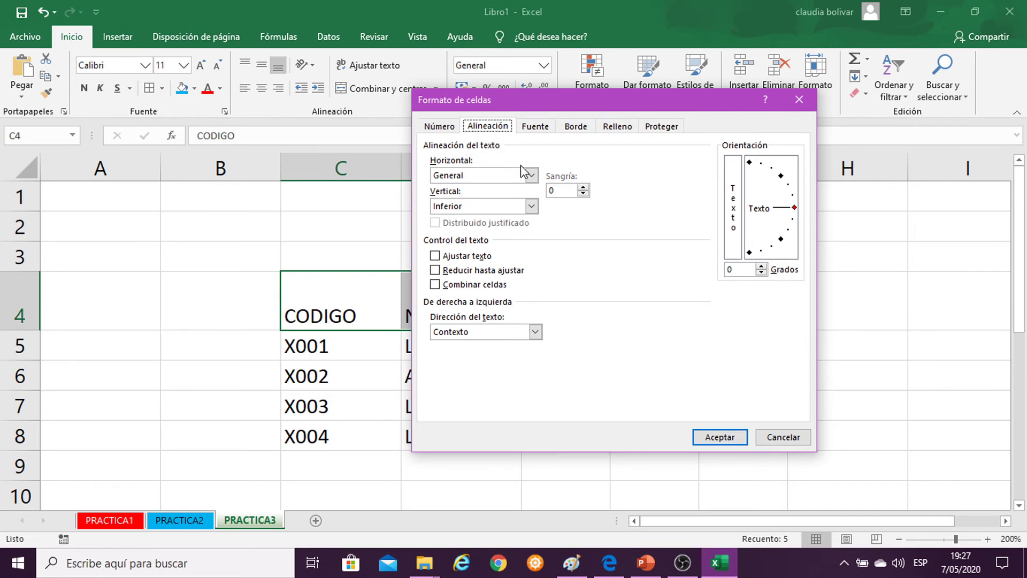
pyautogui.click(531, 175)
pyautogui.click(489, 207)
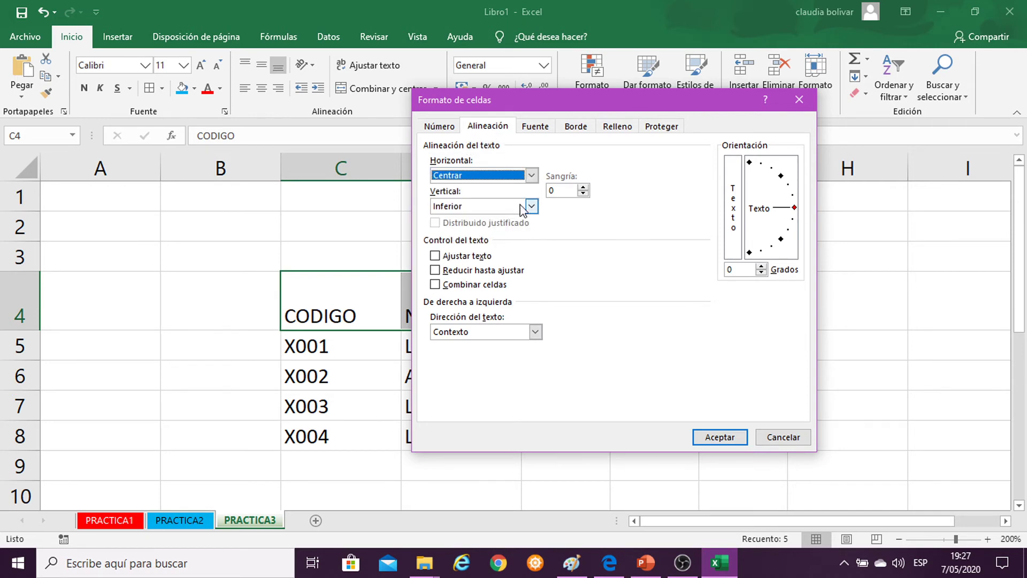
pyautogui.click(523, 208)
pyautogui.click(508, 229)
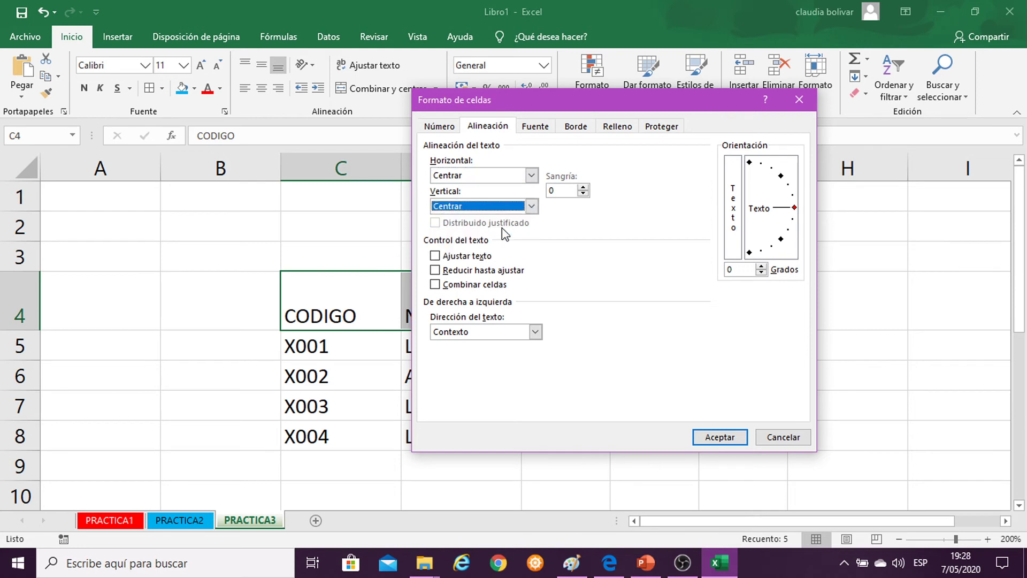
pyautogui.click(435, 256)
pyautogui.moveTo(535, 101); pyautogui.dragTo(616, 90)
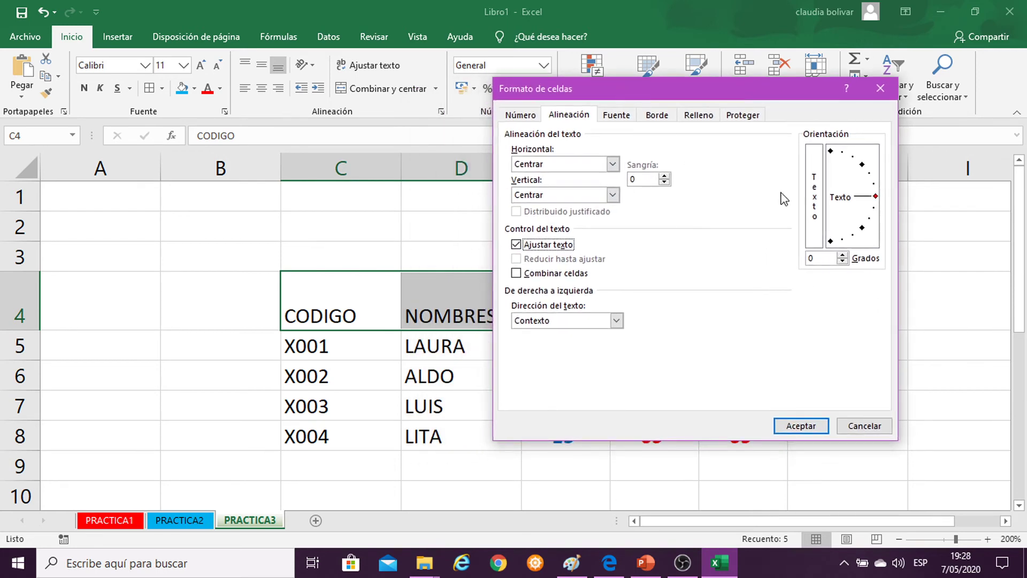
pyautogui.click(862, 165)
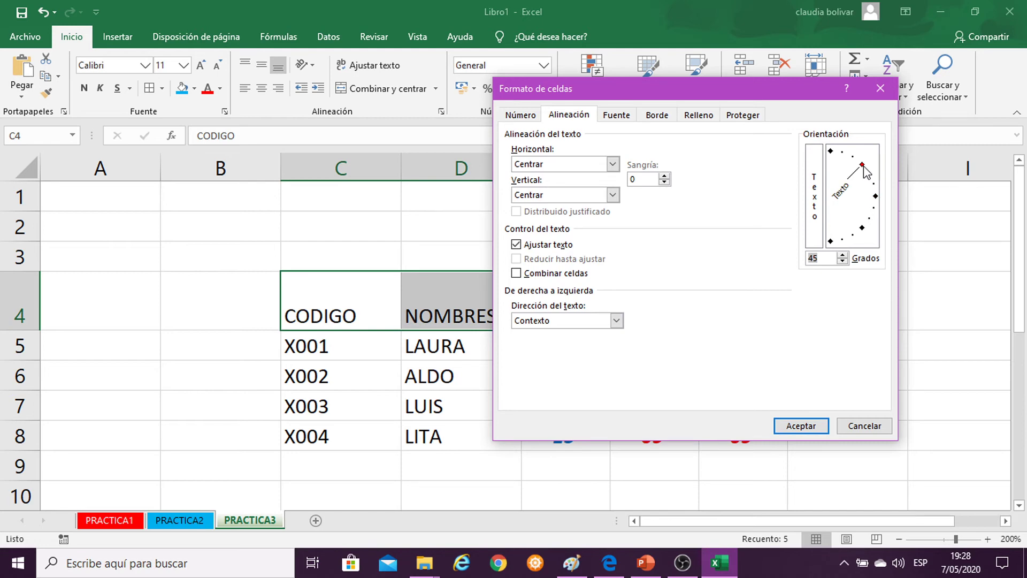
pyautogui.click(863, 228)
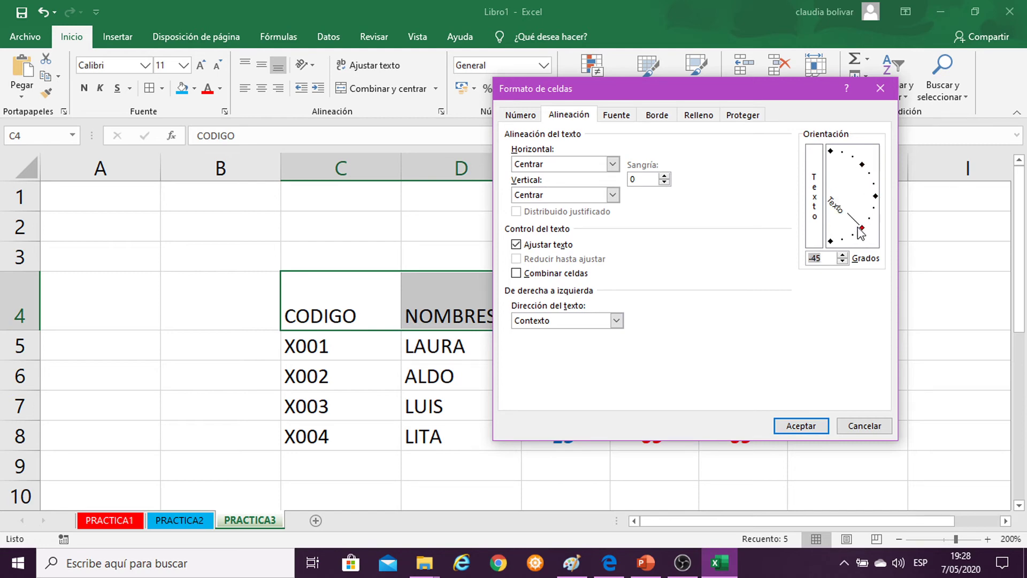
pyautogui.click(801, 426)
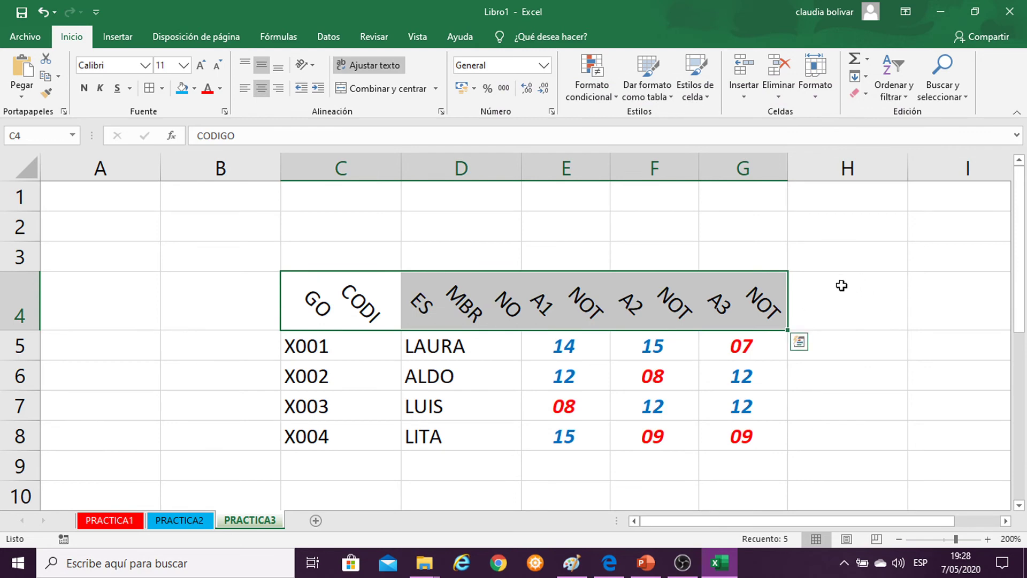
pyautogui.hotkey('ctrl', 'z')
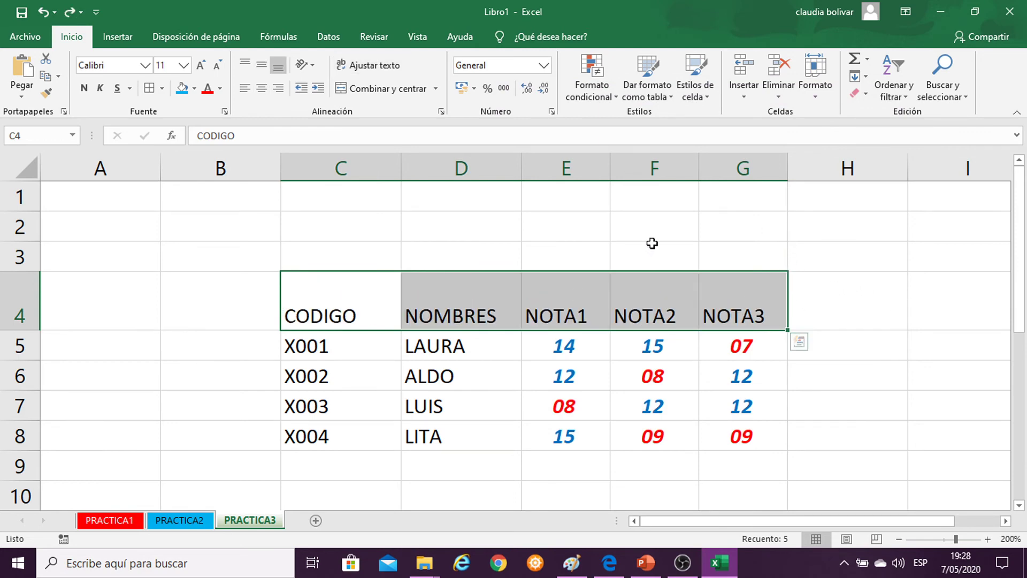
# Reapply Centrar horizontally and vertically with Ajustar texto to C4:G4, without rotation.
pyautogui.rightClick(477, 298)
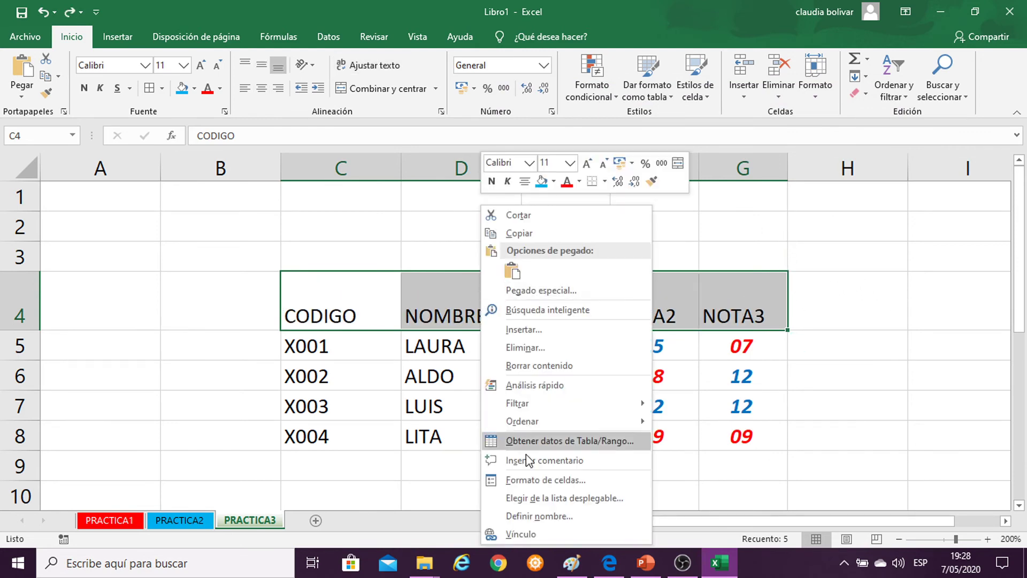
pyautogui.click(535, 480)
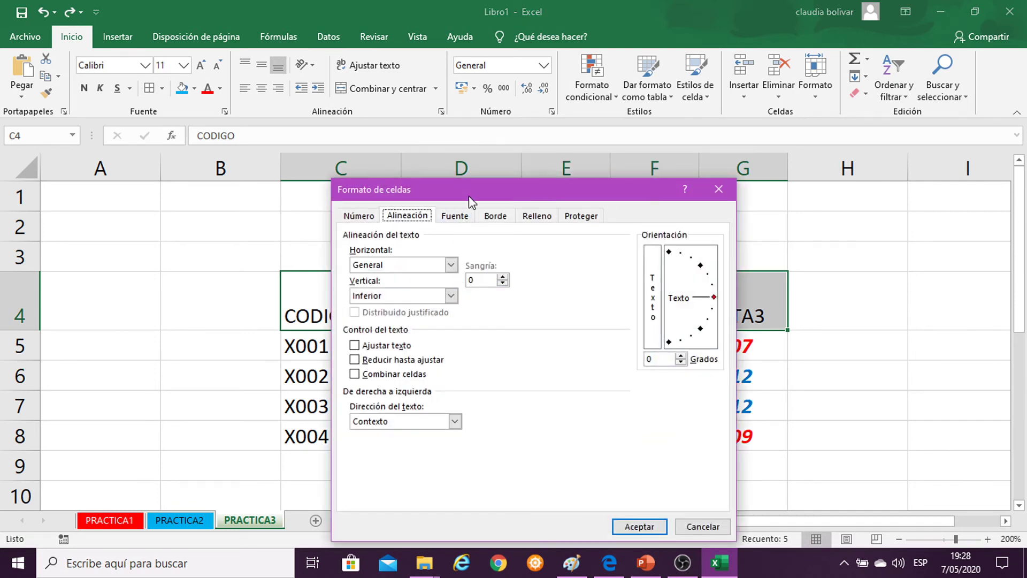
pyautogui.moveTo(480, 198); pyautogui.dragTo(529, 123)
pyautogui.click(500, 189)
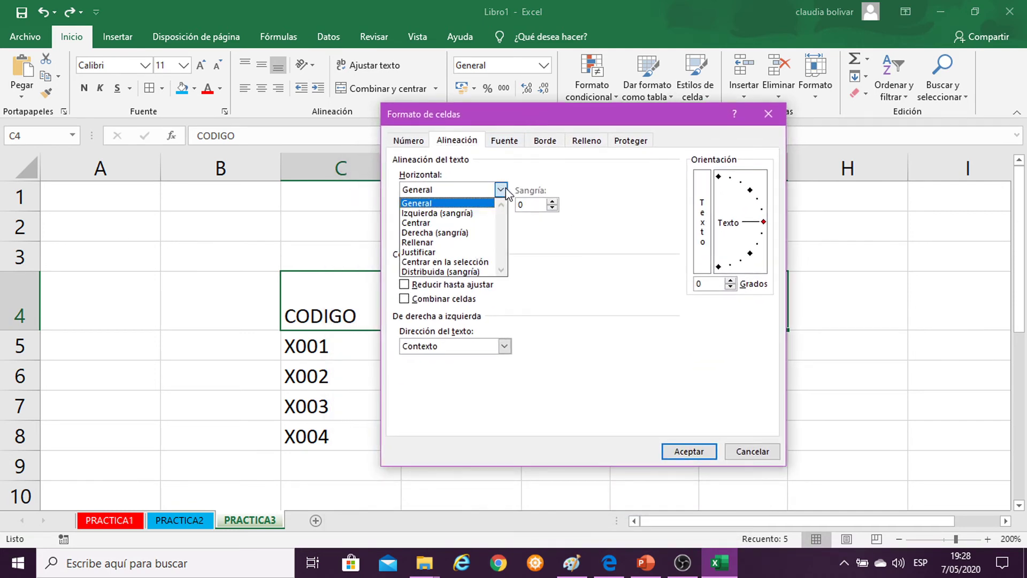
pyautogui.click(443, 223)
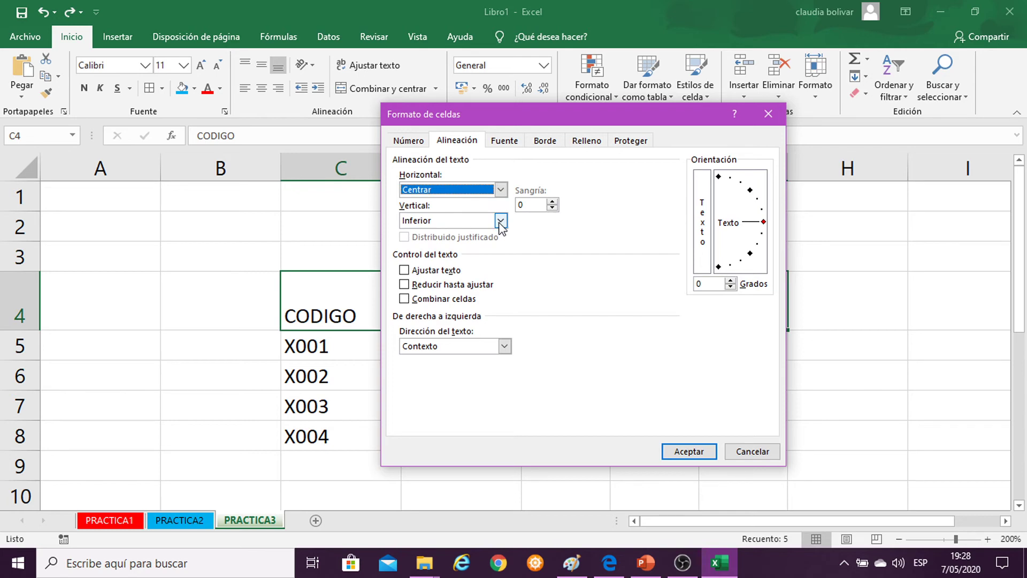
pyautogui.click(500, 221)
pyautogui.click(471, 238)
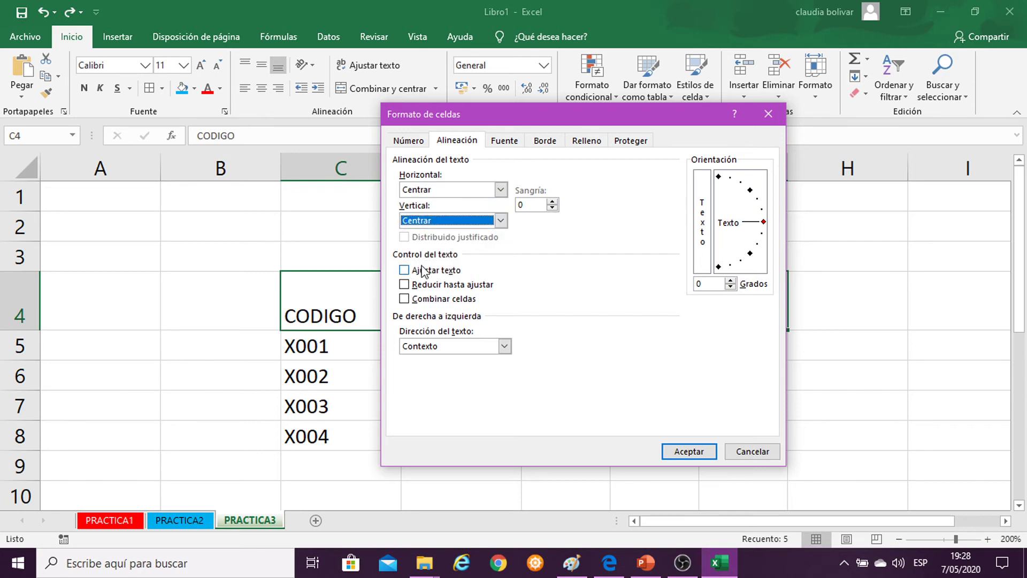
pyautogui.click(404, 270)
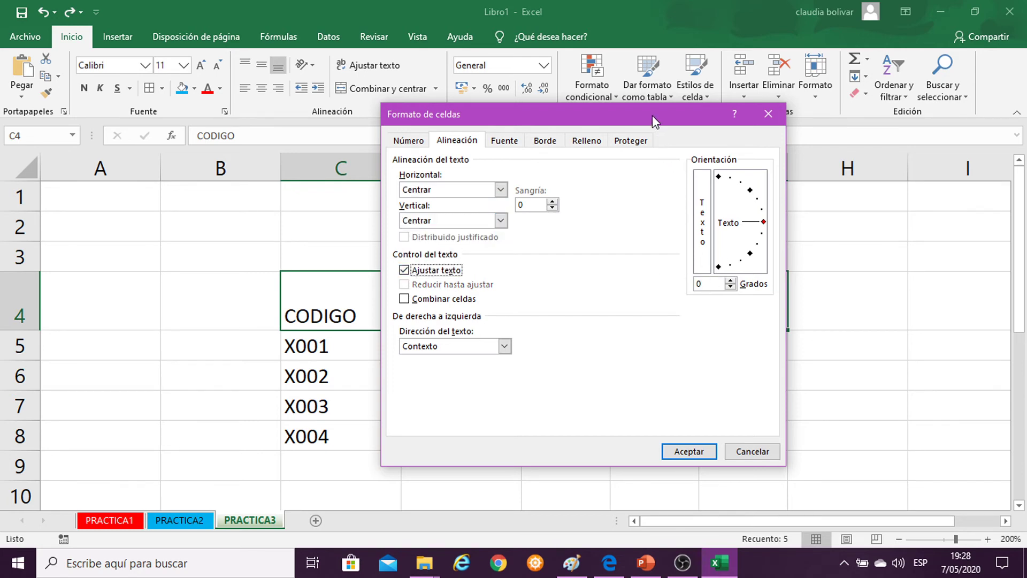
pyautogui.moveTo(653, 115); pyautogui.dragTo(740, 81)
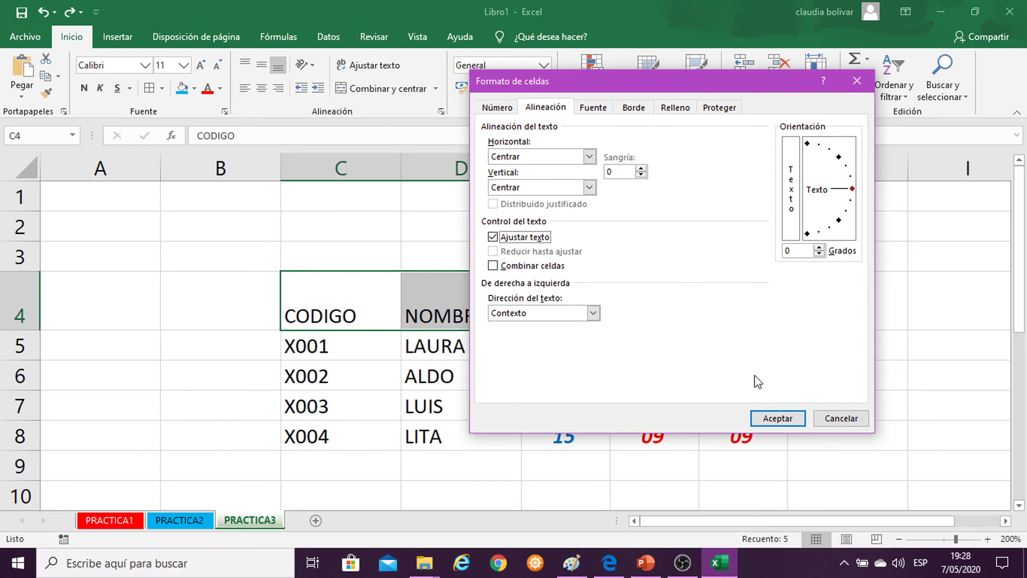
pyautogui.click(770, 422)
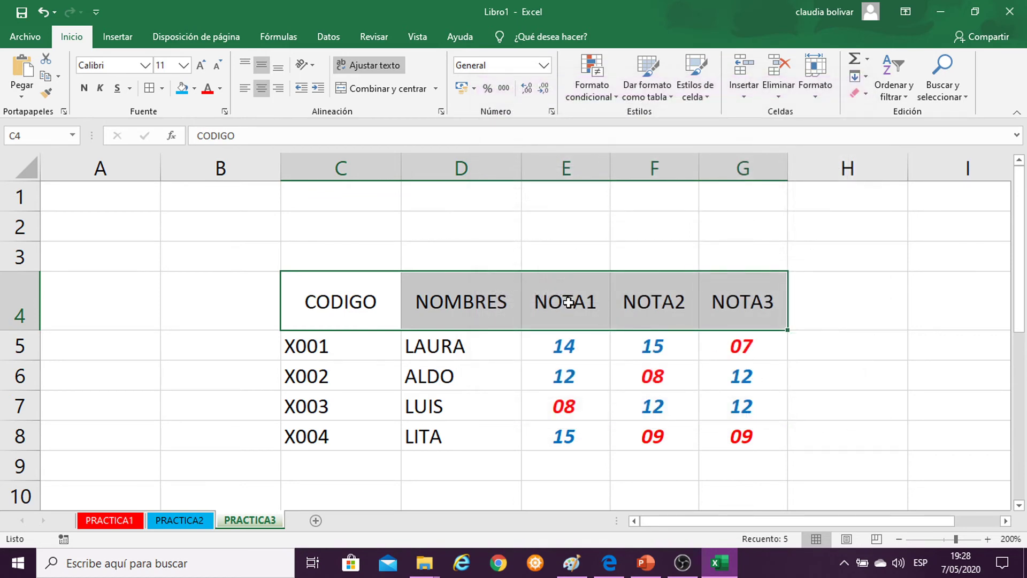
# Preview 90° and -90° header rotation, then close Formato de celdas without applying it.
pyautogui.rightClick(567, 303)
pyautogui.click(636, 479)
pyautogui.click(770, 252)
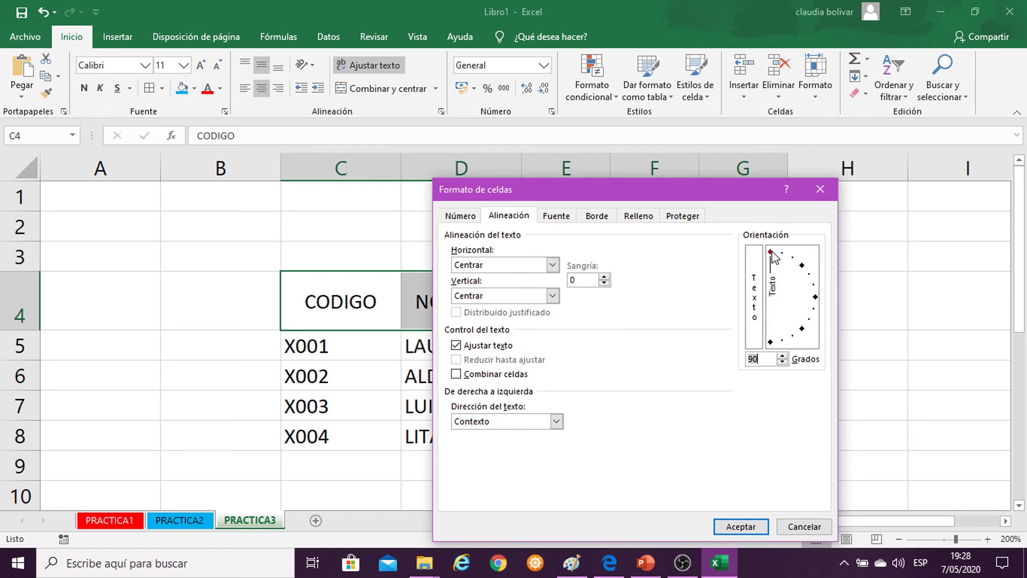
pyautogui.moveTo(756, 194); pyautogui.dragTo(710, 100)
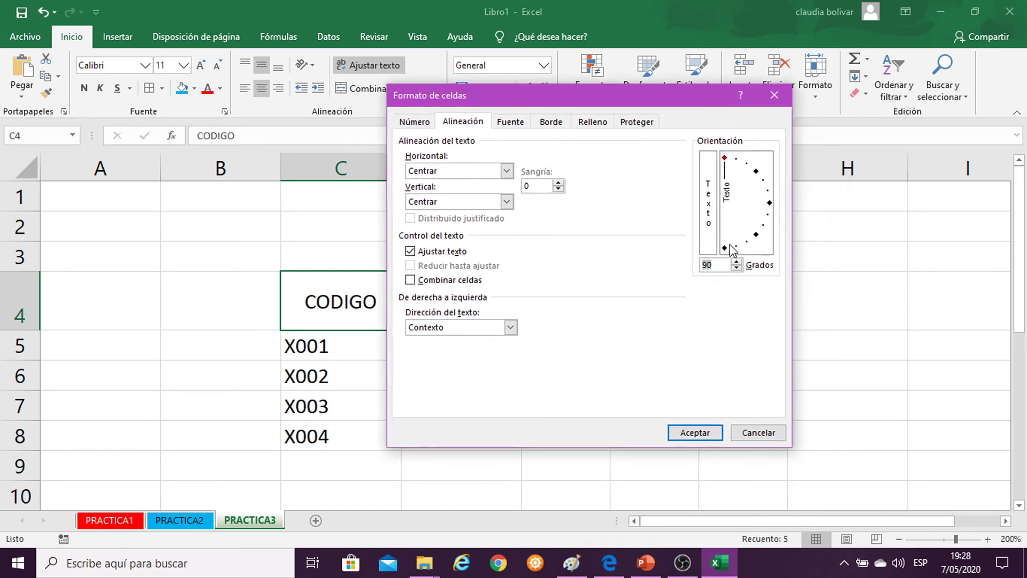
pyautogui.click(725, 249)
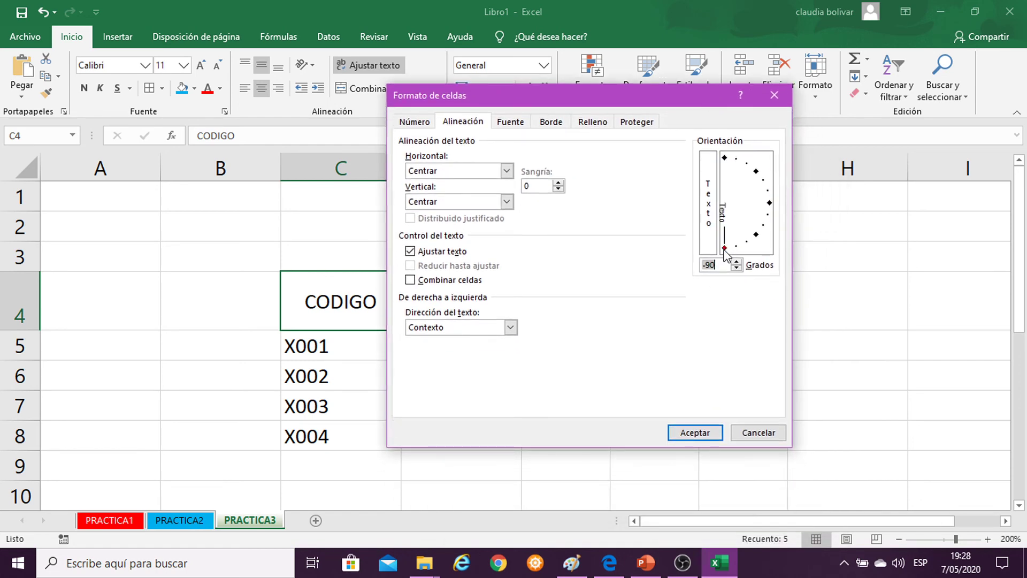
pyautogui.click(776, 95)
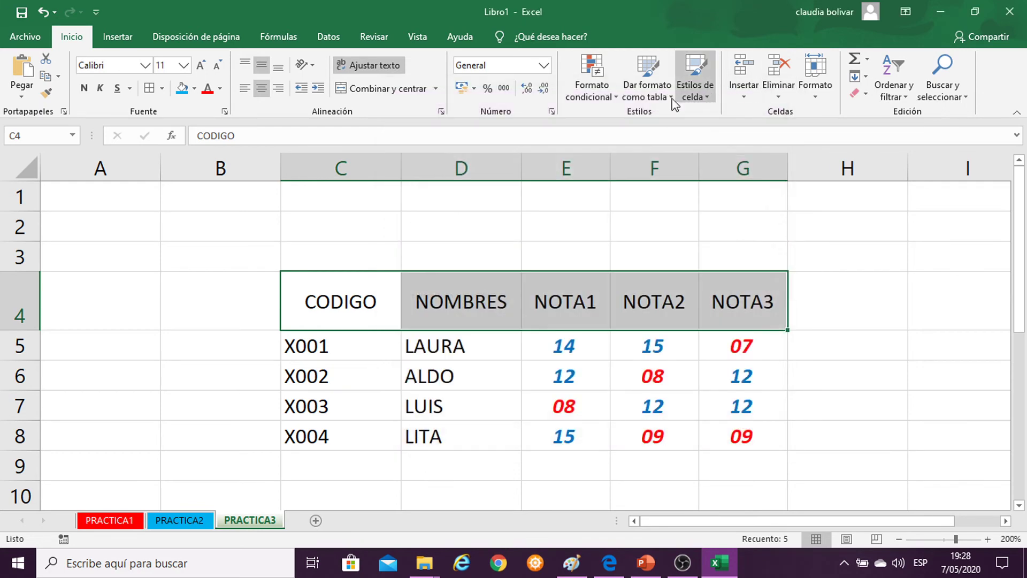
pyautogui.click(822, 297)
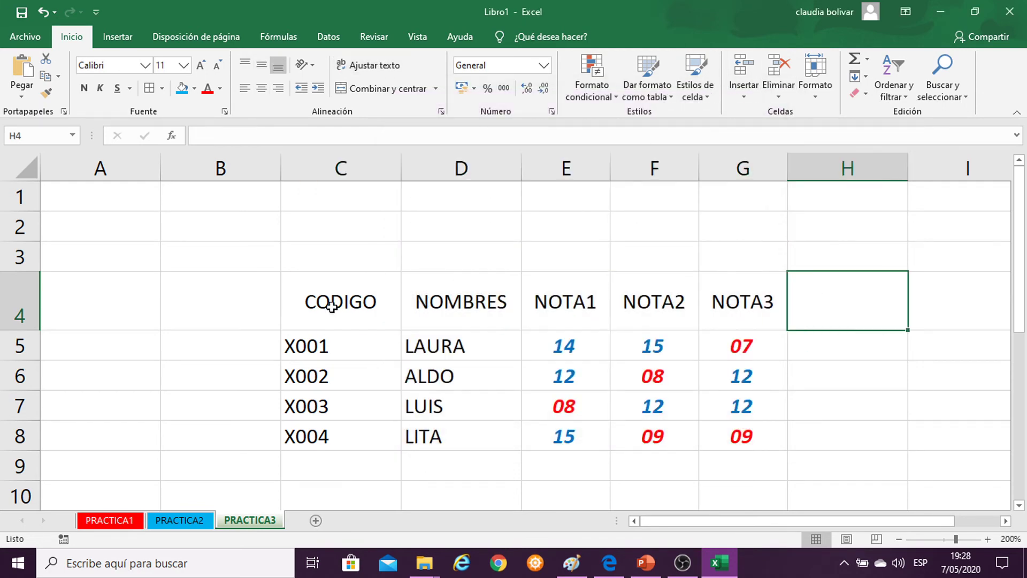
# Select C4:G8 and give it a thick solid Contorno outline border.
pyautogui.moveTo(332, 307); pyautogui.dragTo(717, 439)
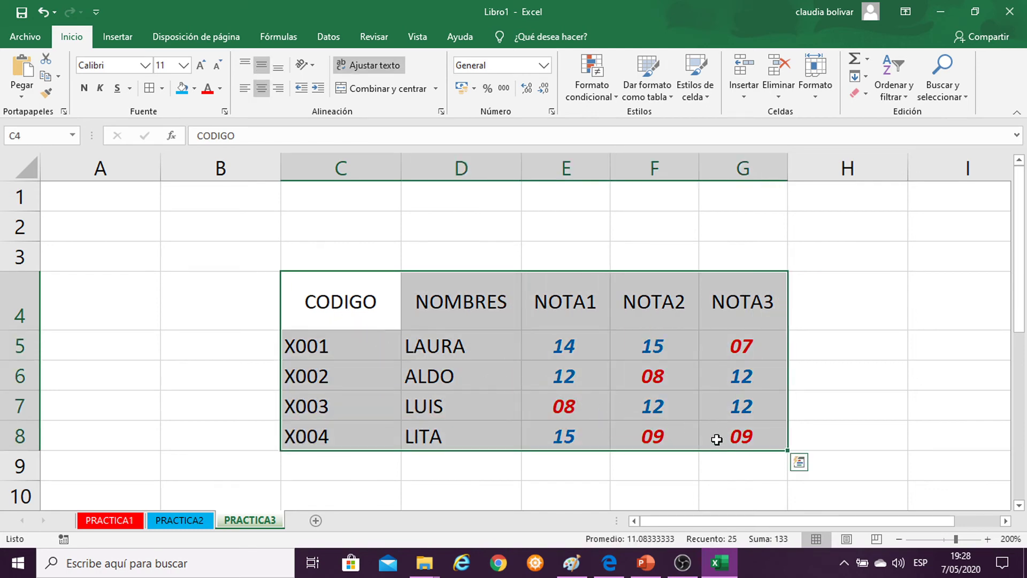
pyautogui.rightClick(511, 348)
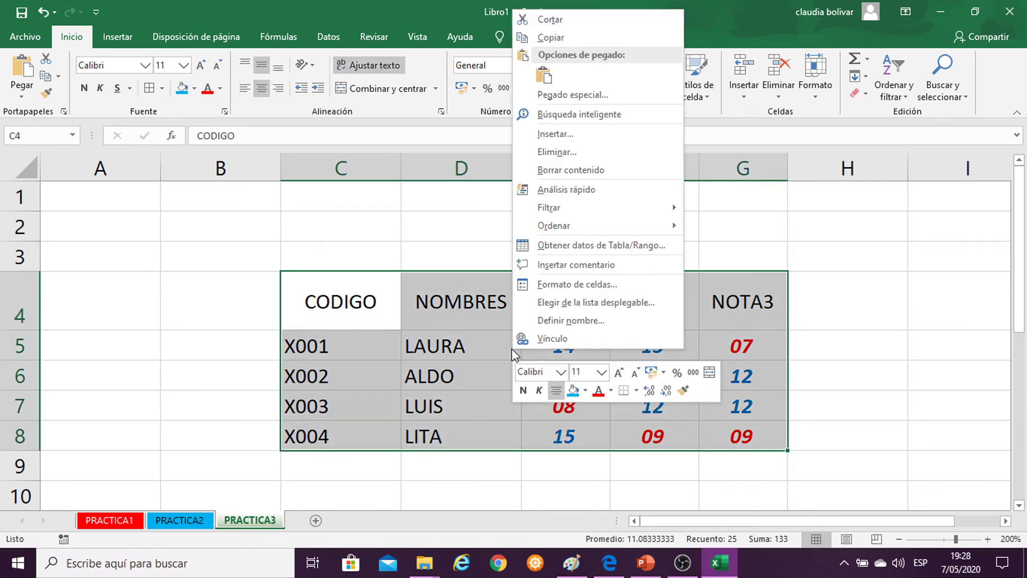
pyautogui.click(559, 289)
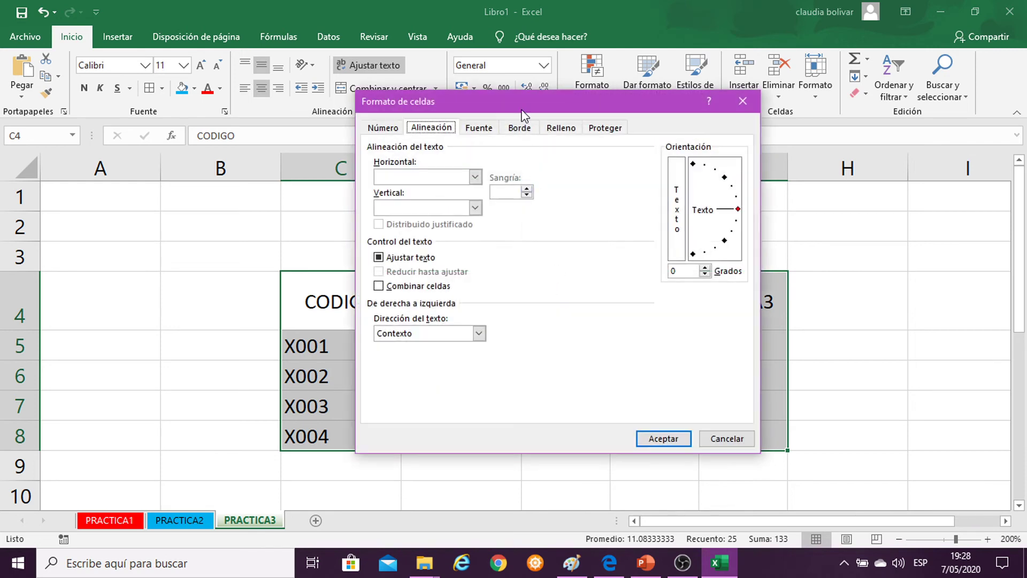
pyautogui.click(523, 131)
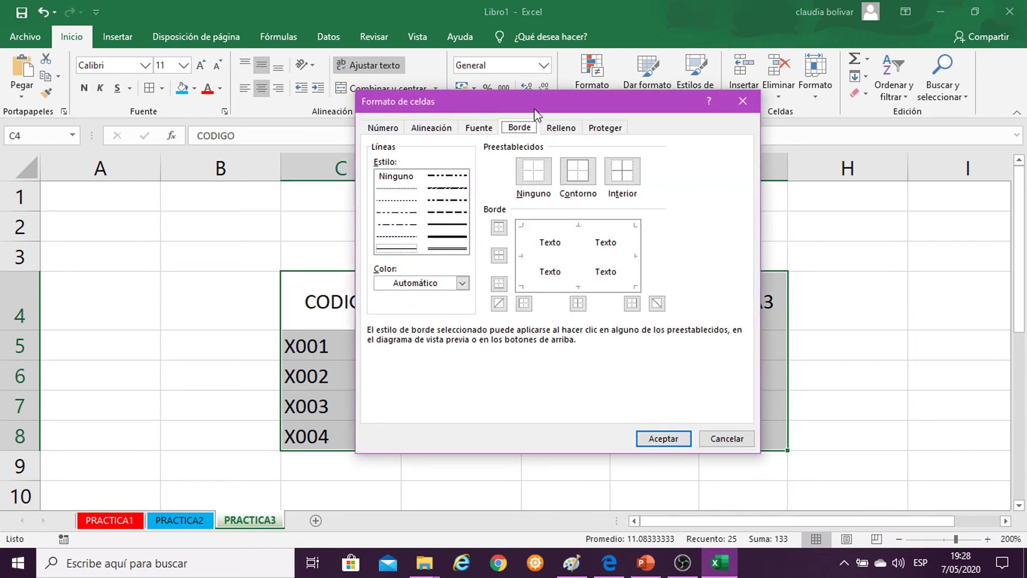
pyautogui.click(743, 101)
pyautogui.rightClick(561, 343)
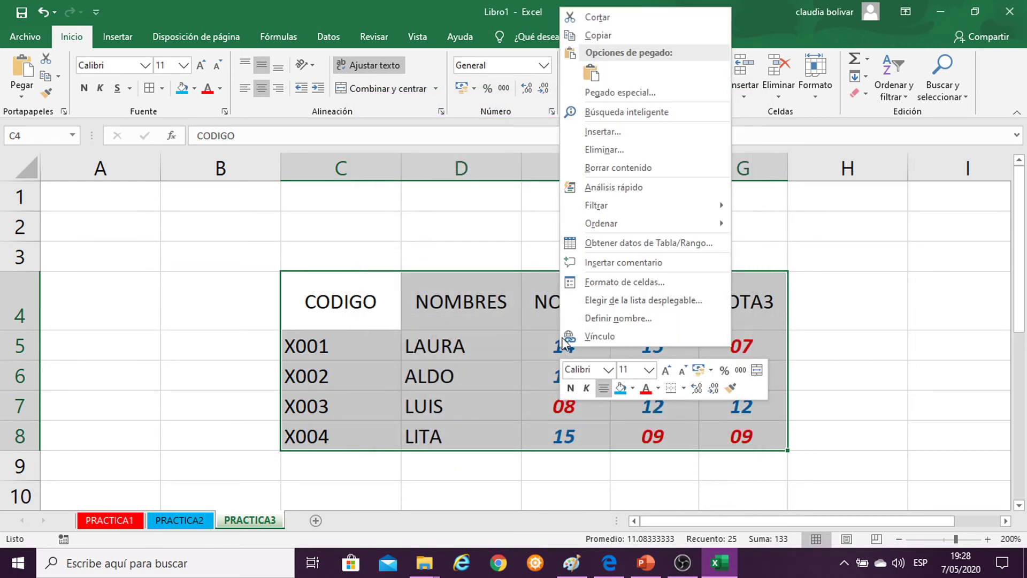
pyautogui.click(613, 282)
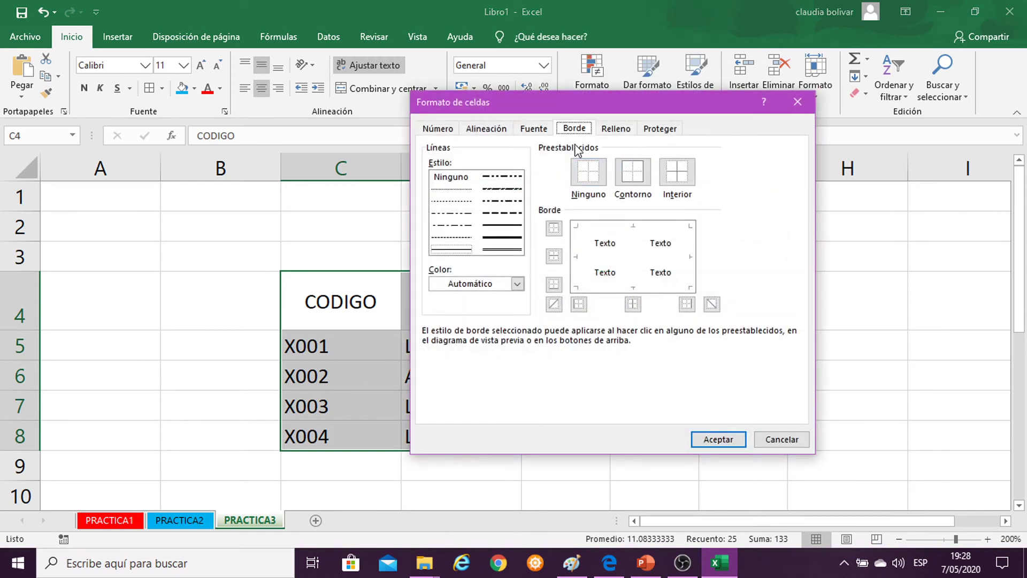
pyautogui.click(514, 237)
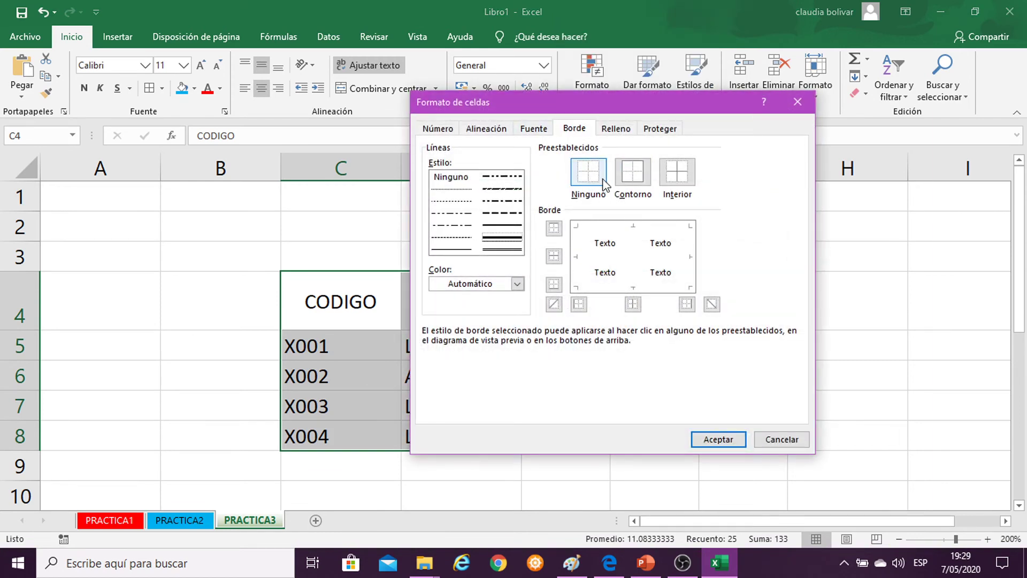
pyautogui.click(631, 183)
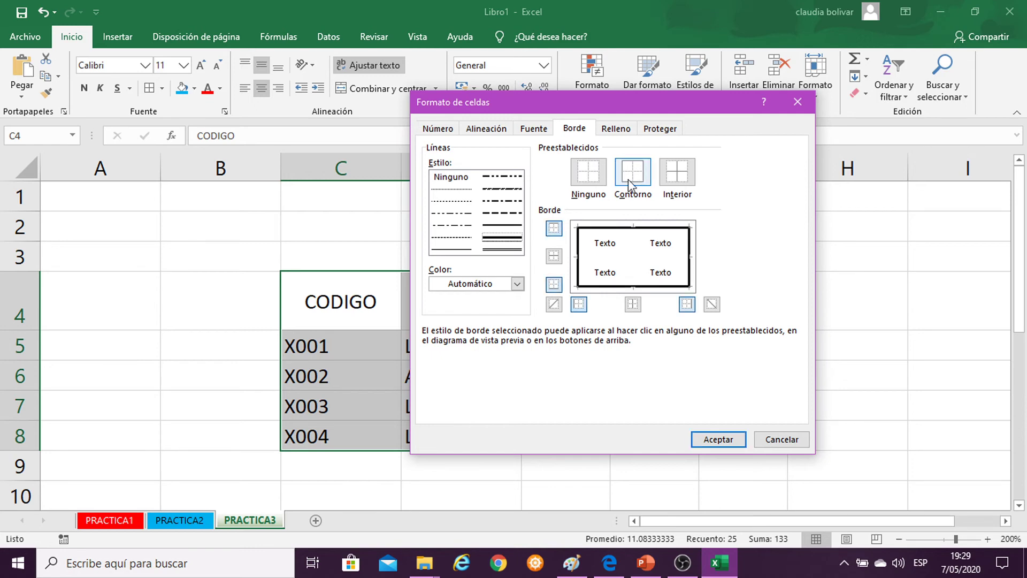
# Add dash-dot Interior borders in automatic colour and apply the border formatting.
pyautogui.click(508, 201)
pyautogui.click(678, 172)
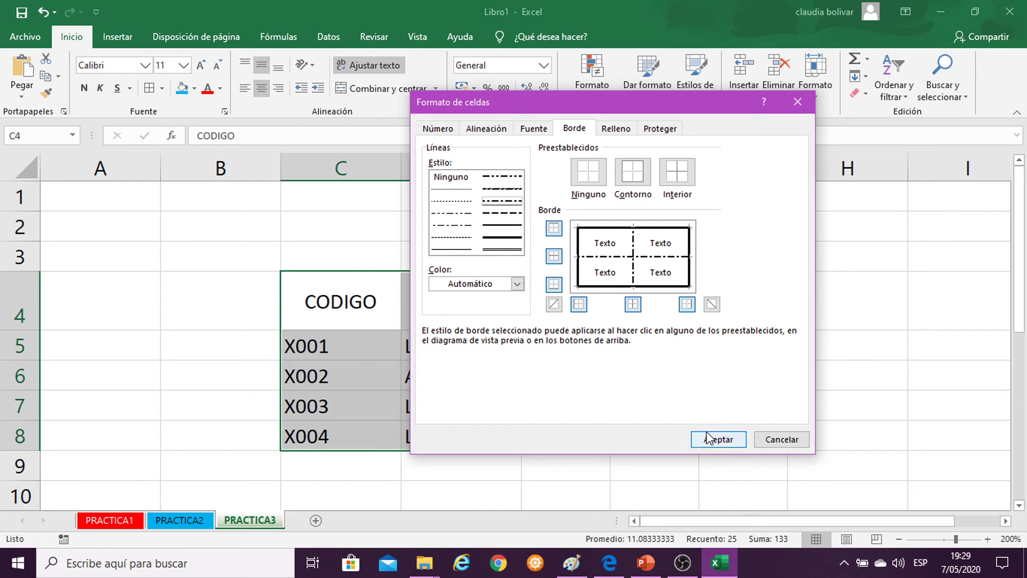
pyautogui.click(518, 285)
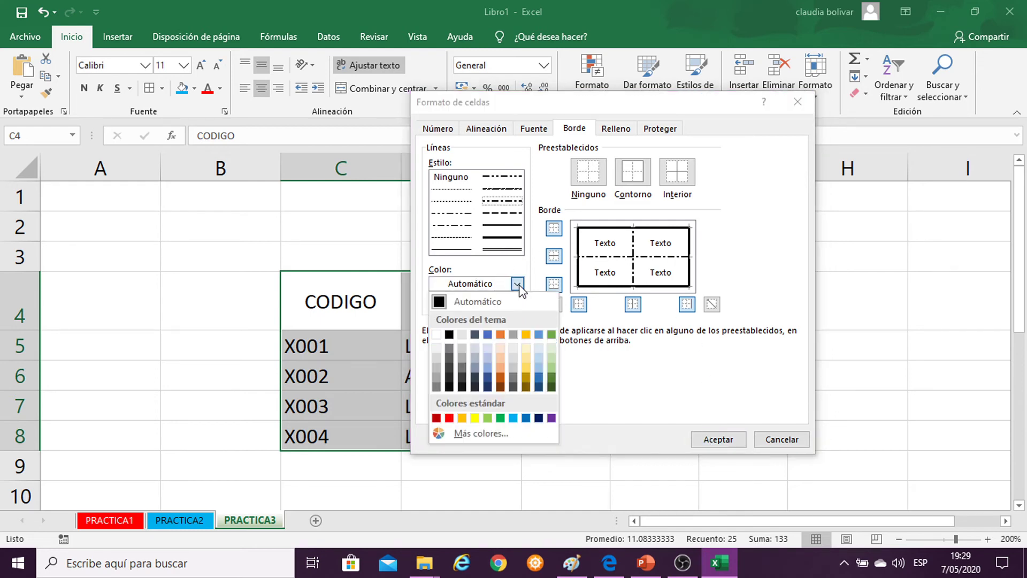
pyautogui.click(732, 445)
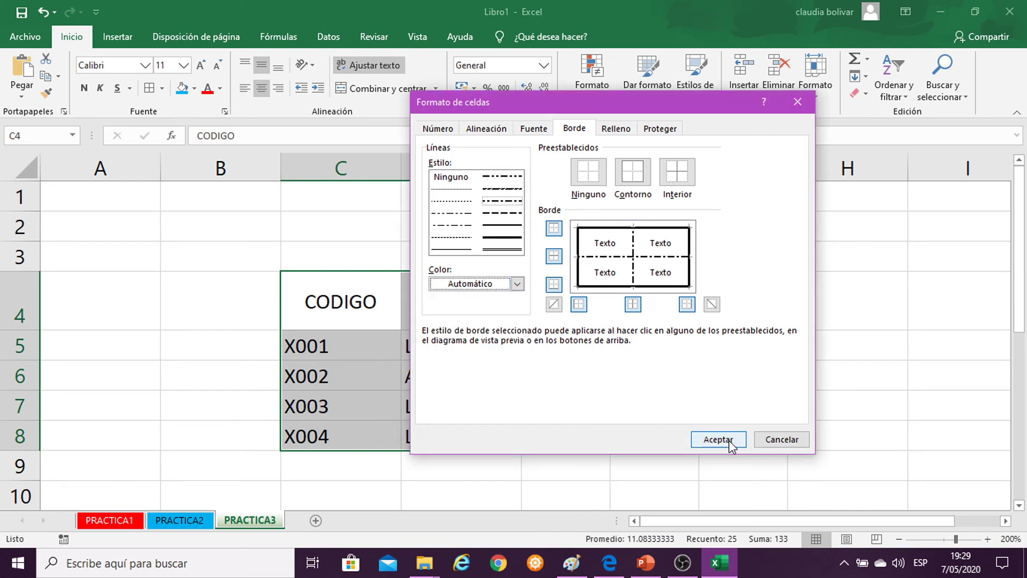
pyautogui.click(731, 443)
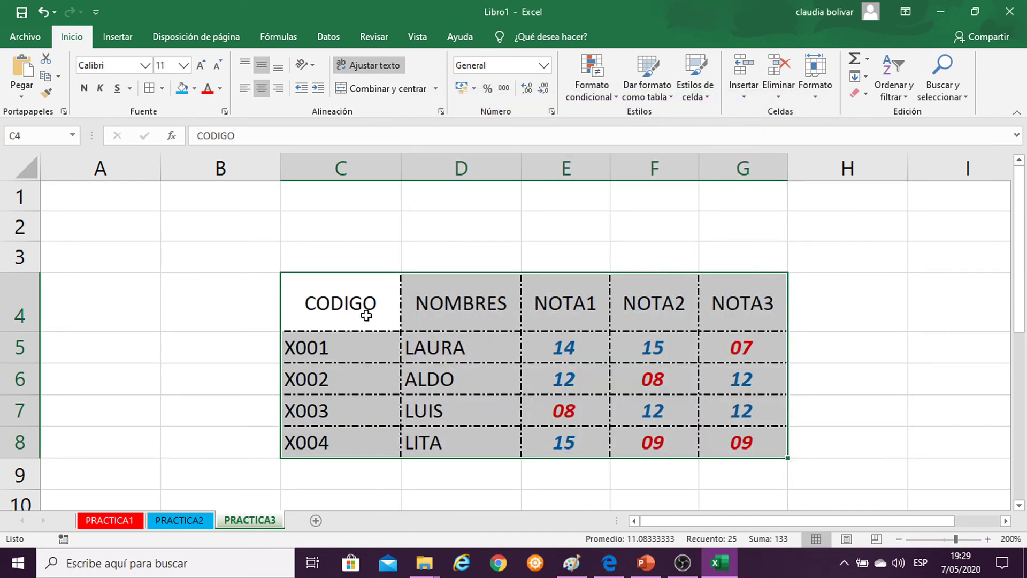
pyautogui.click(338, 313)
pyautogui.moveTo(342, 305); pyautogui.dragTo(717, 304)
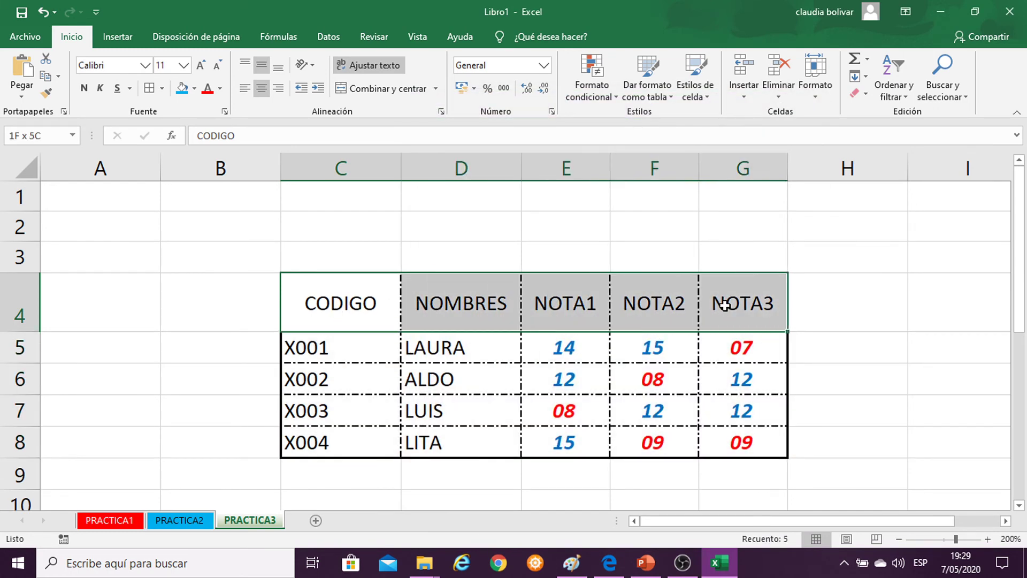
# Give the header row C4:G4 an orange fill with bold red text.
pyautogui.click(195, 88)
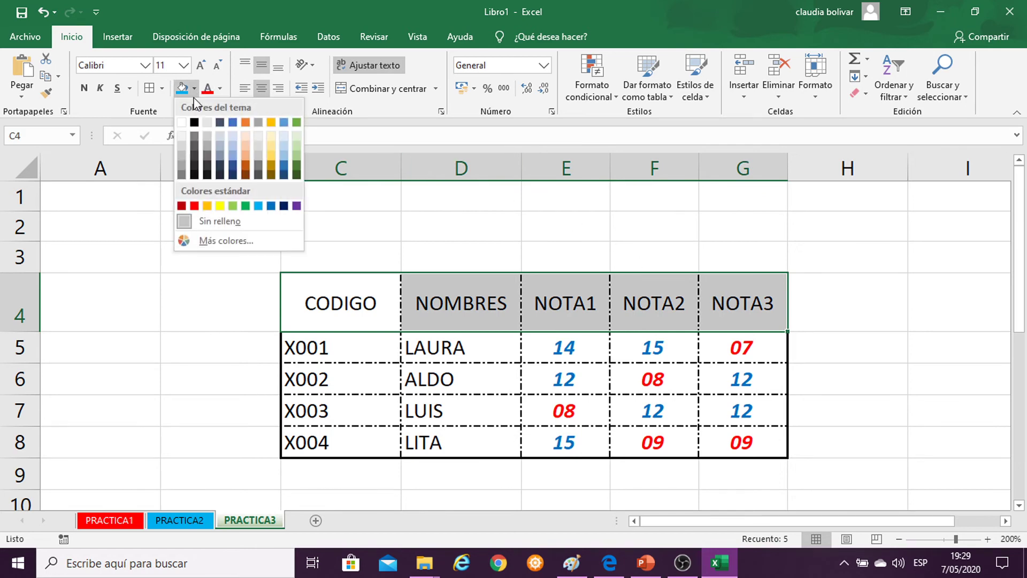
pyautogui.click(207, 206)
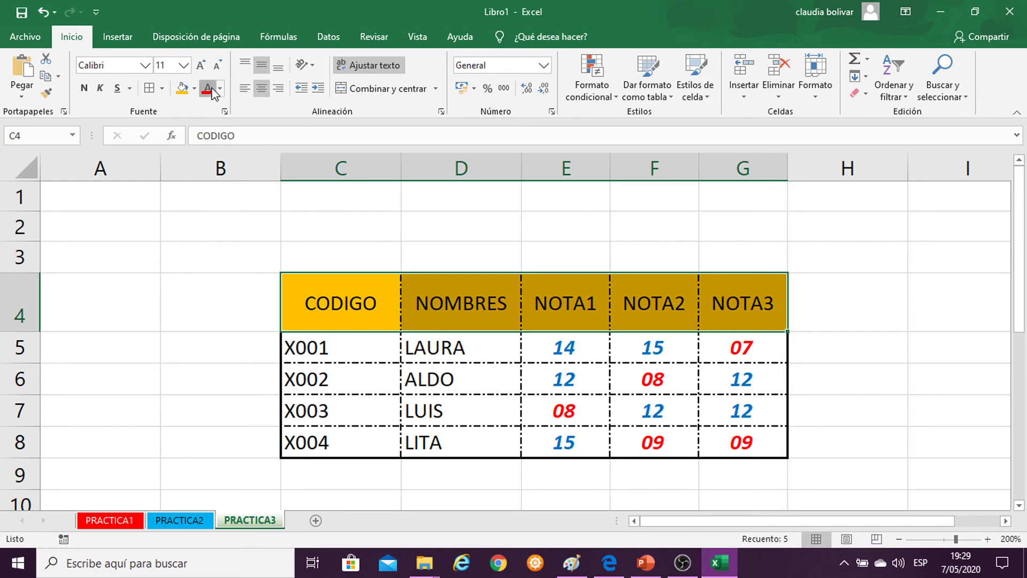
pyautogui.click(208, 89)
pyautogui.click(84, 88)
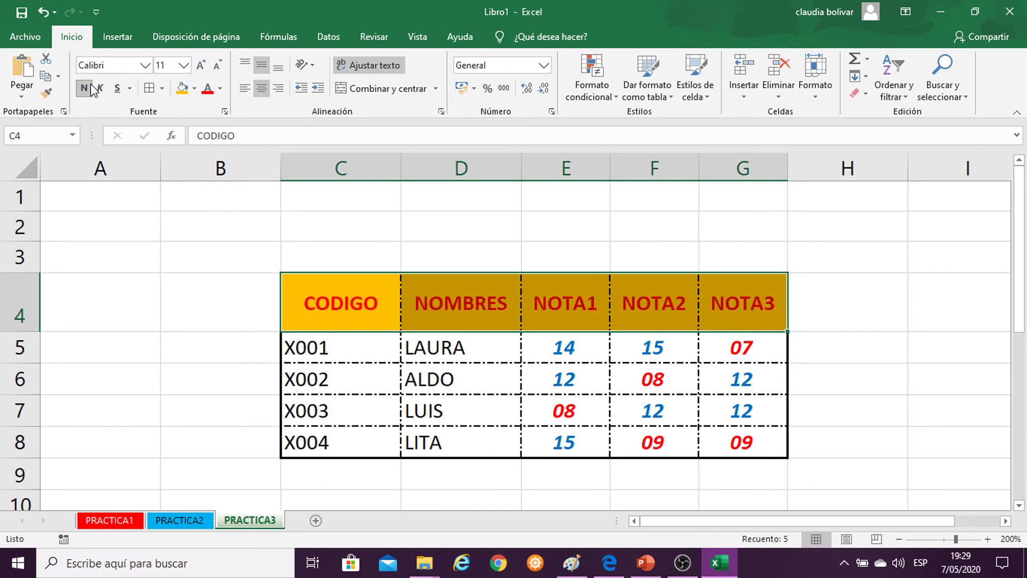
pyautogui.click(802, 299)
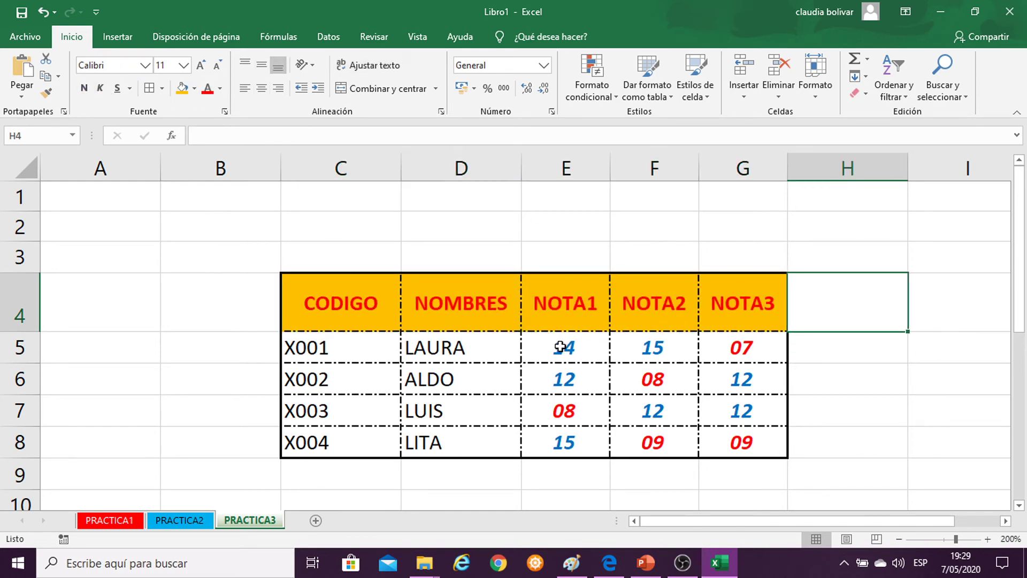
# Shade the grade cells E5:G8 pale blue.
pyautogui.moveTo(560, 347); pyautogui.dragTo(741, 442)
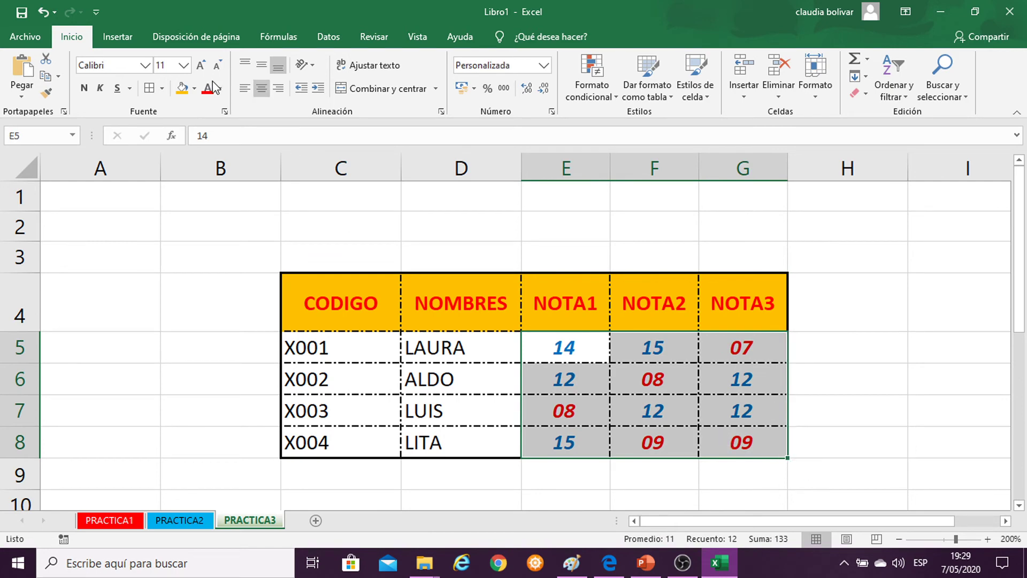
pyautogui.click(195, 88)
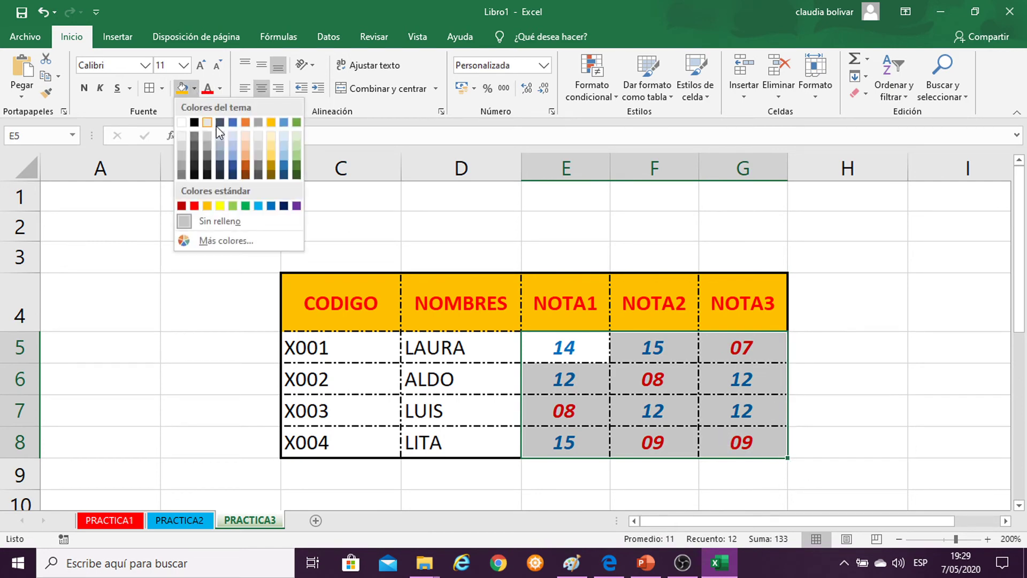
pyautogui.click(285, 142)
pyautogui.click(863, 230)
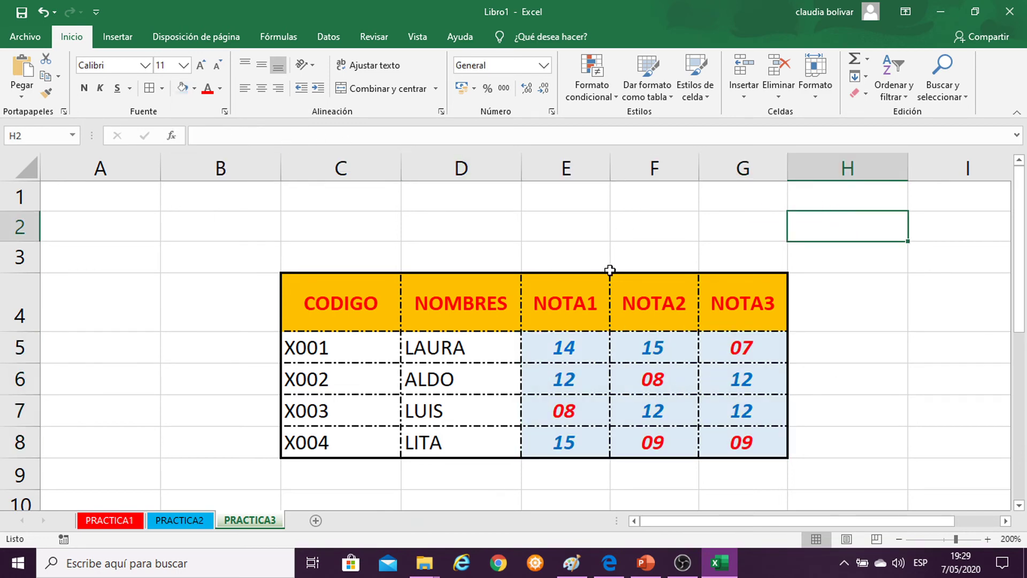
# Select the names D5:D8 and view the sort and filter options, closing them unused.
pyautogui.scroll(-1, 626, 257)
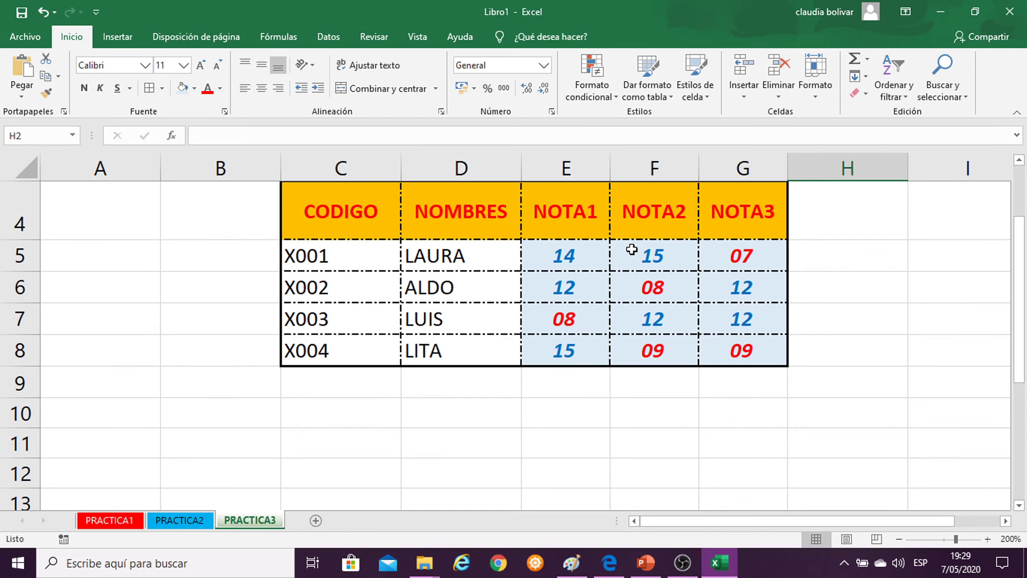
pyautogui.scroll(1, 632, 249)
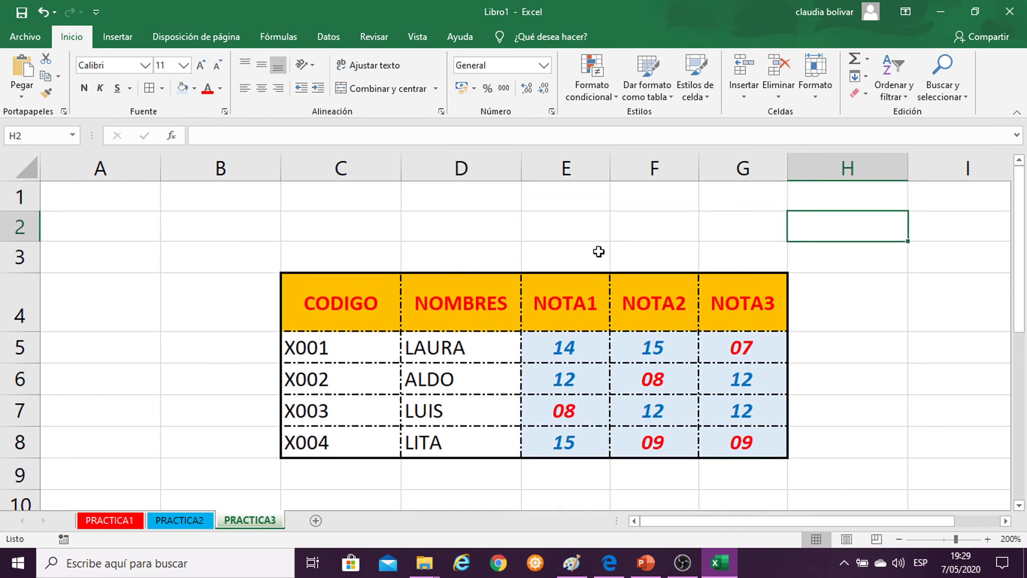
pyautogui.moveTo(445, 350); pyautogui.dragTo(431, 442)
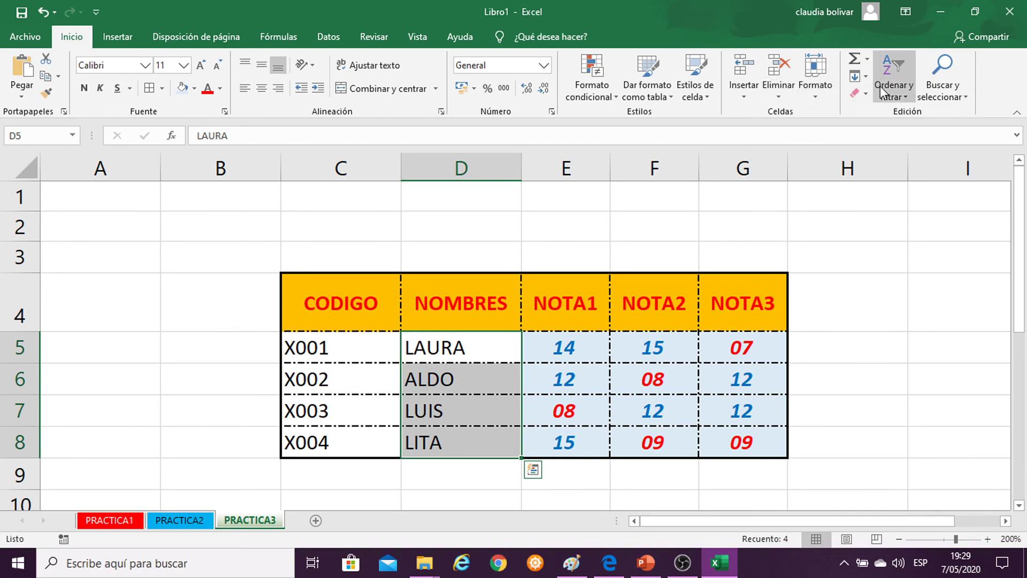
pyautogui.click(903, 97)
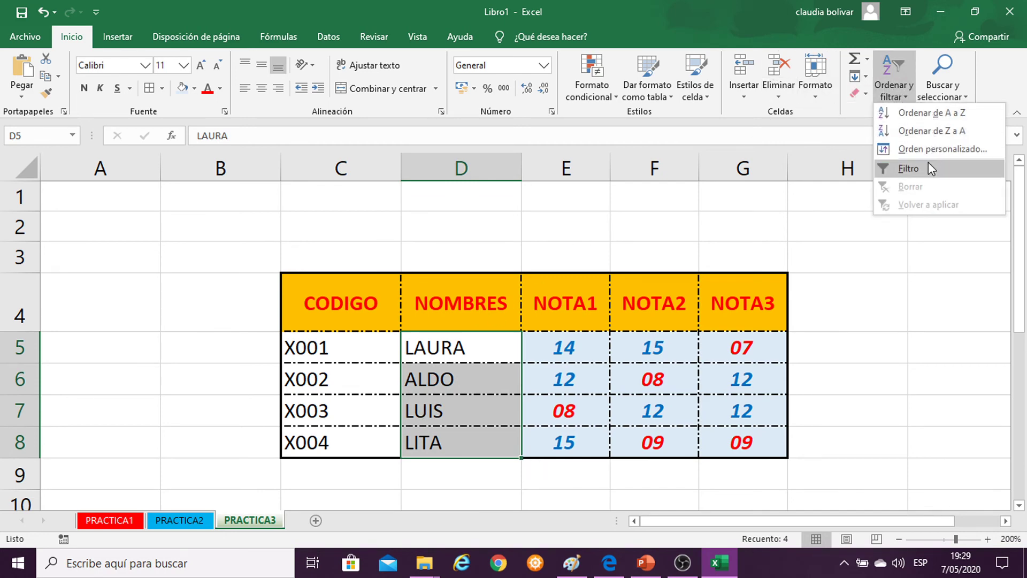
pyautogui.click(555, 231)
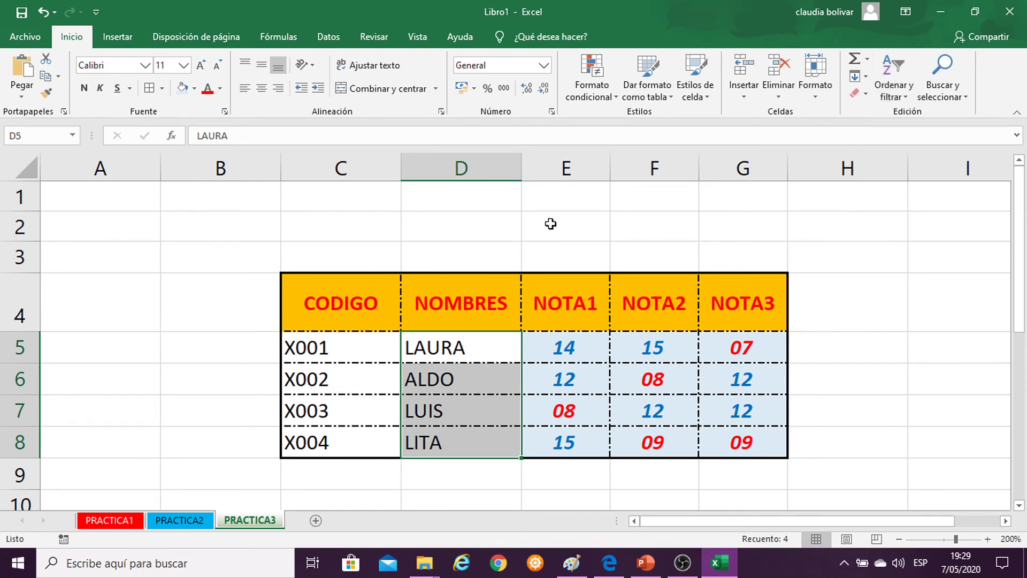
# Select the whole grade table C4:G8 and open the Dar formato como tabla gallery.
pyautogui.click(315, 287)
pyautogui.moveTo(395, 326); pyautogui.dragTo(744, 433)
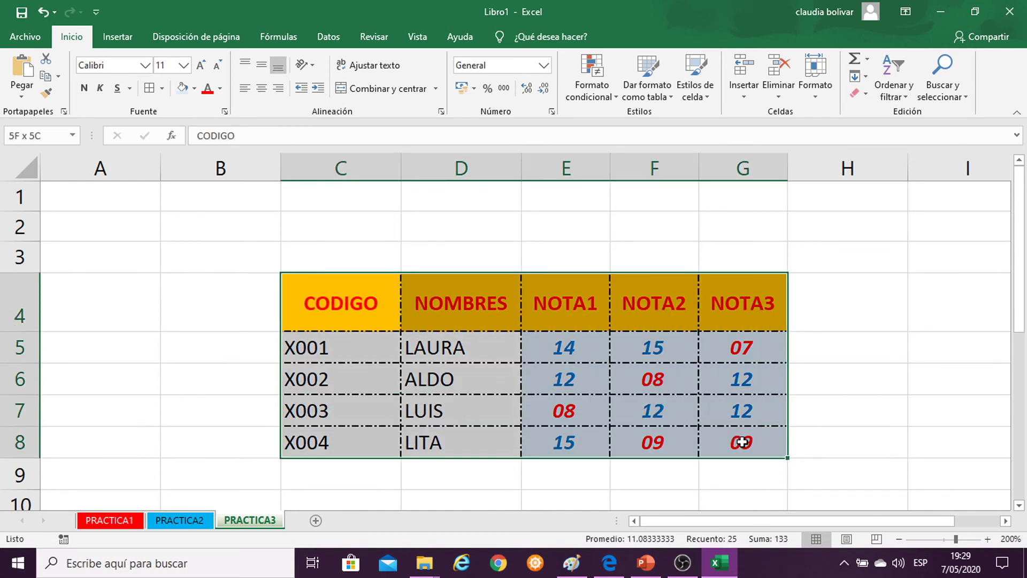
pyautogui.scroll(-1, 621, 371)
pyautogui.scroll(1, 271, 236)
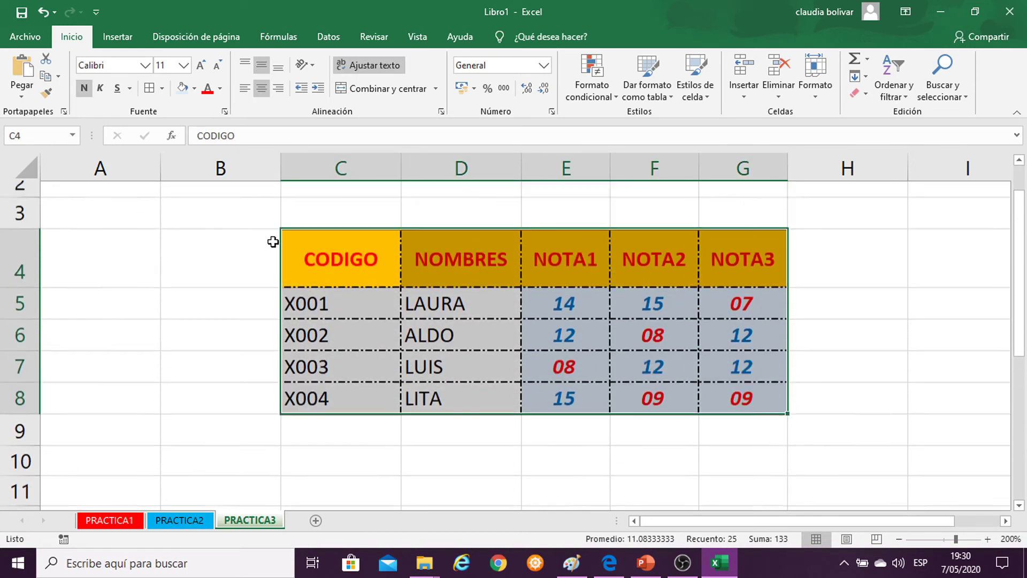
pyautogui.click(309, 306)
pyautogui.moveTo(309, 306); pyautogui.dragTo(739, 455)
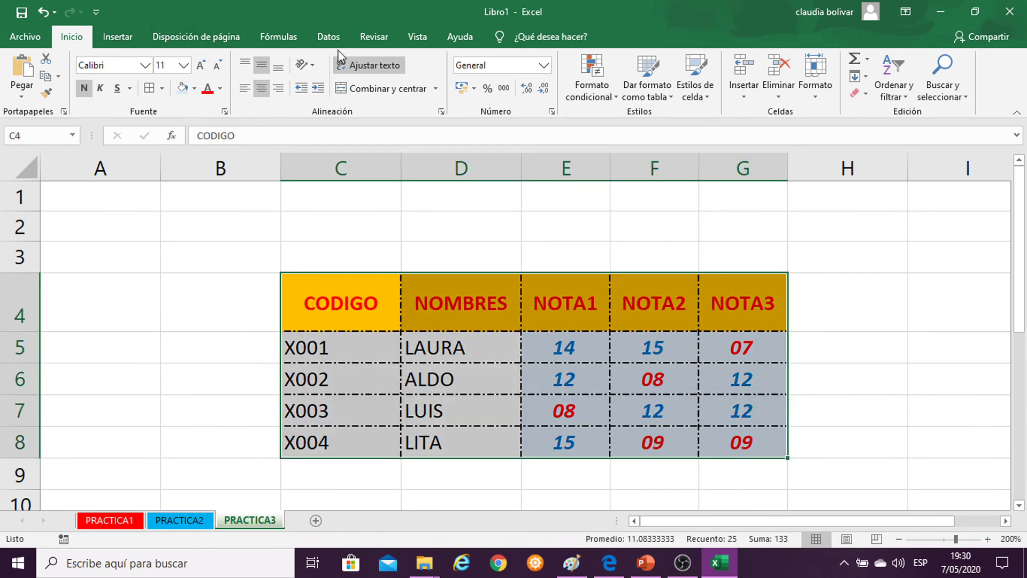
pyautogui.click(659, 96)
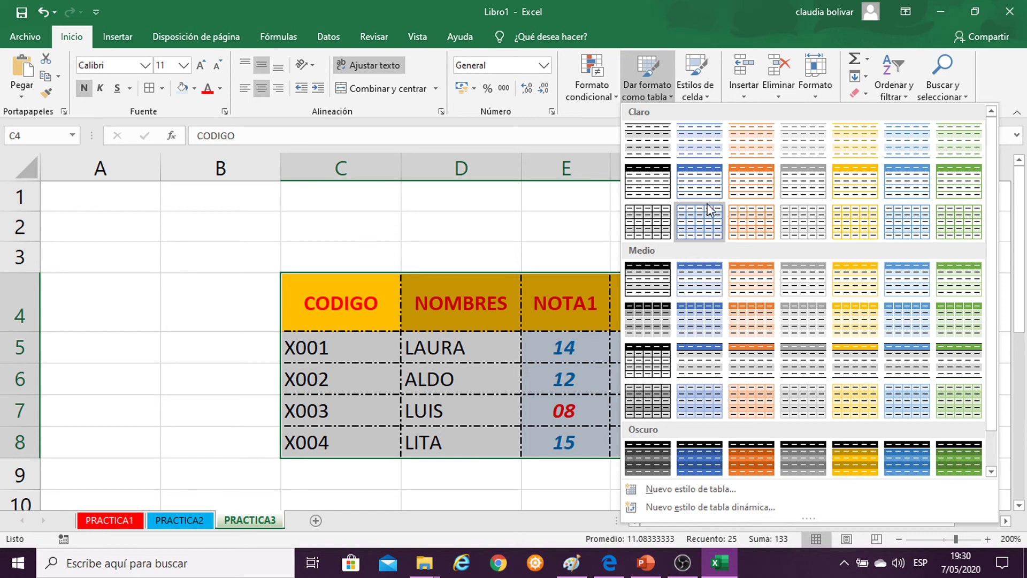
# Choose the green medium table style for the range and move the range dialog aside.
pyautogui.scroll(-1, 772, 253)
pyautogui.scroll(1, 772, 254)
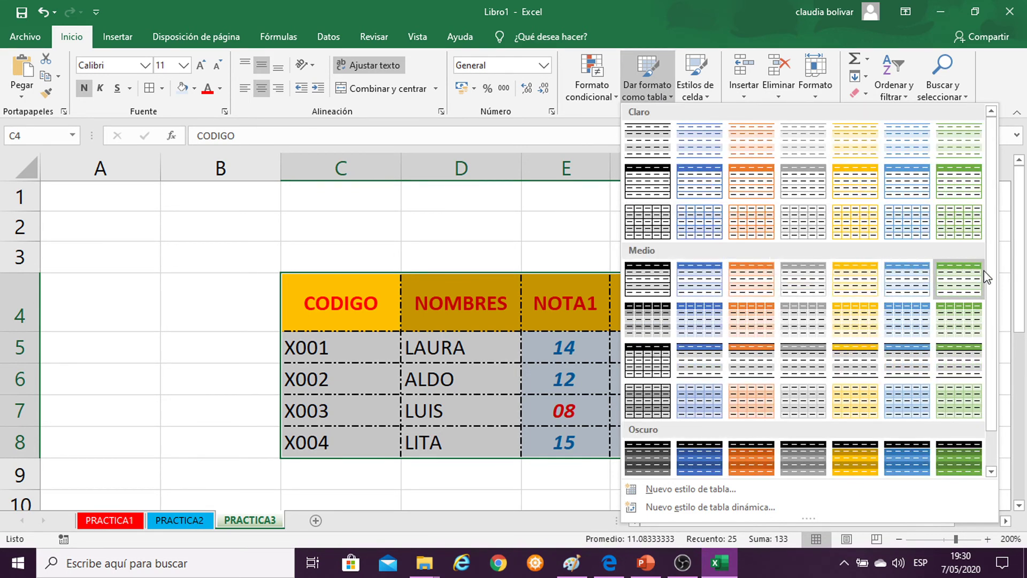
pyautogui.click(961, 284)
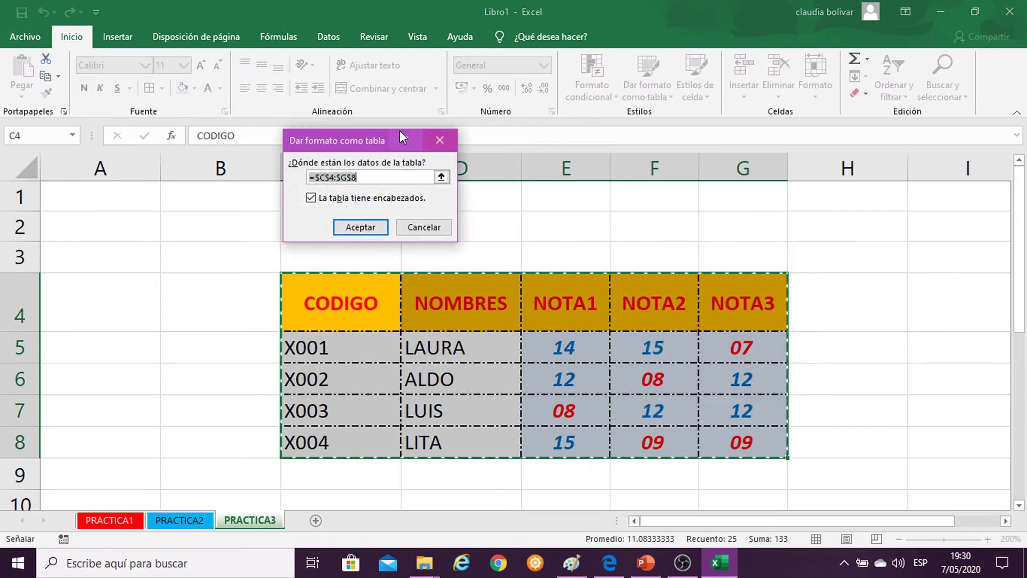
pyautogui.moveTo(384, 136); pyautogui.dragTo(662, 155)
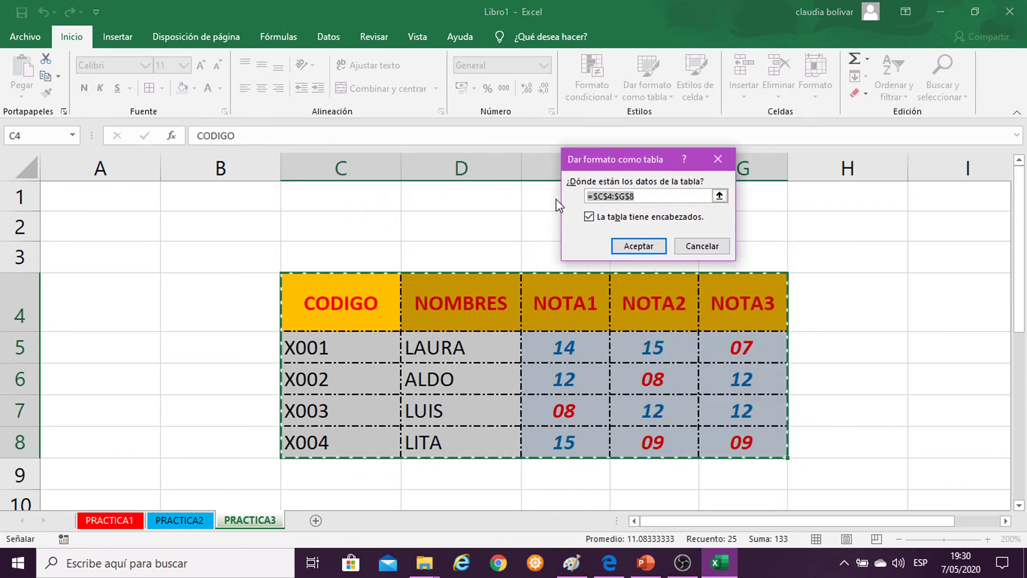
pyautogui.click(657, 197)
# After checking the Paint reference, convert the range with 'La tabla tiene encabezados' unchecked.
pyautogui.click(572, 563)
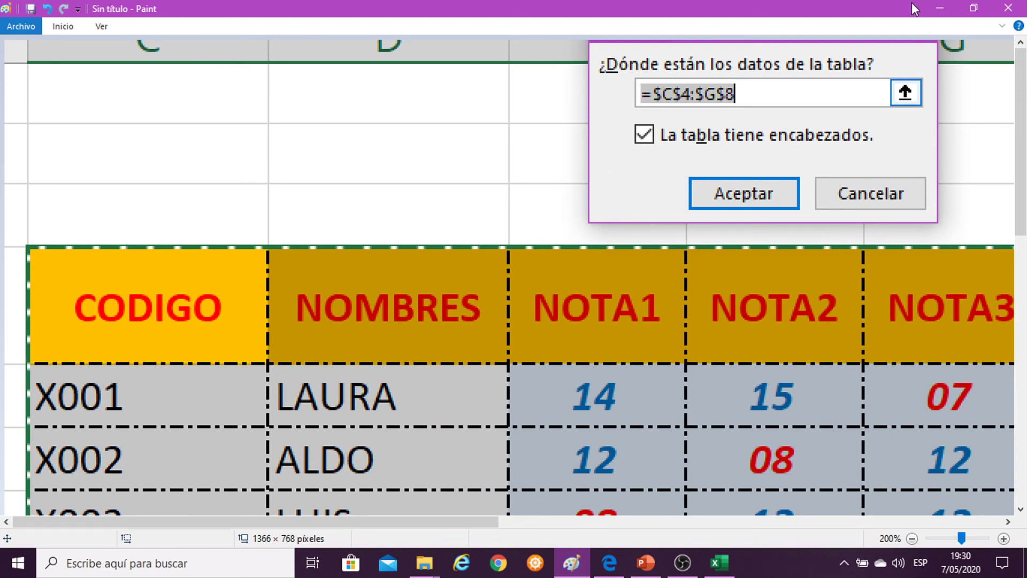
pyautogui.click(937, 8)
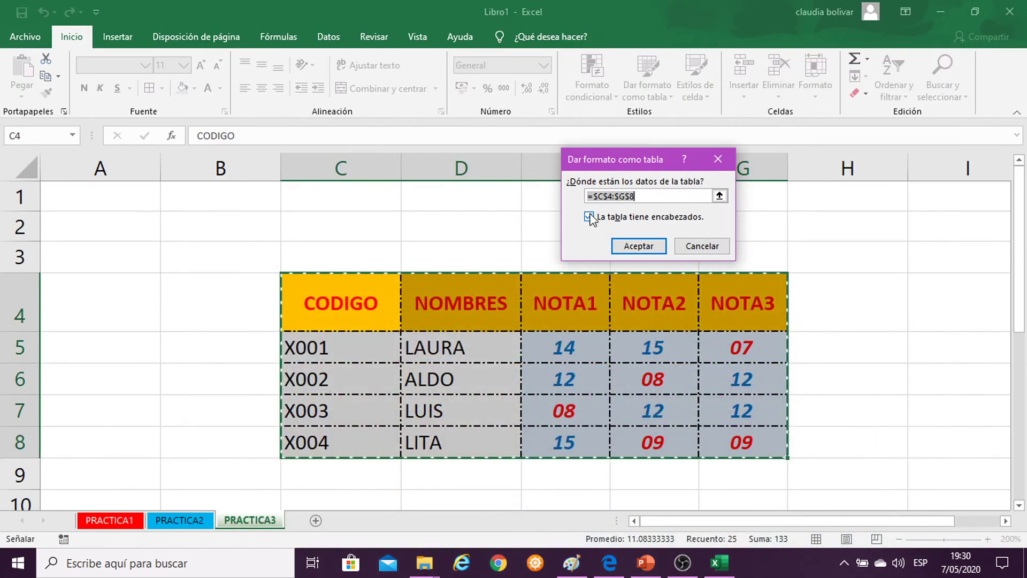
pyautogui.click(590, 217)
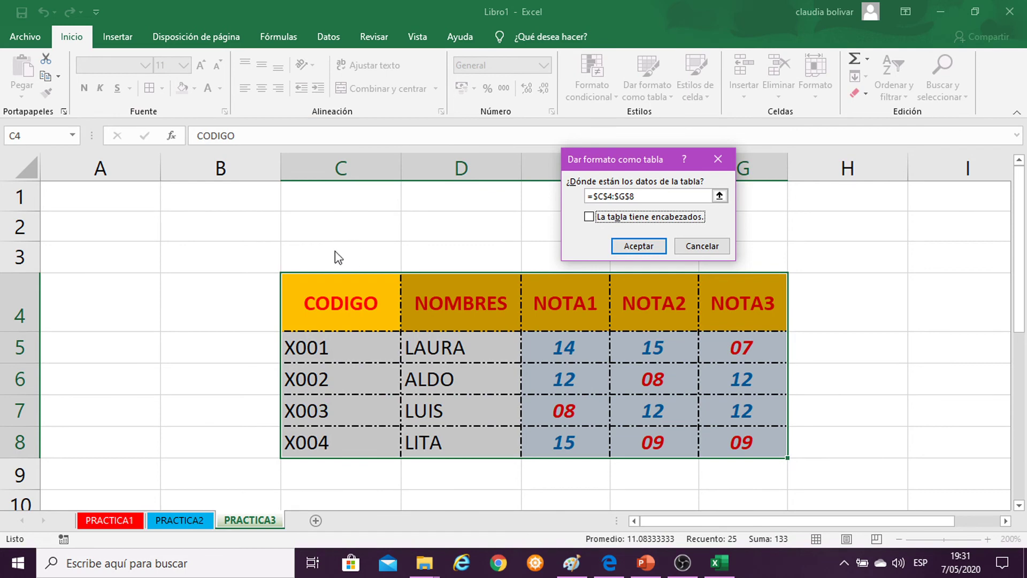
pyautogui.click(627, 247)
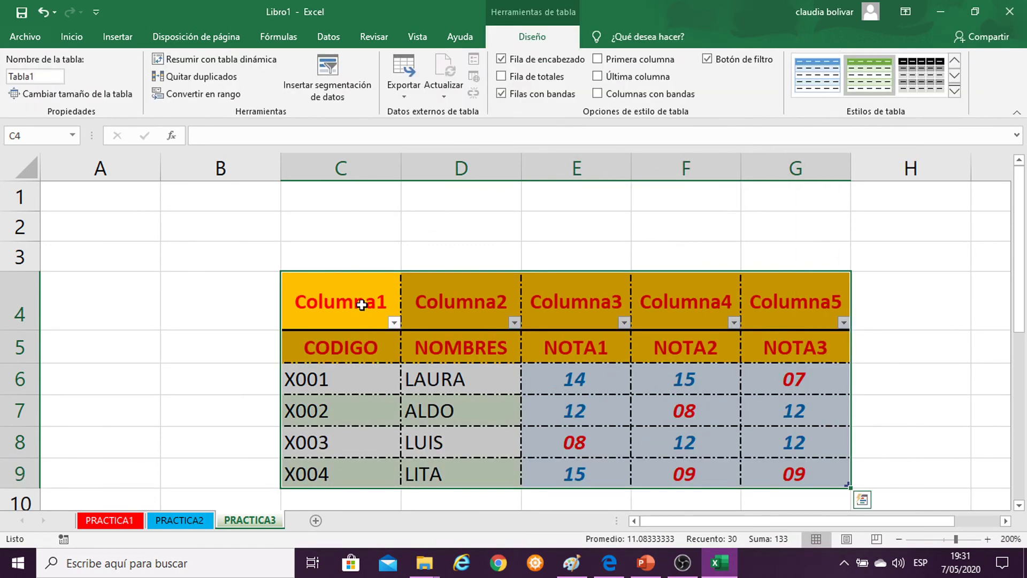
# Rename Columna1 to CODIGO, then undo both the rename and the table conversion.
pyautogui.click(362, 305)
pyautogui.doubleClick(391, 301)
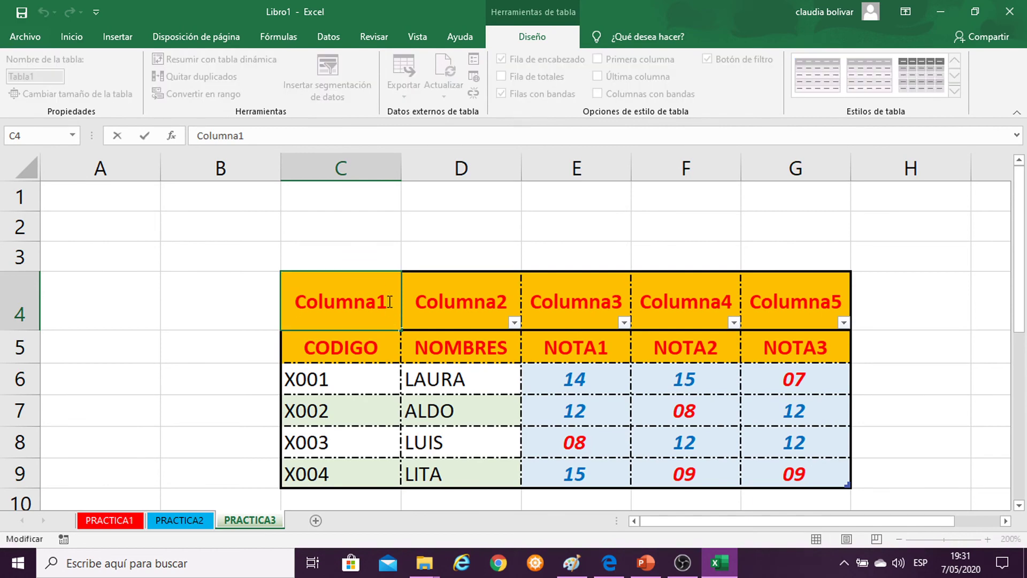
pyautogui.moveTo(390, 302); pyautogui.dragTo(236, 312)
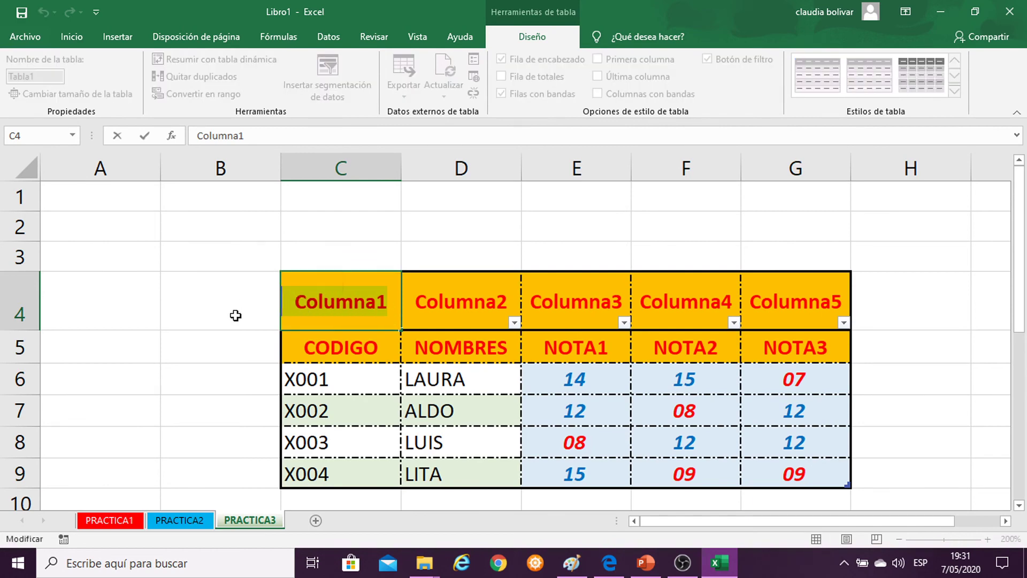
pyautogui.write('CODIGO')
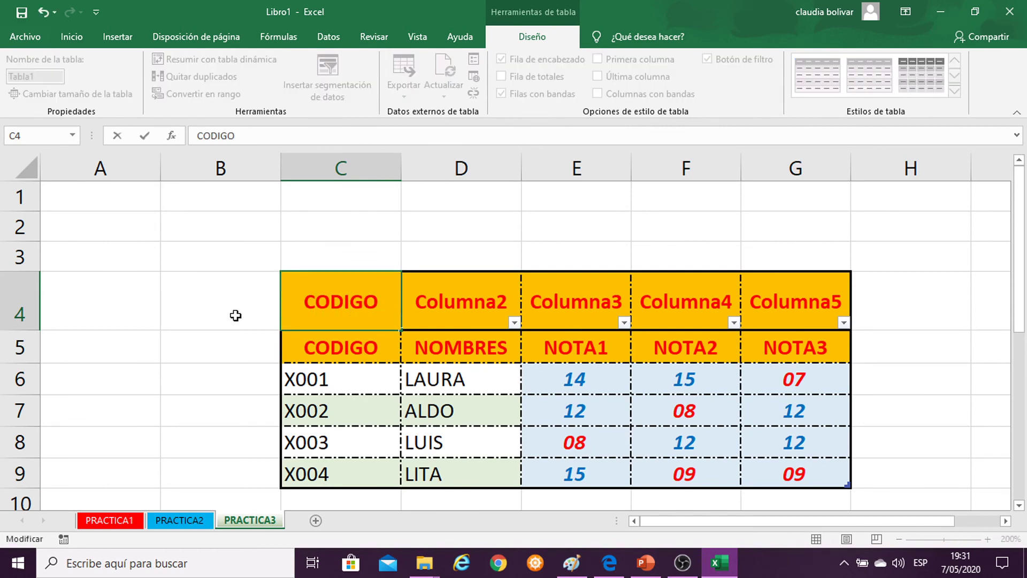
pyautogui.click(447, 309)
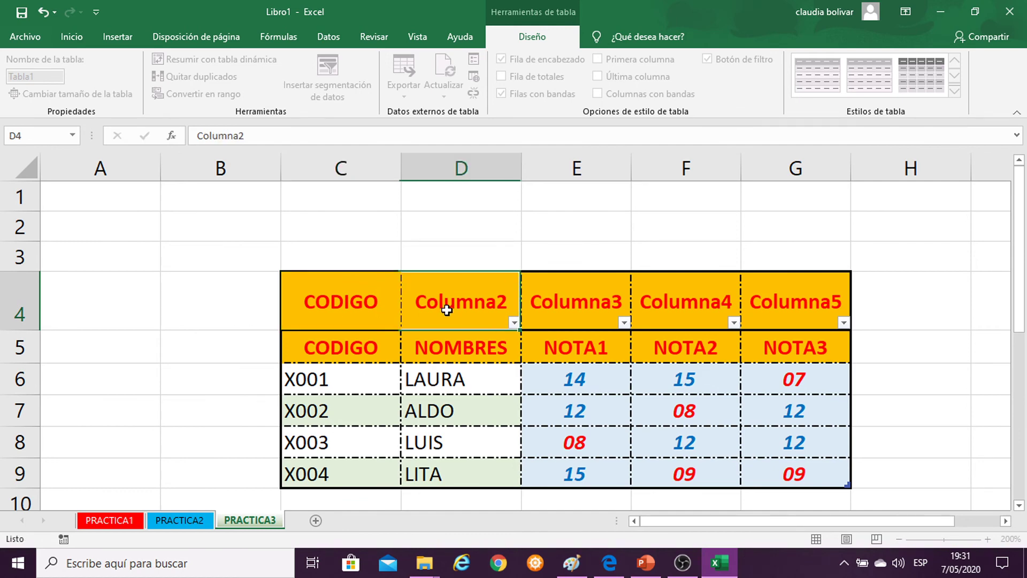
pyautogui.hotkey('ctrl', 'z')
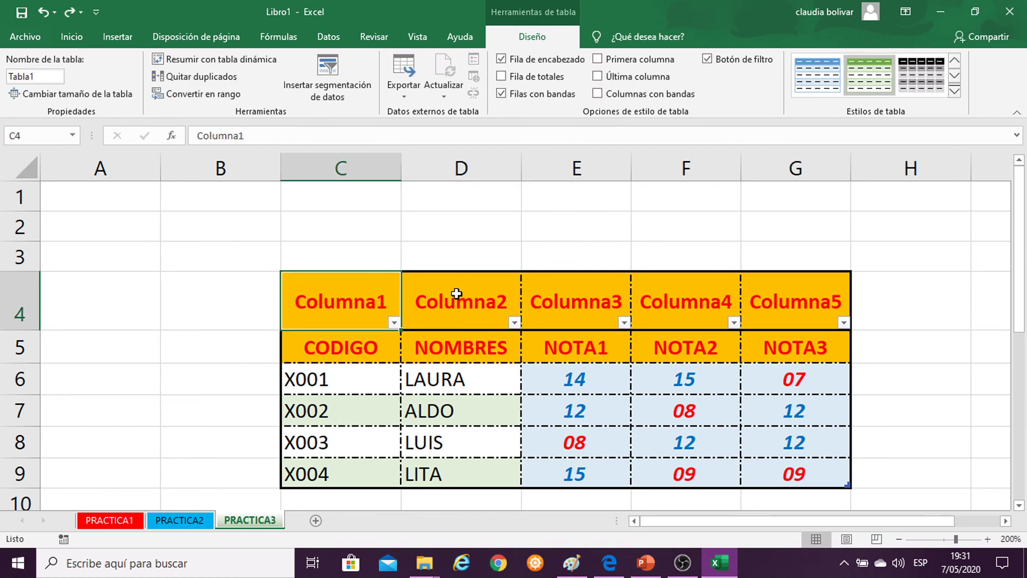
pyautogui.hotkey('ctrl', 'z')
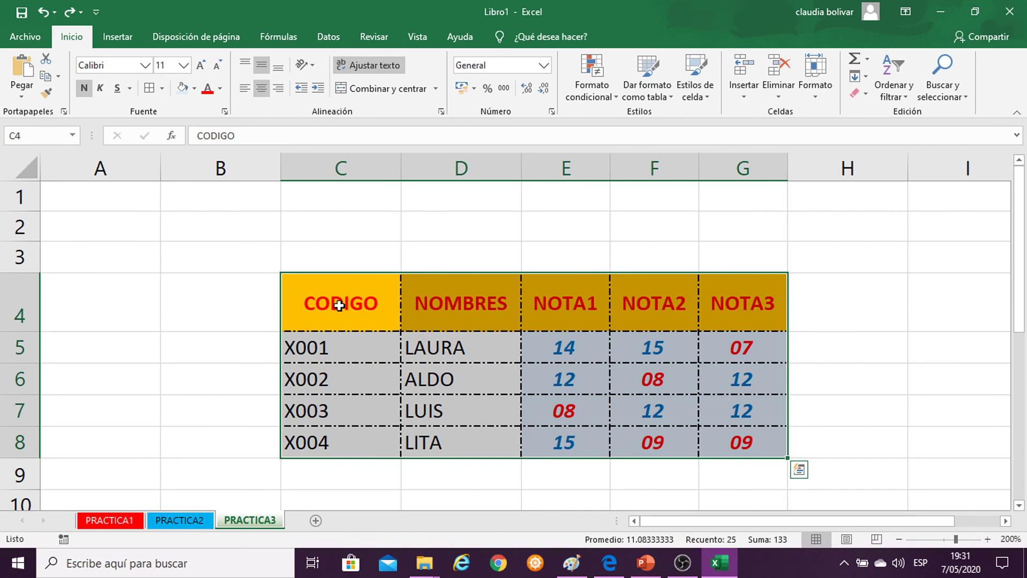
# Reselect the grade range C4:G8 from the CODIGO cell.
pyautogui.click(339, 305)
pyautogui.moveTo(361, 320); pyautogui.dragTo(747, 442)
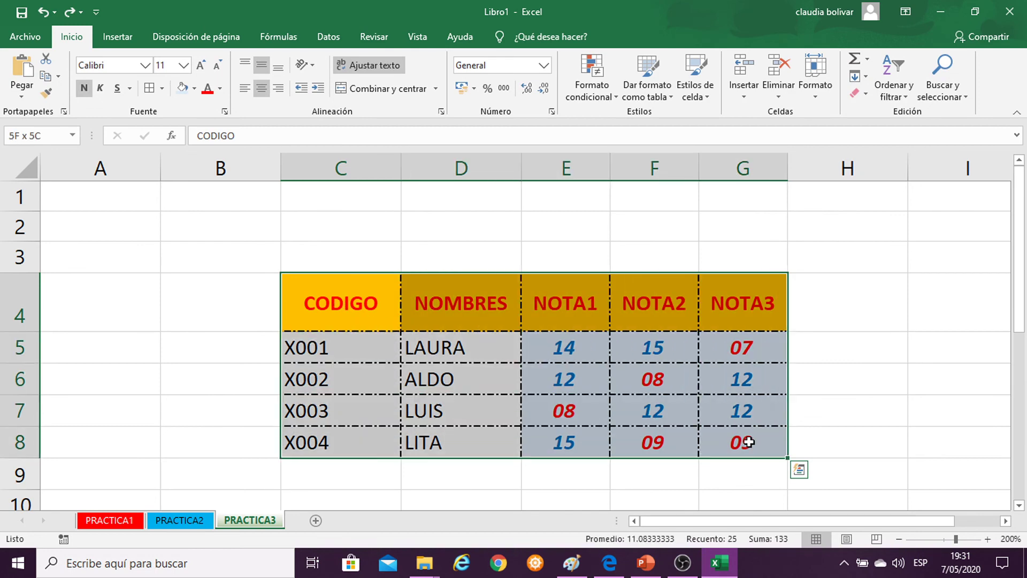
pyautogui.click(341, 310)
pyautogui.moveTo(341, 311); pyautogui.dragTo(734, 443)
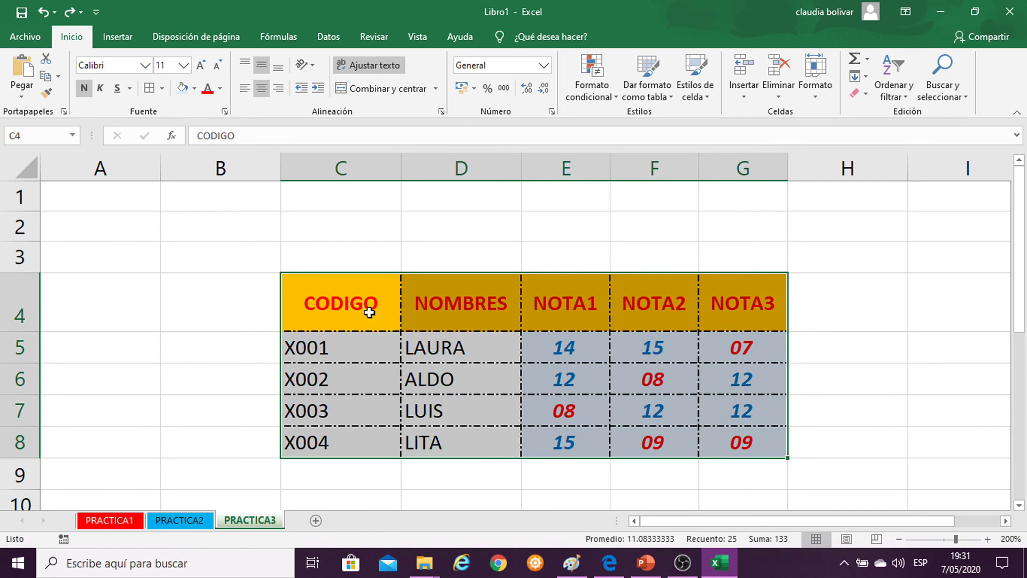
pyautogui.moveTo(370, 312); pyautogui.dragTo(741, 454)
pyautogui.moveTo(310, 304); pyautogui.dragTo(744, 443)
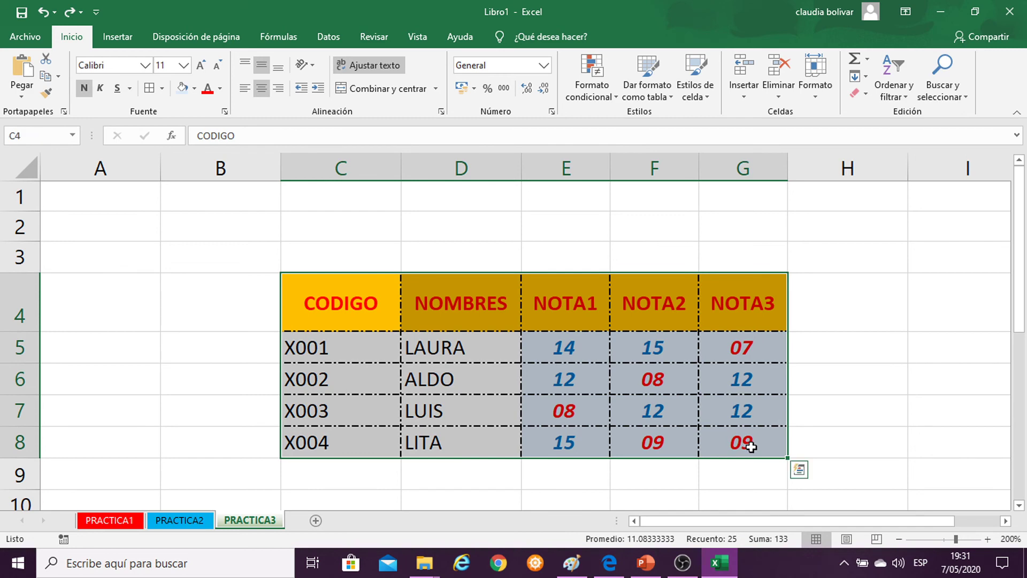
# Format C4:G8 as a Verde medio 7 table, keeping CODIGO–NOTA3 as headers.
pyautogui.click(656, 98)
pyautogui.click(964, 278)
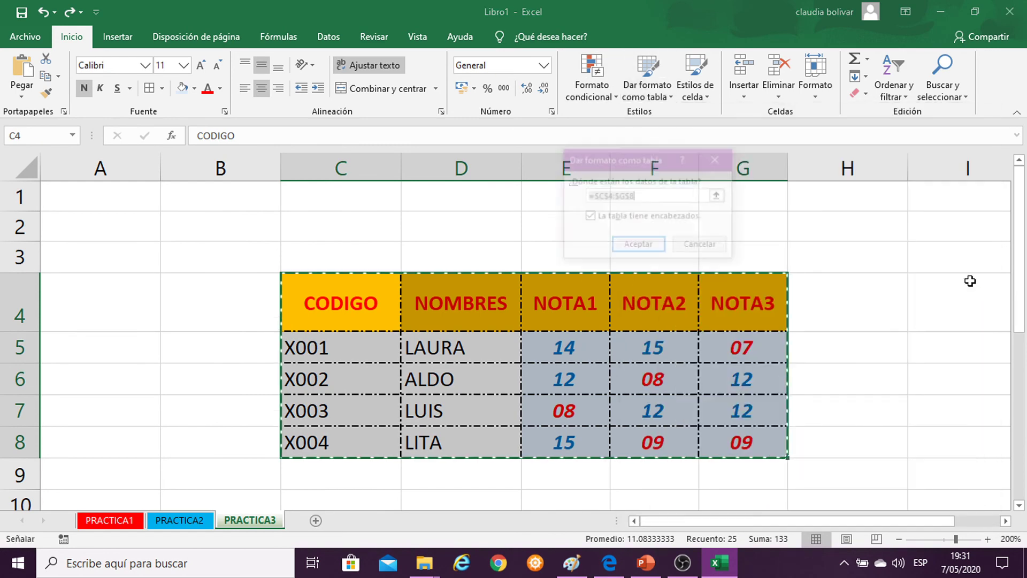
pyautogui.click(715, 160)
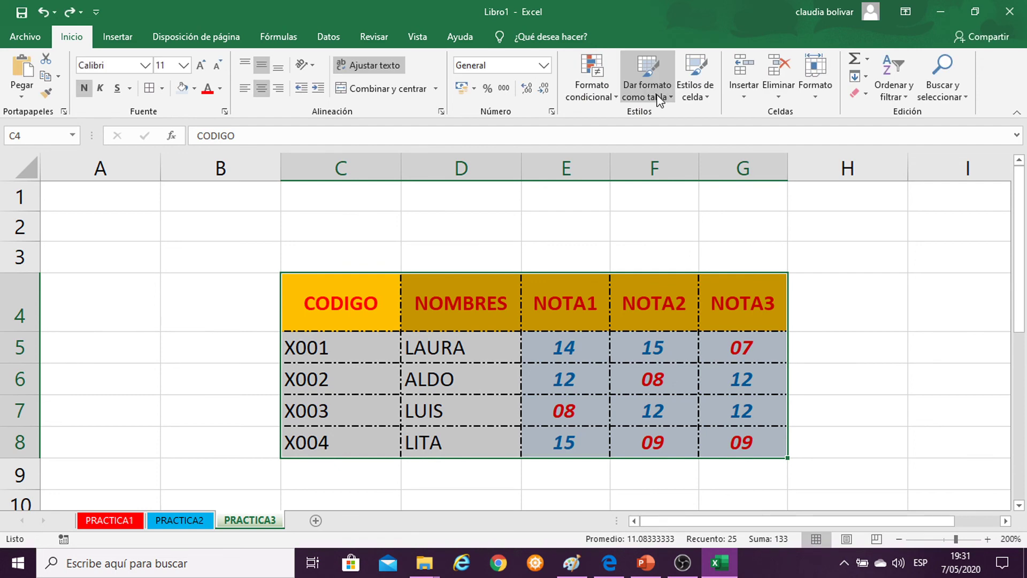
pyautogui.click(659, 100)
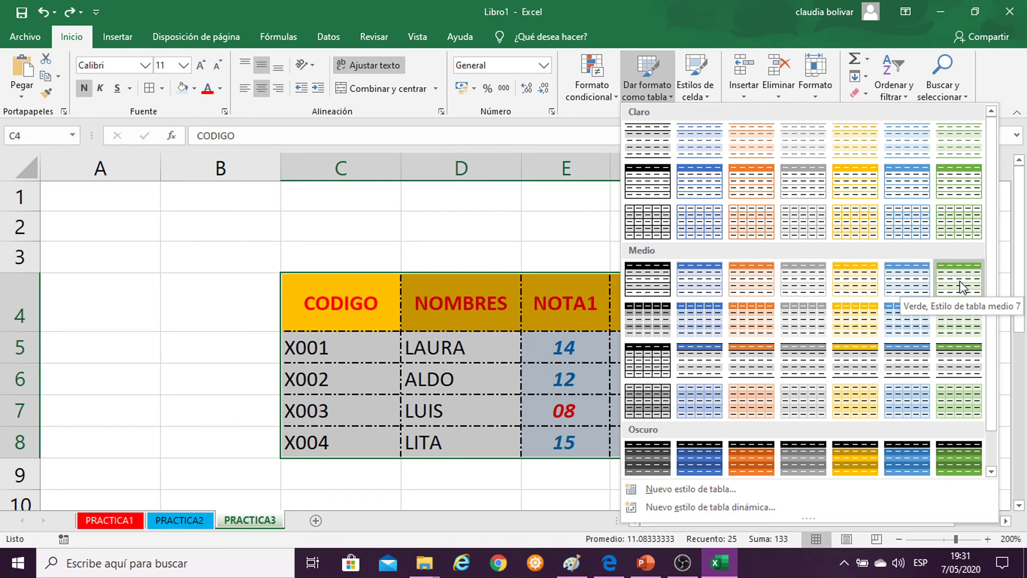
pyautogui.click(960, 283)
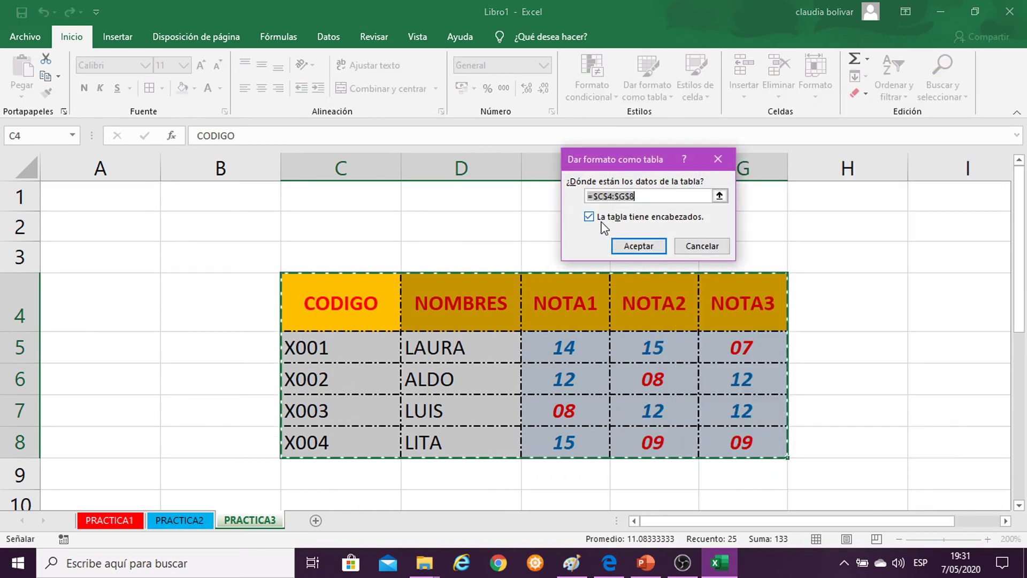
pyautogui.click(643, 247)
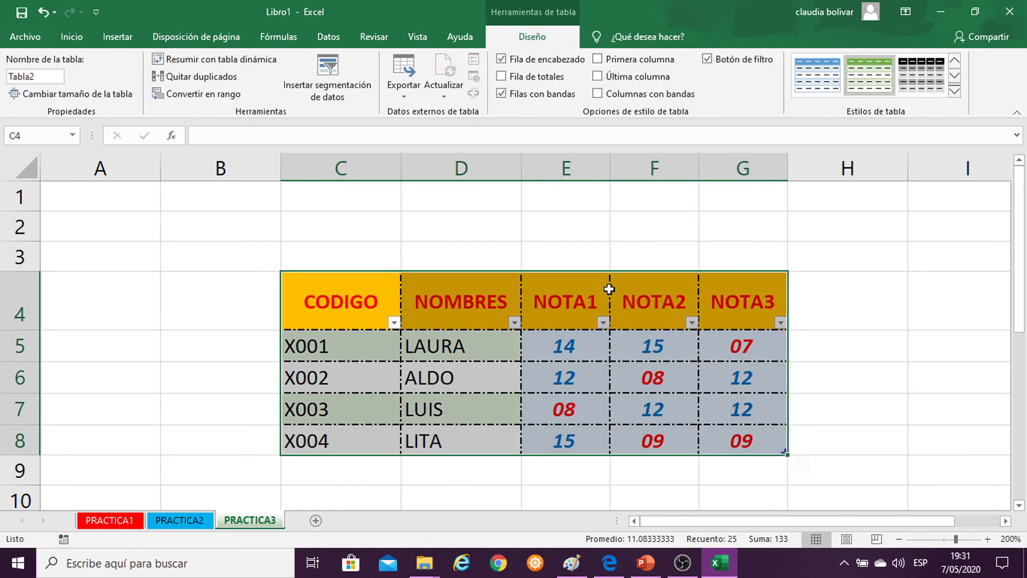
pyautogui.scroll(-2, 610, 291)
pyautogui.scroll(2, 610, 289)
pyautogui.scroll(-1, 606, 287)
pyautogui.scroll(1, 605, 282)
pyautogui.scroll(-1, 512, 314)
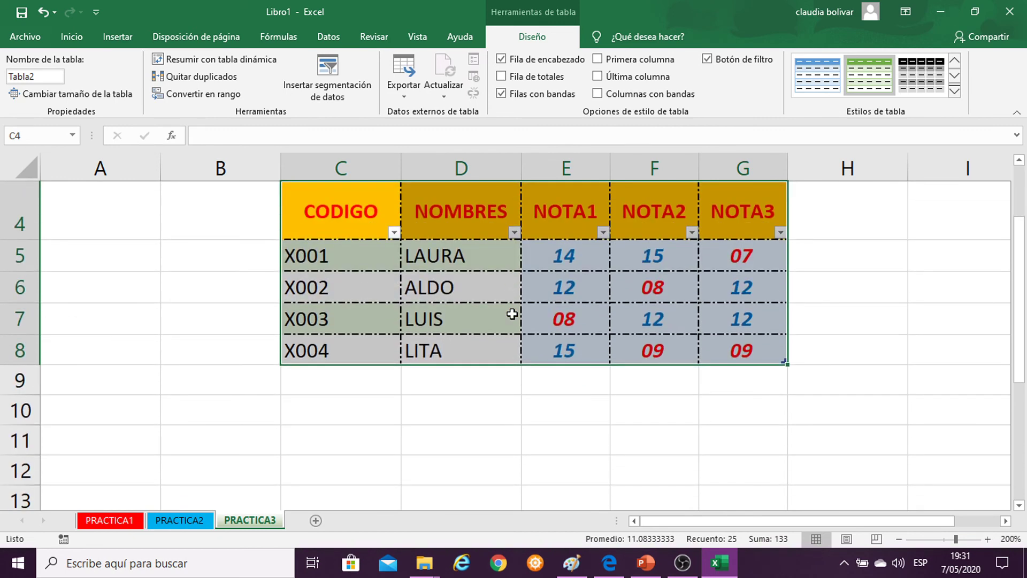
pyautogui.click(604, 234)
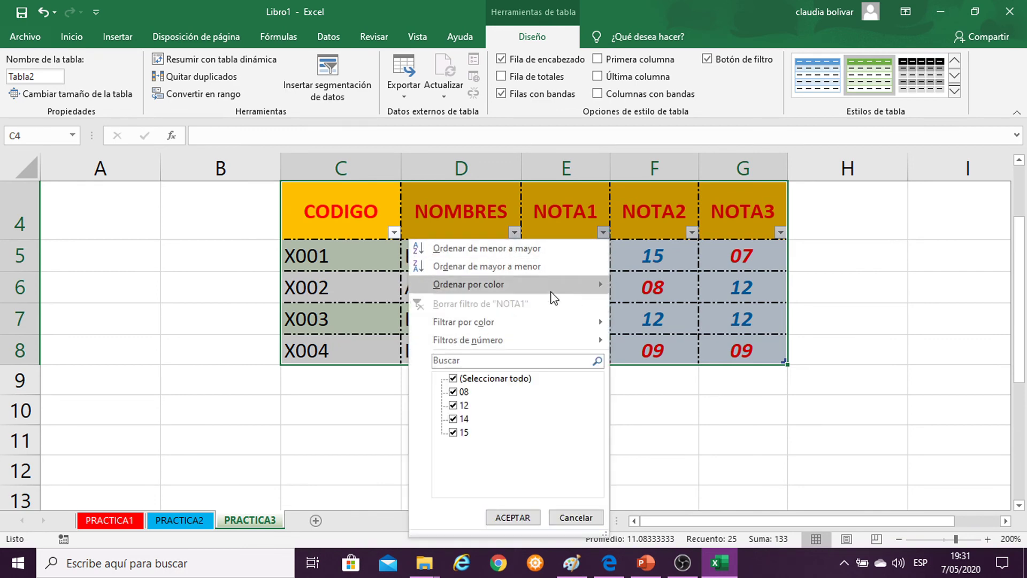
pyautogui.click(513, 518)
pyautogui.click(567, 321)
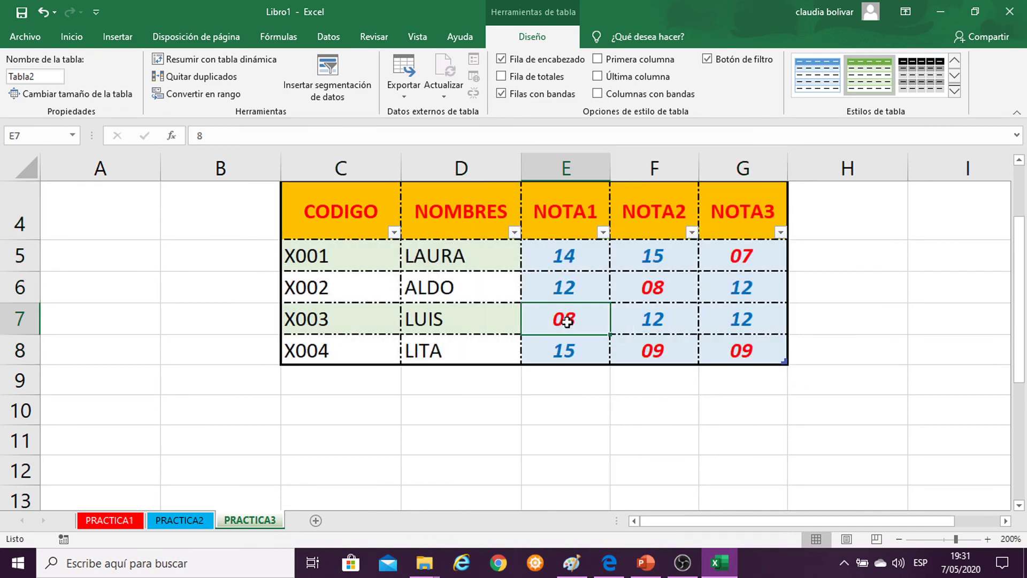
pyautogui.click(21, 318)
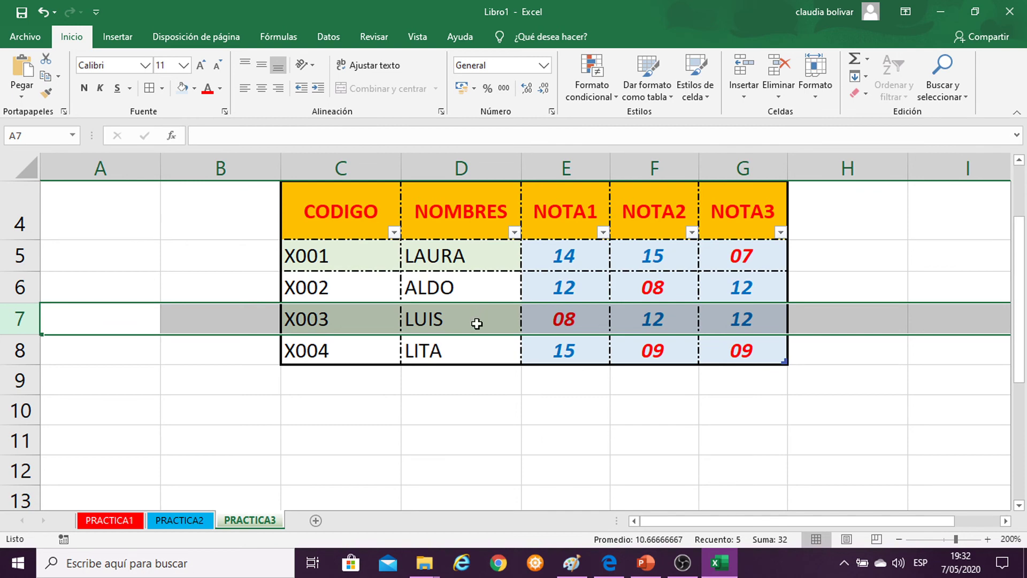
pyautogui.click(594, 407)
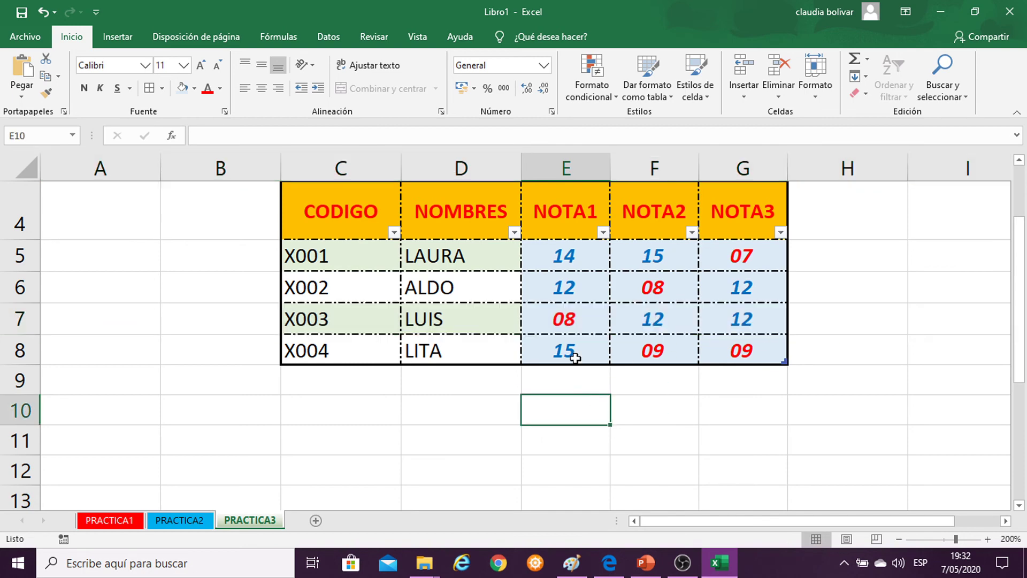
pyautogui.click(603, 232)
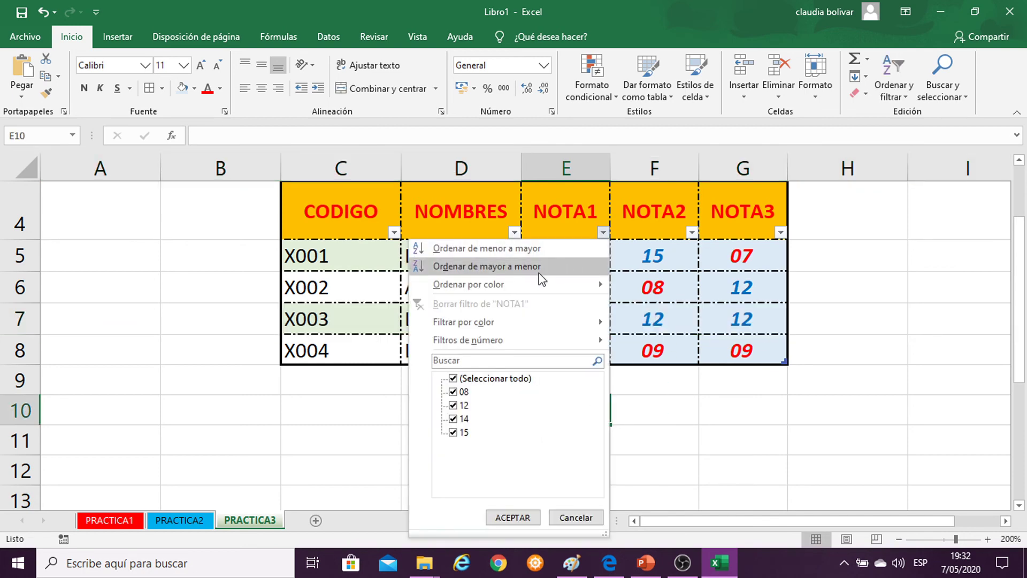
pyautogui.click(522, 249)
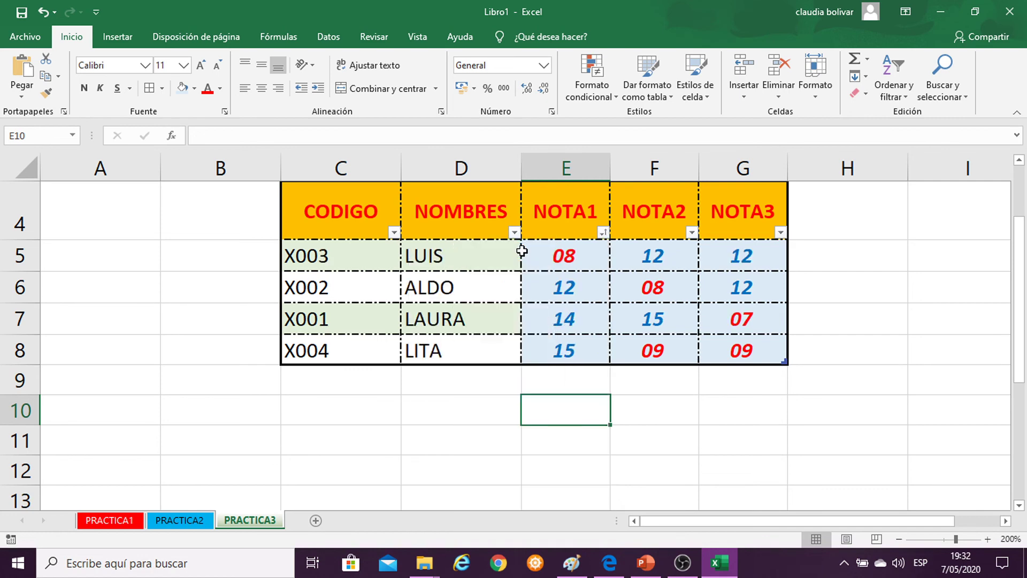
pyautogui.click(12, 260)
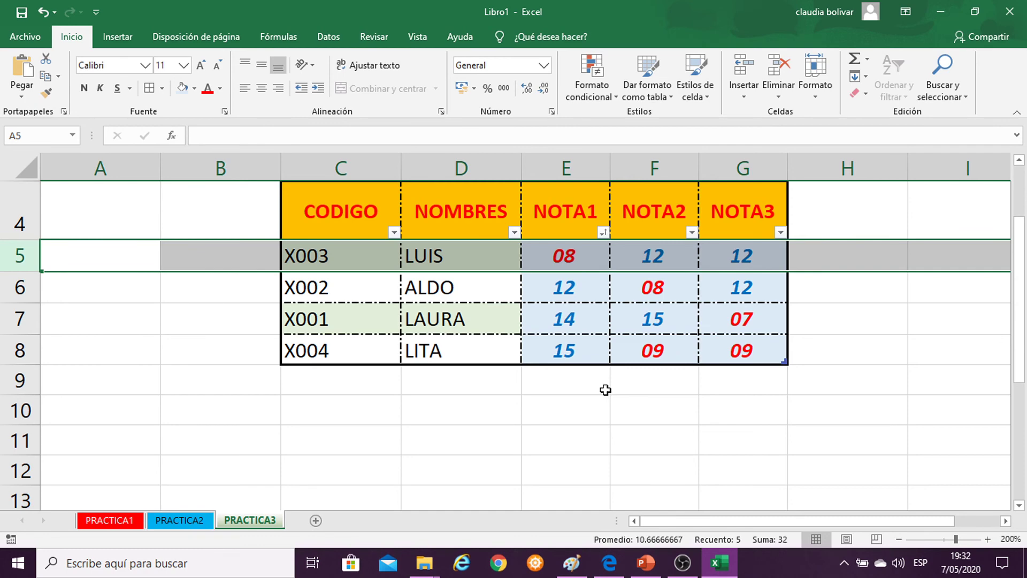
pyautogui.hotkey('ctrl', 'z')
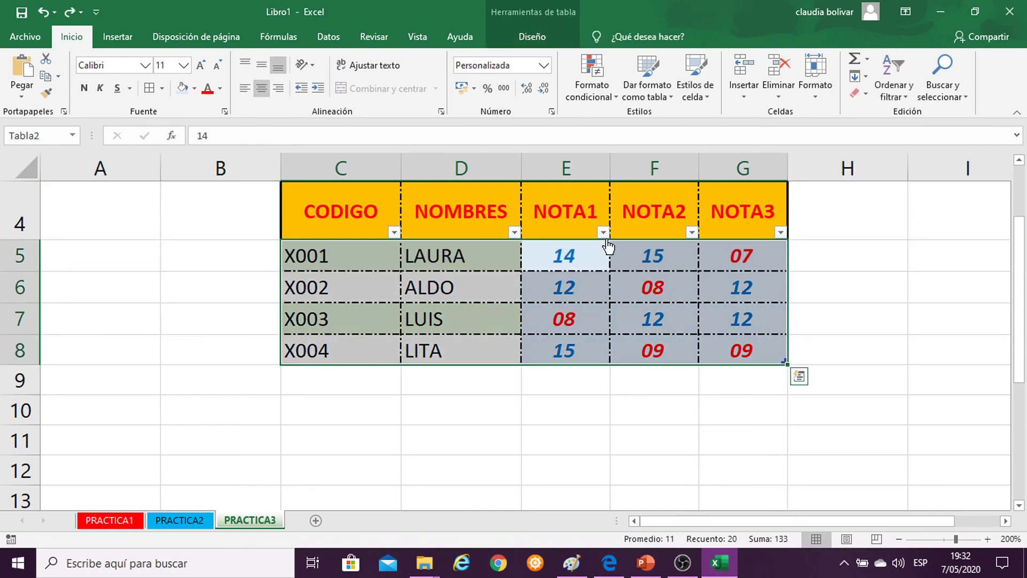
# Look over the NOTA1 and NOMBRES filter lists without changes, and select row 6.
pyautogui.click(604, 232)
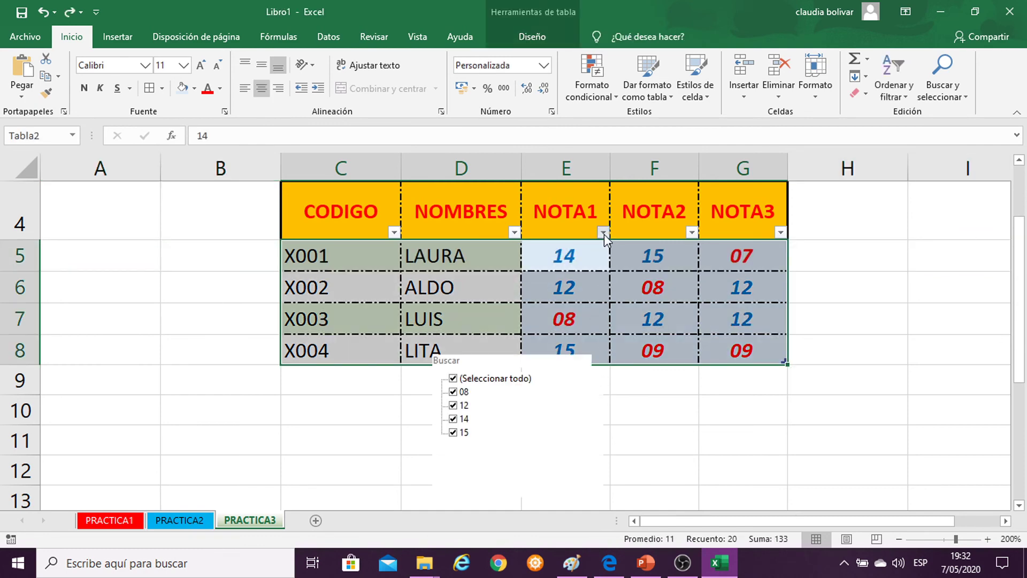
pyautogui.click(684, 267)
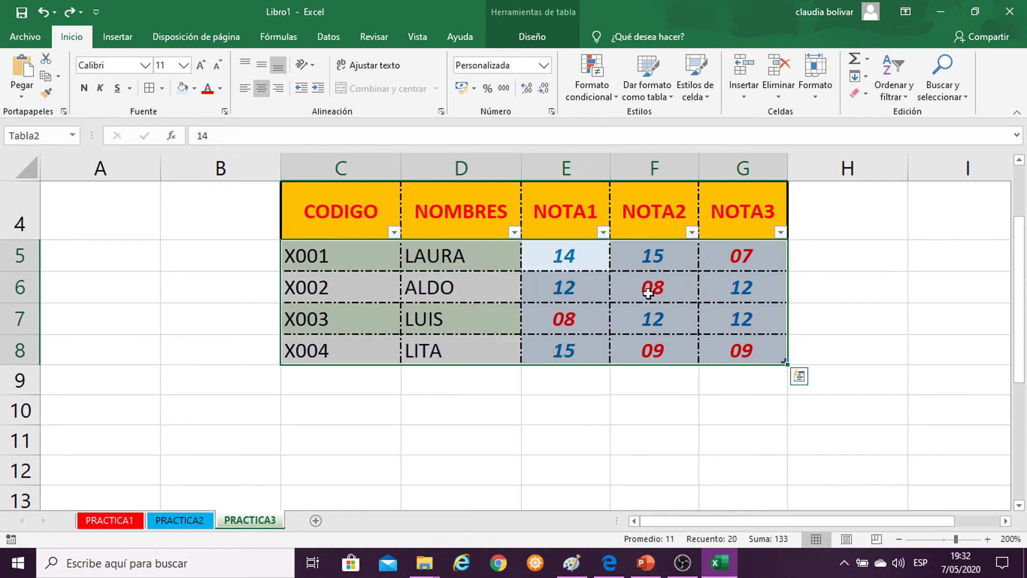
pyautogui.click(516, 232)
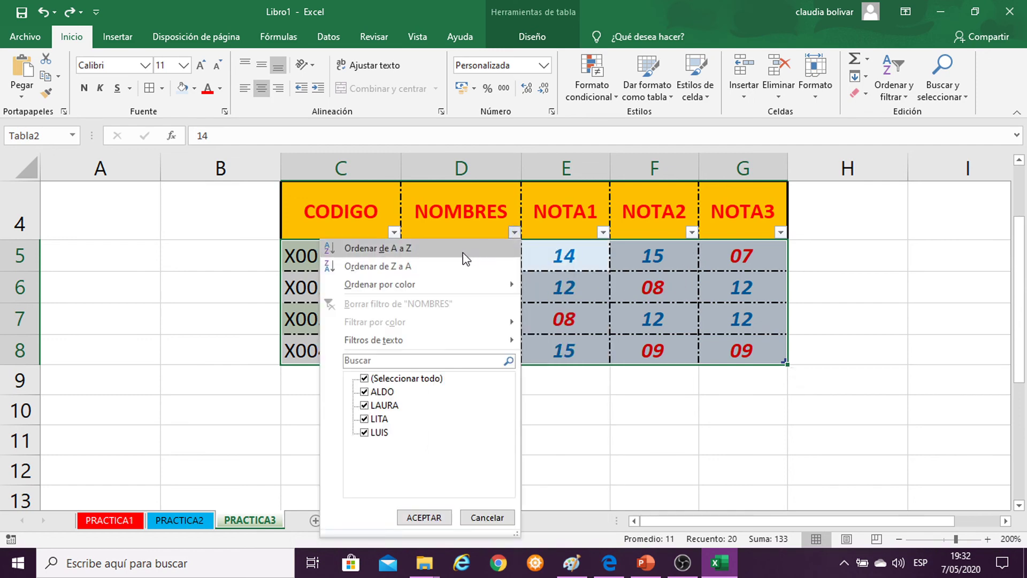
pyautogui.click(649, 422)
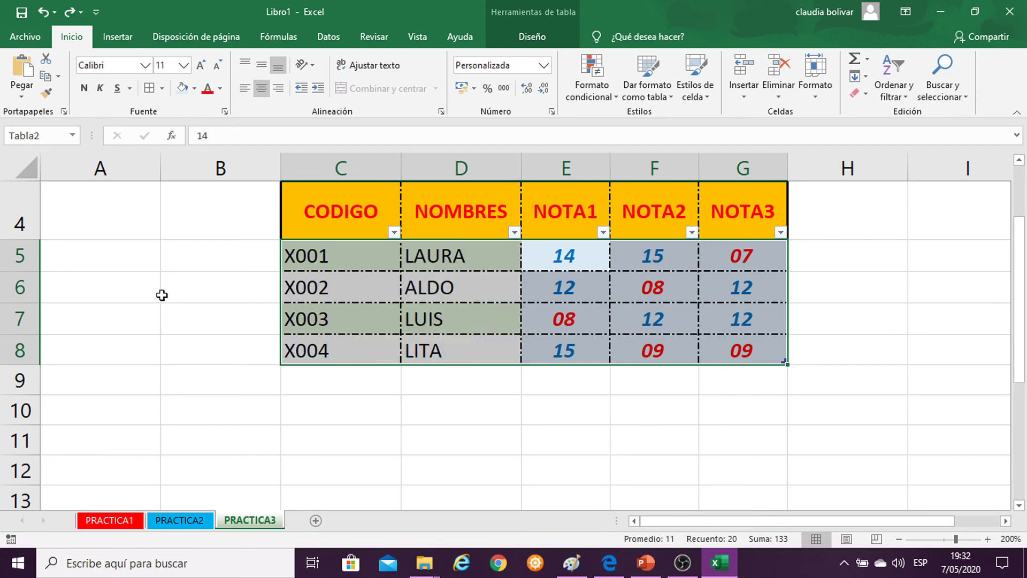
pyautogui.click(16, 289)
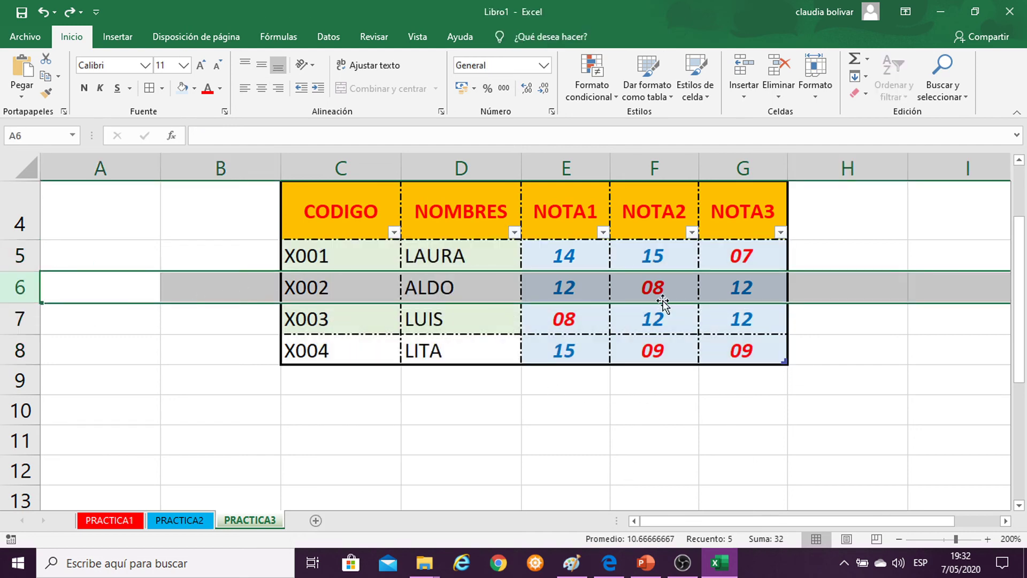
# Sort the table by NOMBRES from A to Z, giving ALDO, LAURA, LITA, LUIS.
pyautogui.click(492, 234)
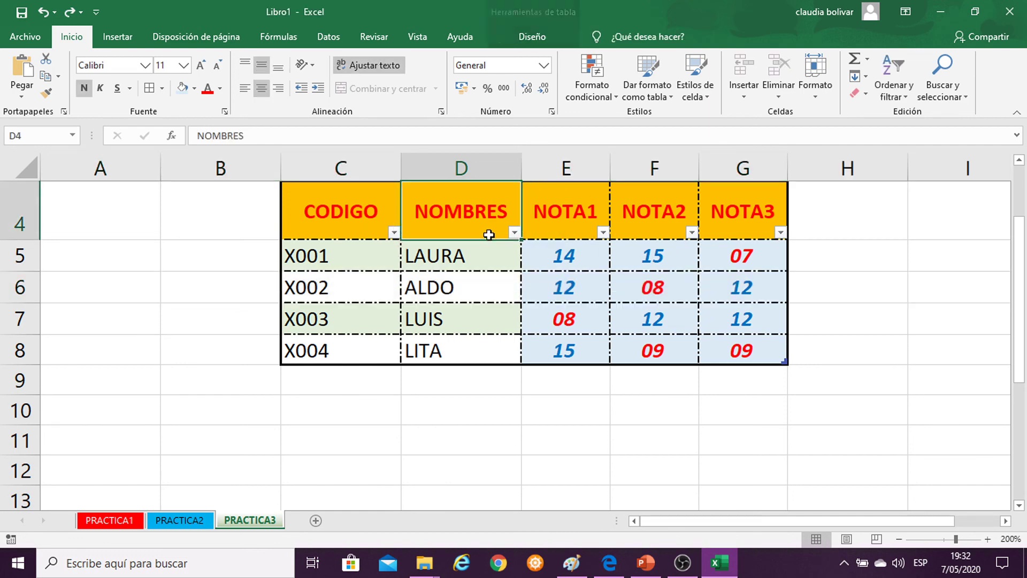
pyautogui.click(515, 233)
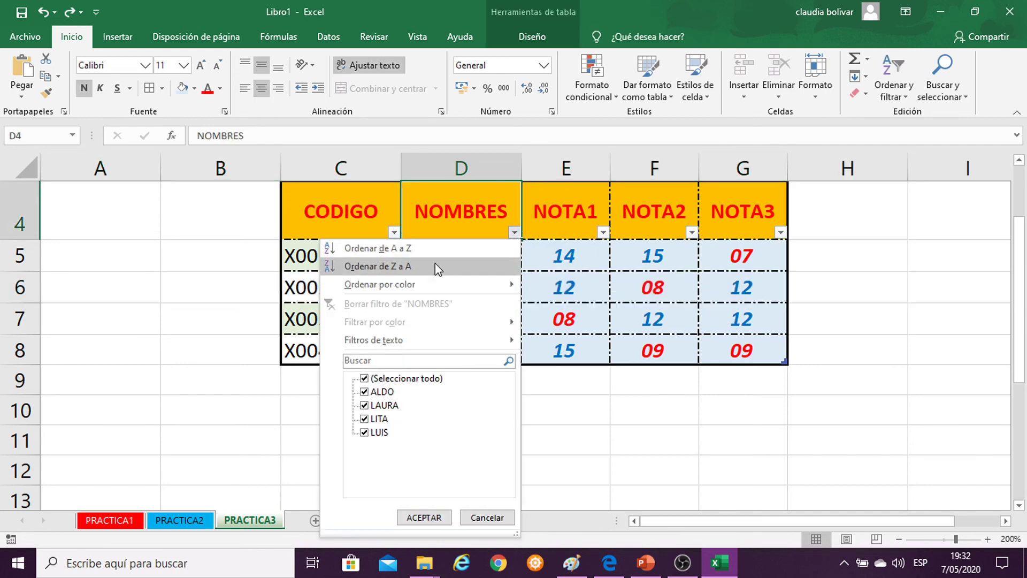
pyautogui.click(378, 248)
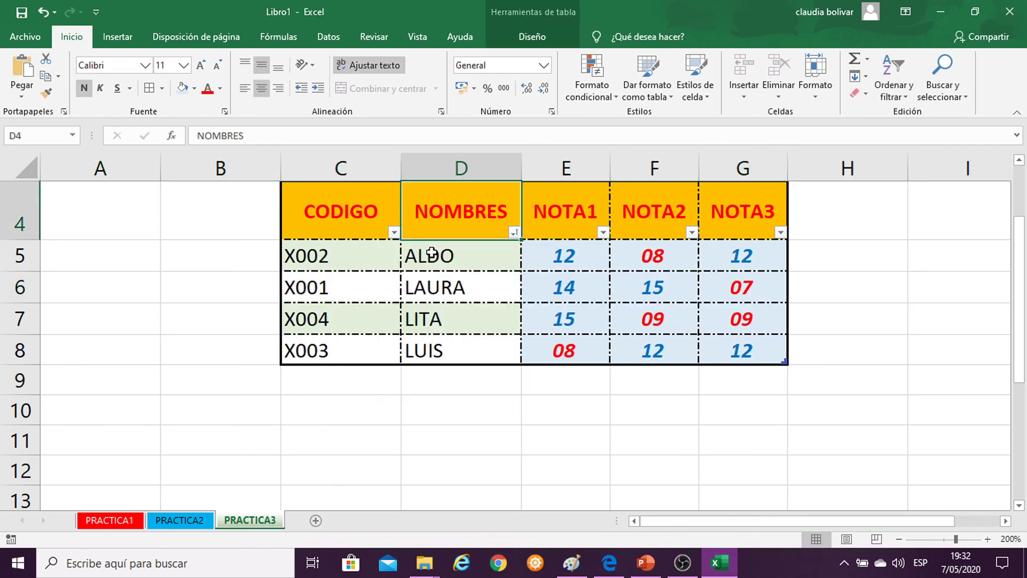
pyautogui.click(20, 255)
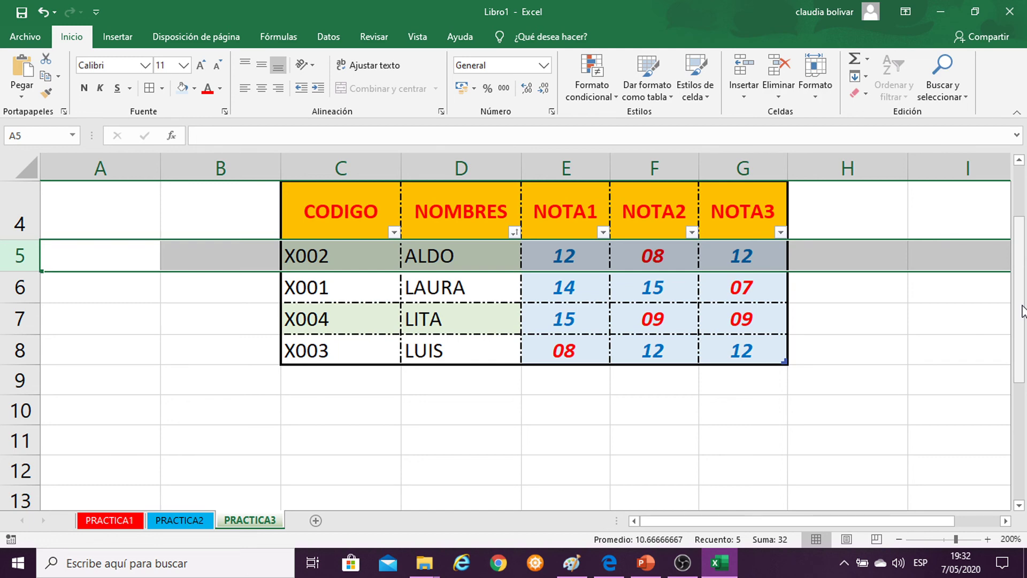
# Undo the NOMBRES sort to restore X001–X004 order and show rows 1–3 above the table.
pyautogui.hotkey('ctrl', 'z')
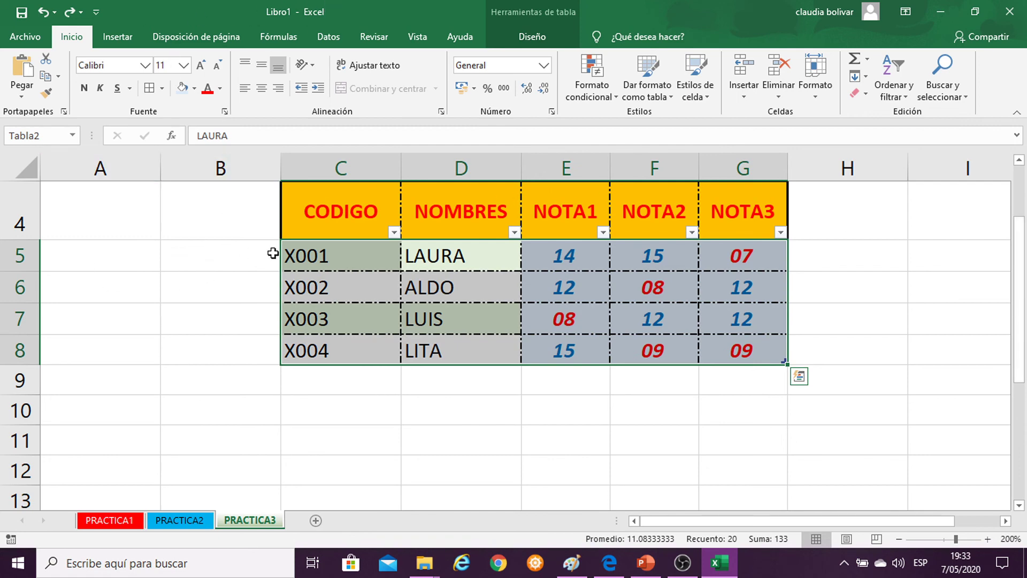
pyautogui.scroll(1, 264, 261)
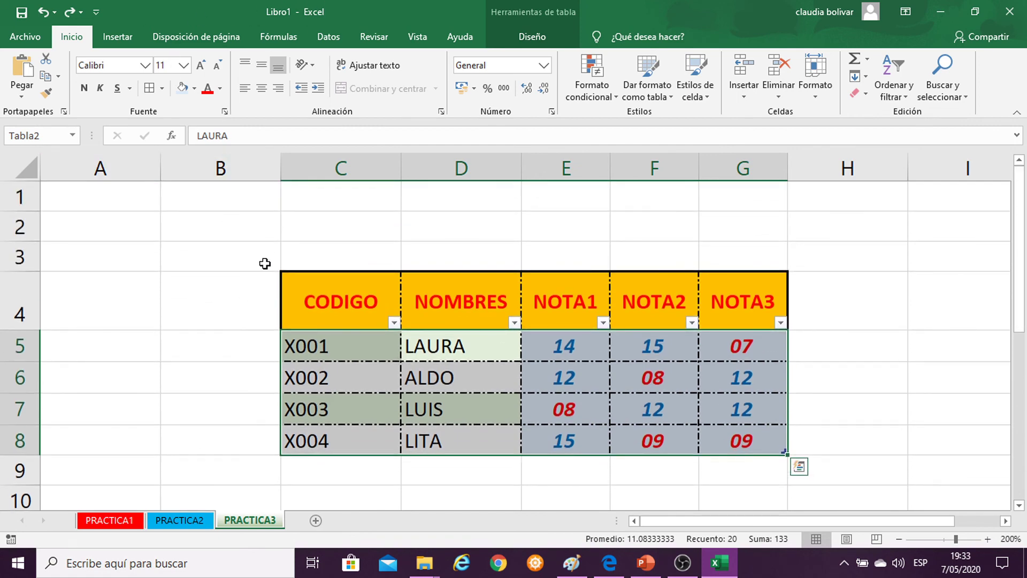
pyautogui.scroll(-1, 264, 263)
pyautogui.scroll(1, 316, 212)
pyautogui.moveTo(321, 347)
pyautogui.mouseDown()
pyautogui.moveTo(687, 416)
pyautogui.moveTo(355, 339)
pyautogui.moveTo(746, 439)
pyautogui.mouseUp()
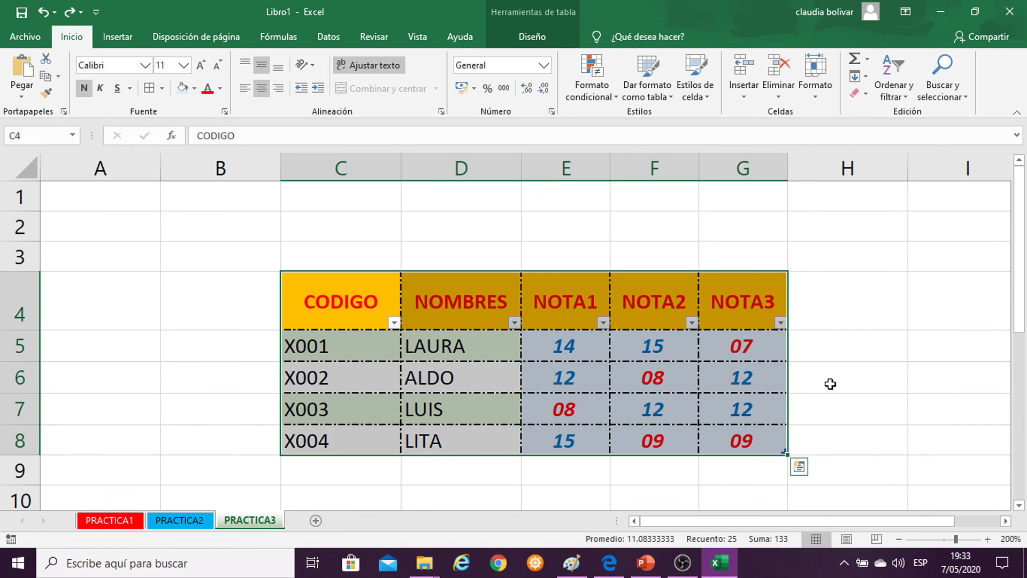
pyautogui.scroll(-1, 826, 382)
pyautogui.scroll(1, 460, 285)
# Copy the table C4:G8 and pick cell C10, then cancel the pending copy.
pyautogui.scroll(-1, 195, 273)
pyautogui.click(196, 274)
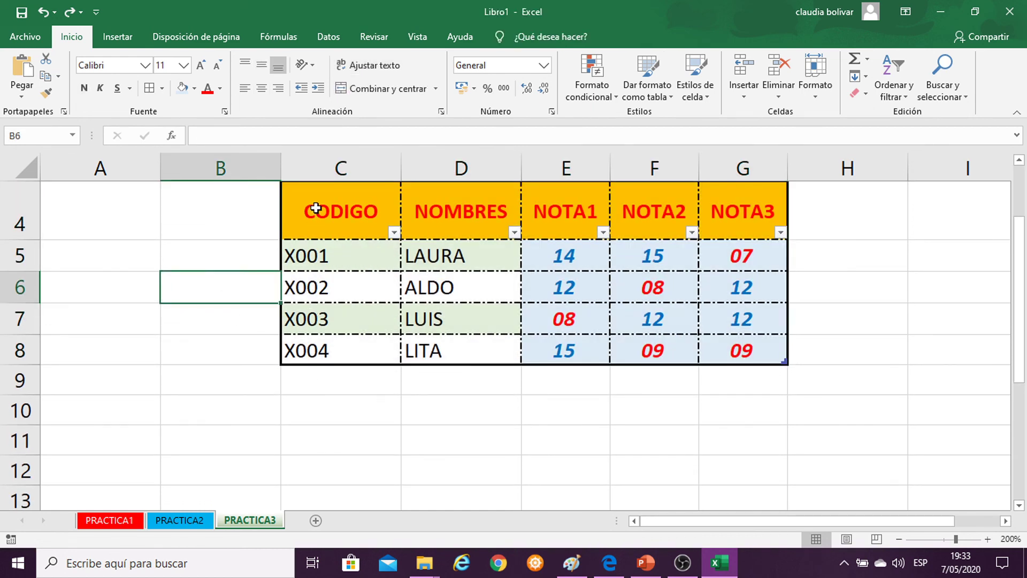
pyautogui.moveTo(312, 209); pyautogui.dragTo(764, 364)
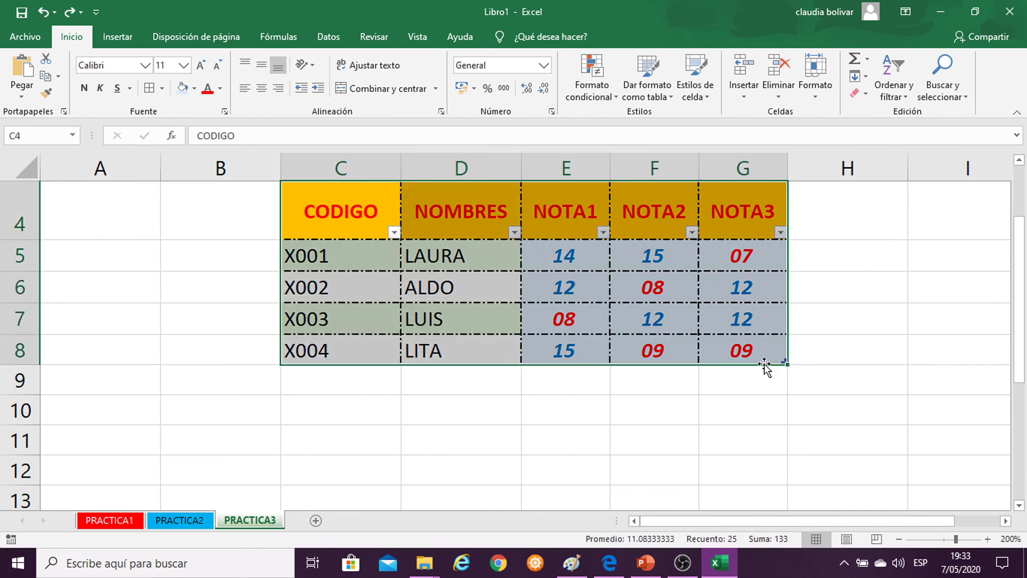
pyautogui.hotkey('ctrl', 'c')
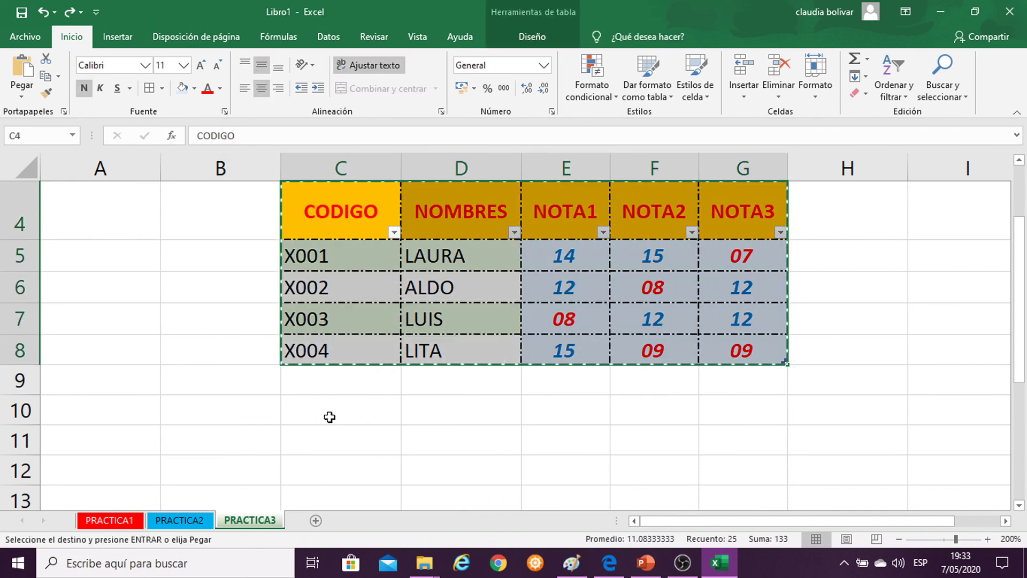
pyautogui.click(305, 413)
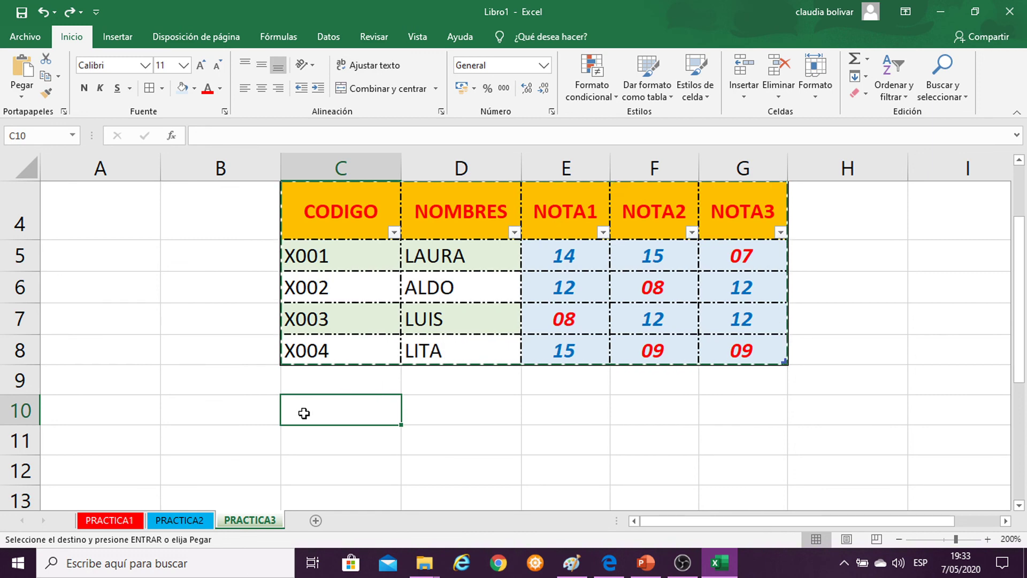
pyautogui.click(307, 214)
pyautogui.click(198, 225)
pyautogui.click(317, 213)
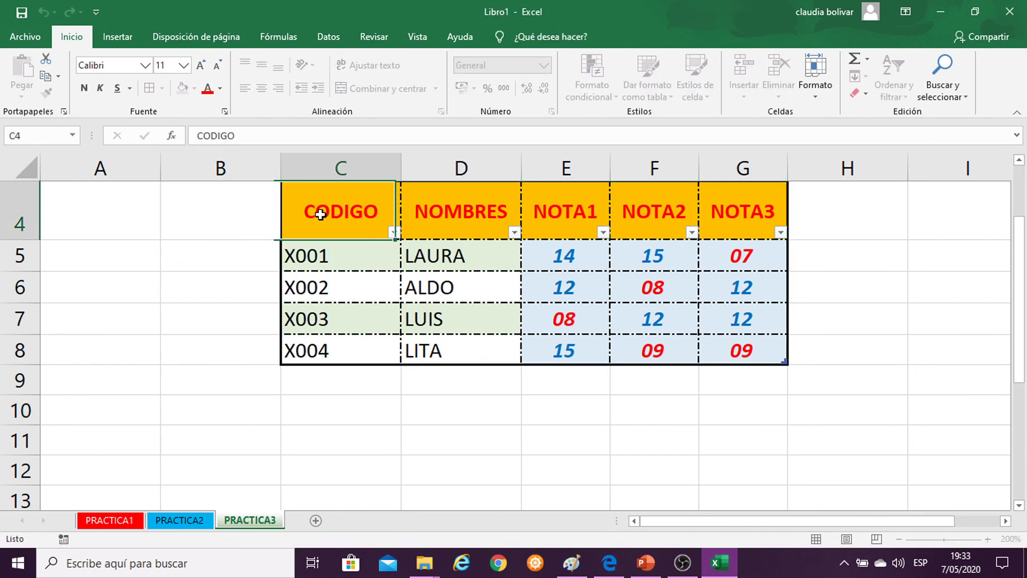
pyautogui.press('Return')
# Copy the table again, paste it at C10, then undo that paste.
pyautogui.scroll(1, 327, 229)
pyautogui.scroll(1, 328, 228)
pyautogui.moveTo(314, 291); pyautogui.dragTo(727, 438)
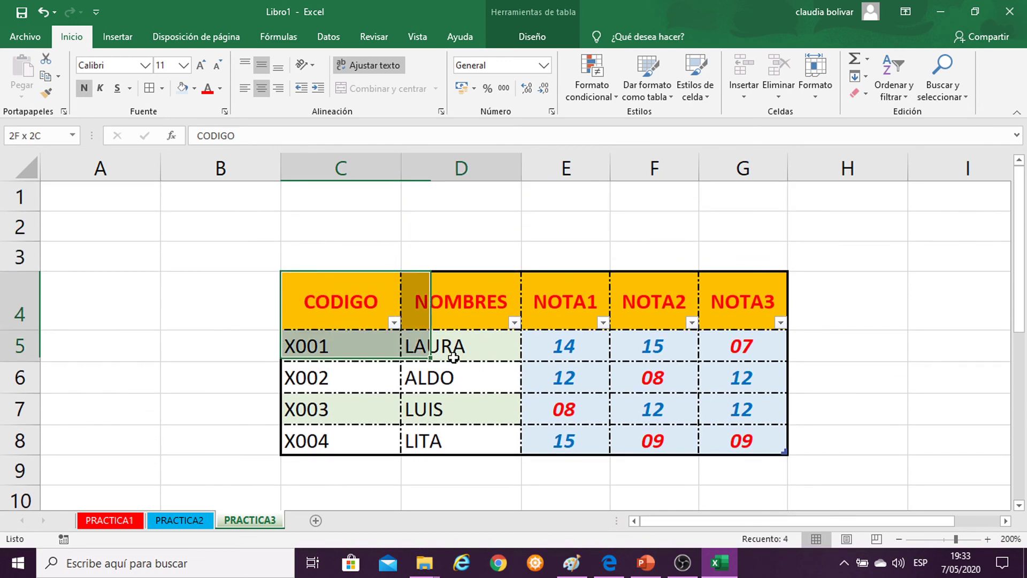
pyautogui.rightClick(633, 393)
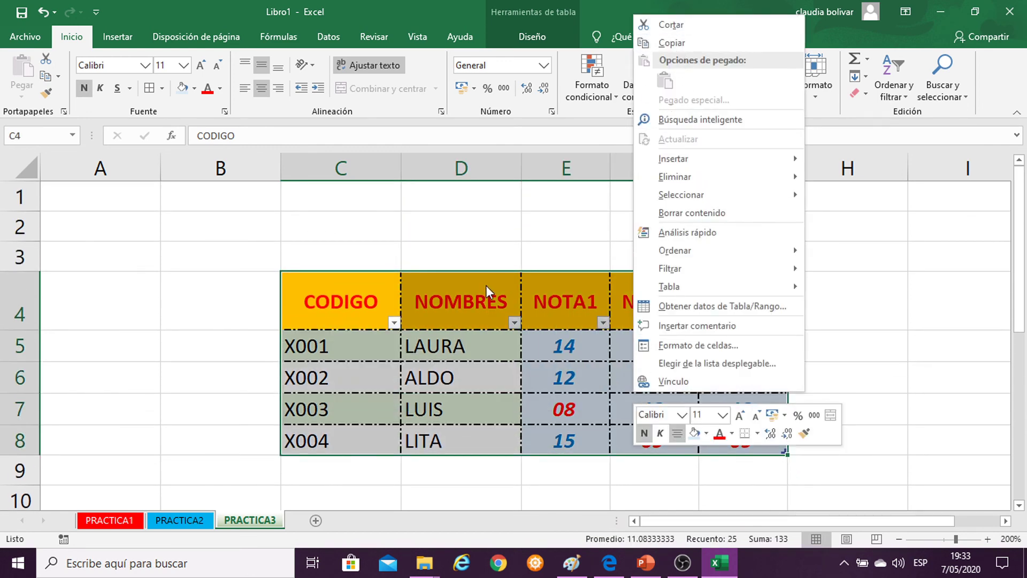
pyautogui.press('Escape')
pyautogui.hotkey('ctrl', 'c')
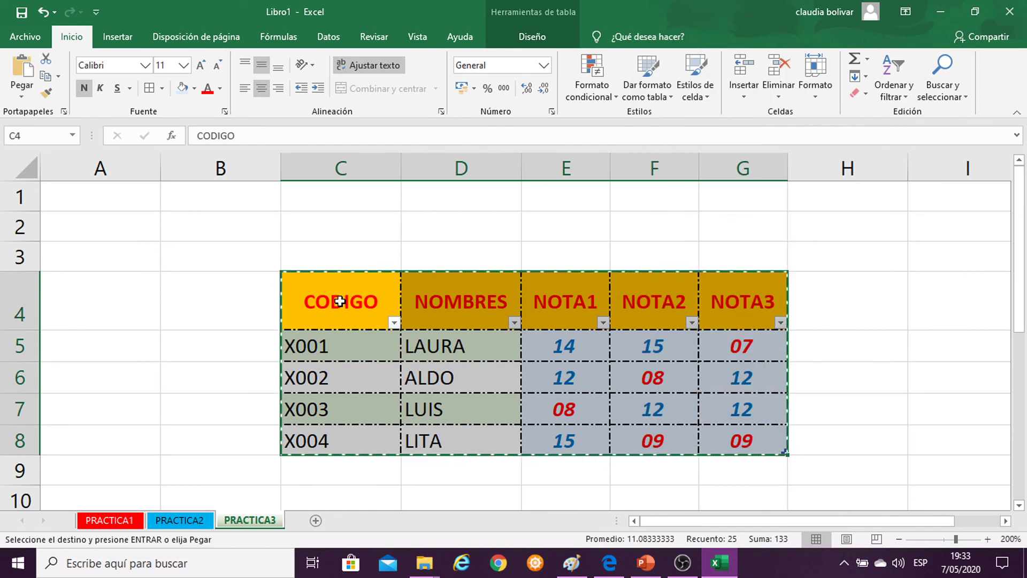
pyautogui.scroll(-1, 385, 418)
pyautogui.click(302, 407)
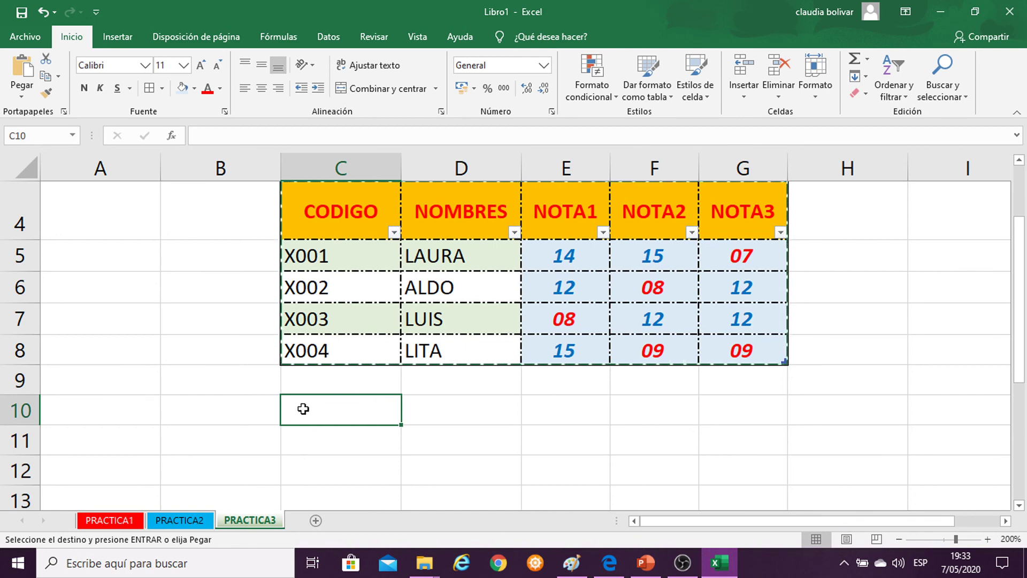
pyautogui.hotkey('ctrl', 'v')
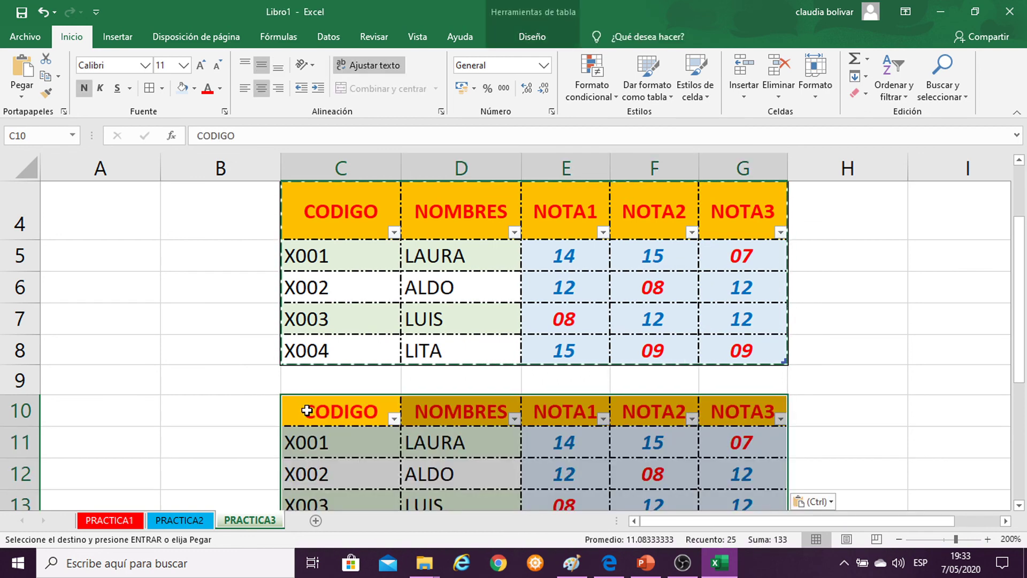
pyautogui.hotkey('ctrl', 'z')
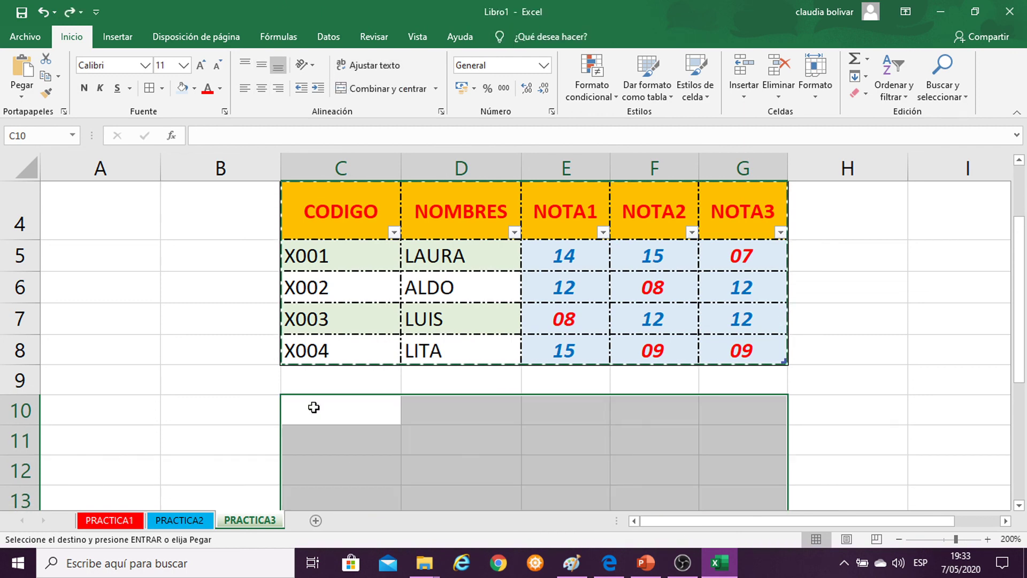
# Copy C4:G8 from the context menu and paste it starting at cell C10.
pyautogui.click(311, 408)
pyautogui.rightClick(311, 408)
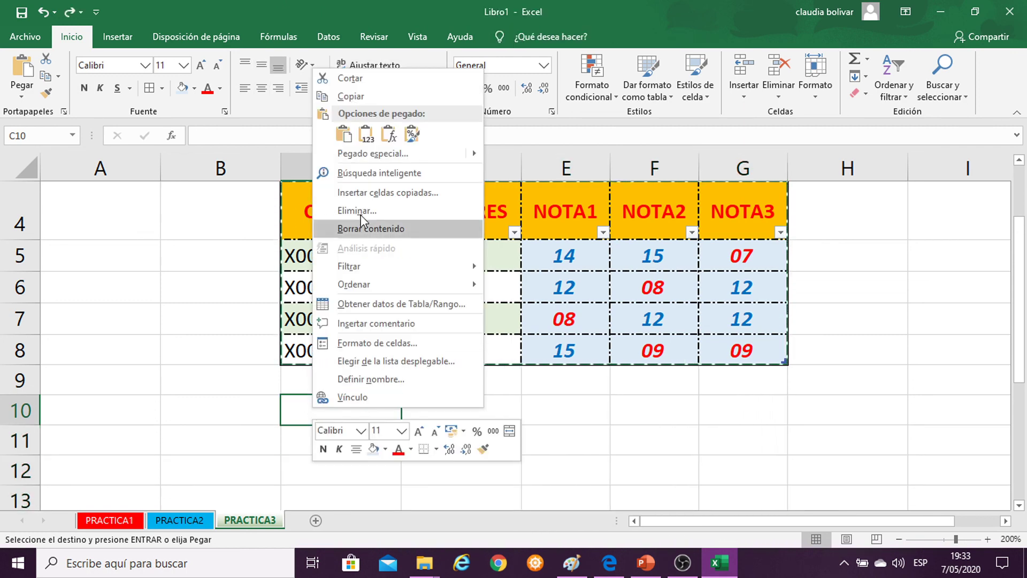
pyautogui.press('Escape')
pyautogui.click(335, 210)
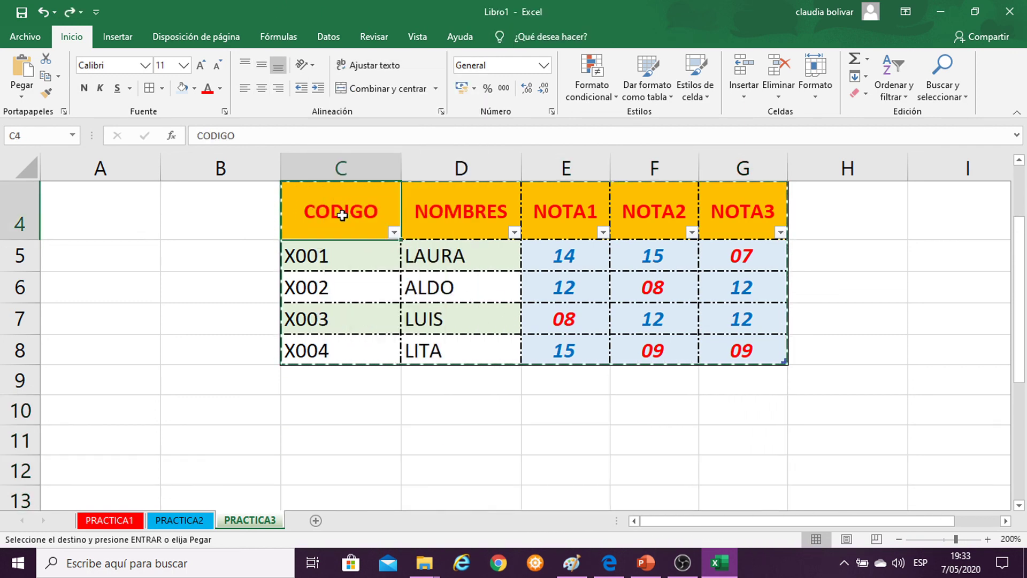
pyautogui.moveTo(335, 210); pyautogui.dragTo(714, 351)
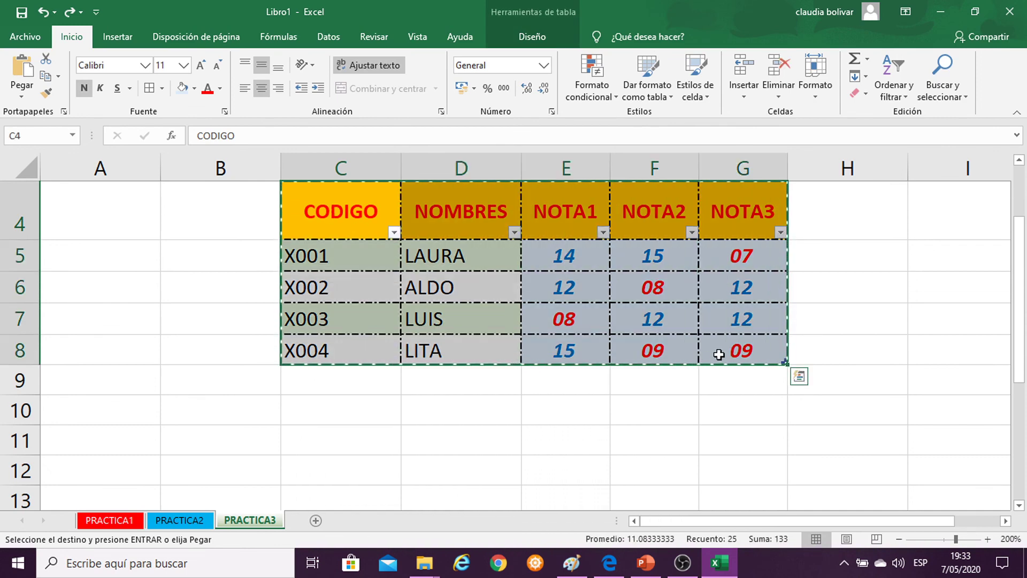
pyautogui.rightClick(456, 292)
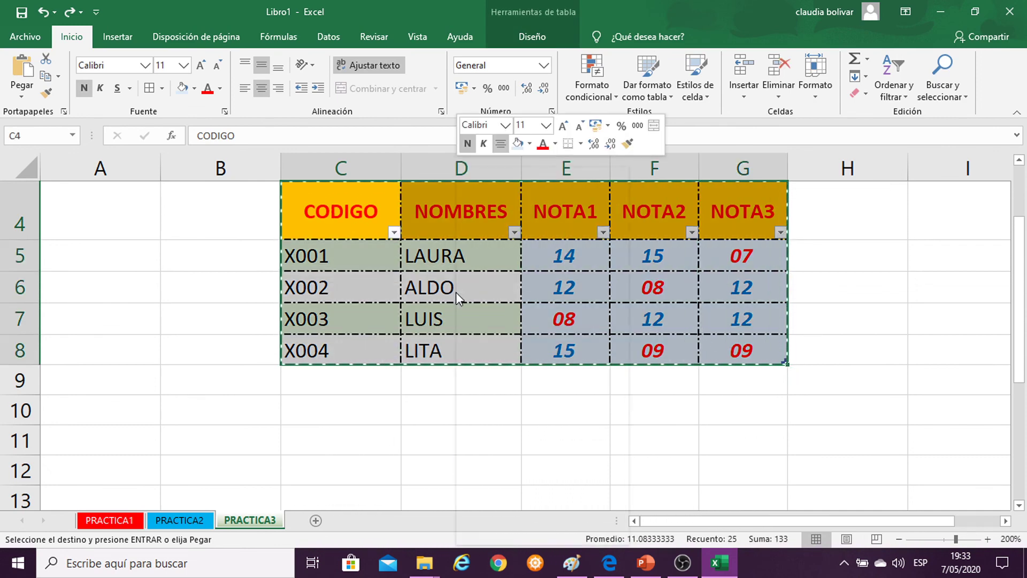
pyautogui.click(500, 197)
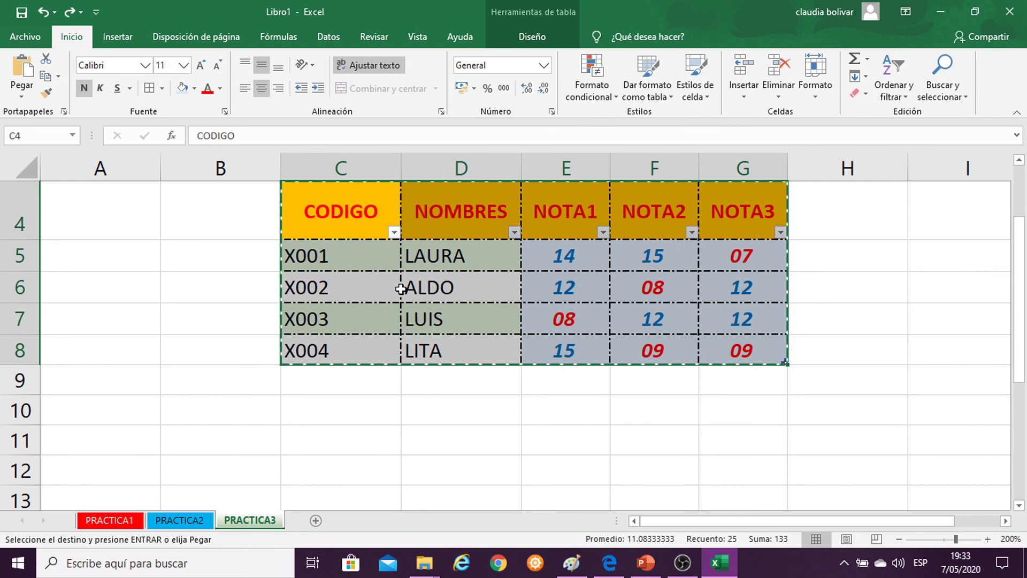
pyautogui.rightClick(311, 414)
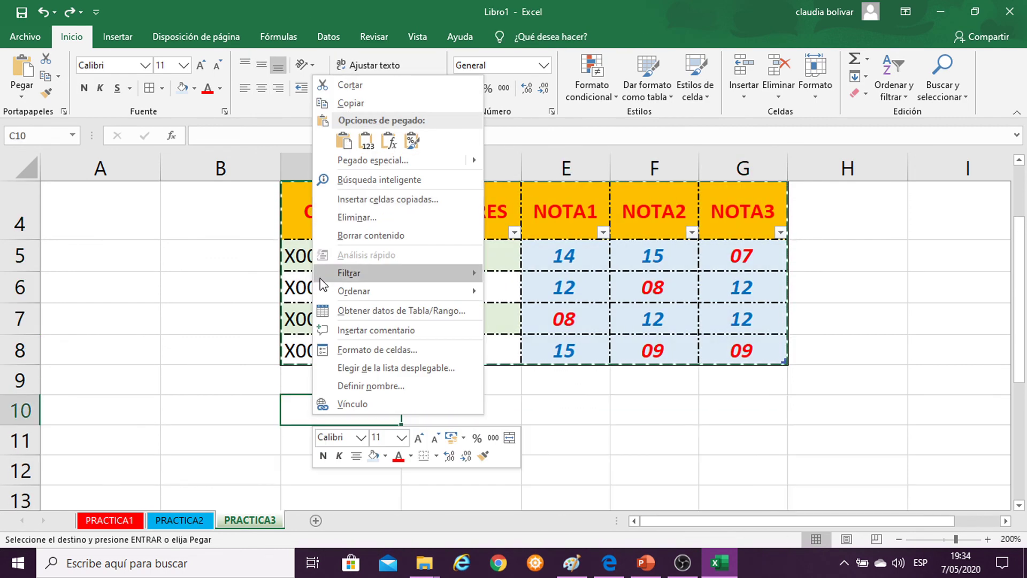
pyautogui.click(344, 140)
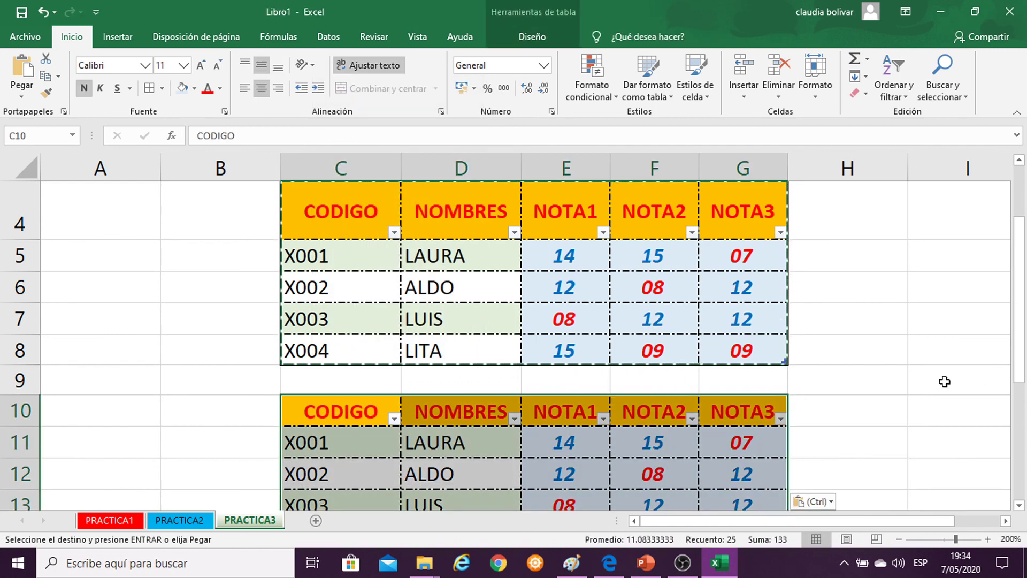
# Paste the grade table image onto the Paint canvas, then minimize Paint back to Excel.
pyautogui.click(571, 563)
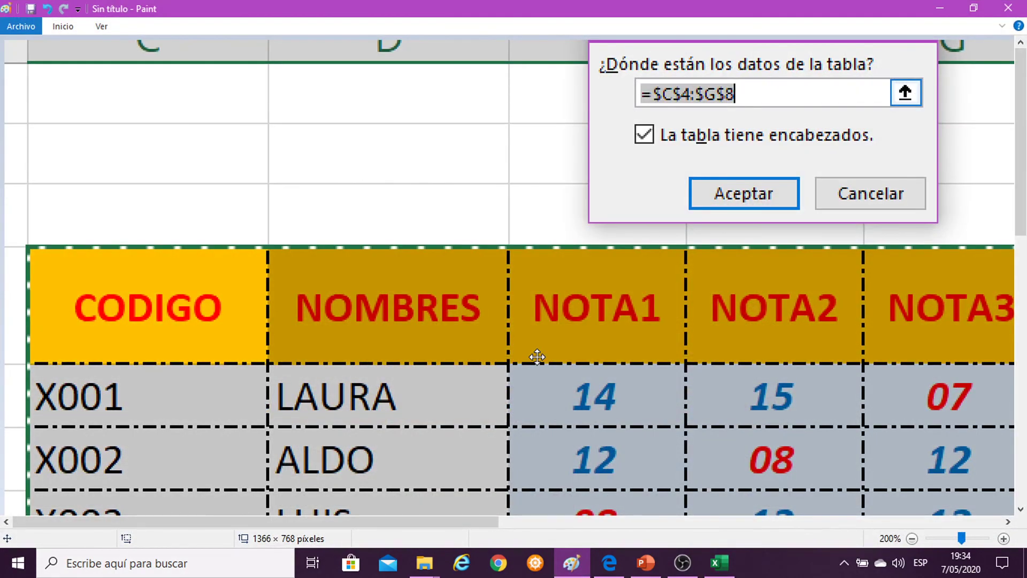
pyautogui.hotkey('ctrl', 'v')
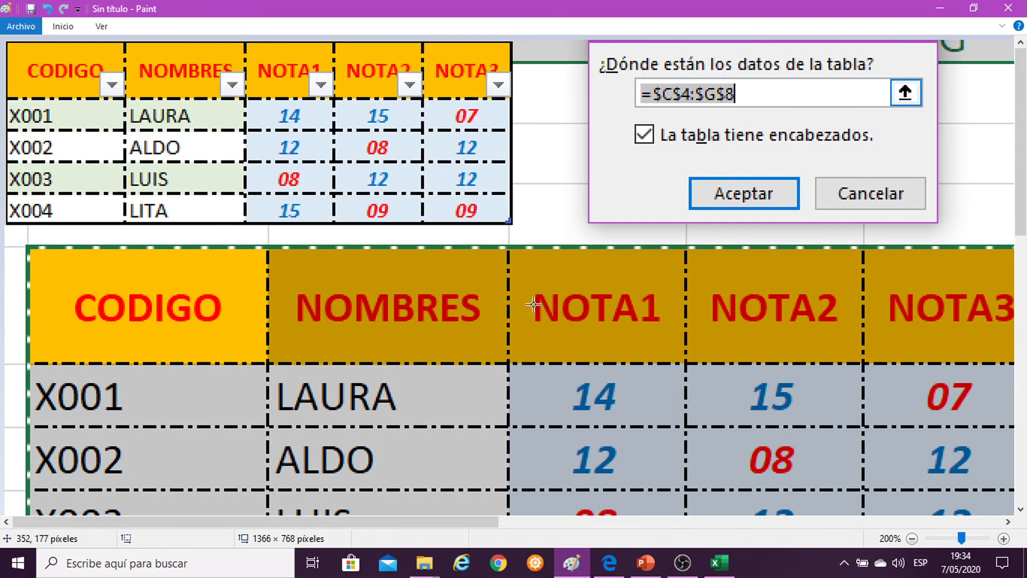
pyautogui.moveTo(637, 331); pyautogui.dragTo(661, 348)
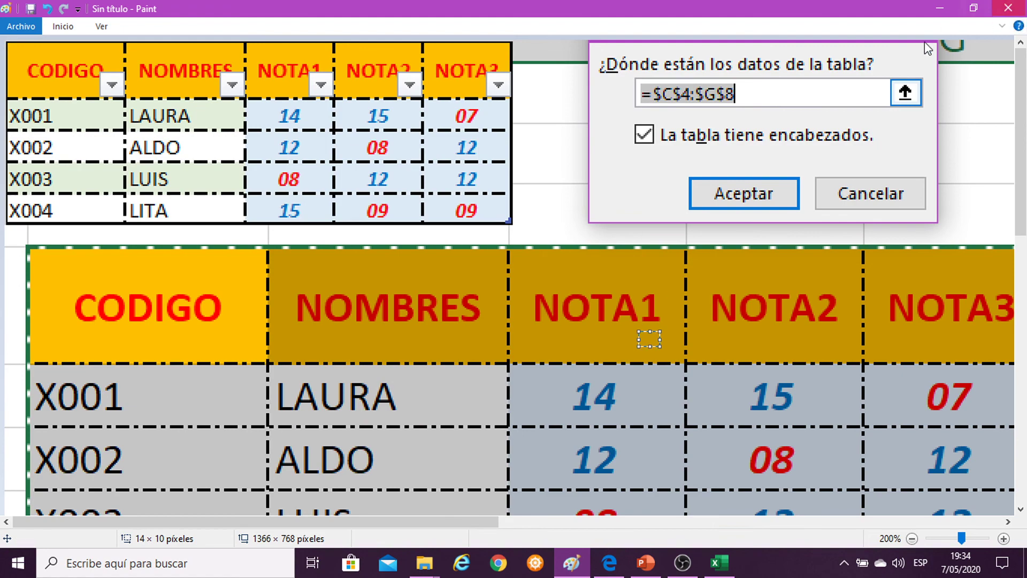
pyautogui.click(942, 2)
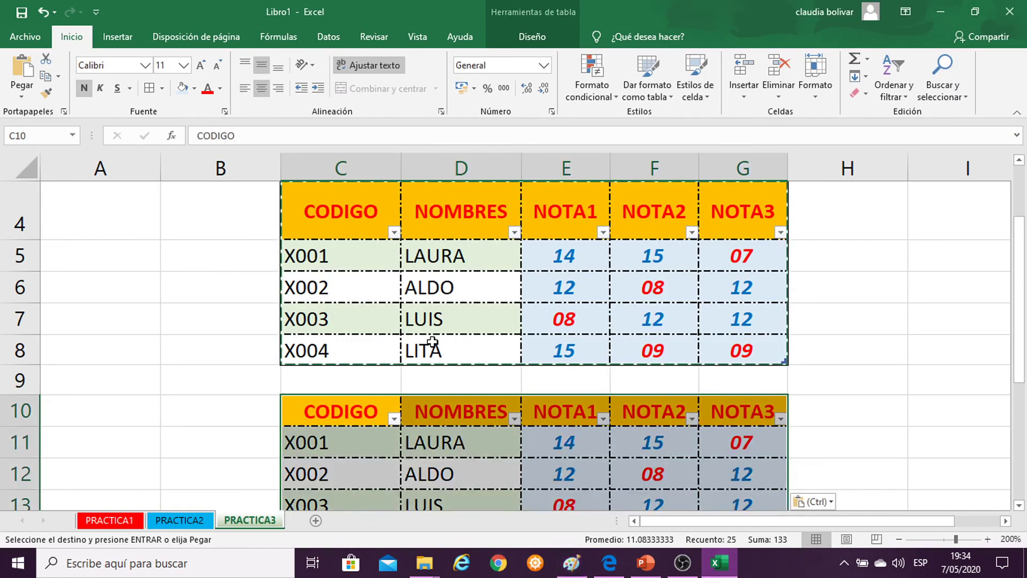
# Clear the pending copy and label cell B4 'CLASE 406', correcting the mistyped text.
pyautogui.scroll(-2, 455, 341)
pyautogui.scroll(2, 819, 276)
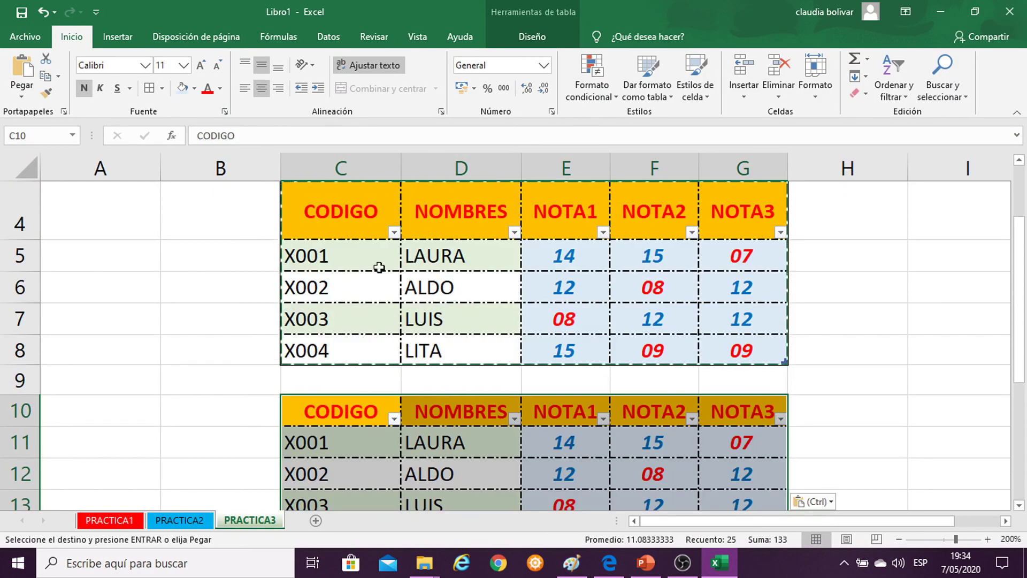
pyautogui.doubleClick(894, 284)
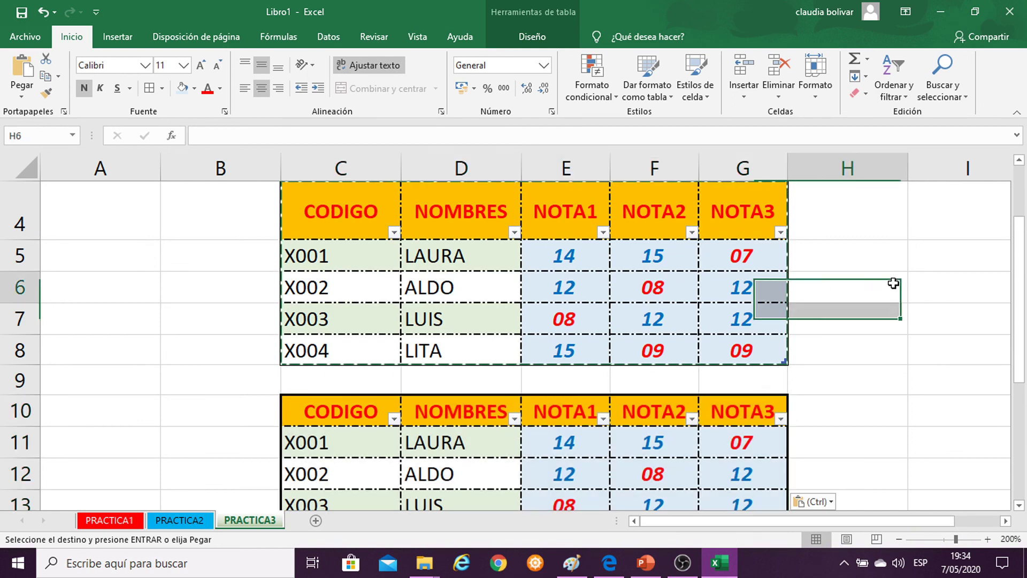
pyautogui.click(892, 235)
pyautogui.scroll(-3, 879, 268)
pyautogui.scroll(2, 875, 271)
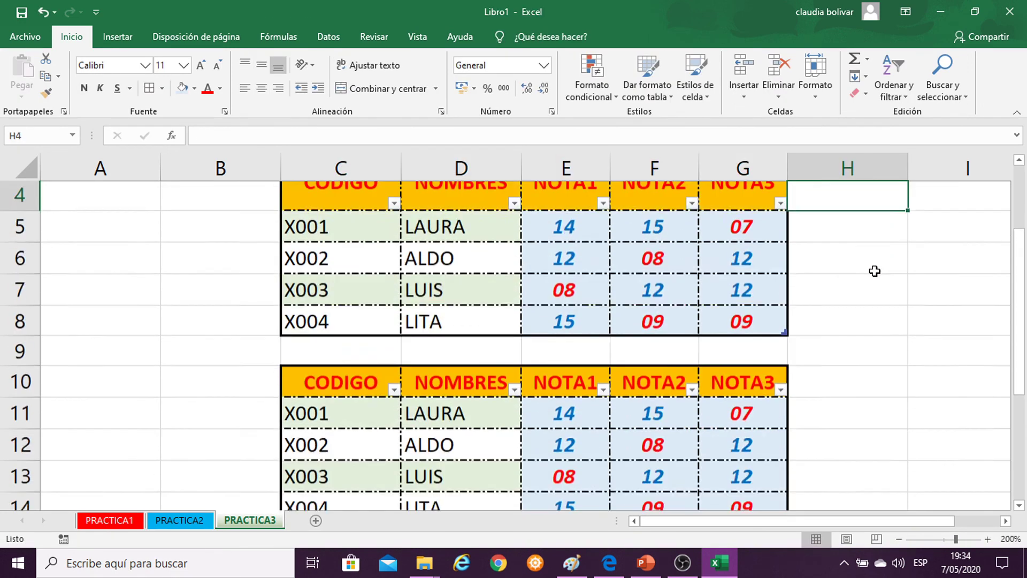
pyautogui.scroll(1, 875, 271)
pyautogui.scroll(1, 244, 209)
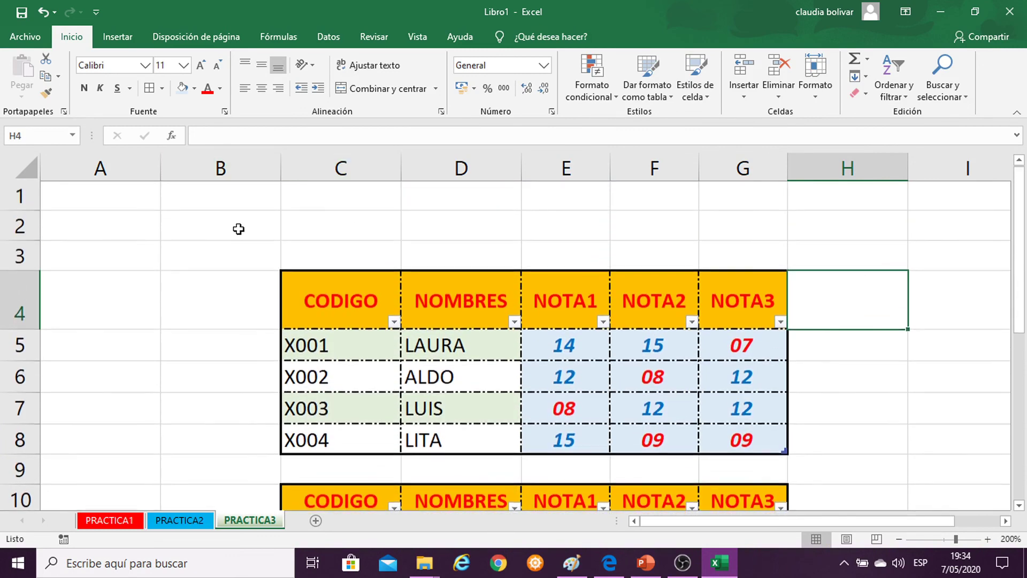
pyautogui.click(201, 294)
pyautogui.write('AUL')
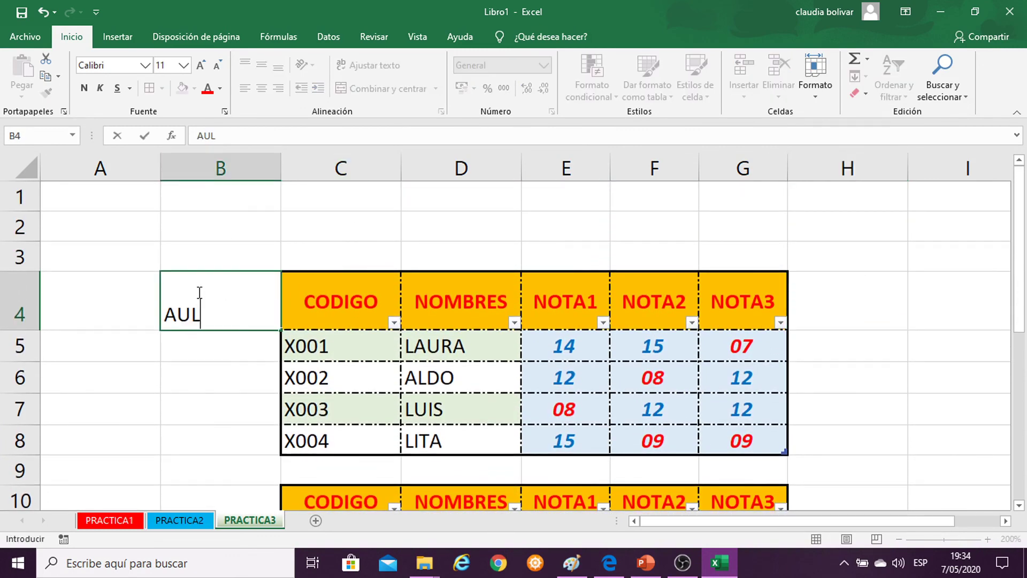
pyautogui.write('A')
pyautogui.write(' 40')
pyautogui.press('BackSpace')
pyautogui.press('BackSpace')
pyautogui.press('BackSpace')
pyautogui.press('BackSpace')
pyautogui.write('CLASE')
pyautogui.write(' 406')
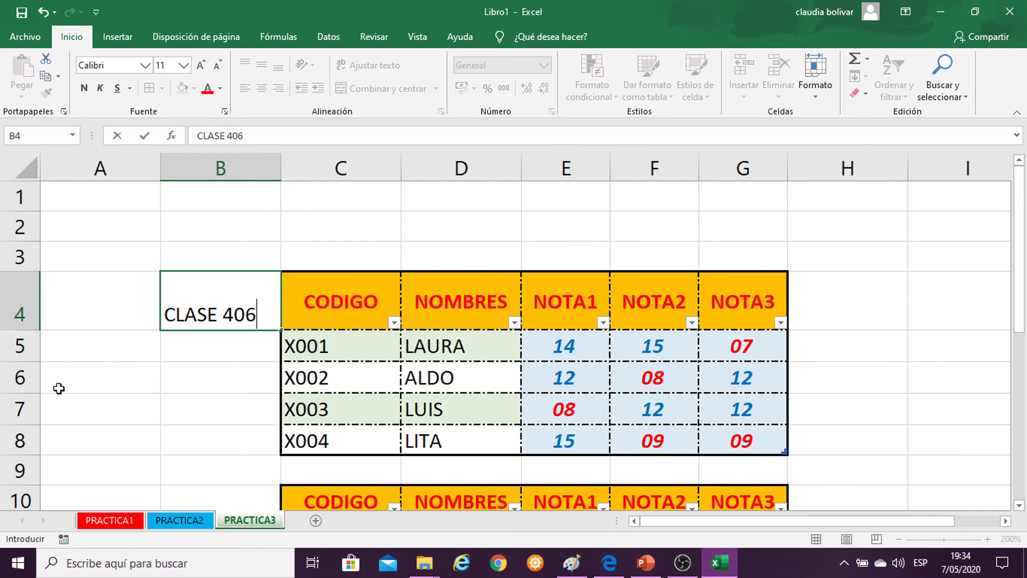
# Label cell B10 'CLASE 408' beside the second table.
pyautogui.scroll(-2, 199, 360)
pyautogui.click(204, 292)
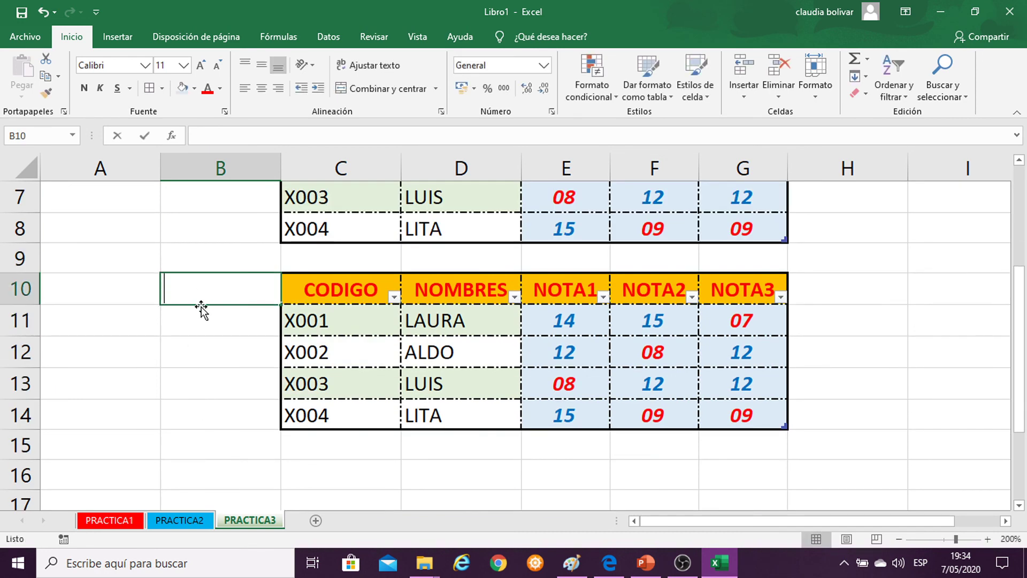
pyautogui.write('CLASE ')
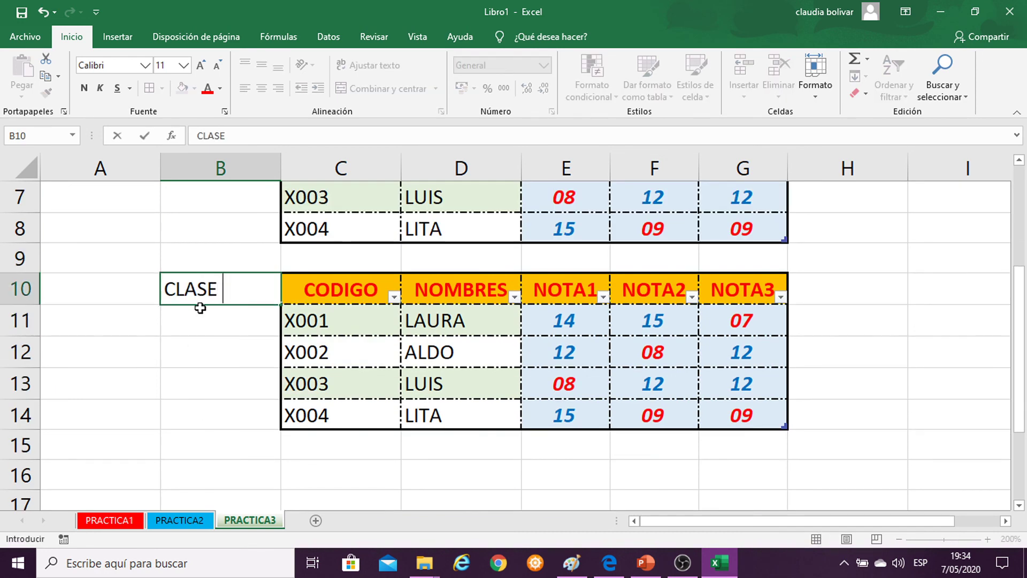
pyautogui.write('408')
pyautogui.press('Return')
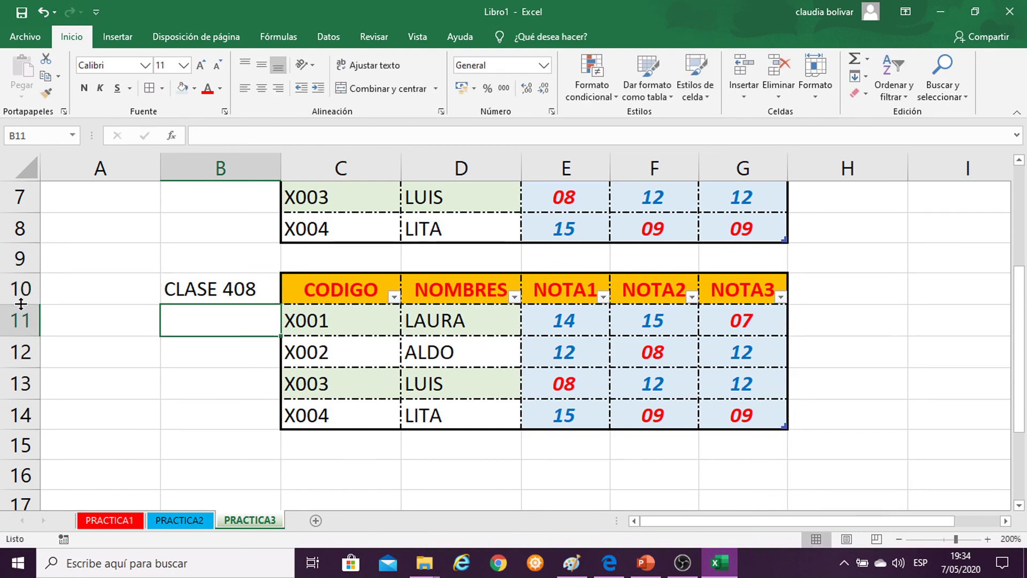
pyautogui.scroll(3, 87, 296)
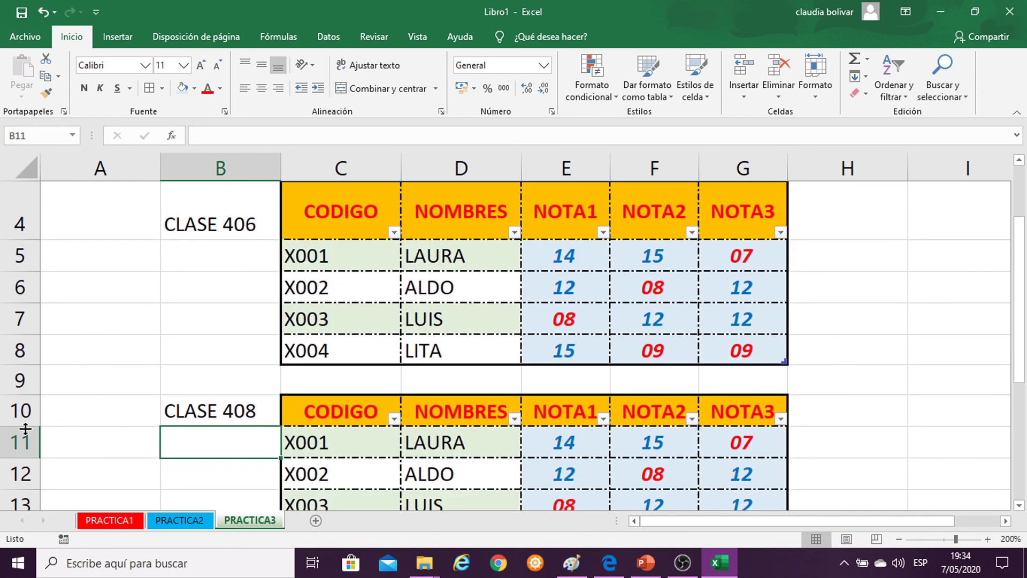
# Filter CLASE 406's CODIGO column to show only X002 and X004.
pyautogui.click(374, 413)
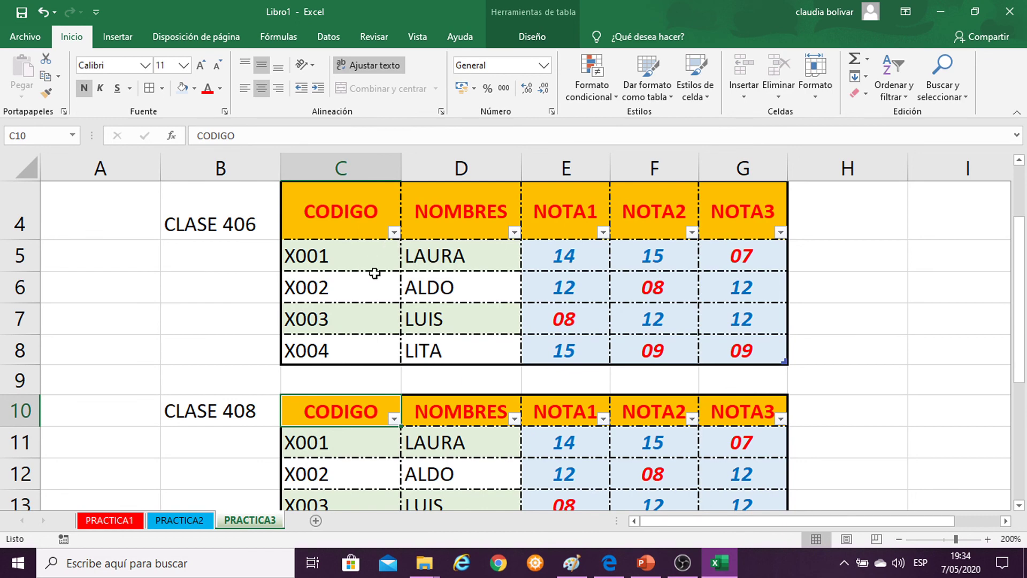
pyautogui.click(395, 233)
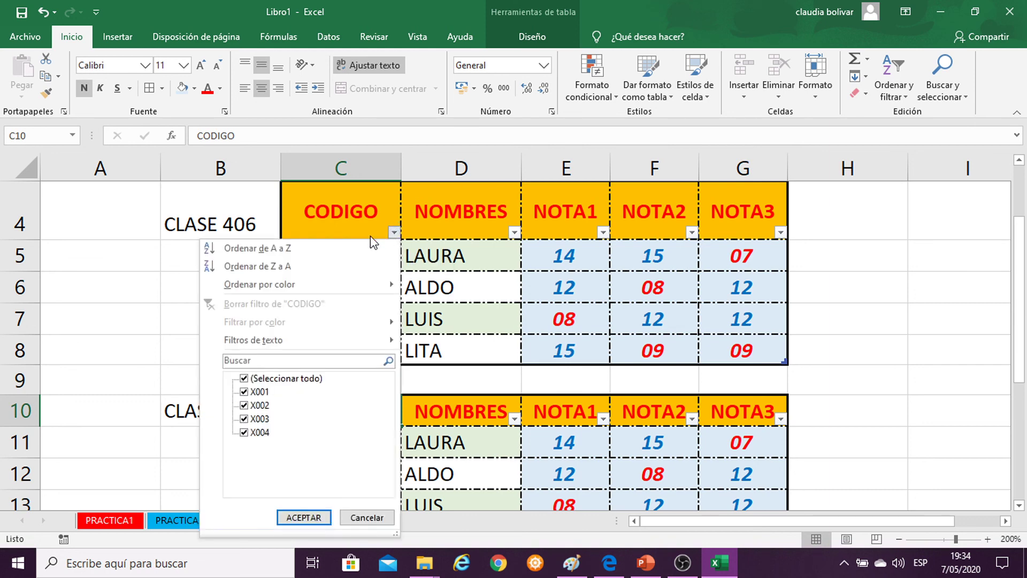
pyautogui.click(244, 379)
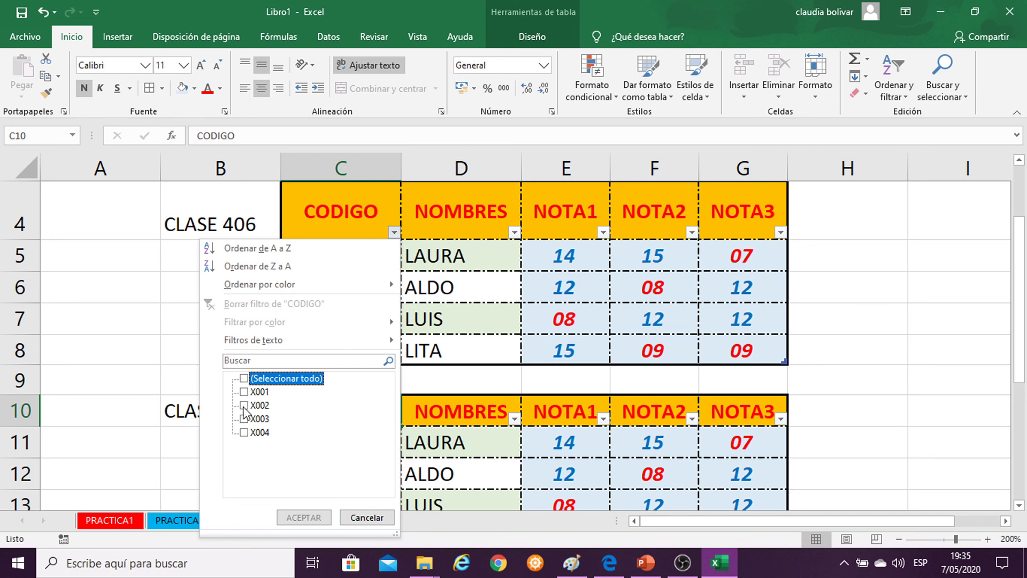
pyautogui.click(245, 405)
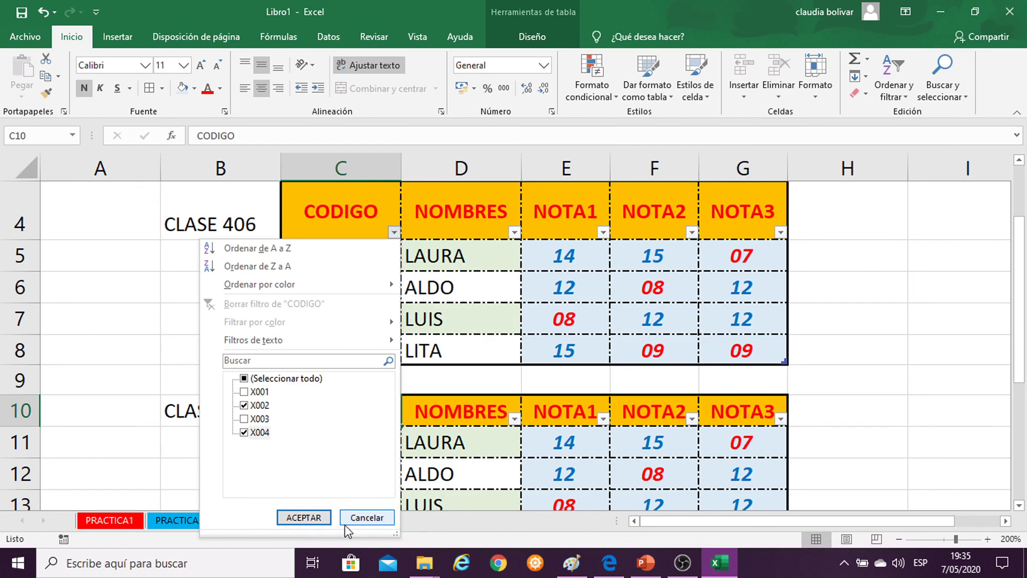
pyautogui.click(304, 518)
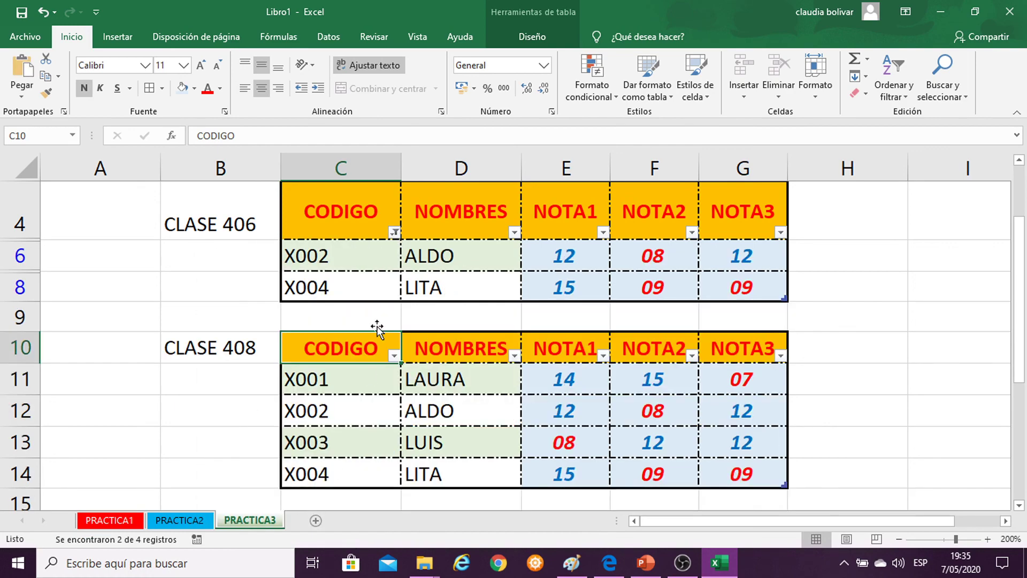
# Paste the filter-list screenshot into Paint, reposition it, then return to Excel cell C11.
pyautogui.click(571, 562)
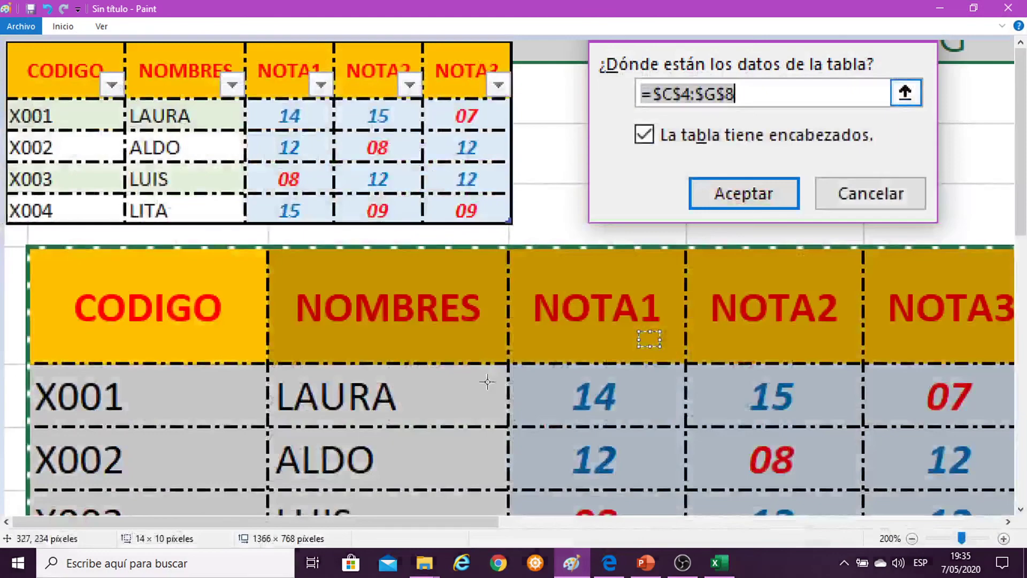
pyautogui.hotkey('ctrl', 'v')
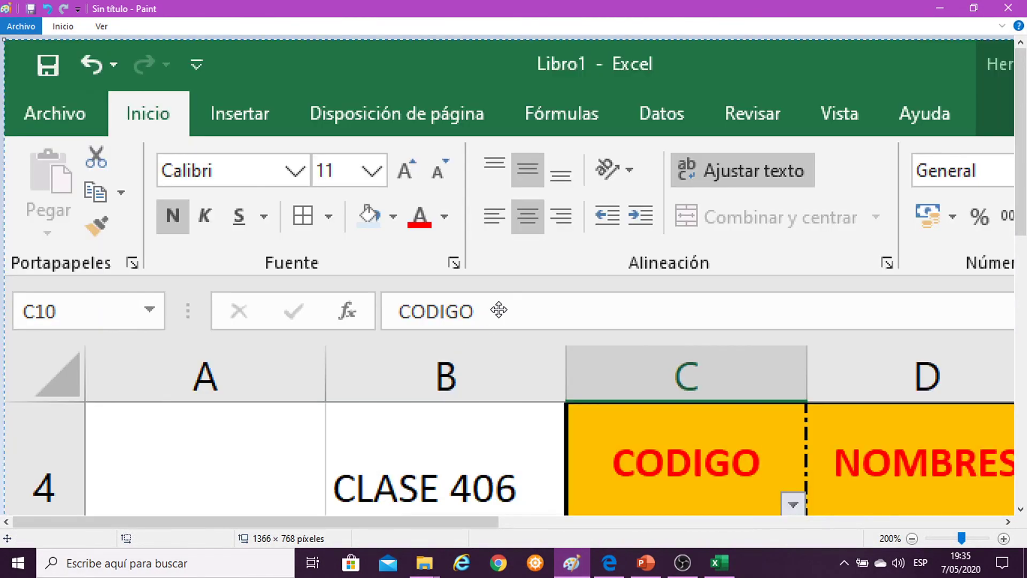
pyautogui.moveTo(468, 352)
pyautogui.mouseDown()
pyautogui.moveTo(449, 195)
pyautogui.moveTo(423, 106)
pyautogui.mouseUp()
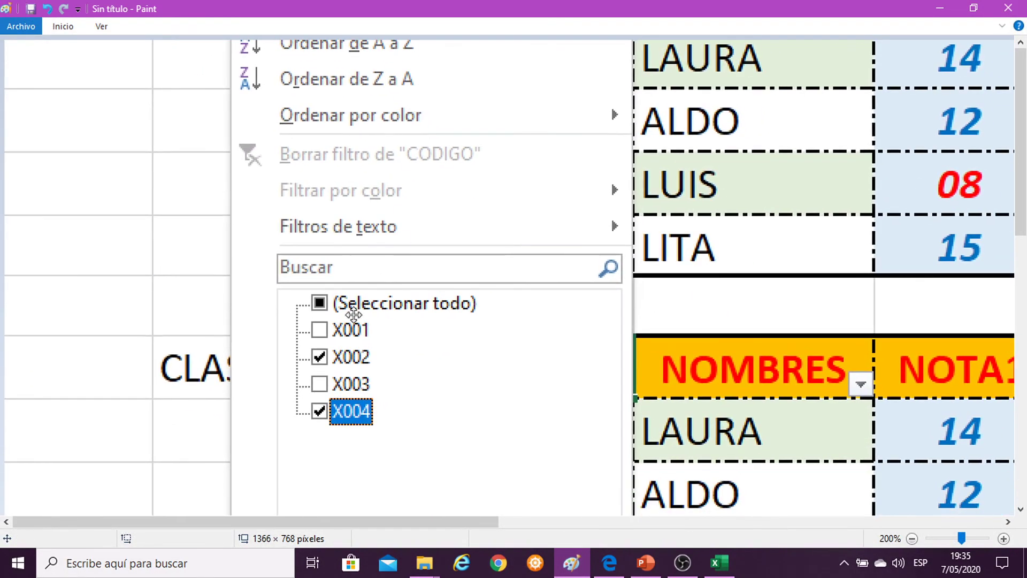
pyautogui.moveTo(363, 316); pyautogui.dragTo(363, 246)
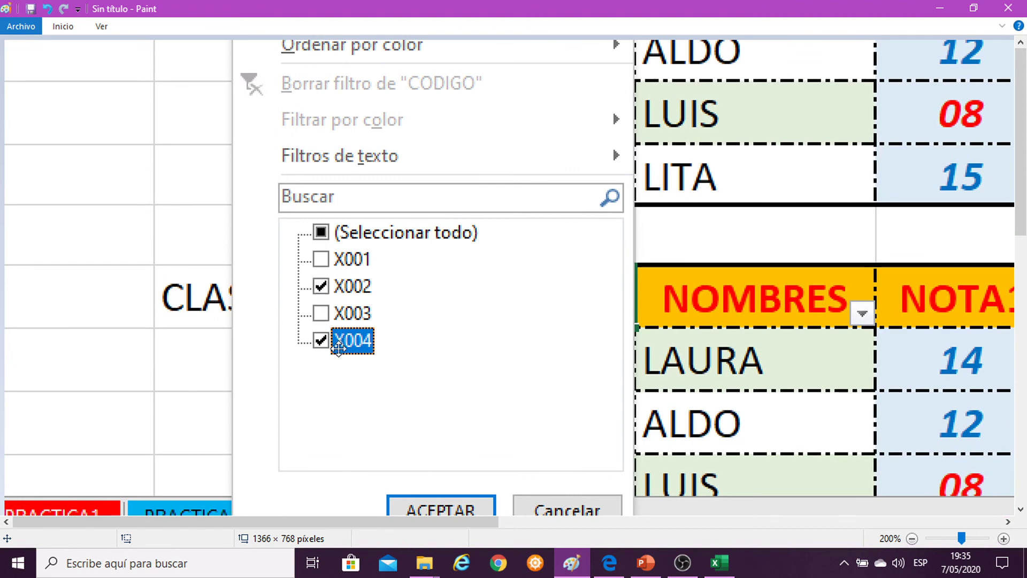
pyautogui.click(947, 4)
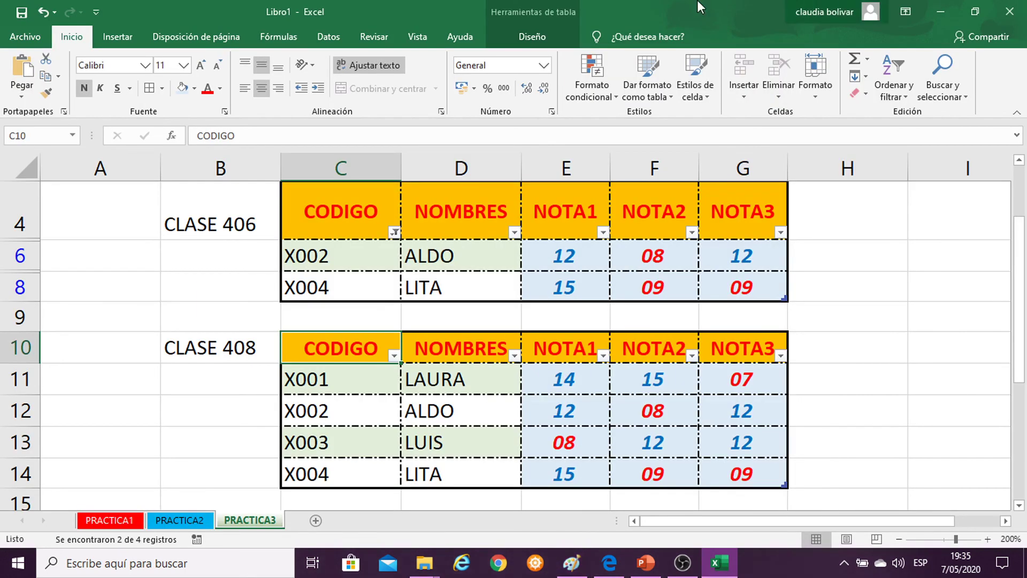
pyautogui.click(372, 379)
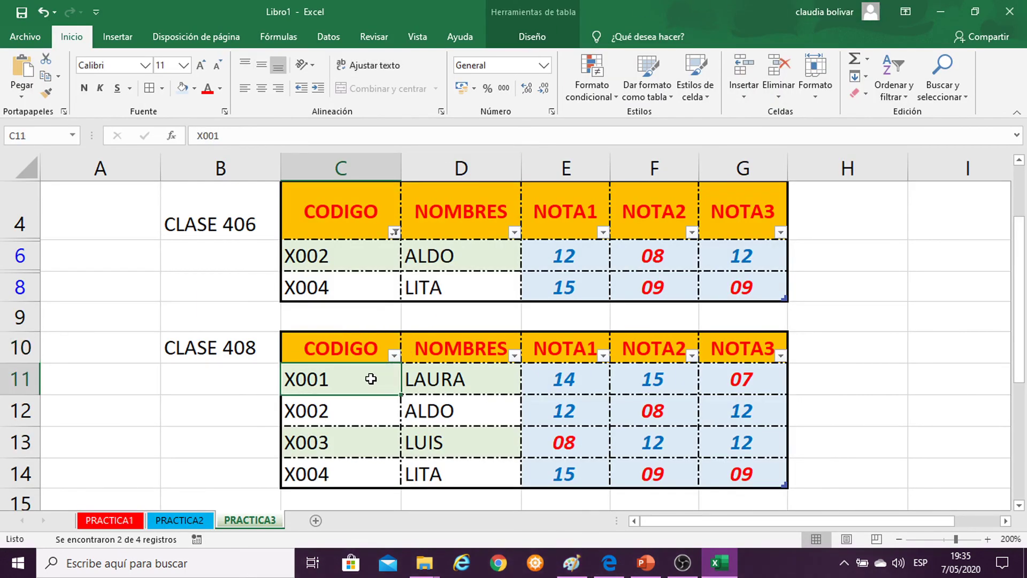